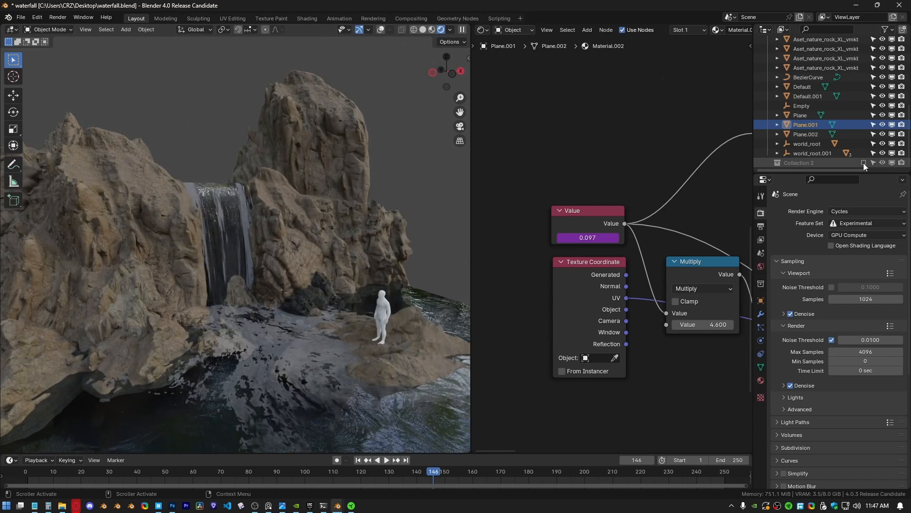
Step: Inspect the finished waterfall scene in rendered and solid shading, and switch to the unsaved Blender file with the human figure
middle_drag(276, 284, 335, 280)
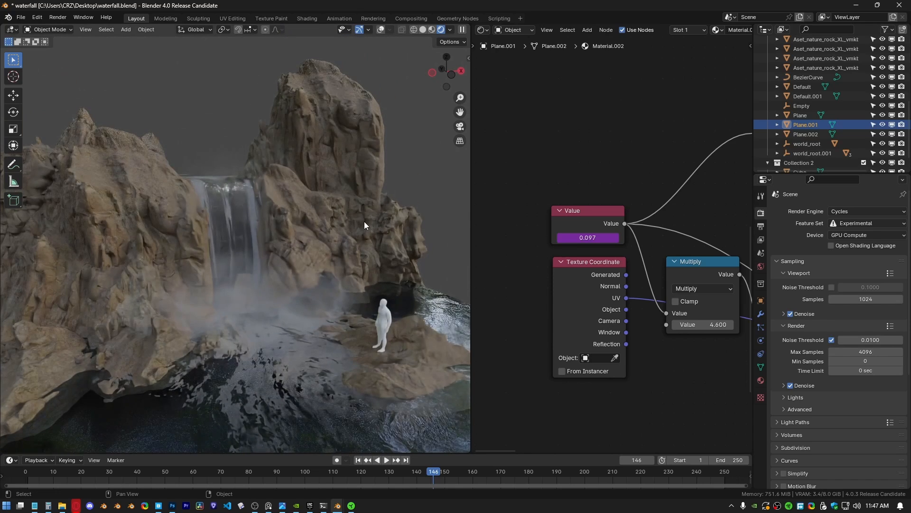
click(423, 30)
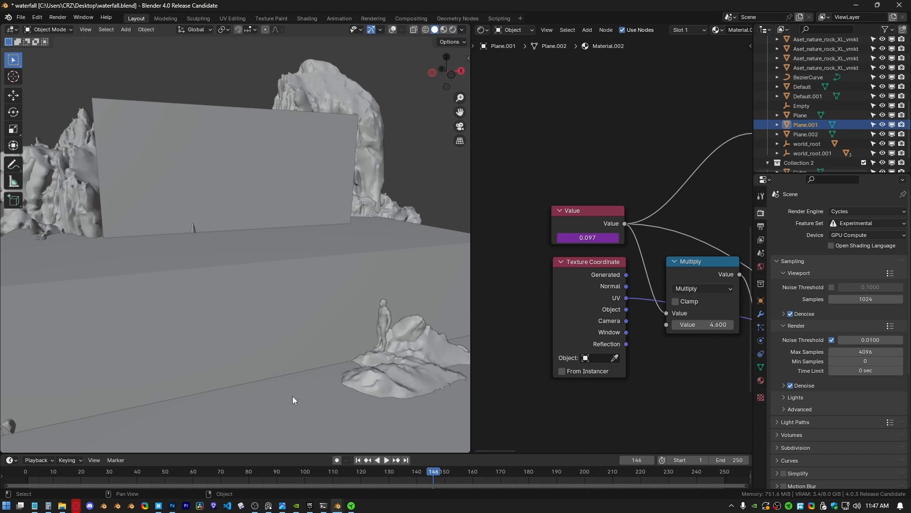
mouse_move(338, 506)
click(375, 468)
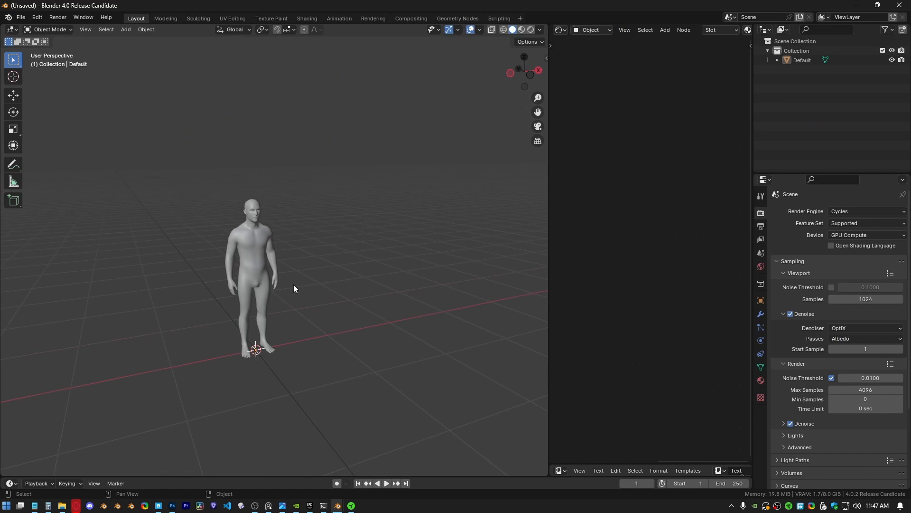
Step: Add a Bezier curve at the origin and delete its control point on the negative X side
key(shift+a)
mouse_move(281, 284)
click(357, 284)
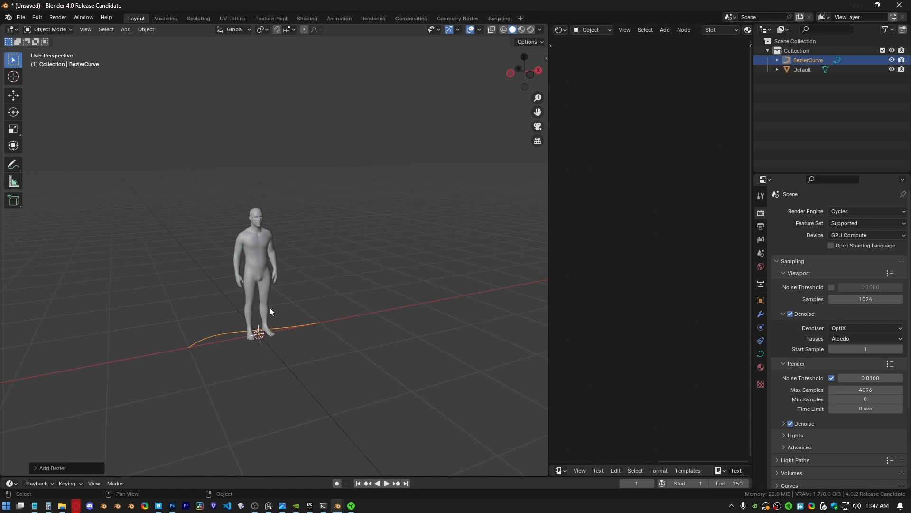
key(ctrl+Tab)
click(352, 320)
key(x)
click(221, 347)
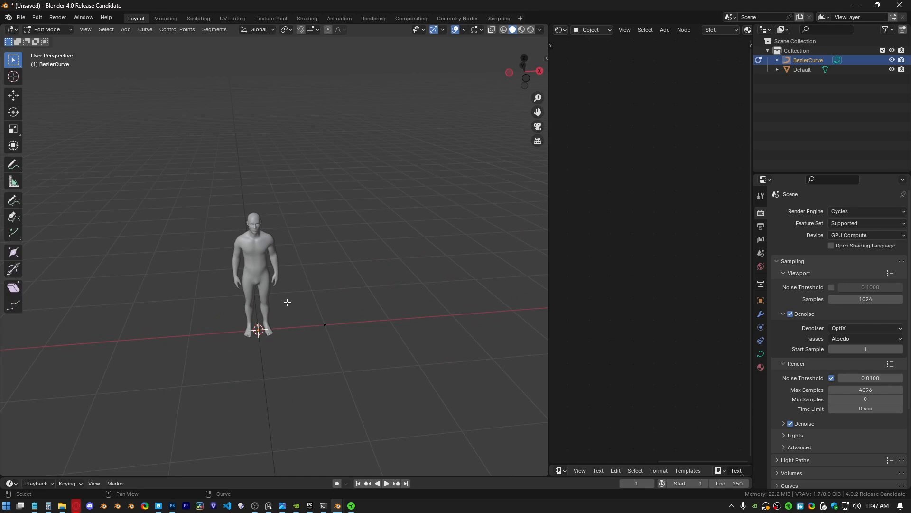
Step: Extrude the remaining control point along the X axis, past the human figure to the negative X side
key(e)
key(x)
click(67, 351)
shift+middle_drag(223, 340, 273, 323)
Step: In front view, extrude the curve's end down below the ledge and rotate the new point by -90°
key(KP_1)
shift+middle_drag(213, 346, 305, 266)
key(e)
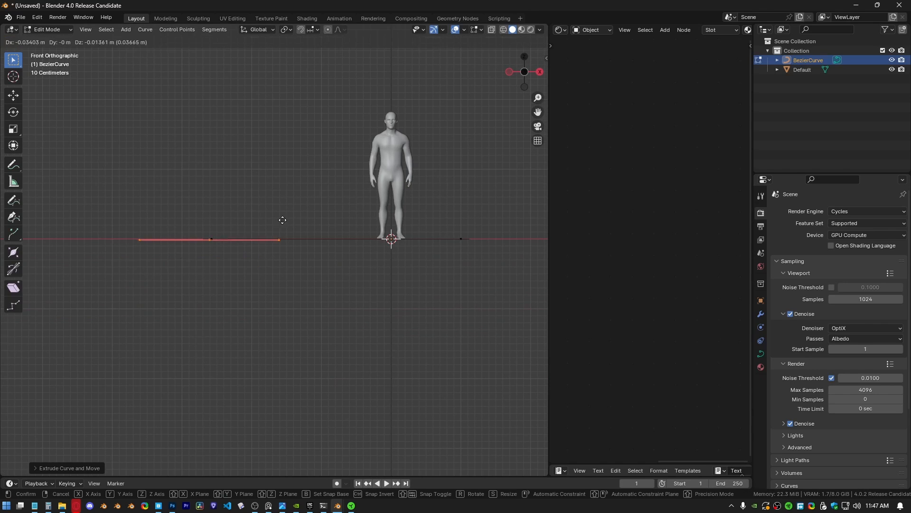
key(r)
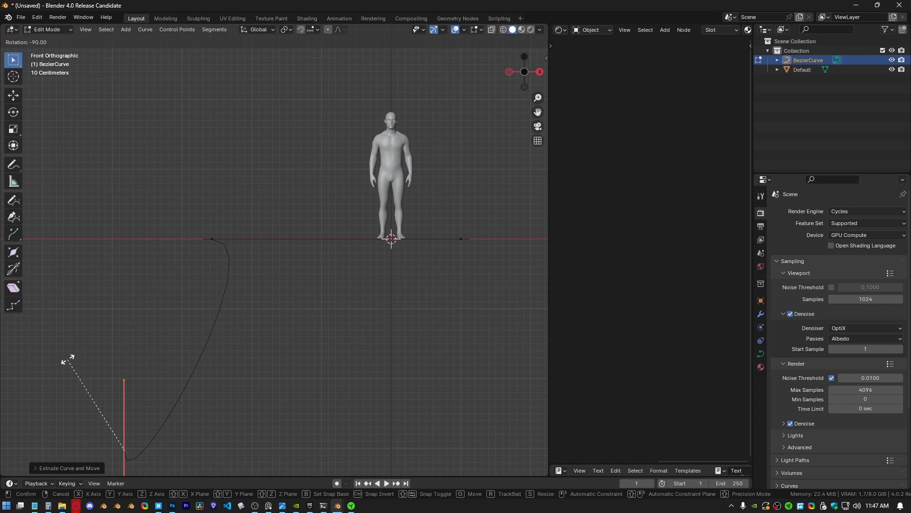
click(69, 358)
Step: Rotate the handles of the corner point so the flat section bends smoothly into the vertical drop
click(267, 238)
key(r)
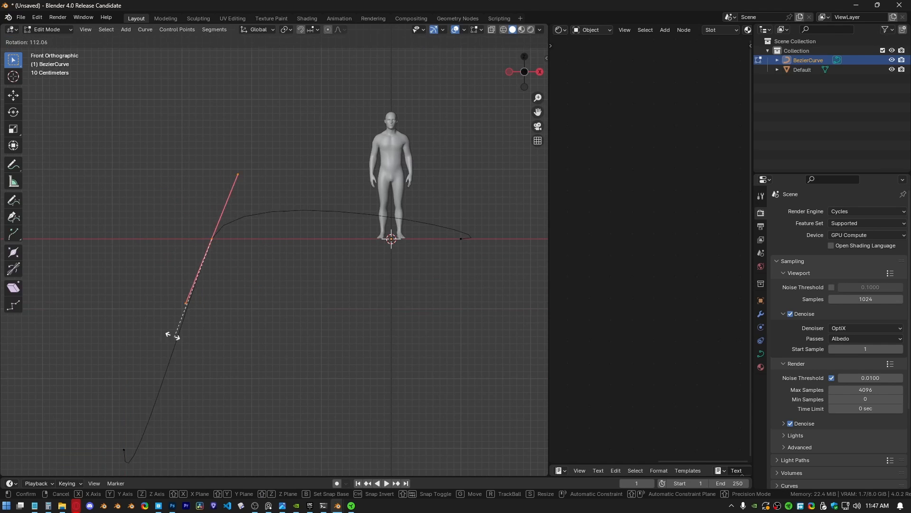
click(114, 241)
key(Tab)
middle_drag(295, 270, 237, 273)
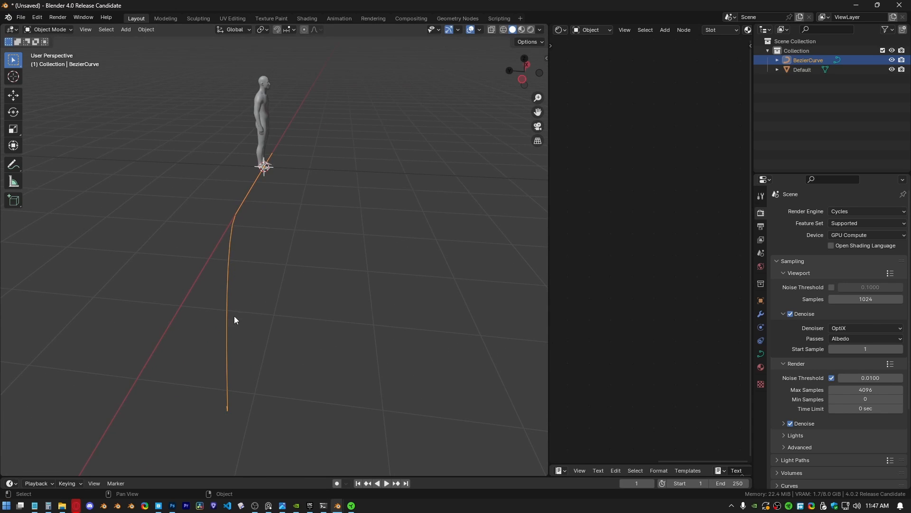
Step: Rotate the lower end point in front view so its handles follow the curve's downward direction
shift+middle_drag(235, 315, 233, 276)
key(Tab)
click(228, 365)
middle_drag(209, 351, 126, 322)
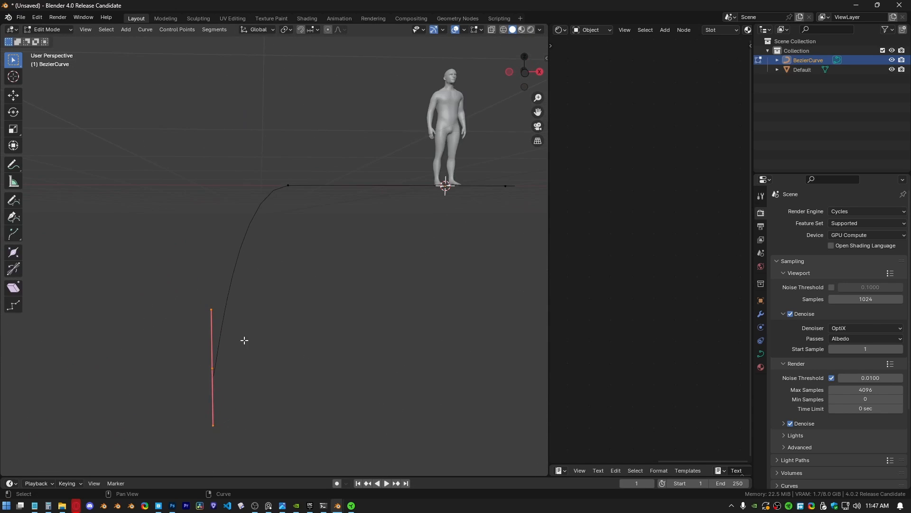
key(KP_1)
key(r)
click(169, 407)
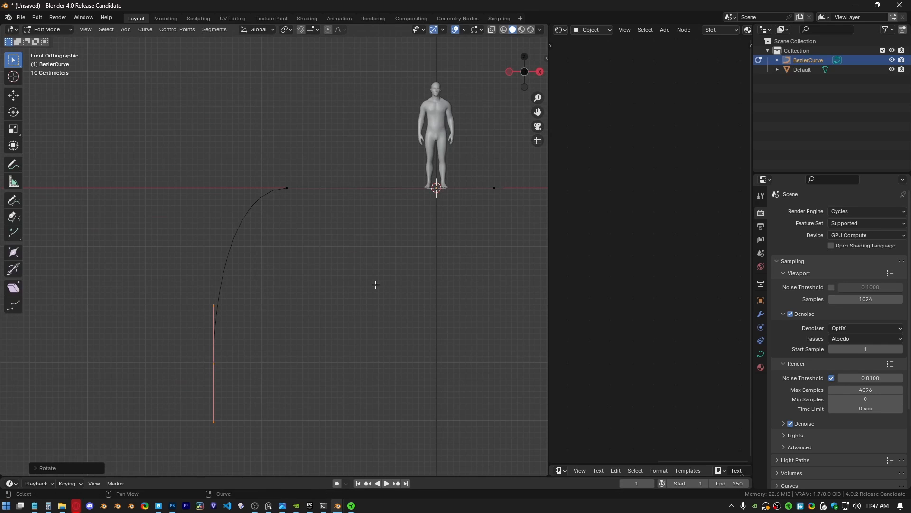
key(Tab)
middle_drag(374, 283, 321, 275)
Step: Set the curve's geometry extrusion to 0.6 m to turn it into a ribbon
click(761, 354)
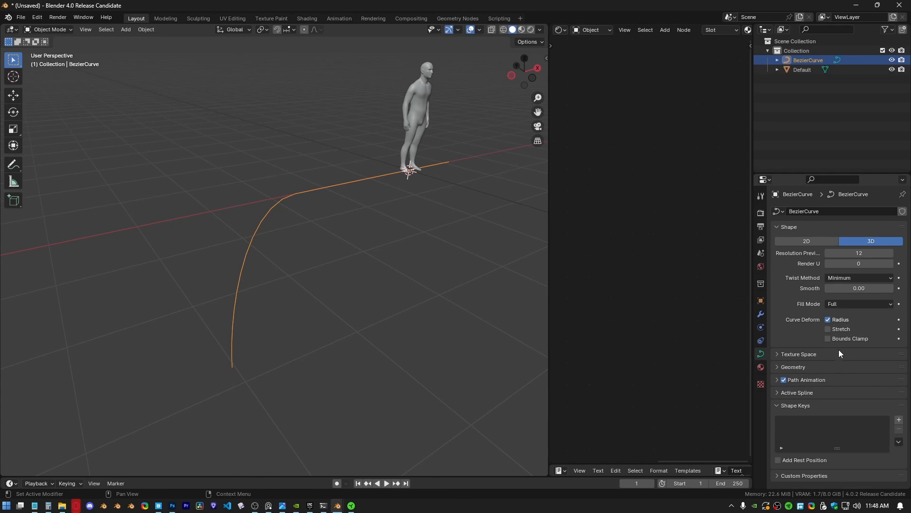
click(778, 367)
scroll(850, 359, down, 2)
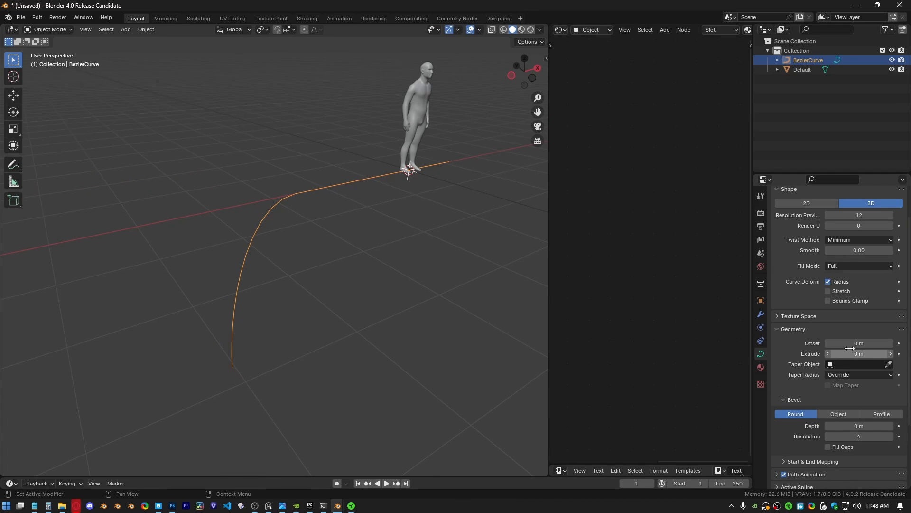
drag(857, 353, 890, 355)
Step: Rotate the control point at the positive X end of the ribbon about the global Z axis
middle_drag(304, 256, 363, 244)
key(Tab)
key(r)
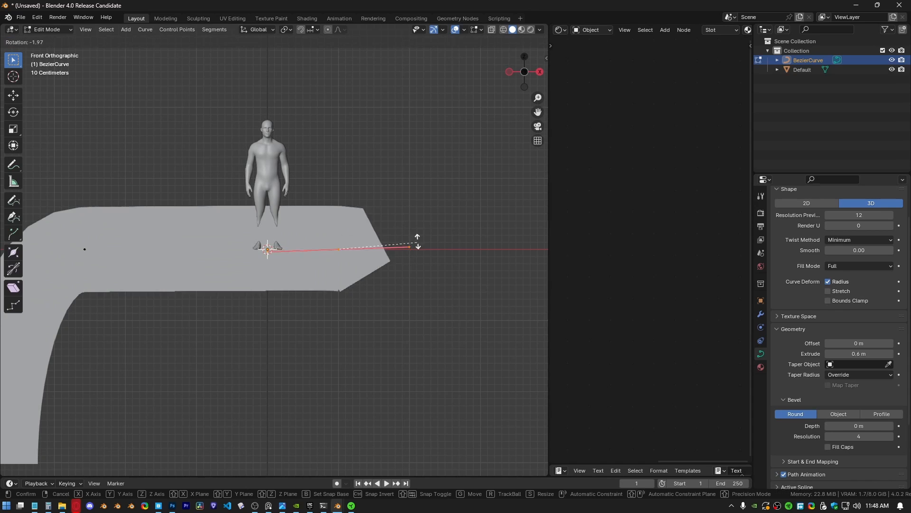
key(z)
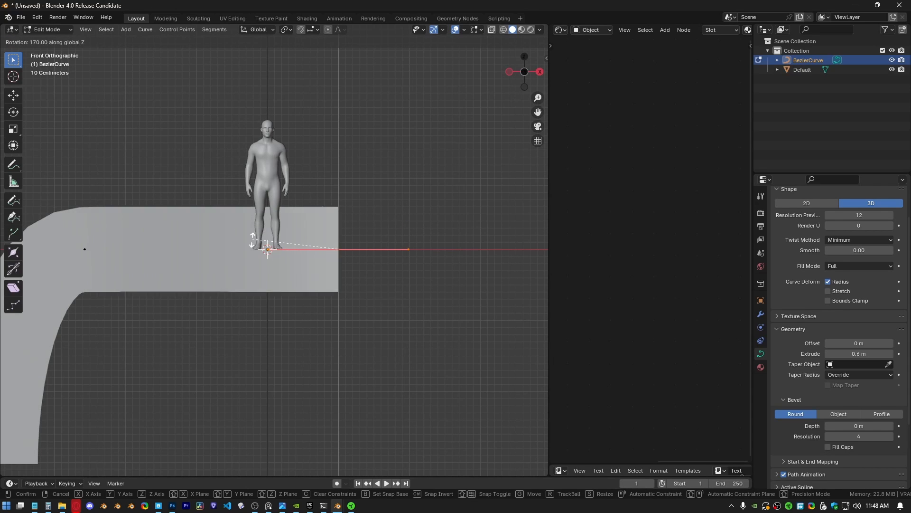
click(257, 253)
middle_drag(317, 185, 288, 230)
Step: Select the ribbon's control points and tilt them until its upper section lies flat
drag(101, 143, 319, 298)
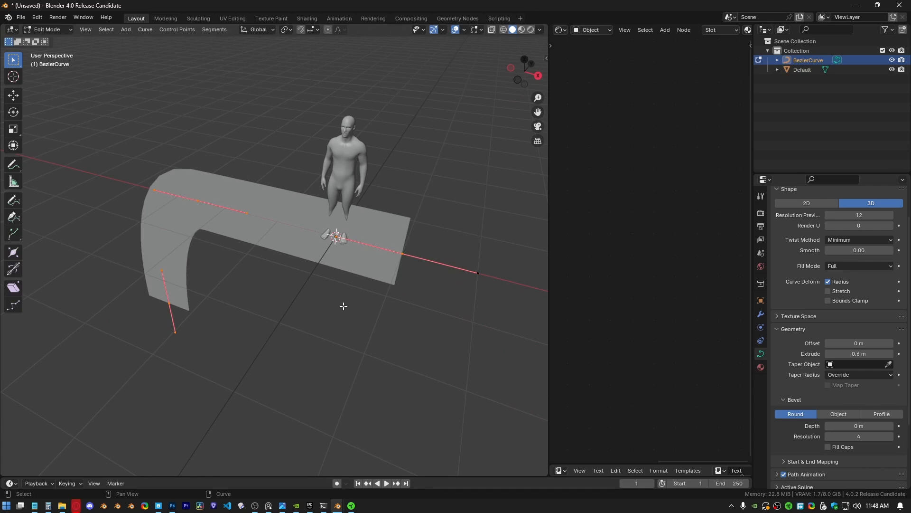
middle_drag(343, 305, 436, 271)
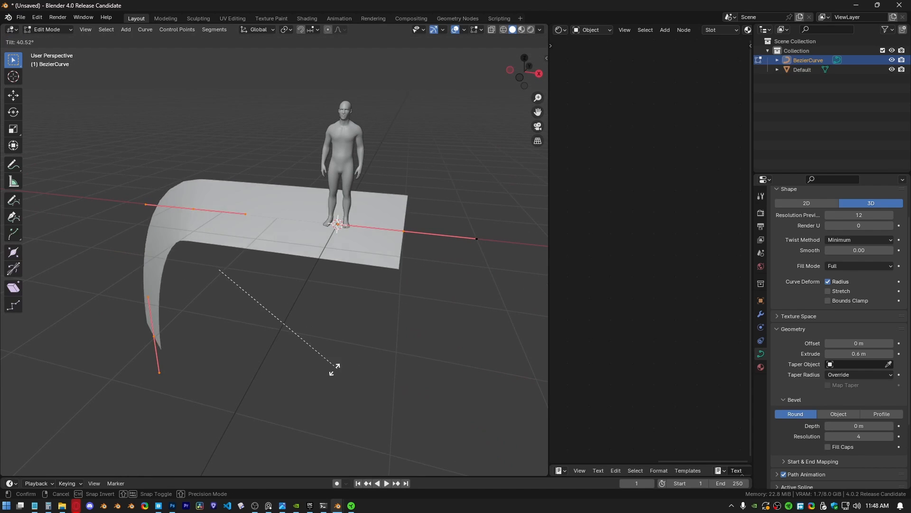
click(222, 378)
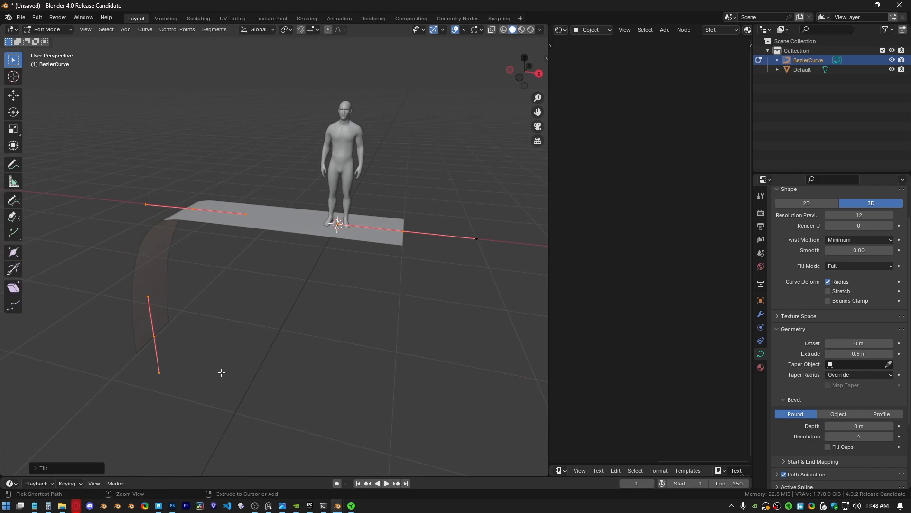
middle_drag(266, 266, 355, 235)
key(Tab)
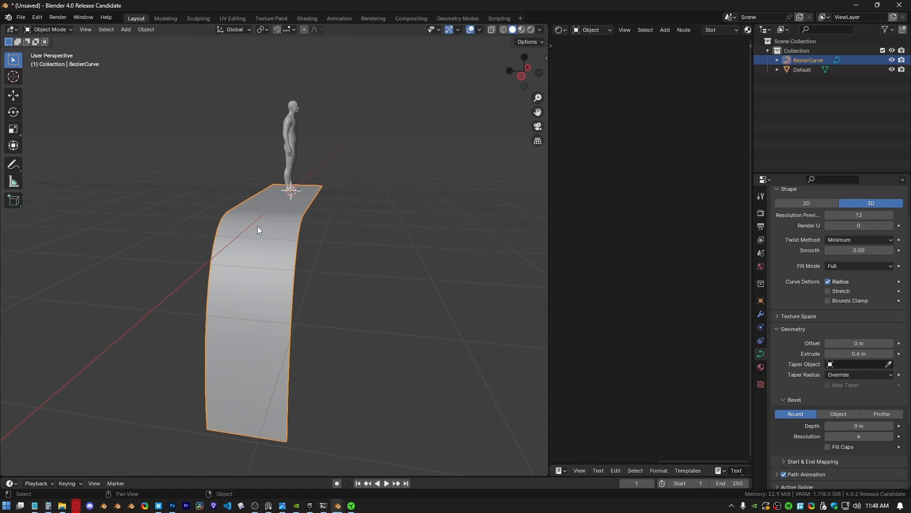
middle_drag(257, 226, 266, 237)
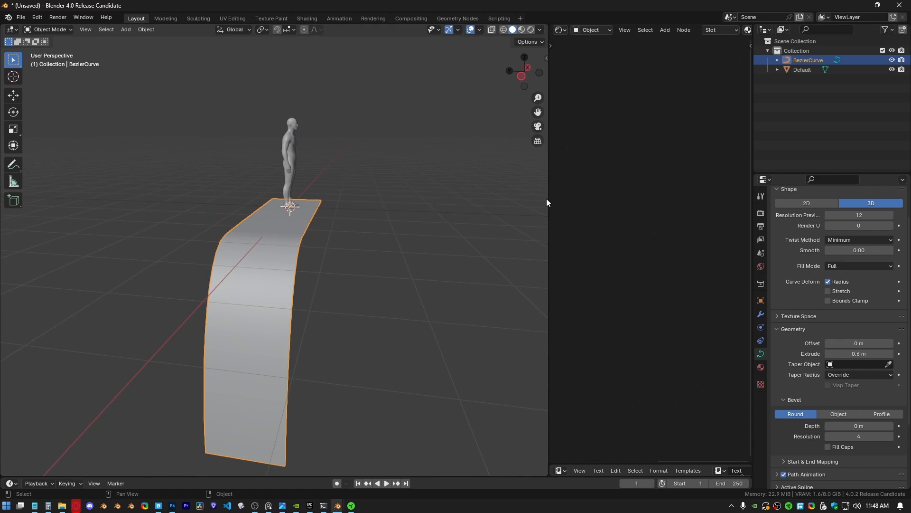
Step: Enlarge the shader editor and create a new material for the ribbon curve
drag(547, 202, 400, 199)
click(617, 29)
middle_drag(506, 243, 613, 299)
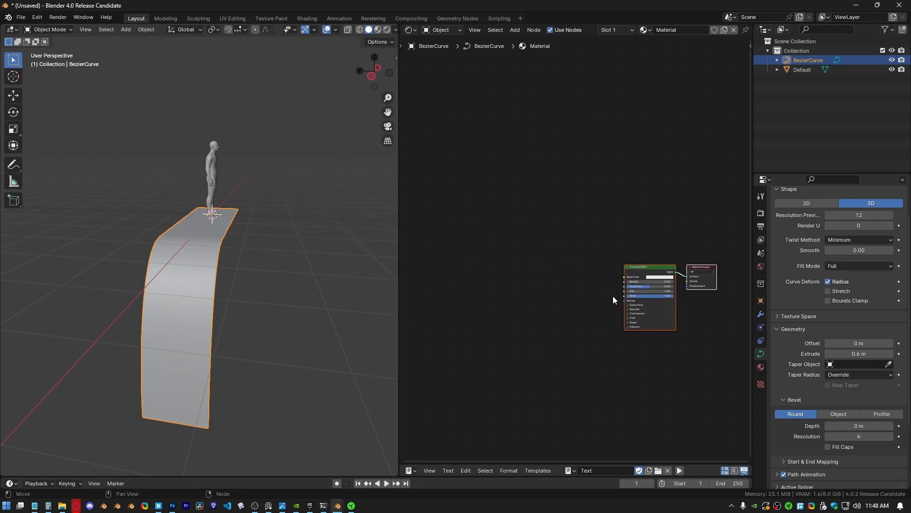
Step: Add a Texture Coordinate setup with the Mapping and Image Texture nodes detached, and preview its UV output in rendered shading
key(ctrl+t)
scroll(588, 287, up, 3)
alt+drag(585, 302, 548, 130)
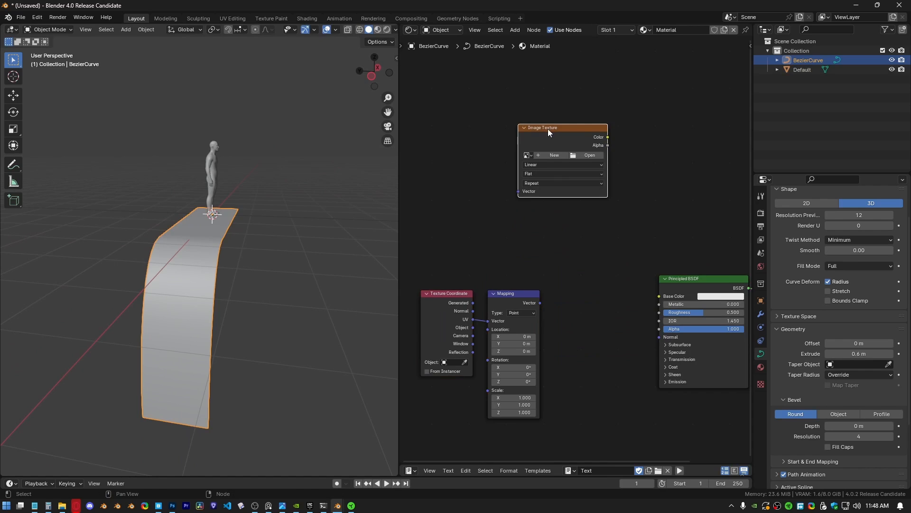
middle_drag(514, 320, 556, 277)
alt+drag(555, 264, 532, 42)
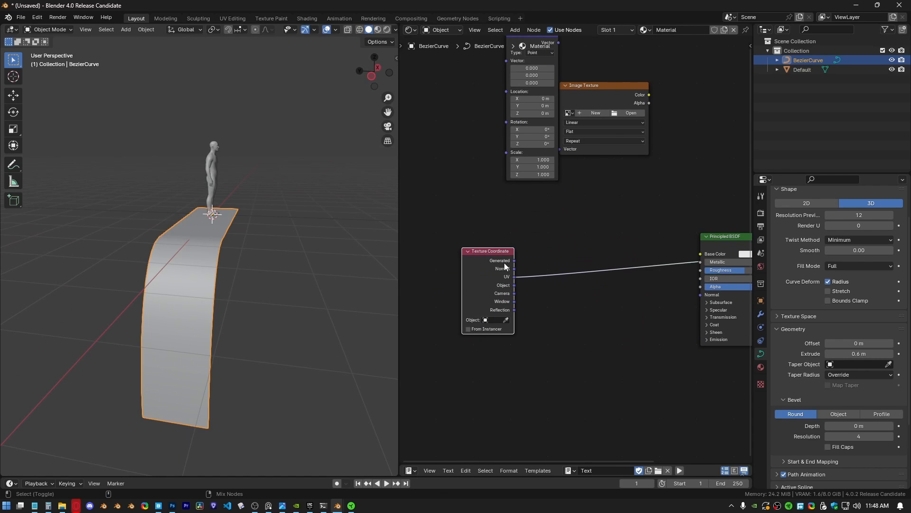
click(387, 30)
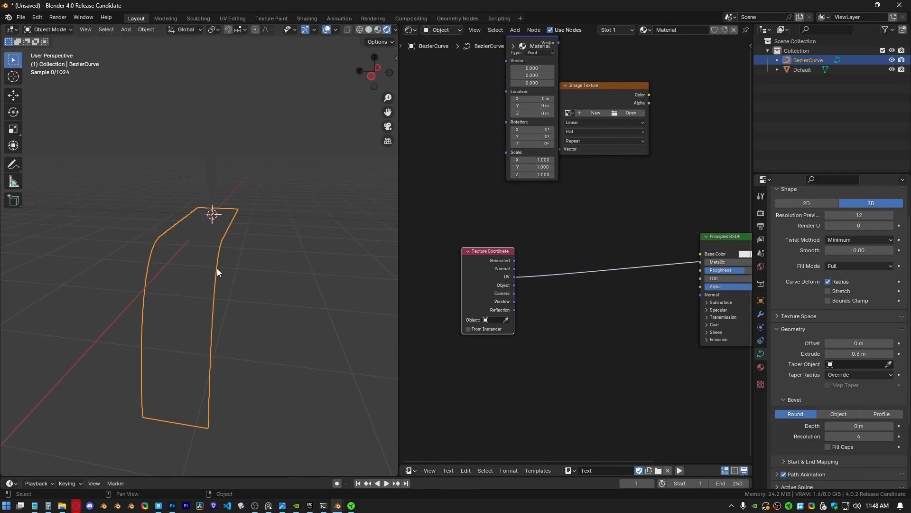
middle_drag(199, 270, 181, 157)
Step: Move the upstream end point of the curve sideways, away from the human figure
key(Tab)
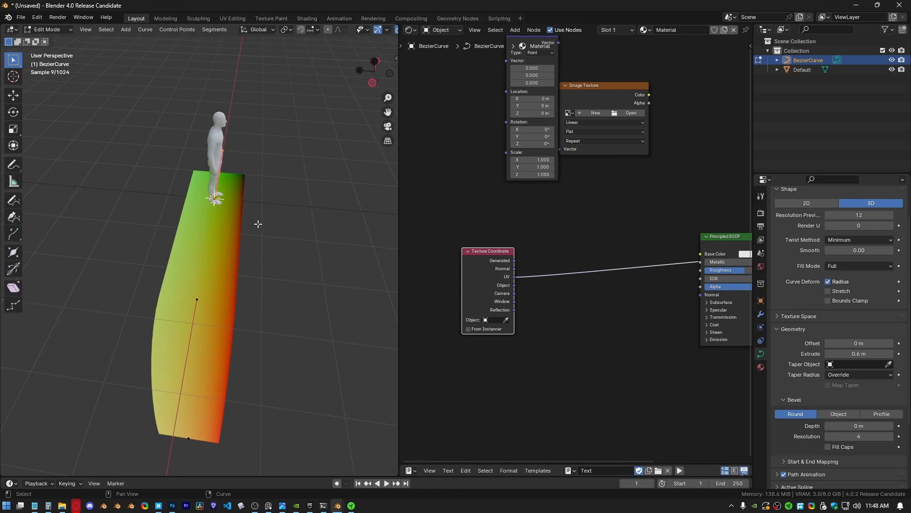
key(g)
click(330, 196)
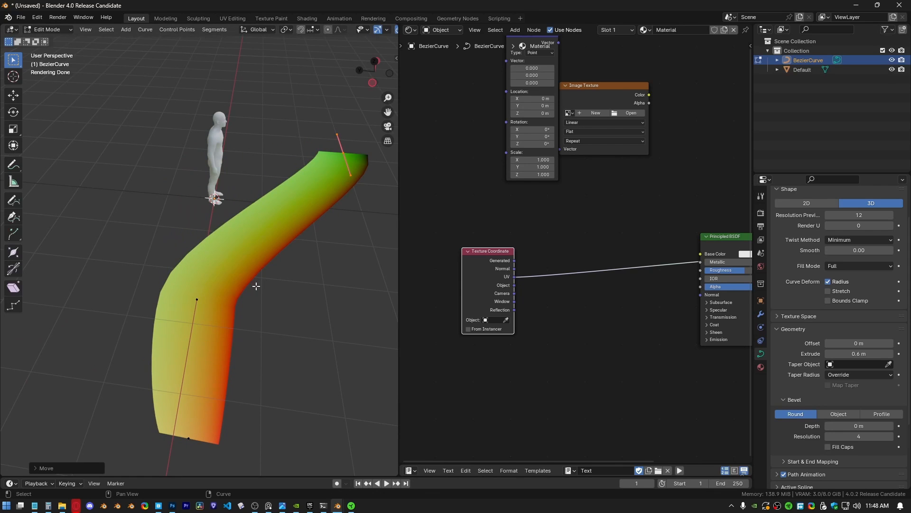
shift+middle_drag(257, 286, 178, 304)
Step: Subdivide the curve segment between the corner point and the upstream end point
drag(93, 314, 174, 374)
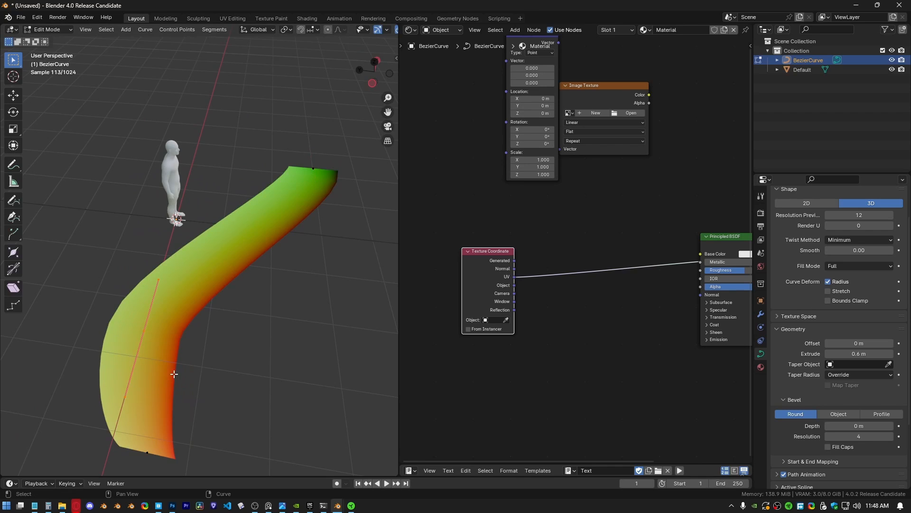
drag(278, 98, 336, 204)
right_click(263, 240)
click(278, 241)
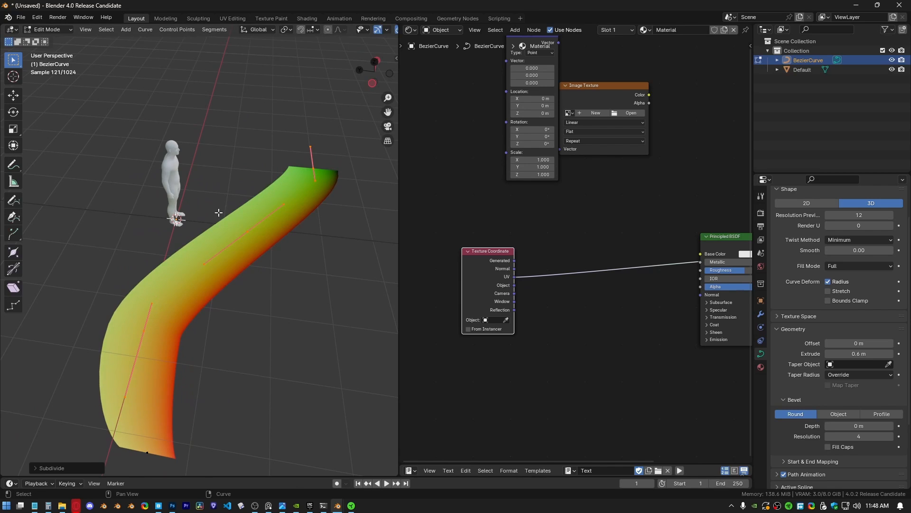
Step: Move the new middle control point horizontally, with Z locked, toward the human figure to bend the stream
key(g)
key(z)
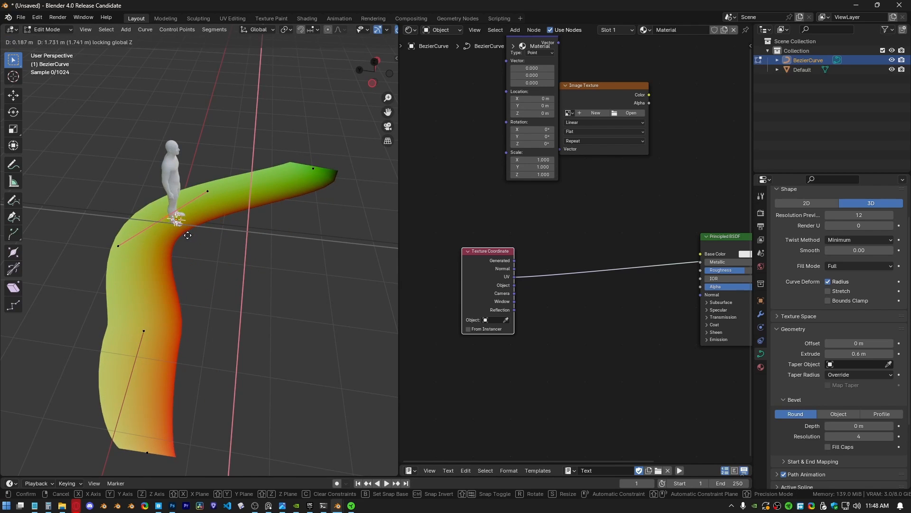
click(214, 223)
middle_drag(213, 223, 250, 233)
shift+middle_drag(190, 232, 102, 255)
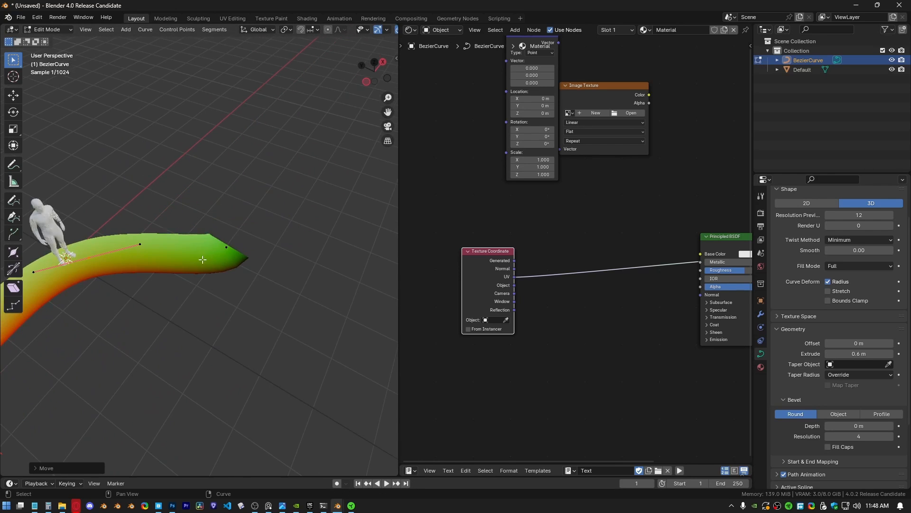
Step: Reposition the upstream end point and scale its handles to smooth the stream's end
click(217, 248)
middle_drag(217, 247, 171, 287)
key(s)
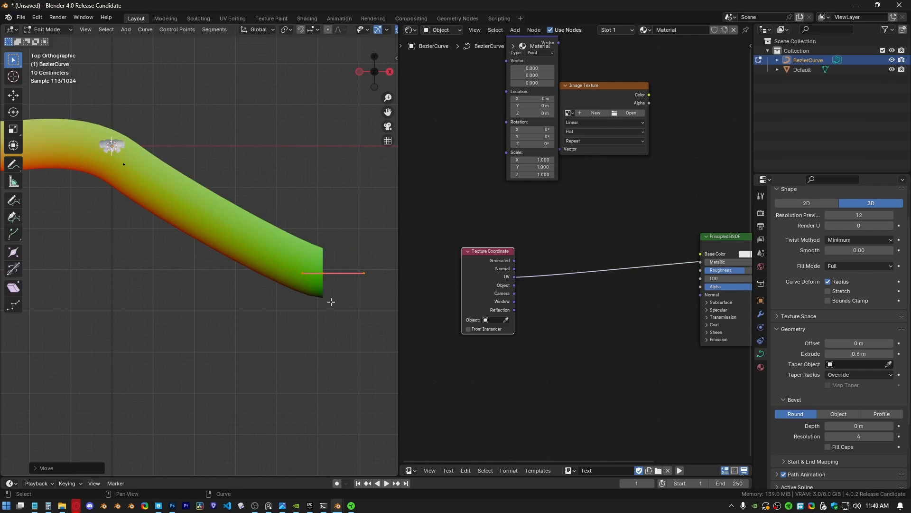
click(178, 266)
middle_drag(178, 266, 252, 269)
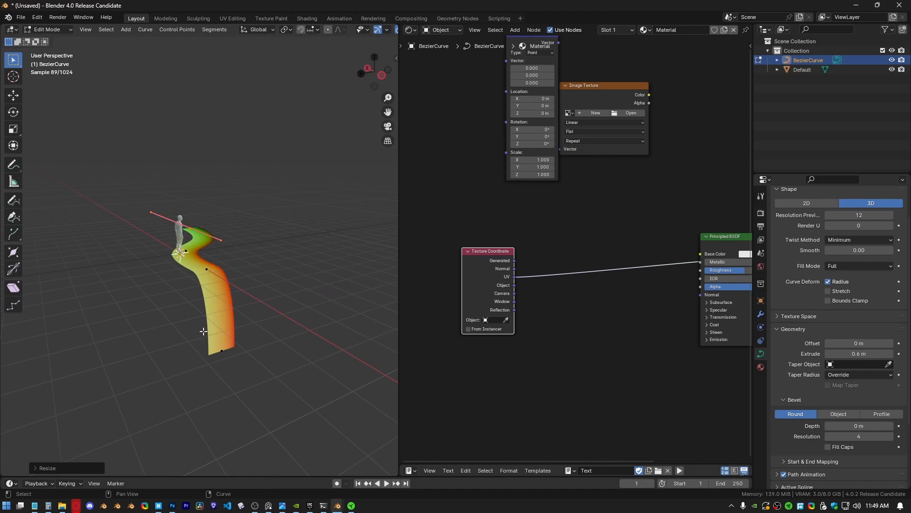
Step: Move the curve's lower end point down along the Z axis to lengthen the drop, and return to Object Mode
click(222, 344)
key(g)
key(z)
click(271, 393)
scroll(205, 305, up, 4)
middle_drag(204, 304, 288, 273)
key(ctrl+Tab)
click(228, 274)
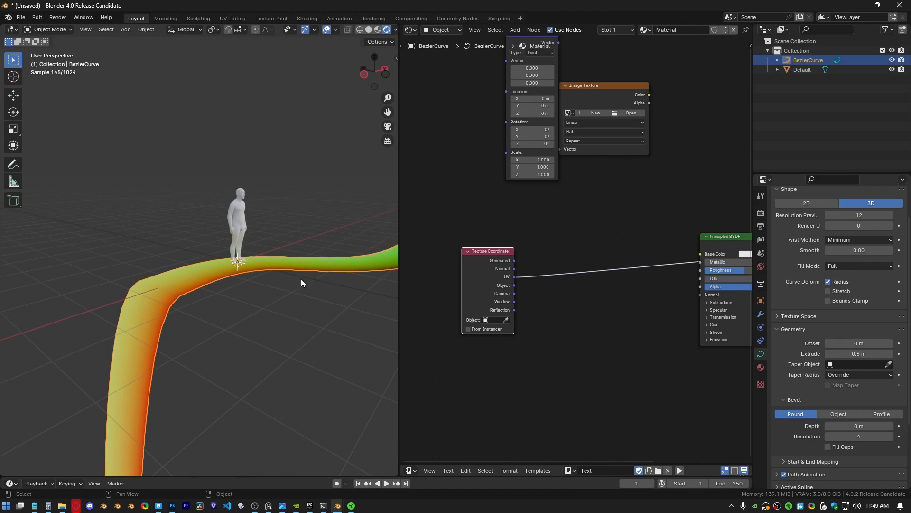
Step: Delete the Mapping, Image Texture and Principled BSDF nodes, and move the Texture Coordinate node closer to the output
middle_drag(589, 240, 515, 285)
drag(563, 235, 426, 115)
key(x)
click(671, 280)
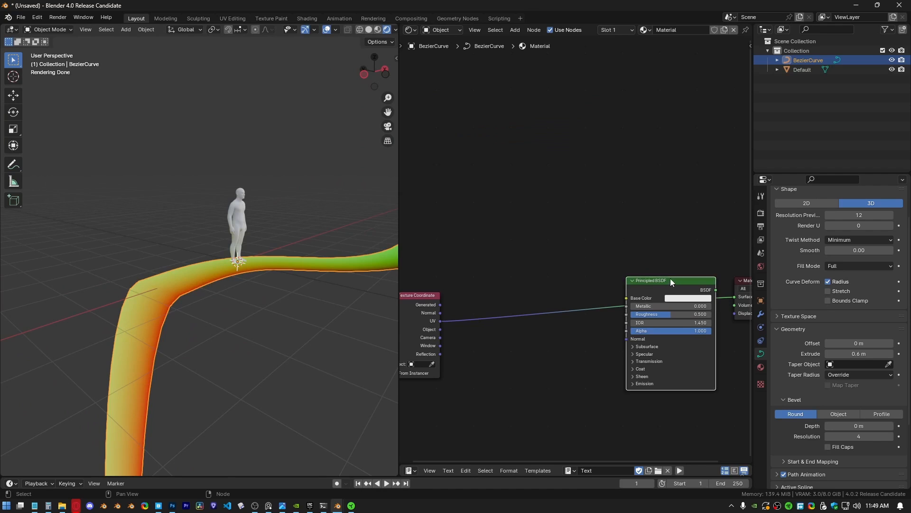
key(ctrl+x)
drag(430, 296, 495, 286)
Step: Add a Noise Texture node and feed the Texture Coordinate's UV output into its Vector input
key(shift+a)
click(588, 243)
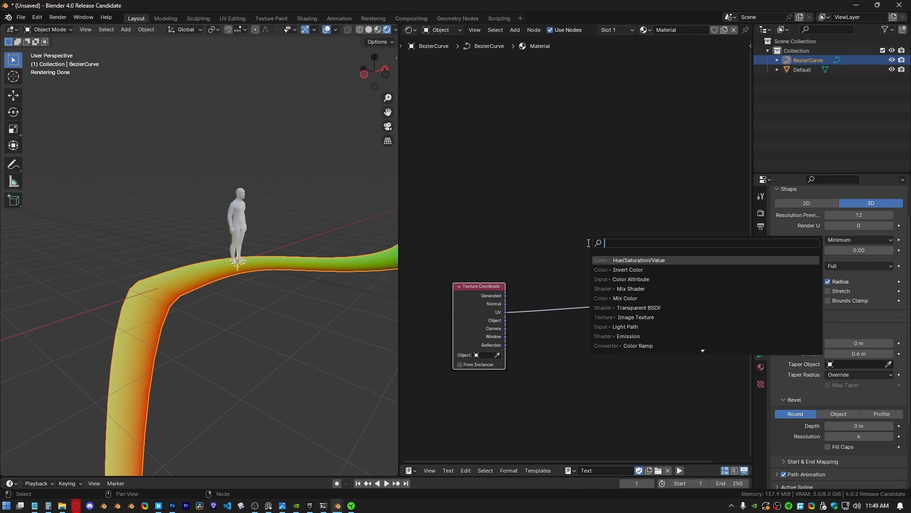
text(n)
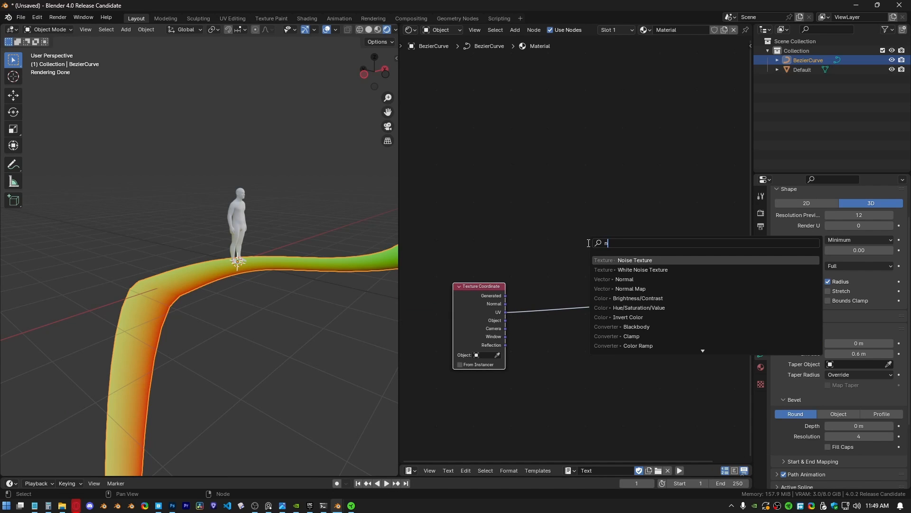
text(oi)
key(Return)
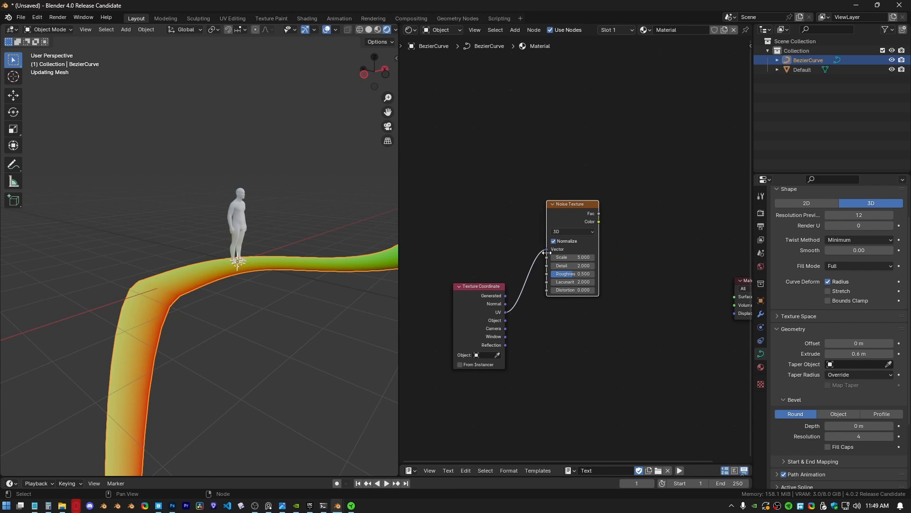
scroll(561, 264, up, 2)
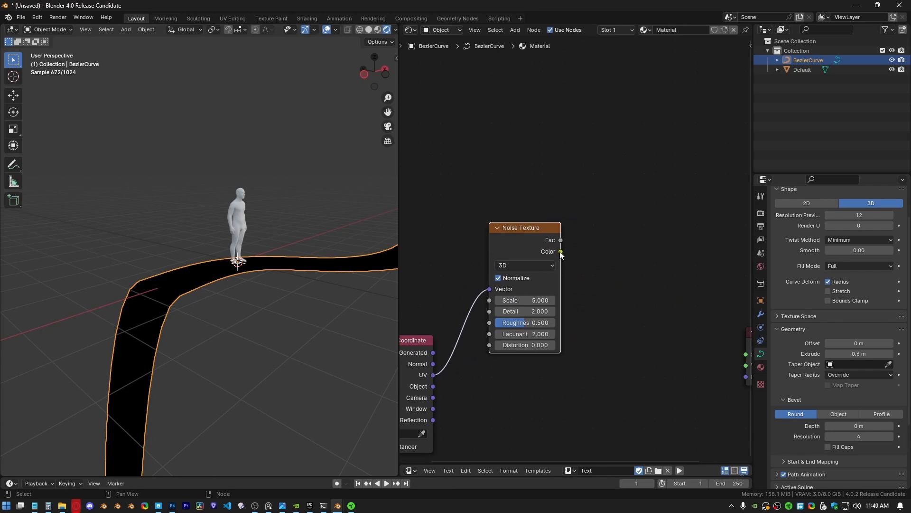
Step: Add a Separate Color node fed by the Noise Texture's Color output and set its mode to HSV
drag(560, 252, 623, 219)
text(sep)
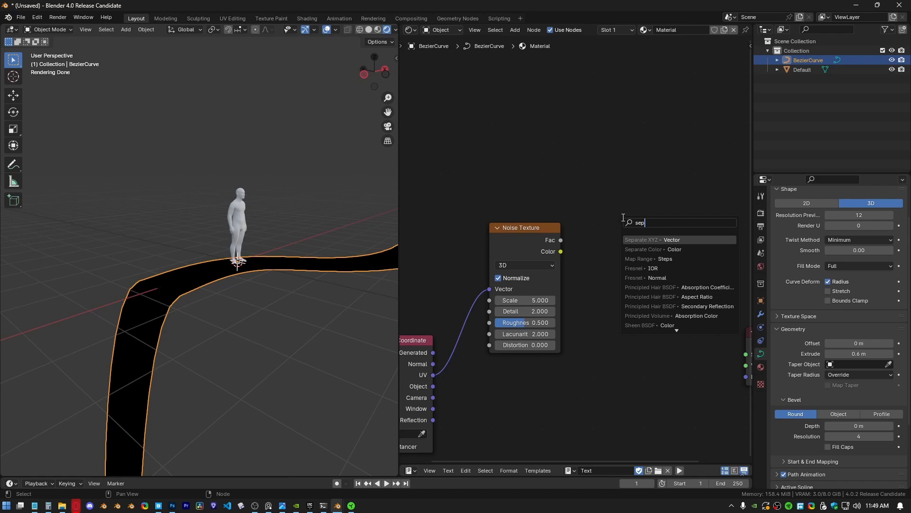
click(659, 248)
click(617, 256)
middle_drag(636, 261, 575, 266)
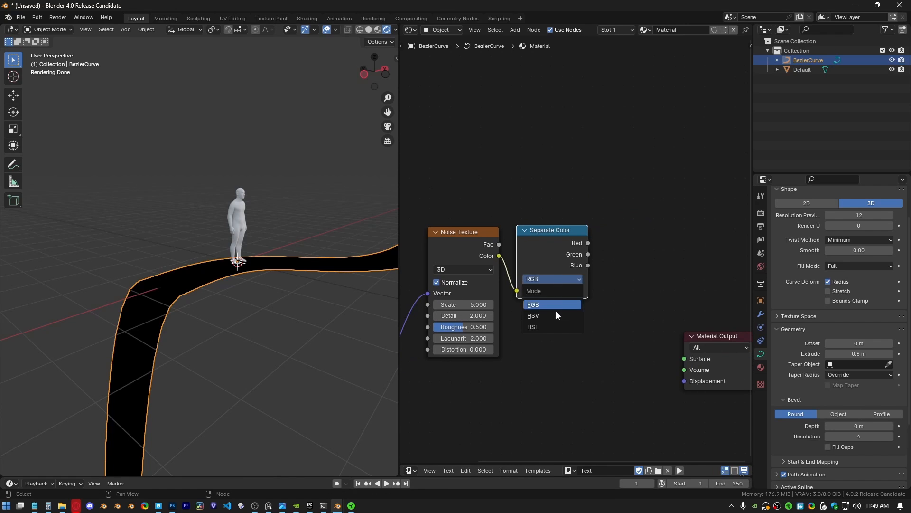
click(556, 315)
Step: Add a Color Ramp fed by the Hue output and connect its Color to the Material Output's Surface
drag(589, 243, 648, 222)
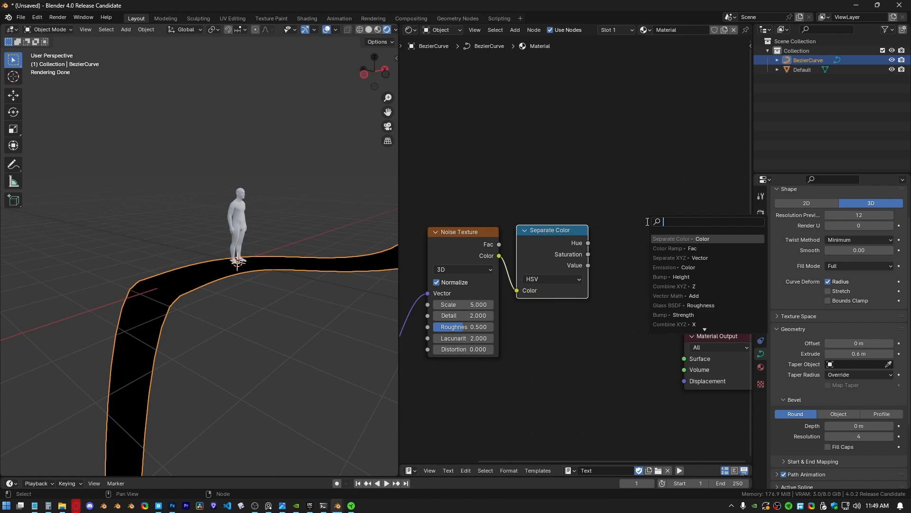
key(Return)
click(617, 189)
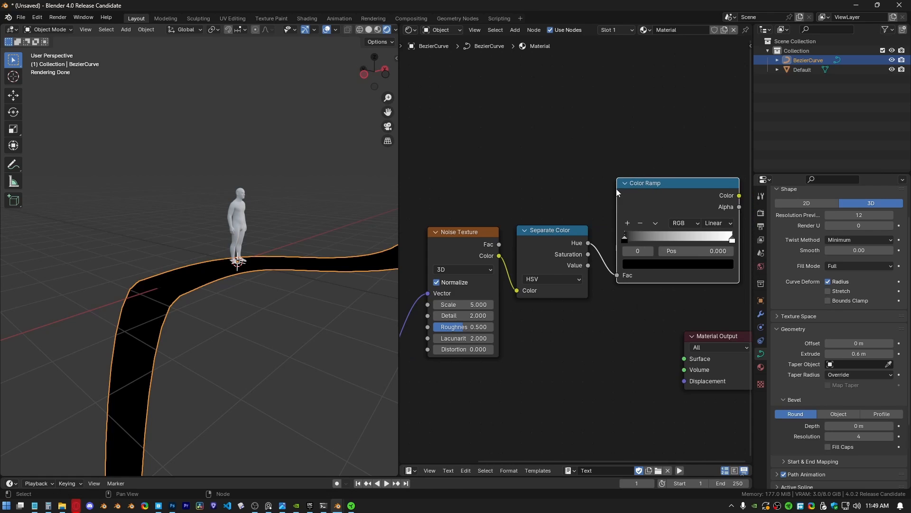
middle_drag(729, 210, 663, 208)
drag(623, 360, 618, 357)
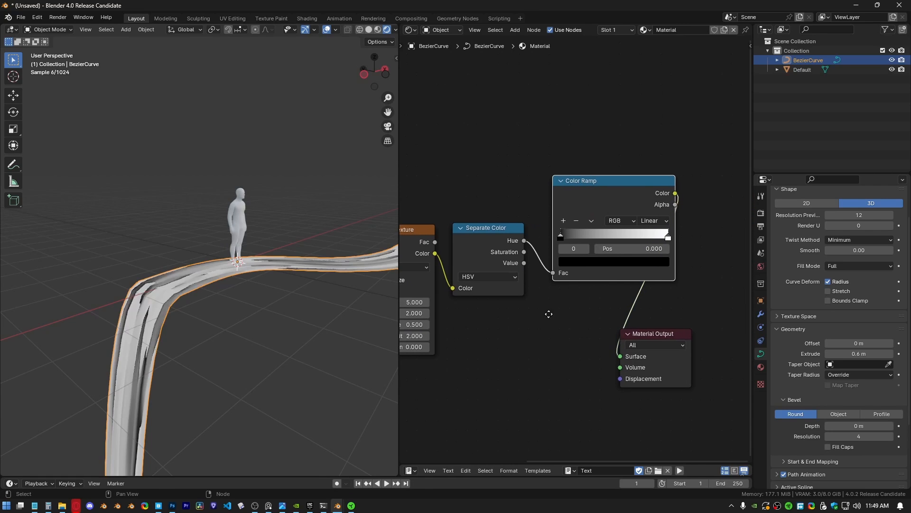
Step: Add a mesh plane to the scene for previewing the material
middle_drag(548, 314, 572, 310)
middle_drag(204, 279, 253, 253)
key(shift+a)
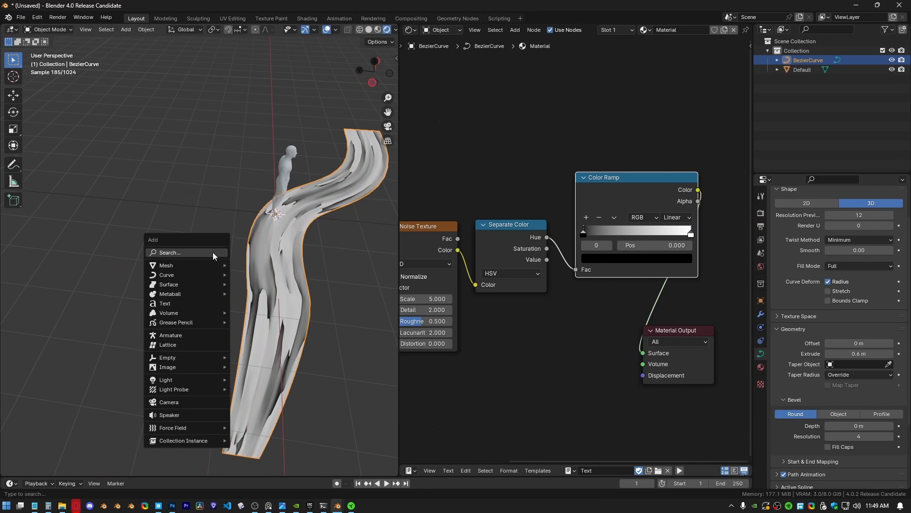
mouse_move(219, 264)
click(249, 264)
key(g)
key(x)
right_click(187, 266)
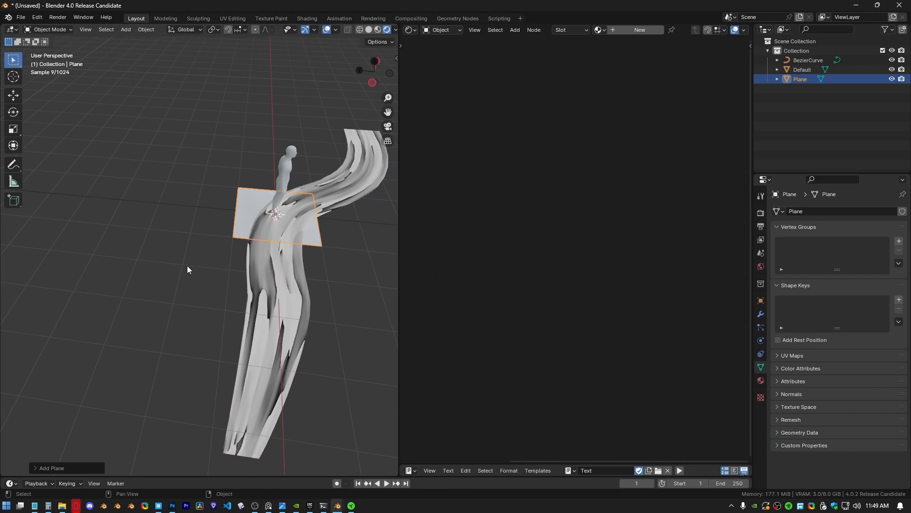
Step: Move the plane along the Y axis beside the stream and assign it the existing Material
key(g)
key(y)
click(161, 223)
shift+middle_drag(161, 214, 181, 270)
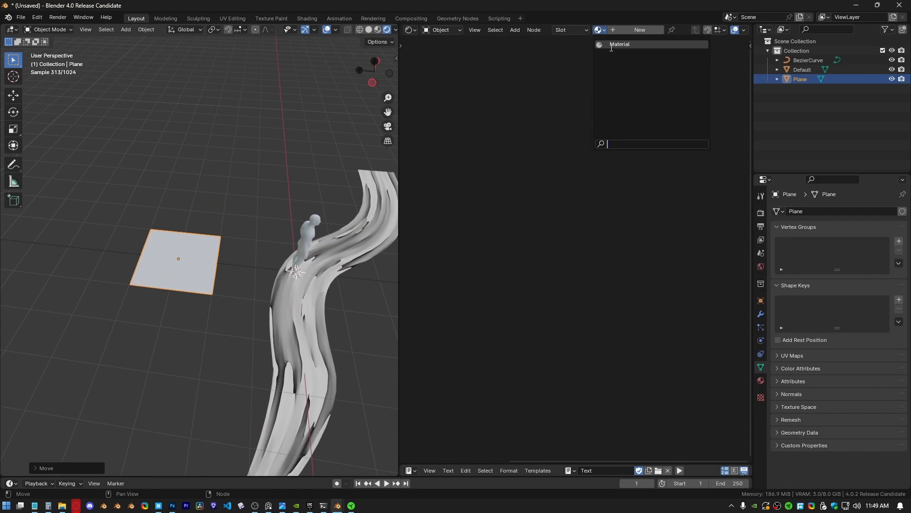
click(617, 44)
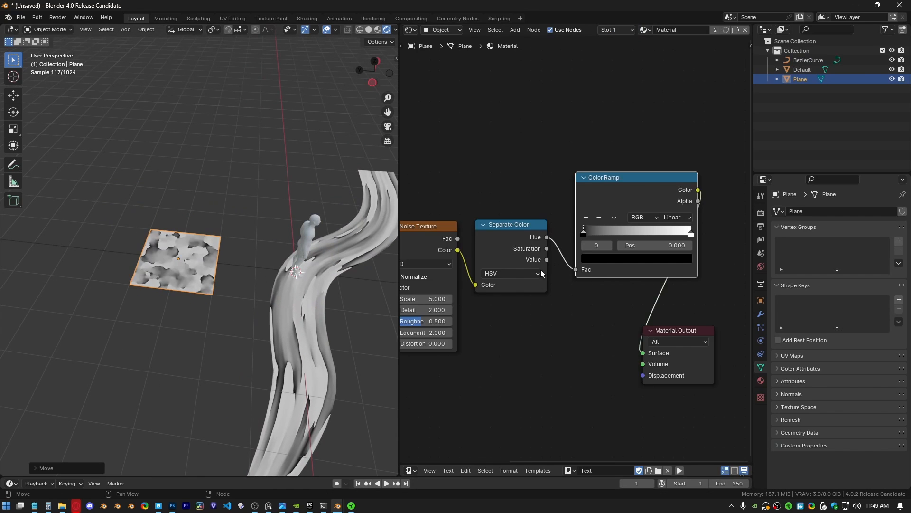
Step: Duplicate the Color Ramp and place the copy below, linking it between the Noise Texture's Color and the Surface input
ctrl+shift+click(454, 249)
click(618, 197)
key(shift+d)
click(543, 322)
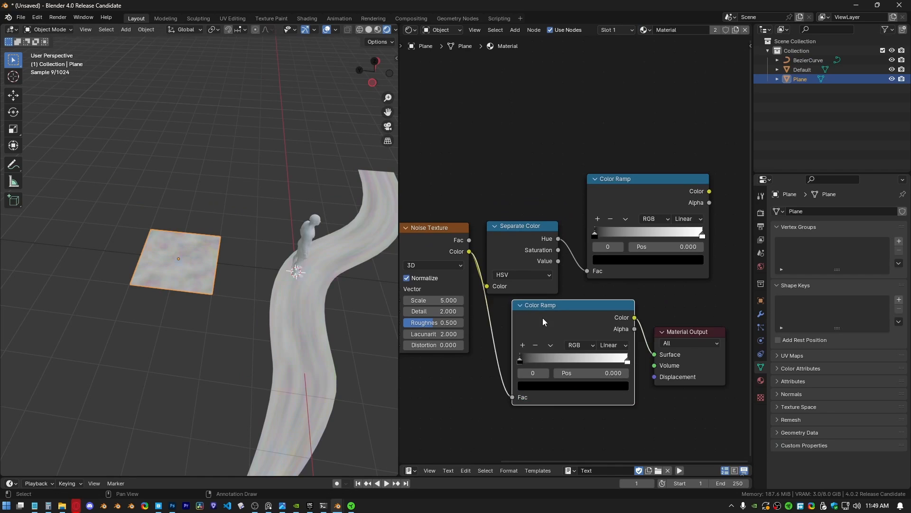
middle_drag(543, 318, 554, 260)
scroll(553, 261, up, 4)
drag(569, 264, 537, 269)
middle_drag(517, 252, 537, 266)
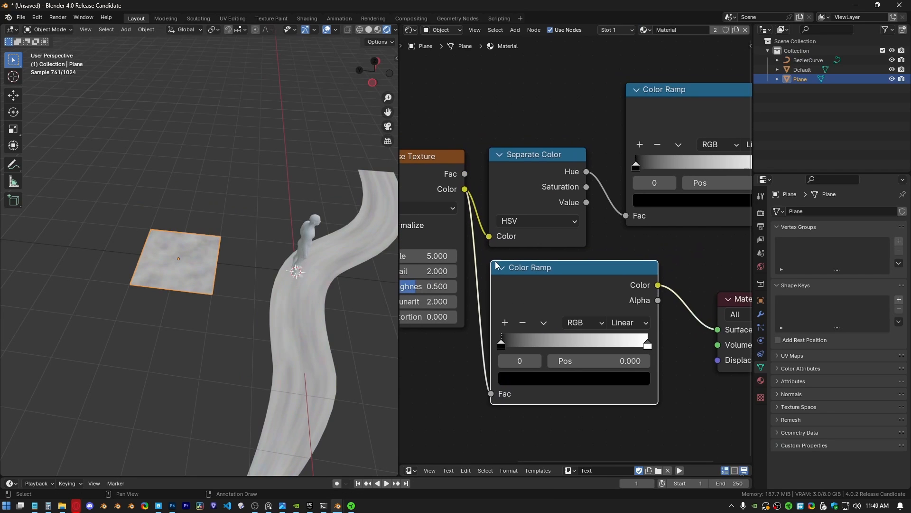
Step: Raise the lower Color Ramp's black stop to position 0.455 and examine the noise pattern on the plane
scroll(334, 313, up, 3)
drag(502, 344, 568, 342)
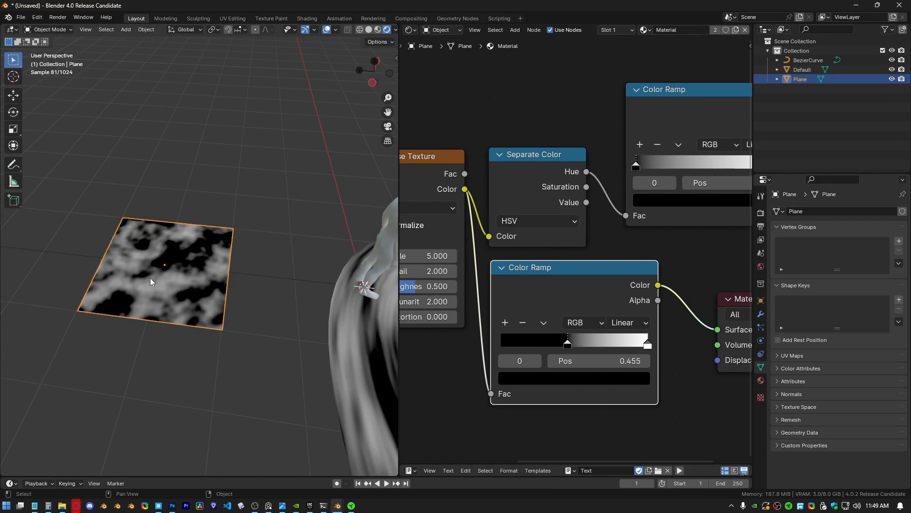
scroll(167, 271, up, 3)
middle_drag(181, 264, 224, 287)
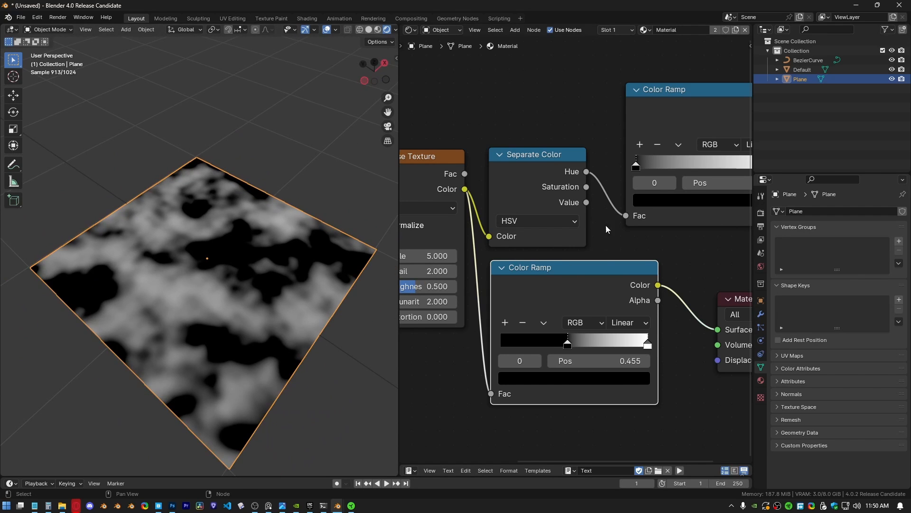
Step: Move the Hue link onto the lower Color Ramp's Fac and set its black stop to position 0.259
middle_drag(606, 224, 580, 219)
drag(600, 212, 465, 389)
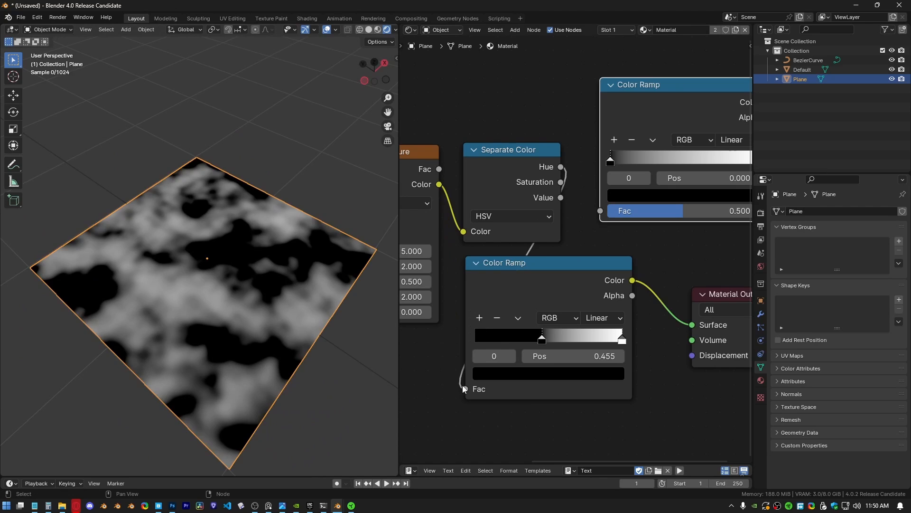
scroll(252, 308, up, 5)
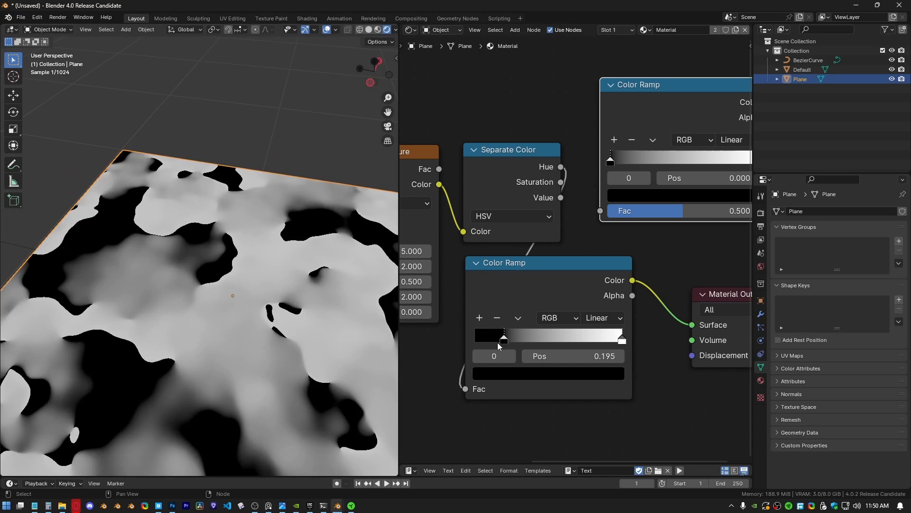
mouse_move(497, 343)
mouse_down()
mouse_move(531, 342)
mouse_move(481, 345)
mouse_move(514, 341)
mouse_up()
Step: Set the Noise Texture's Detail to 9.700 and Roughness to about 0.642
scroll(482, 304, down, 2)
middle_drag(469, 284, 545, 290)
scroll(545, 290, up, 2)
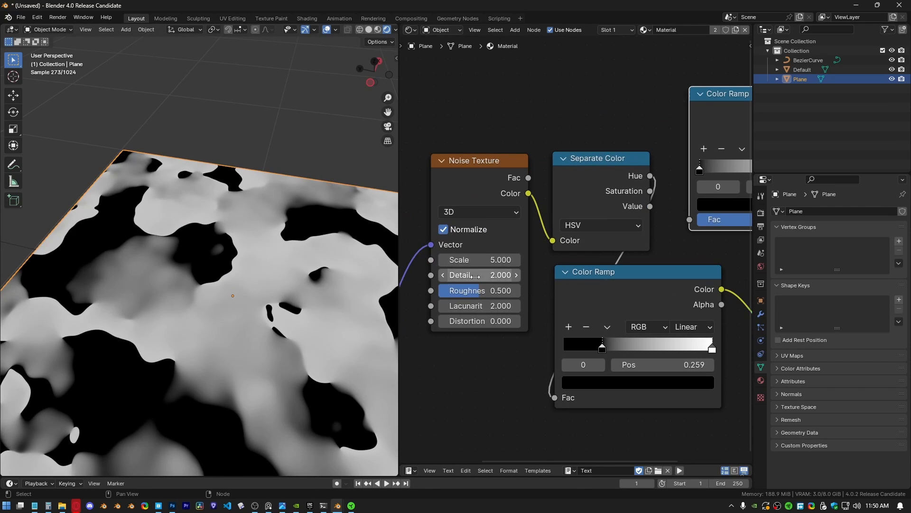
drag(475, 276, 486, 291)
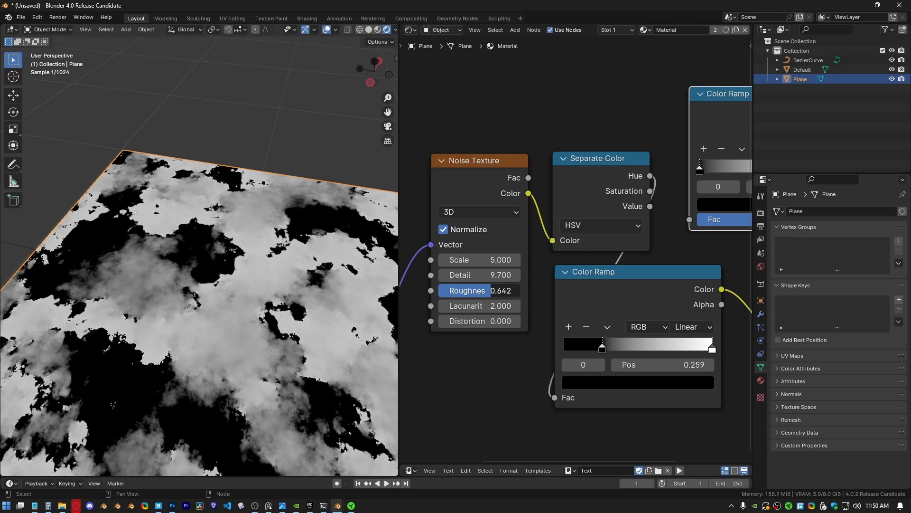
Step: Circle two patches of the noise pattern on the plane with annotation strokes
shift+middle_drag(157, 292, 179, 283)
key(d)
drag(190, 230, 158, 223)
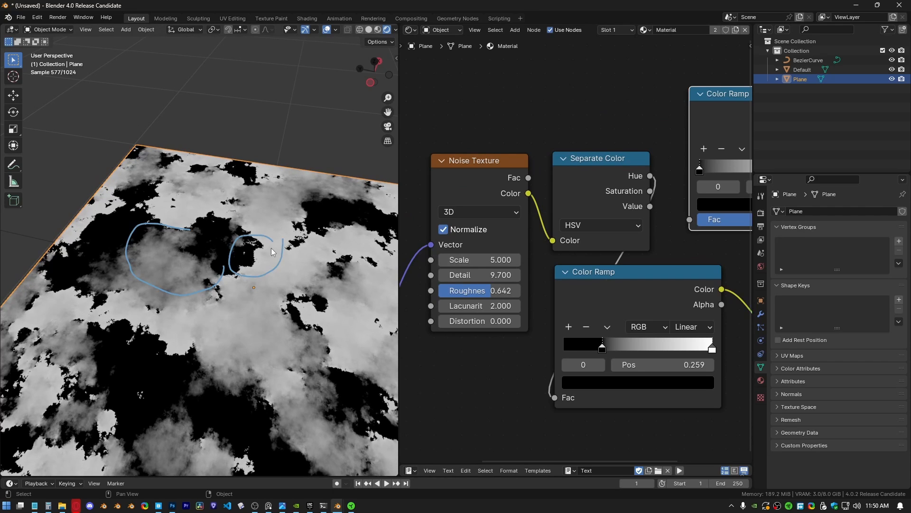
scroll(272, 252, down, 2)
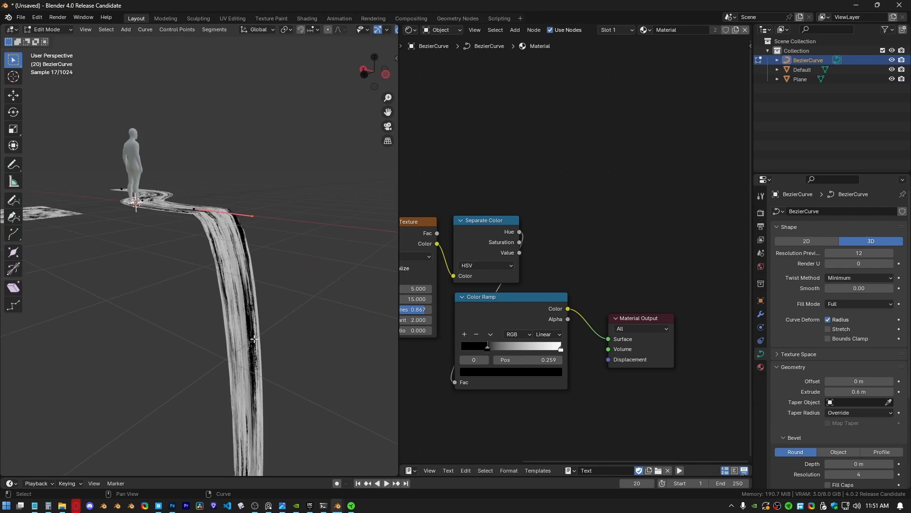
Step: In back view, scale the control point below the curve's crest to about 0.57, move it upward, and return to Object Mode
right_click(247, 223)
click(246, 222)
middle_drag(236, 280, 256, 314)
key(ctrl+KP_1)
key(s)
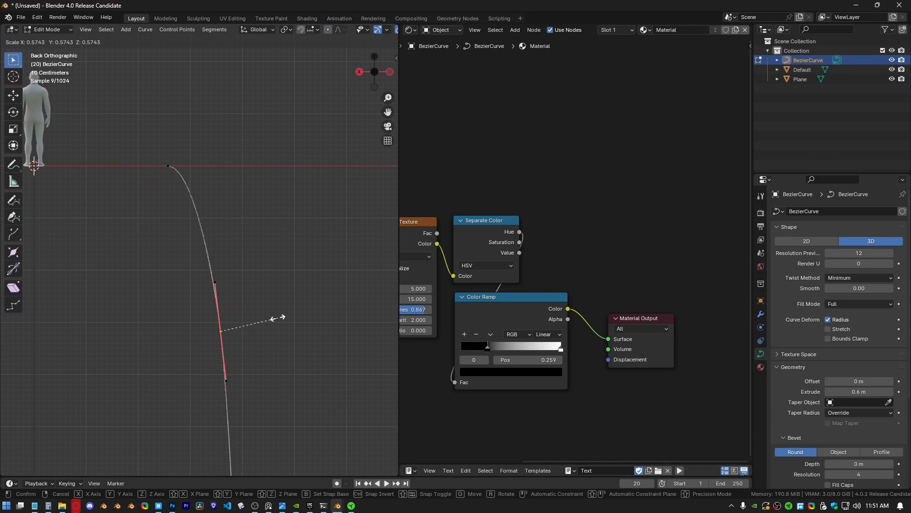
click(274, 318)
key(g)
click(267, 232)
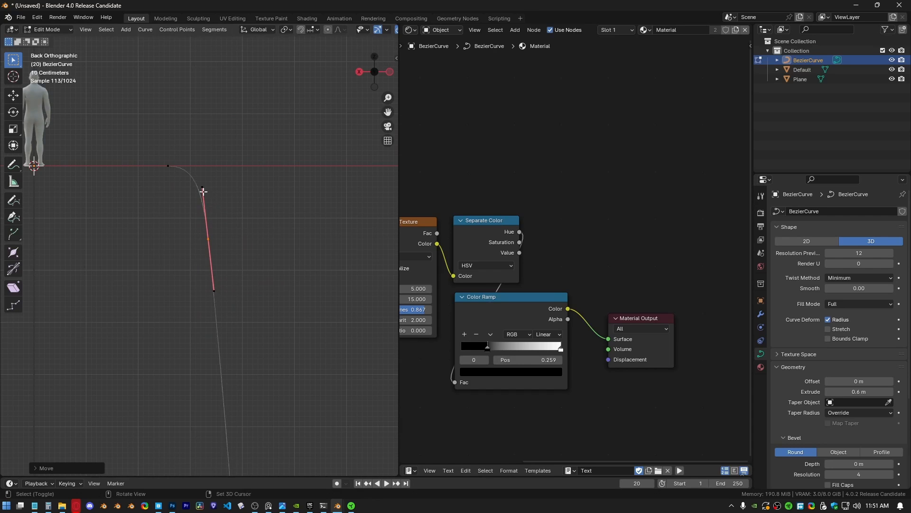
middle_drag(268, 232, 227, 254)
key(Tab)
Step: Insert a Mapping node between the Texture Coordinate and Noise Texture nodes, and try shifting the texture with its X Location
middle_drag(540, 231, 664, 209)
middle_drag(484, 298, 536, 275)
click(467, 292)
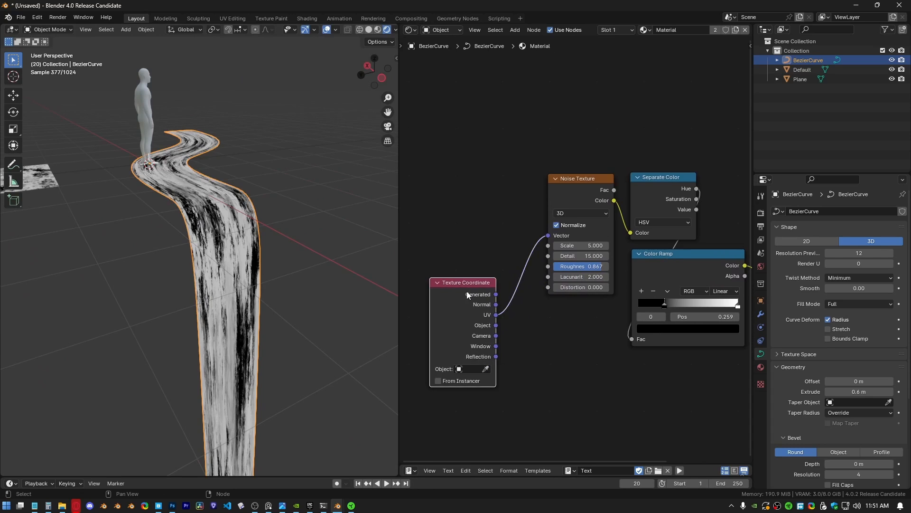
drag(467, 292, 436, 219)
key(shift+a)
click(520, 272)
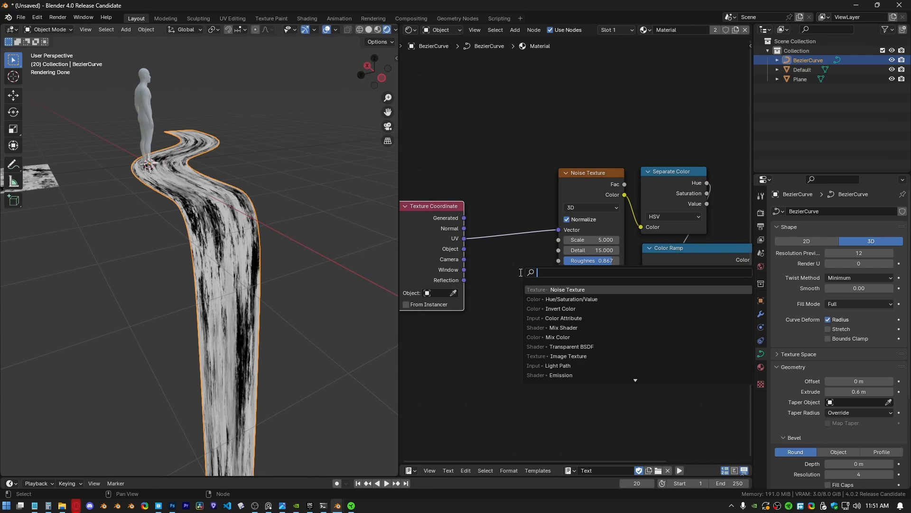
text(map)
click(559, 299)
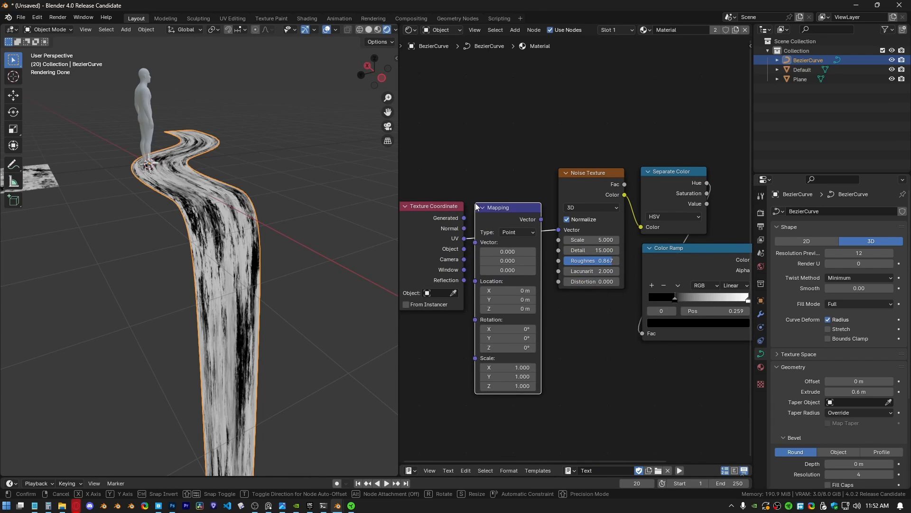
click(486, 201)
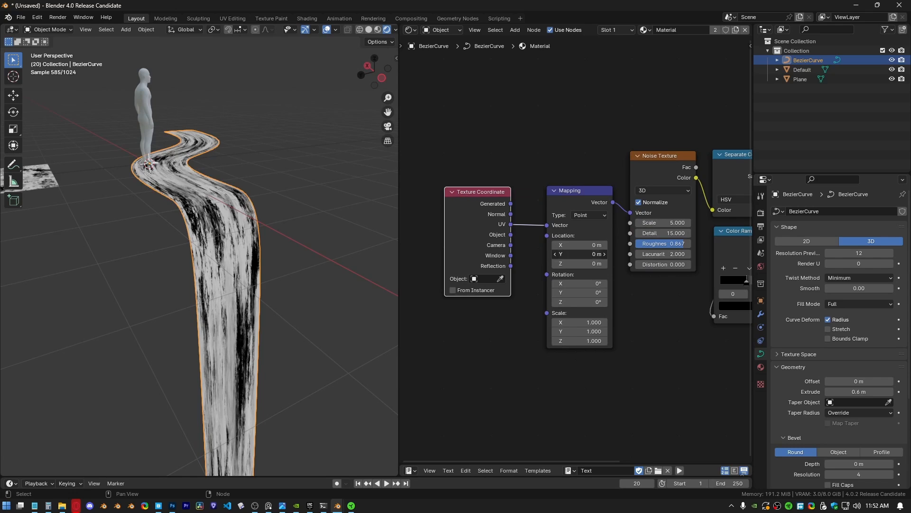
shift+drag(582, 244, 551, 244)
Step: Add a Value node below the Texture Coordinate node and drive it with the expression #frame/800
middle_drag(457, 342, 512, 290)
key(shift+a)
text(value)
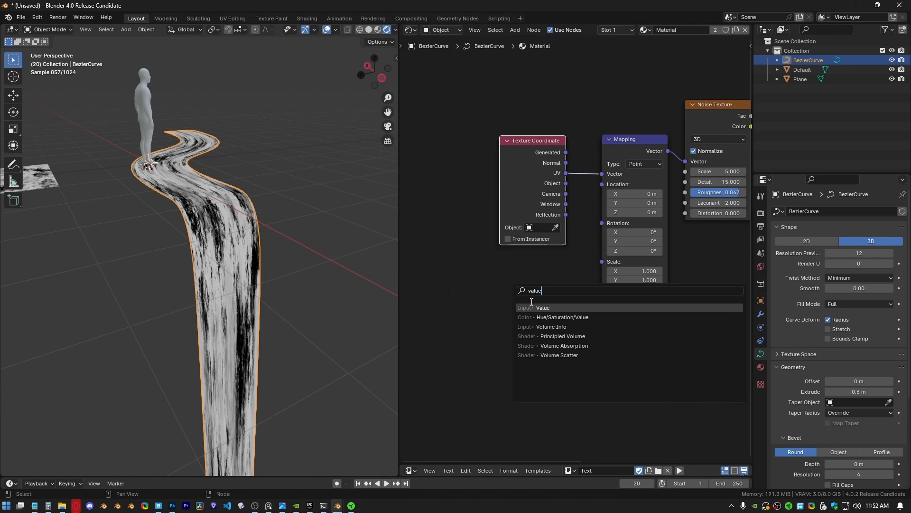
key(Return)
click(534, 304)
scroll(546, 325, up, 2)
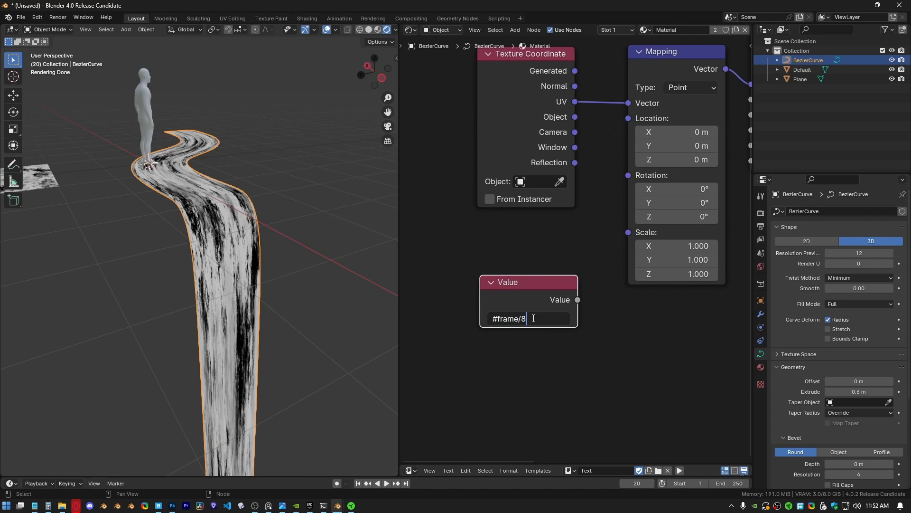
Step: Add a Combine XYZ node with the Value output feeding its X input
drag(578, 300, 640, 362)
click(576, 299)
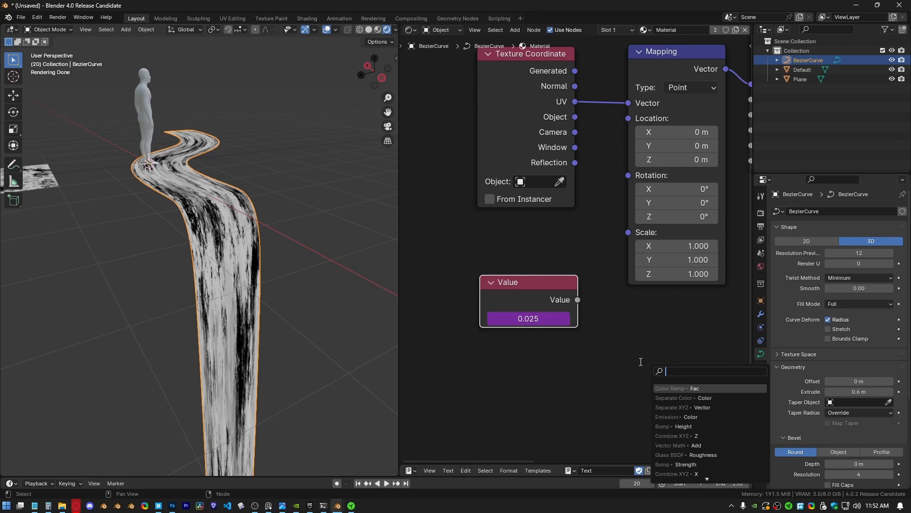
text(serp)
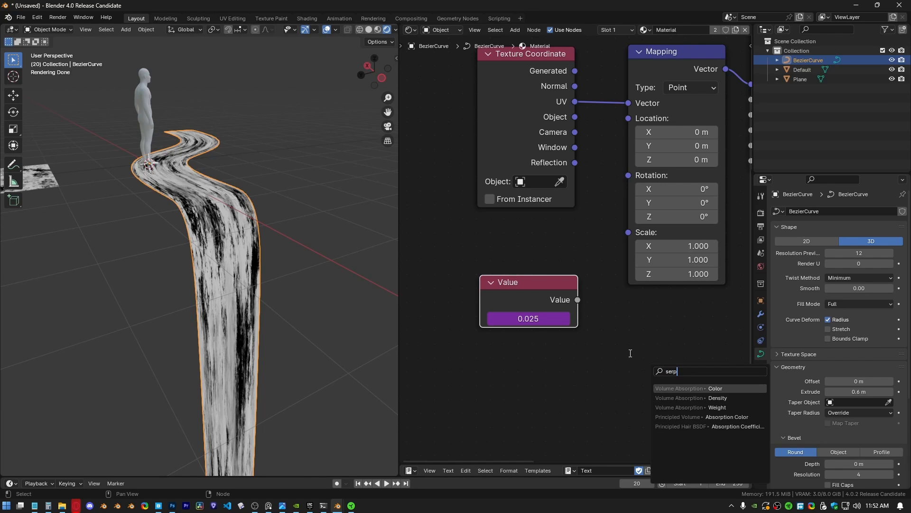
key(BackSpace)
key(BackSpace)
key(BackSpace)
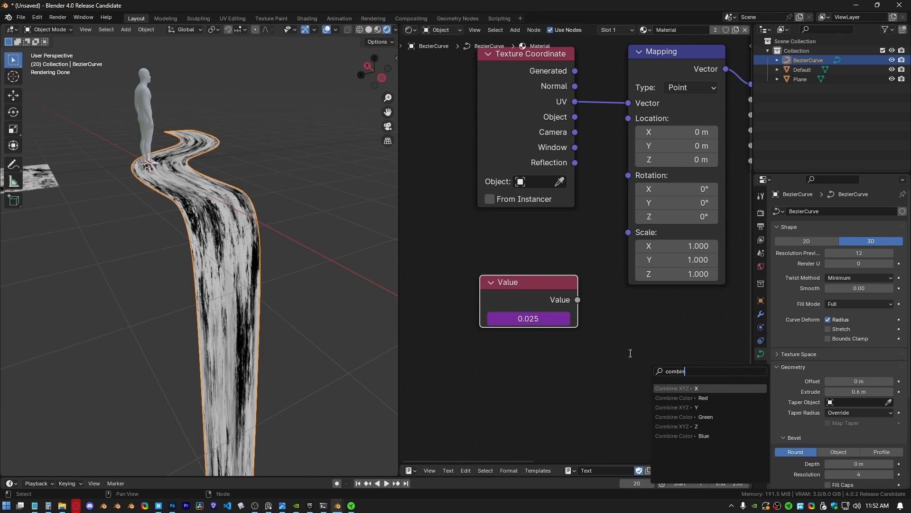
text(ombin)
key(Return)
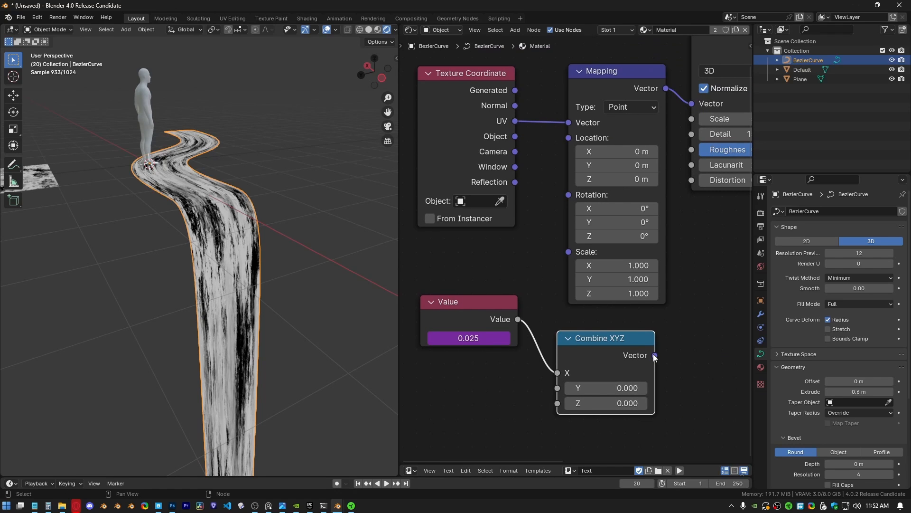
Step: Connect the Combine XYZ vector to the Mapping node's Location, and arrange the Value and Combine XYZ nodes beneath the Texture Coordinate node
drag(564, 141, 568, 138)
middle_drag(460, 250, 550, 262)
drag(542, 315, 557, 362)
drag(541, 315, 651, 380)
drag(577, 375, 451, 288)
Step: Play the animation to check the flow, and speed it up by lowering the divisor in the Value node's frame expression
key(space)
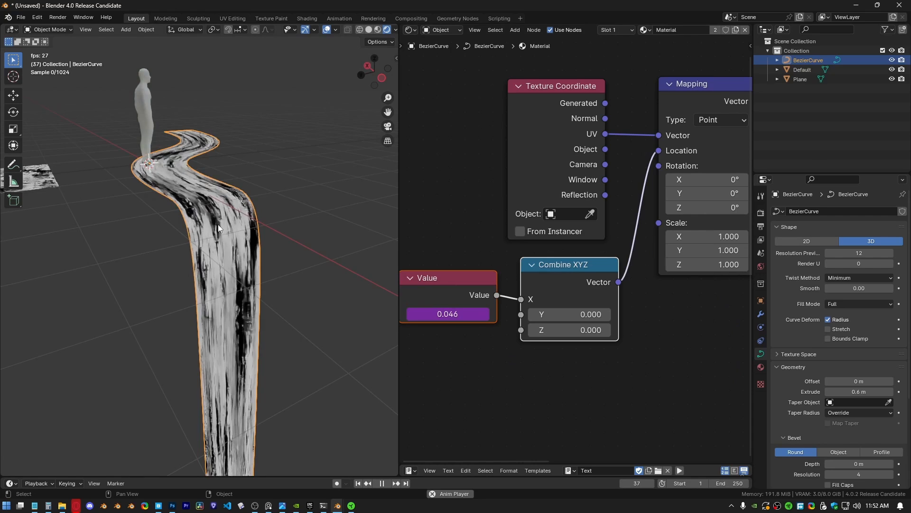
scroll(218, 255, up, 2)
shift+middle_drag(218, 228, 206, 247)
key(space)
click(451, 314)
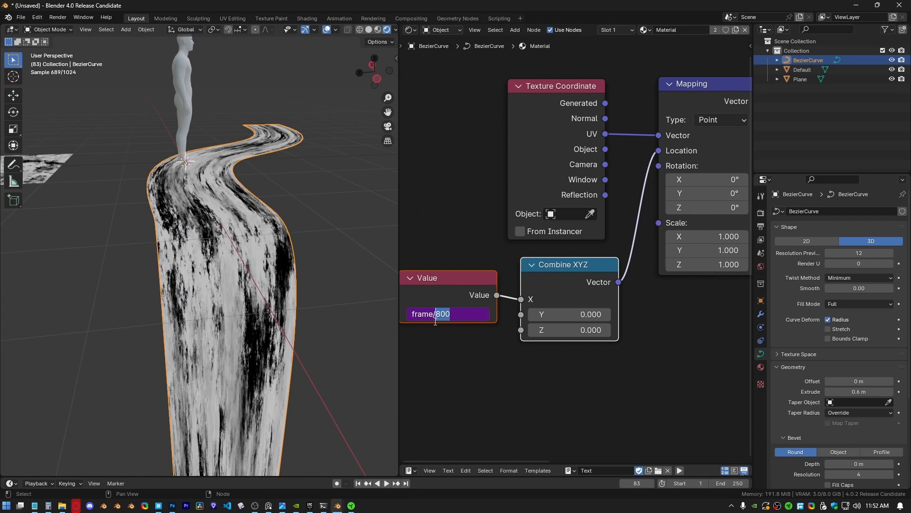
key(Return)
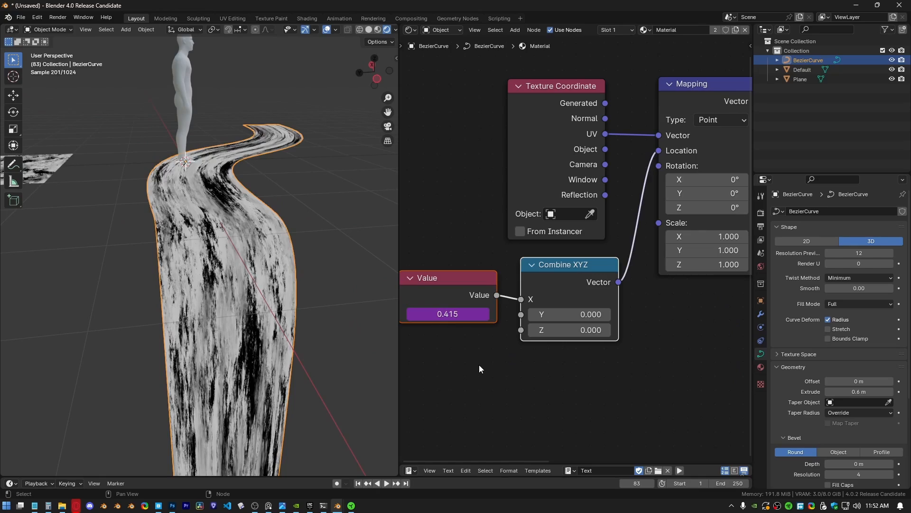
middle_drag(480, 364, 566, 335)
key(space)
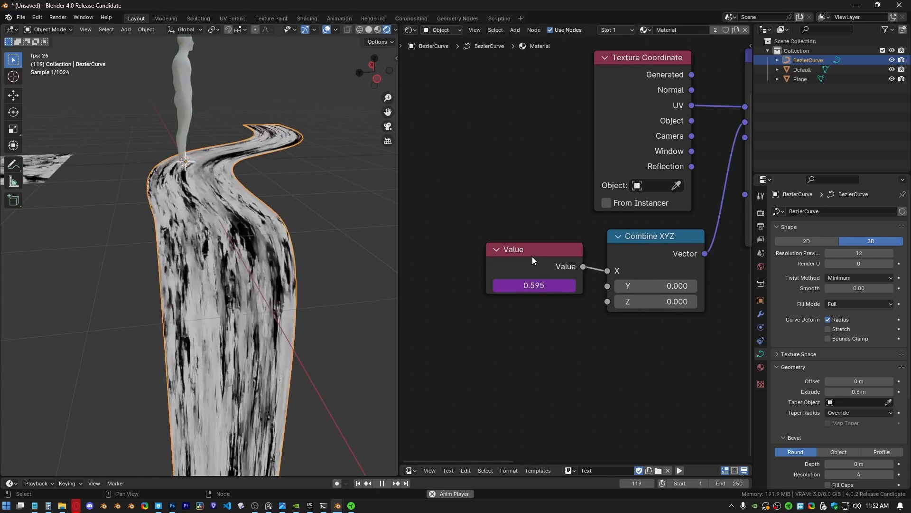
Step: Insert a Math node set to Multiply by -1 between the Value and Combine XYZ nodes to reverse the flow
drag(563, 265, 436, 271)
key(shift+a)
text(add)
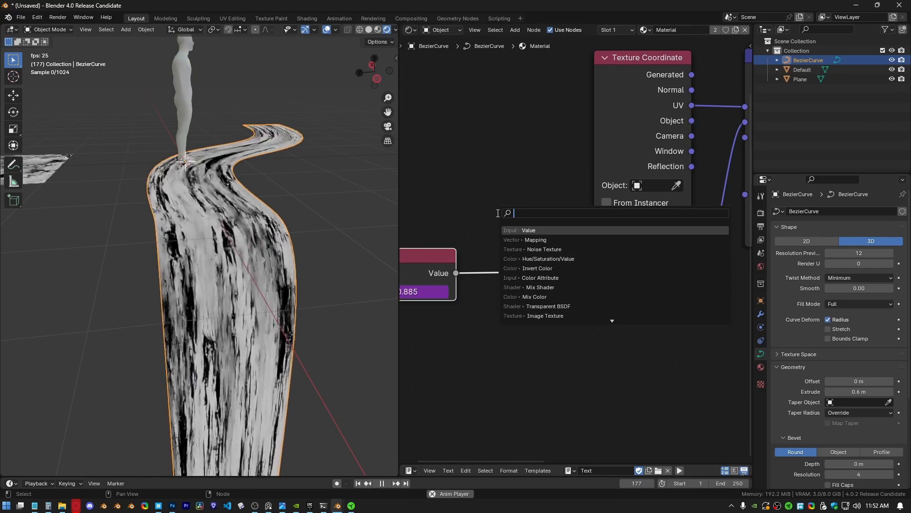
key(Return)
click(468, 248)
click(522, 290)
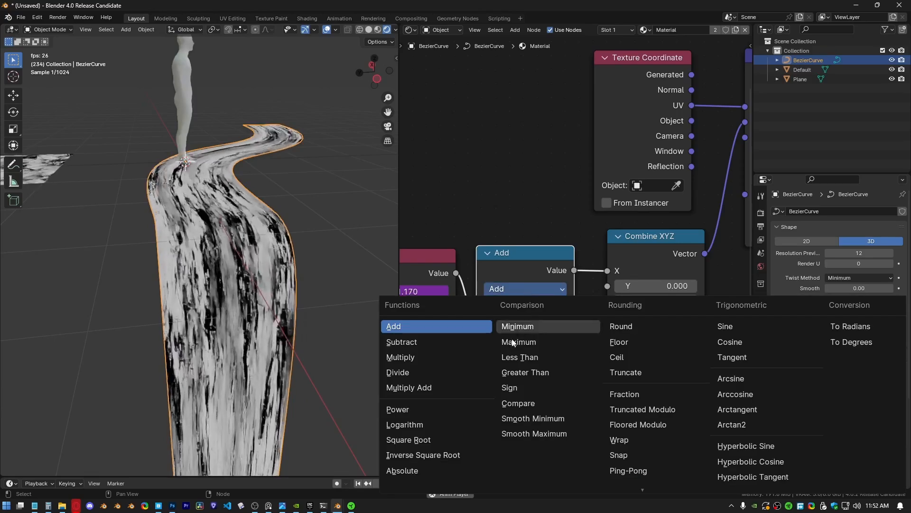
click(404, 358)
click(532, 337)
text(-1)
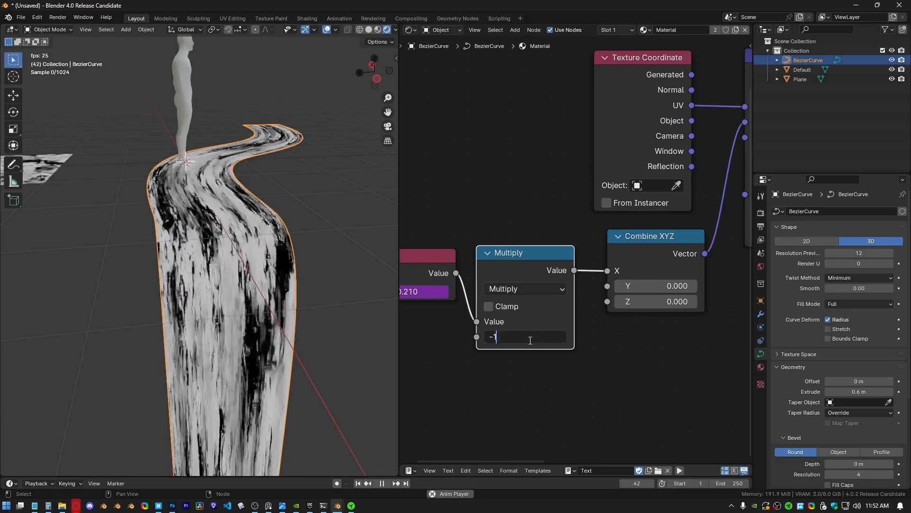
key(Return)
Step: Move the Value and Multiply nodes together closer to the Combine XYZ node
scroll(572, 257, down, 6)
middle_drag(602, 259, 528, 290)
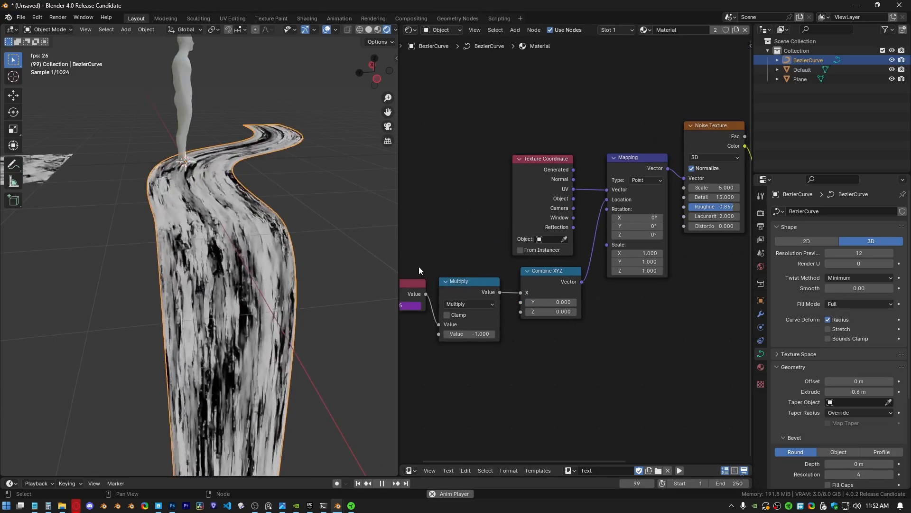
drag(407, 259, 496, 319)
key(g)
click(508, 287)
Step: Try frame/50 as the Value node's driver expression, and settle on frame/70
middle_drag(462, 268, 530, 248)
scroll(531, 247, up, 2)
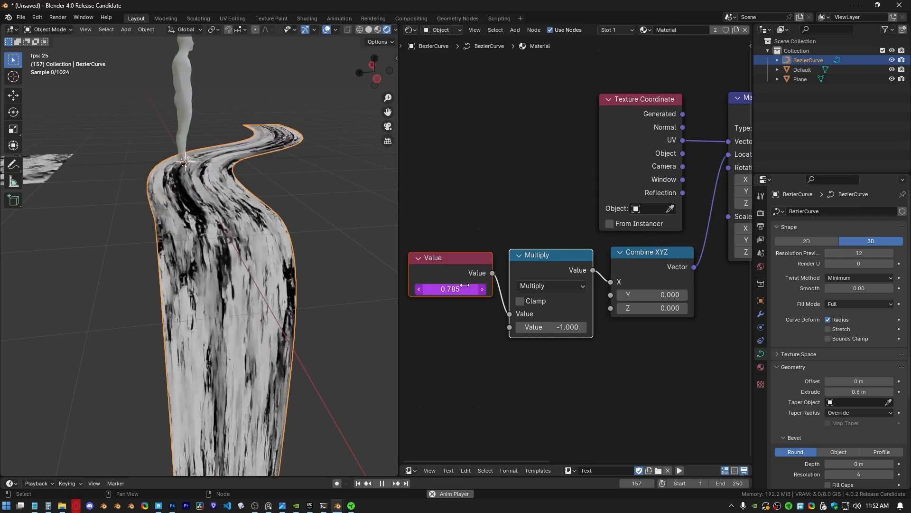
click(460, 288)
drag(459, 289, 443, 296)
text(50)
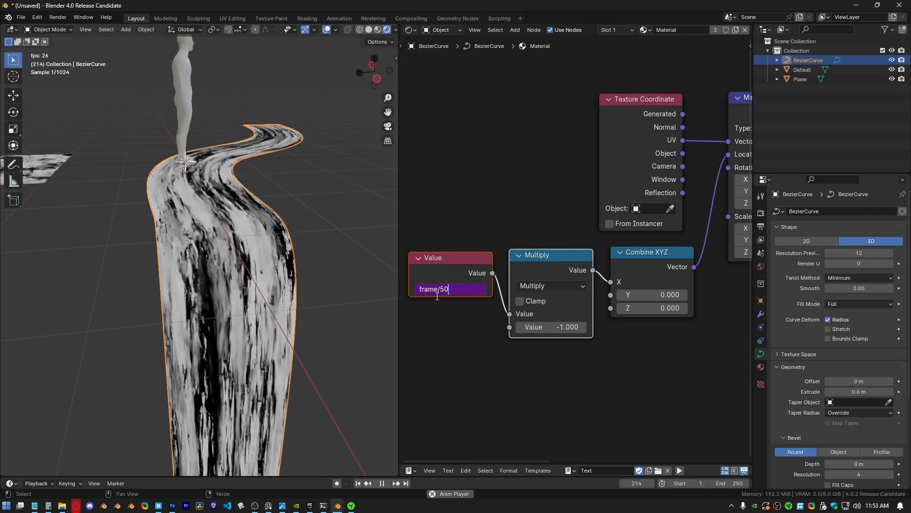
key(Return)
click(440, 289)
drag(451, 289, 441, 293)
text(7)
key(Return)
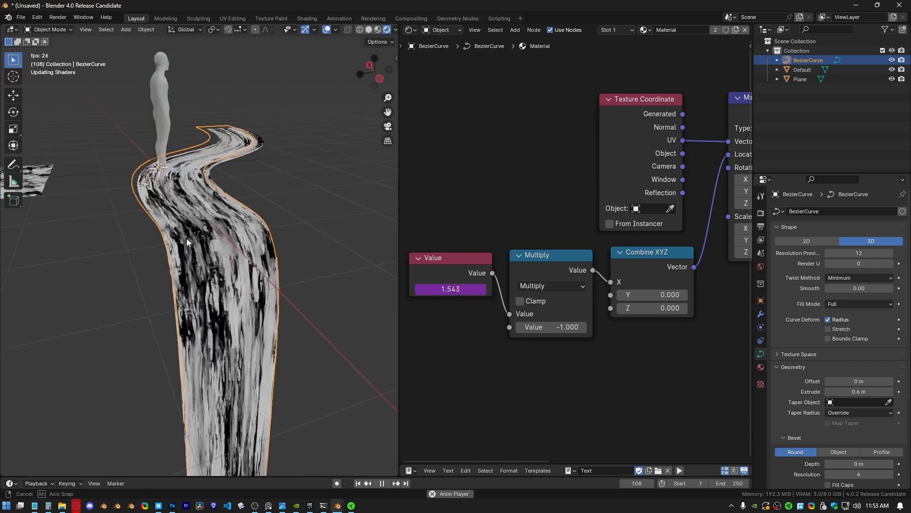
Step: Delete the textured plane beside the waterfall and reselect the waterfall curve
click(41, 181)
key(x)
click(41, 181)
middle_drag(214, 235, 206, 235)
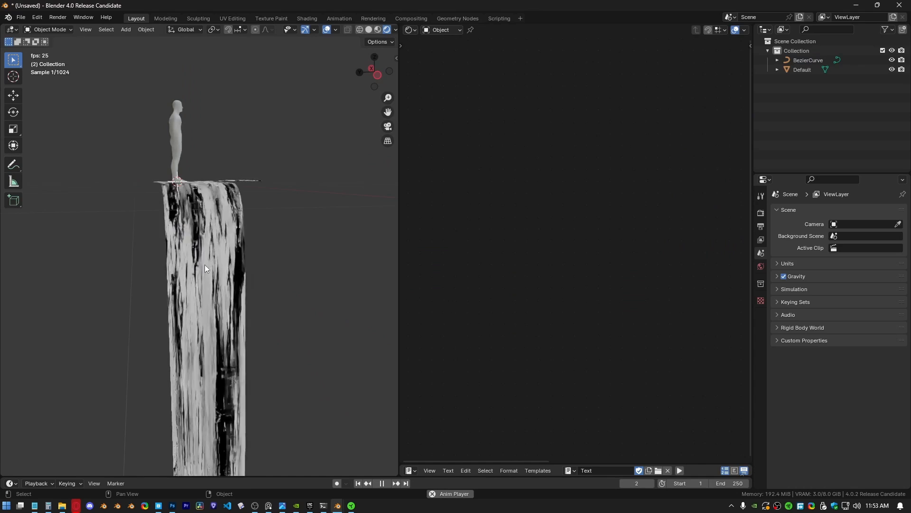
middle_drag(204, 264, 212, 243)
click(212, 243)
Step: Detach the Material Output from the Color Ramp, move it aside, and add a Mix Shader node in the space between them
scroll(659, 235, down, 7)
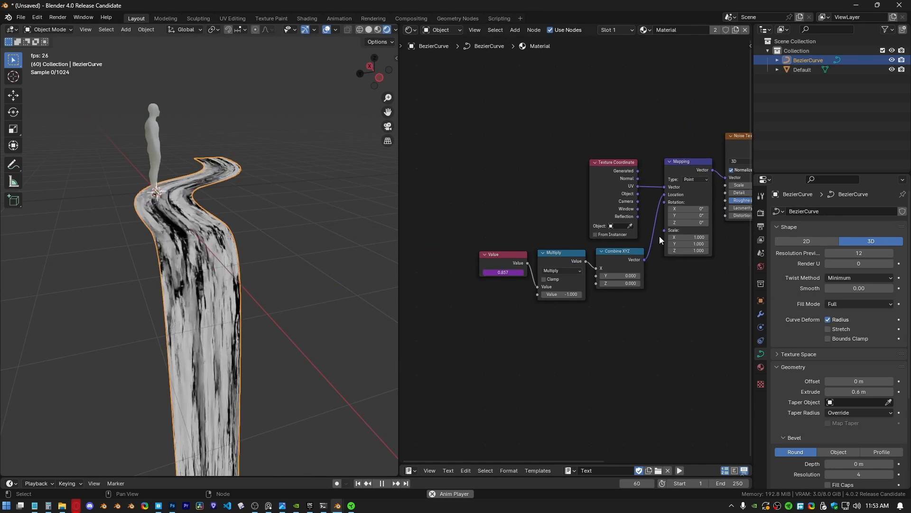
middle_drag(674, 233, 536, 293)
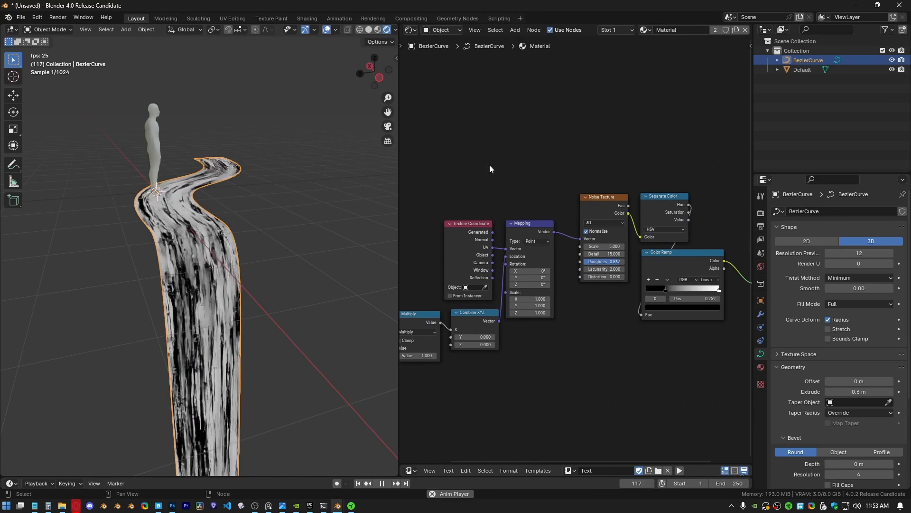
key(space)
middle_drag(673, 269, 535, 281)
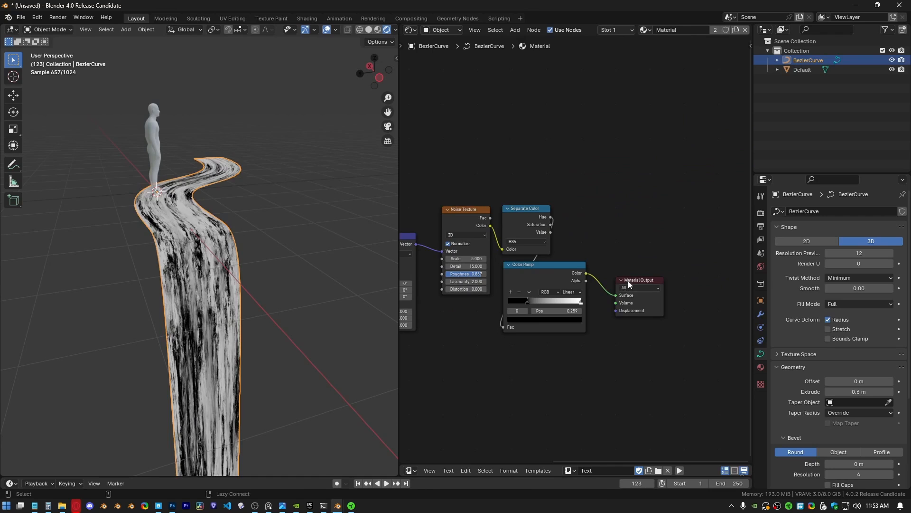
alt+drag(628, 281, 741, 284)
key(shift+a)
click(656, 262)
text(mix)
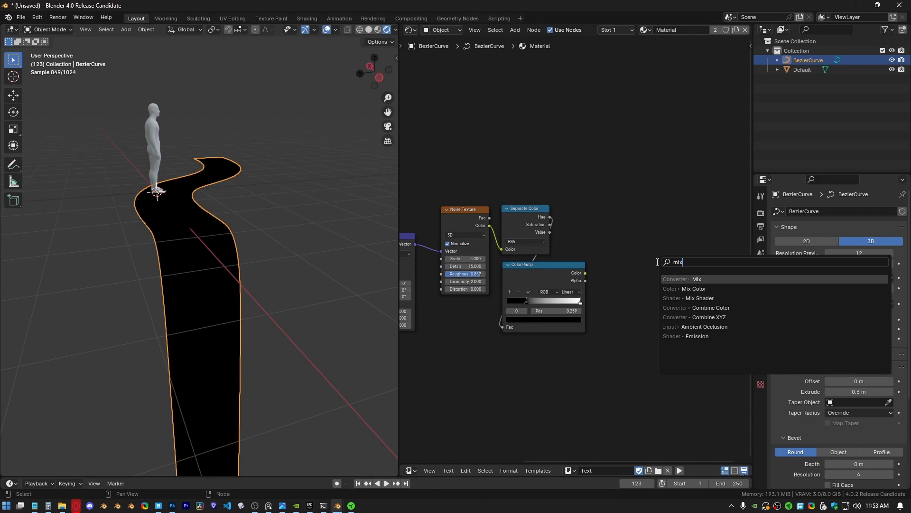
click(708, 298)
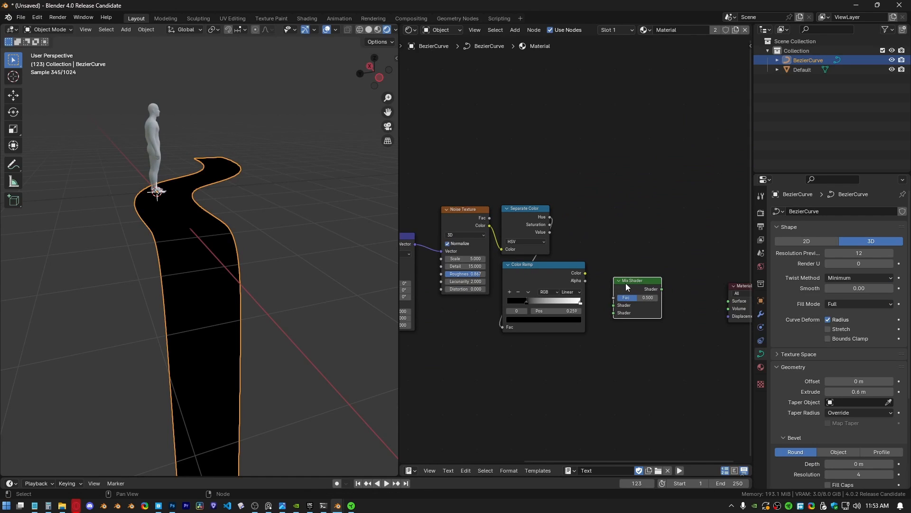
drag(626, 287, 655, 323)
Step: Add a Principled BSDF node below the Color Ramp, duplicate it, and connect both to the Mix Shader's two shader inputs
key(shift+a)
click(642, 277)
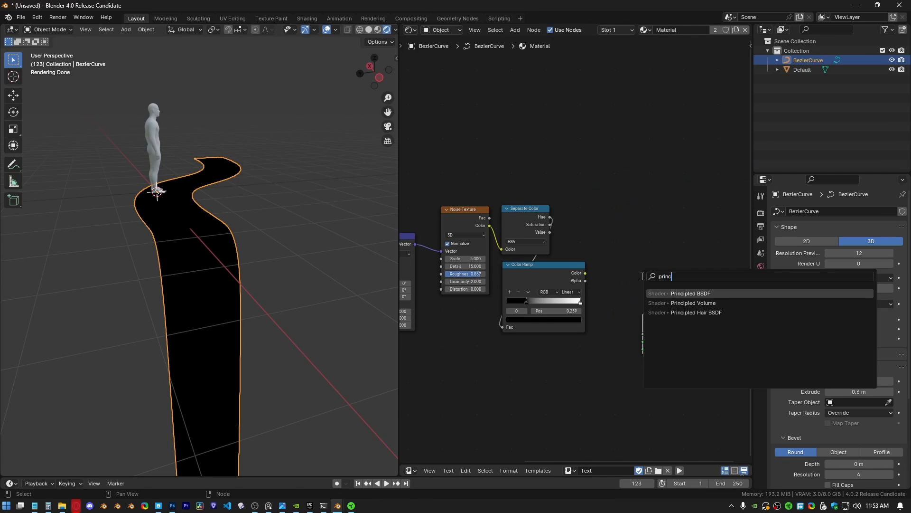
text(princ)
key(Return)
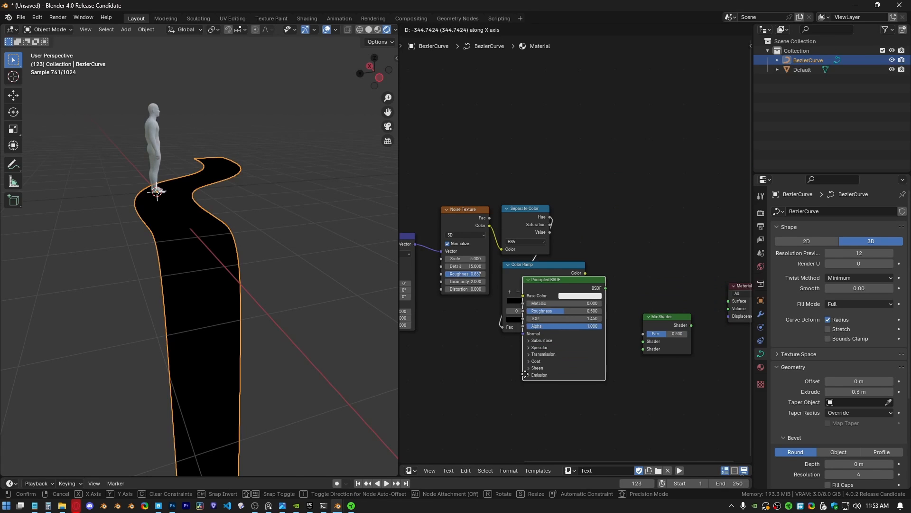
click(535, 377)
drag(556, 285, 538, 347)
middle_drag(594, 328, 575, 256)
key(shift+d)
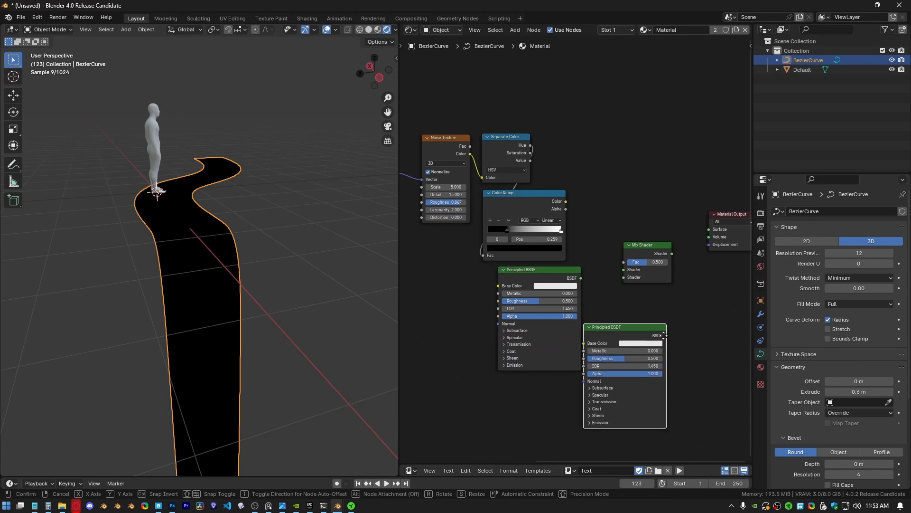
click(672, 313)
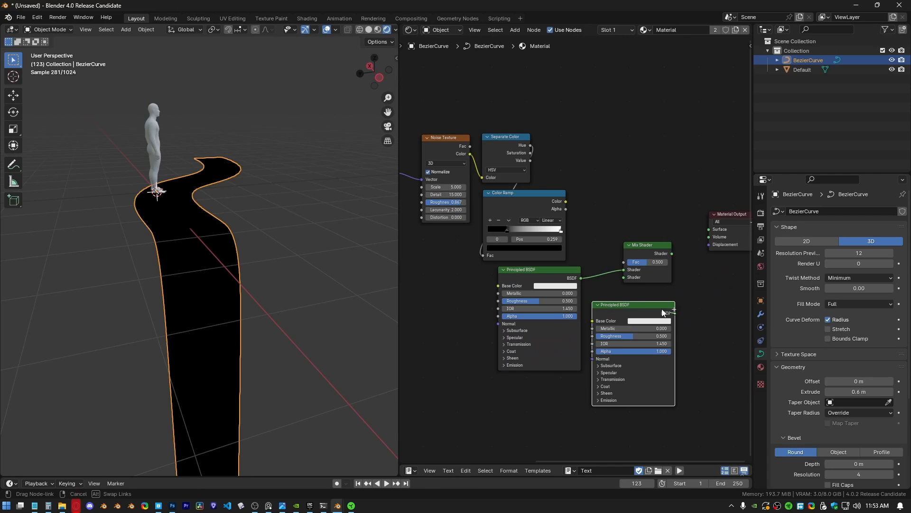
Step: Set the first Principled BSDF's roughness to 0.891, and wire the Mix Shader to the output's Surface and the Color Ramp's Color to its Fac
scroll(575, 302, up, 2)
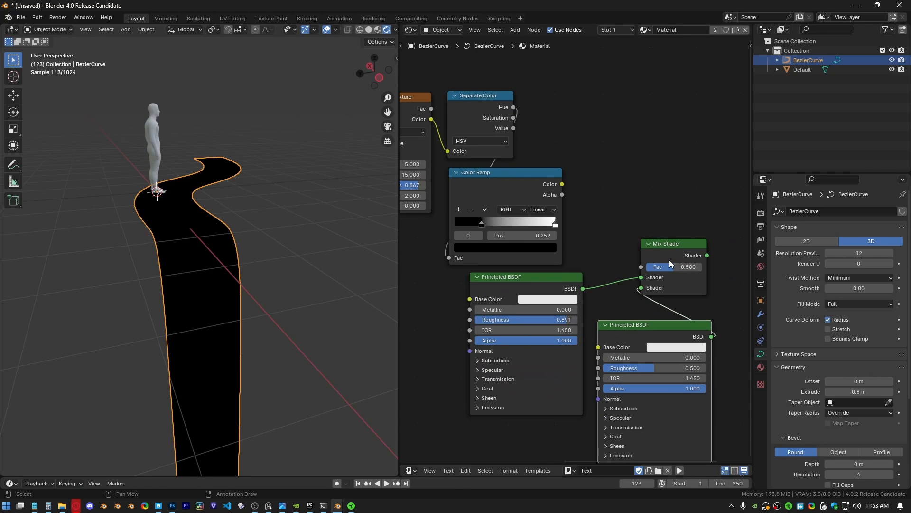
middle_drag(703, 256, 637, 255)
drag(689, 224, 690, 223)
scroll(541, 223, up, 1)
middle_drag(541, 223, 560, 231)
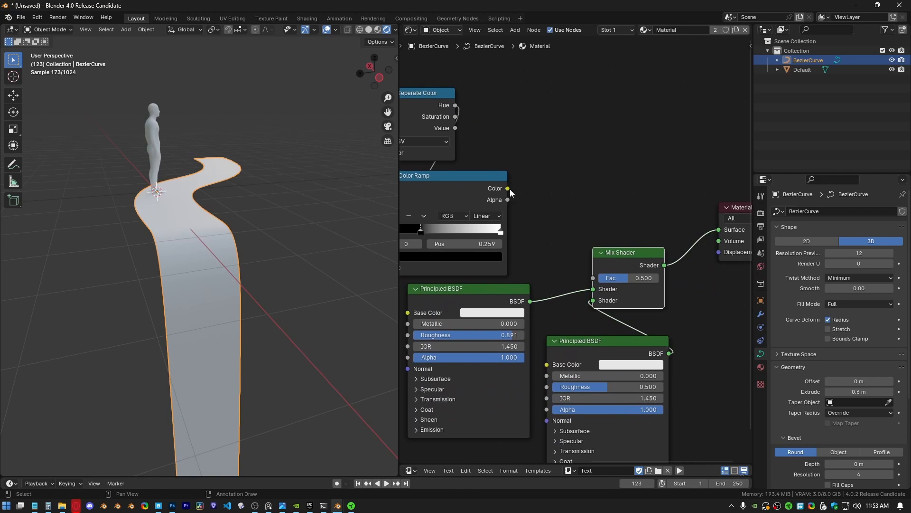
drag(593, 278, 594, 279)
Step: Give the second Principled BSDF a roughness of 0.077, a near-black base color and a transmission weight of 1.000
middle_drag(615, 376, 621, 309)
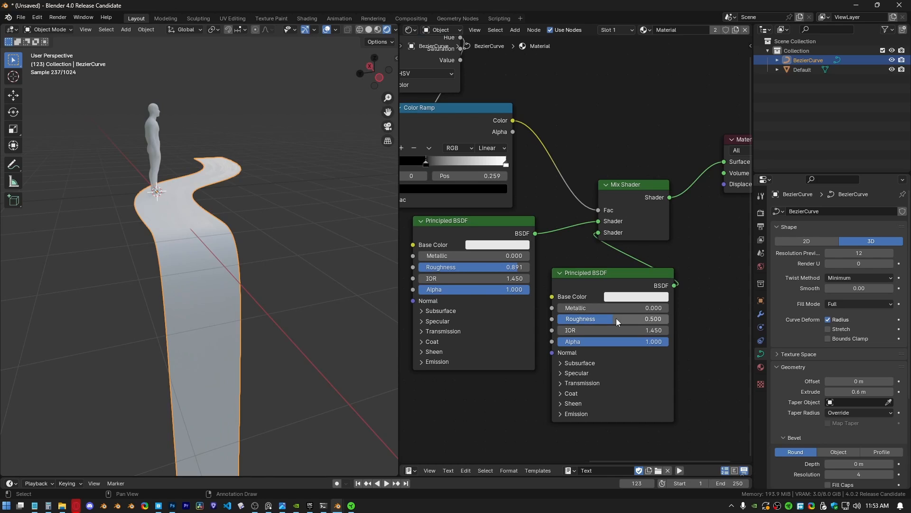
drag(616, 318, 569, 318)
click(630, 297)
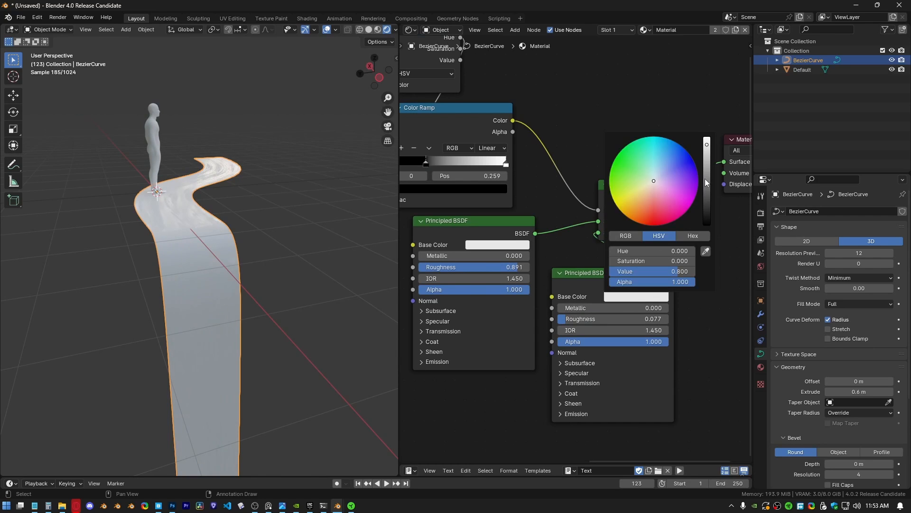
drag(706, 178, 707, 218)
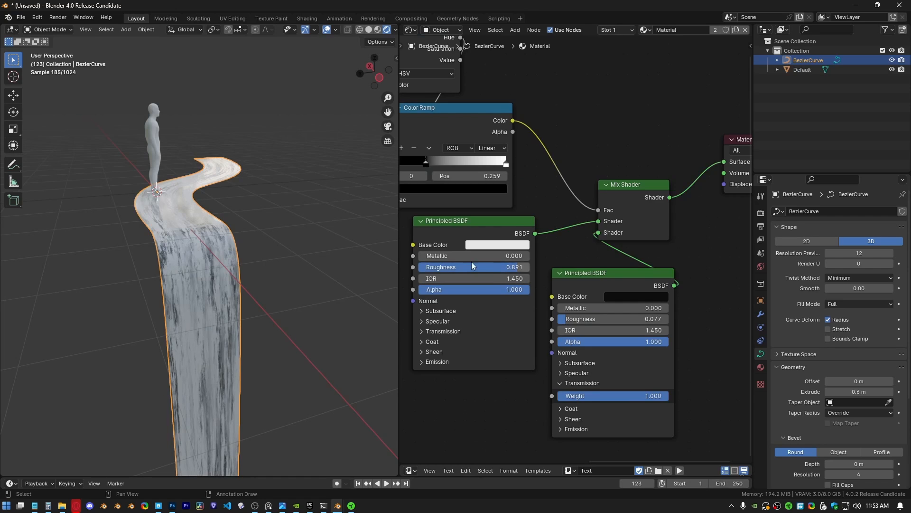
Step: Try the Color Ramp's black stop at 0.136, move its white stop to 0.586, and play the animation to check the water
middle_drag(433, 191, 541, 312)
key(space)
mouse_move(186, 232)
middle_down()
mouse_move(212, 292)
mouse_move(195, 262)
mouse_move(204, 228)
middle_up()
middle_drag(219, 317, 235, 297)
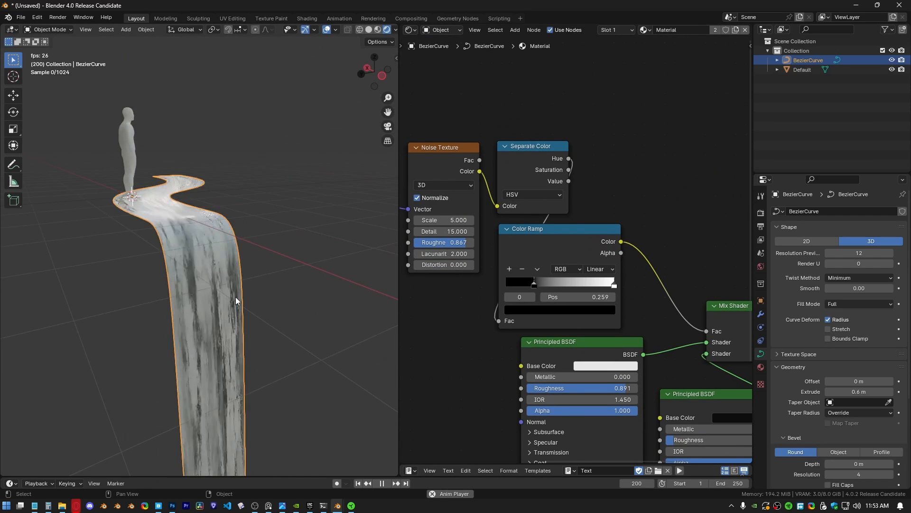
key(space)
drag(534, 284, 525, 291)
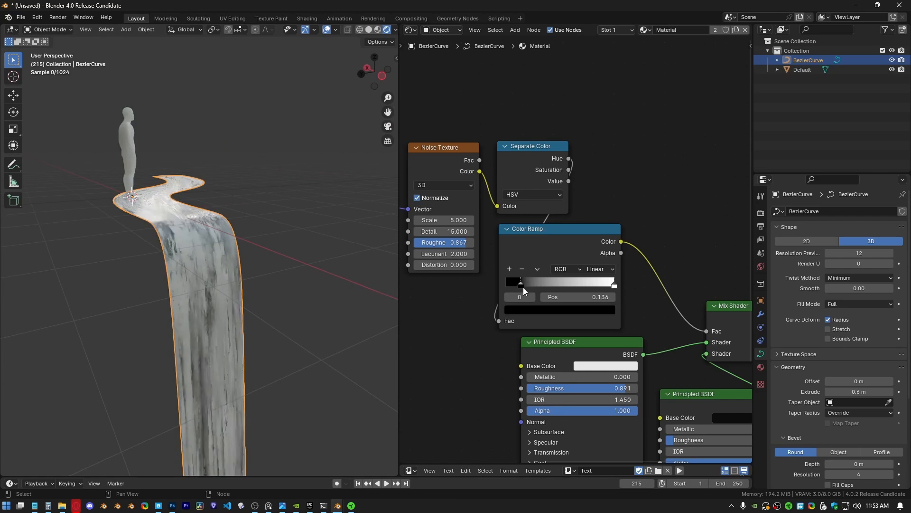
drag(614, 285, 562, 291)
middle_drag(183, 280, 249, 258)
key(space)
key(space)
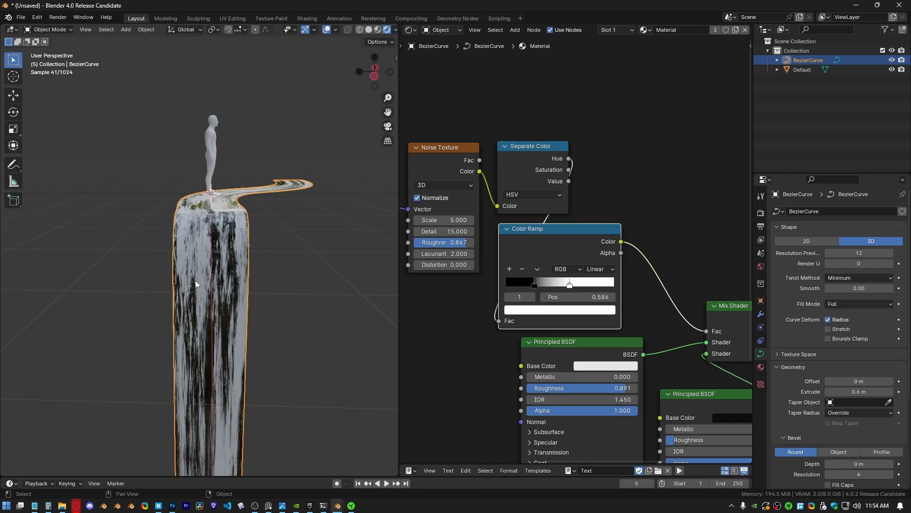
Step: Lower the second Principled BSDF's alpha to 0.659 and play the animation to check the transparency
middle_drag(196, 280, 238, 293)
middle_drag(661, 384, 557, 275)
drag(631, 328, 615, 328)
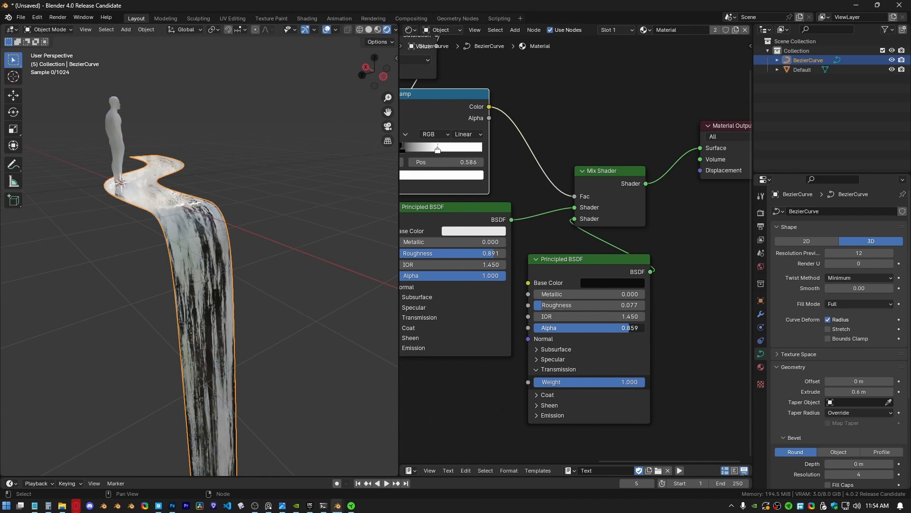
middle_drag(161, 220, 175, 241)
key(space)
key(space)
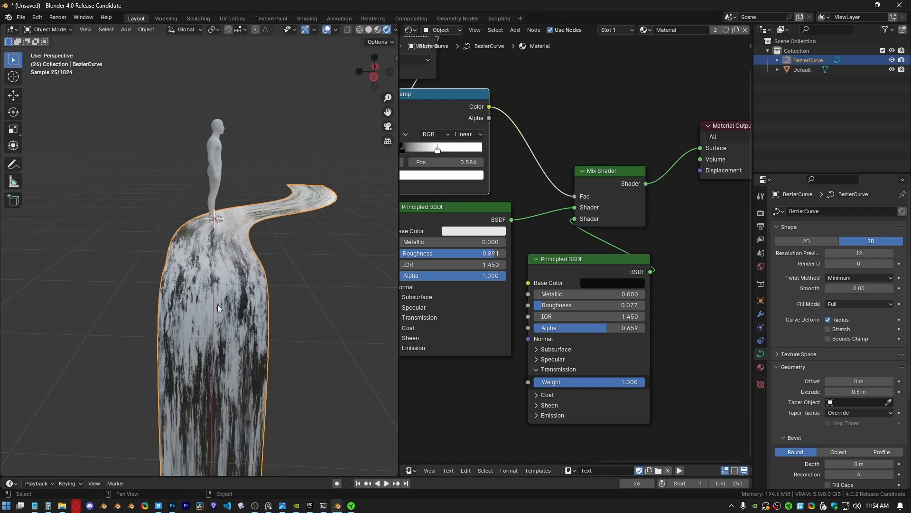
Step: Darken the first Principled BSDF's base color to a mid grey and inspect the waterfall from another angle
middle_drag(217, 304, 209, 222)
middle_drag(490, 221, 598, 273)
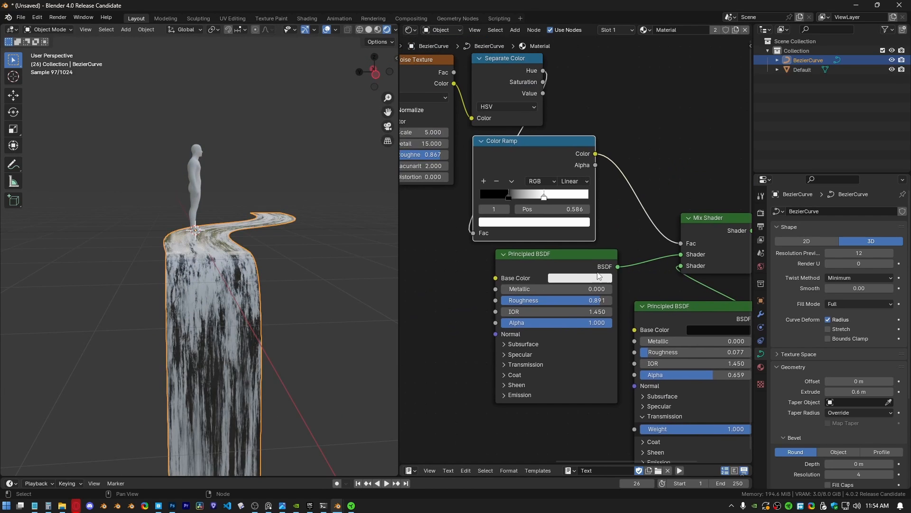
click(588, 278)
drag(651, 133, 651, 152)
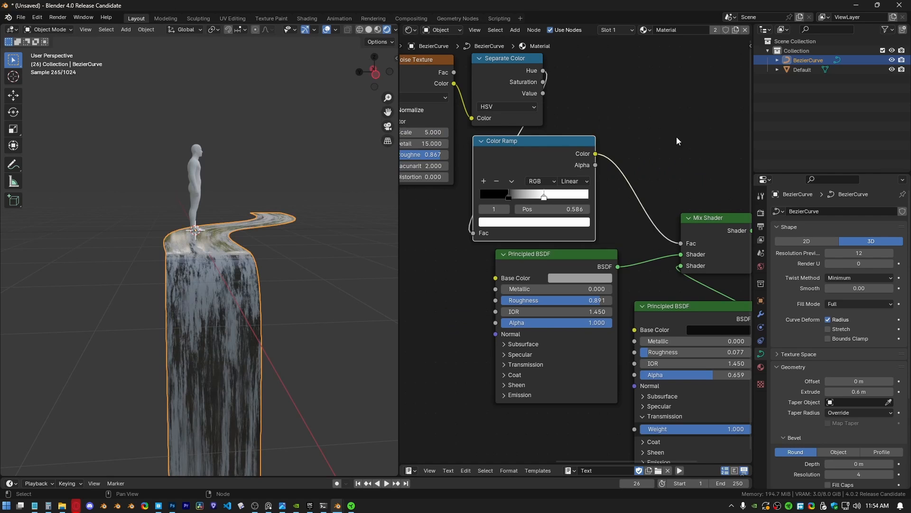
middle_drag(259, 223, 253, 256)
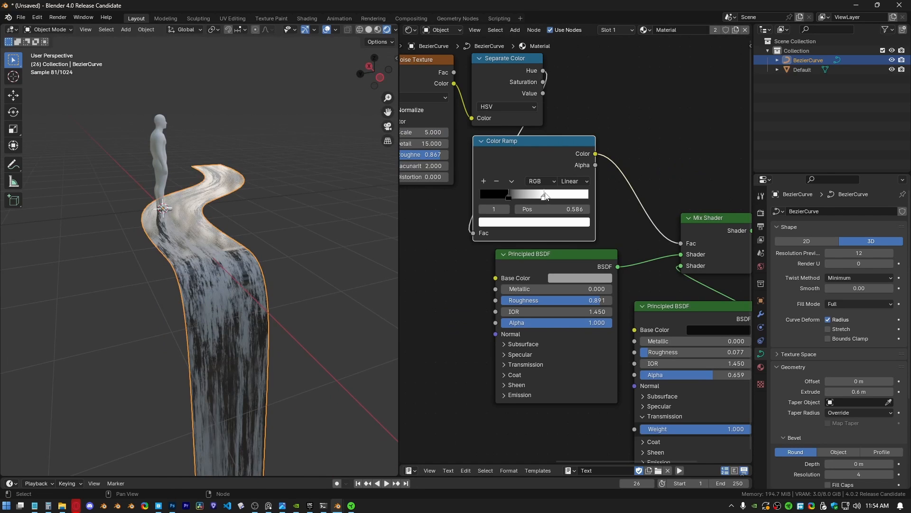
click(548, 223)
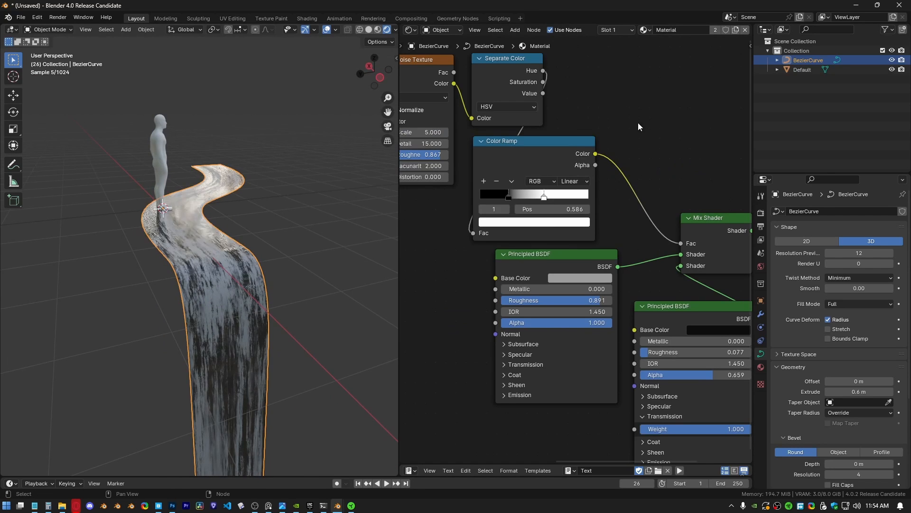
Step: Lighten the first Principled BSDF's base color to a light grey and inspect the waterfall from another angle
click(541, 223)
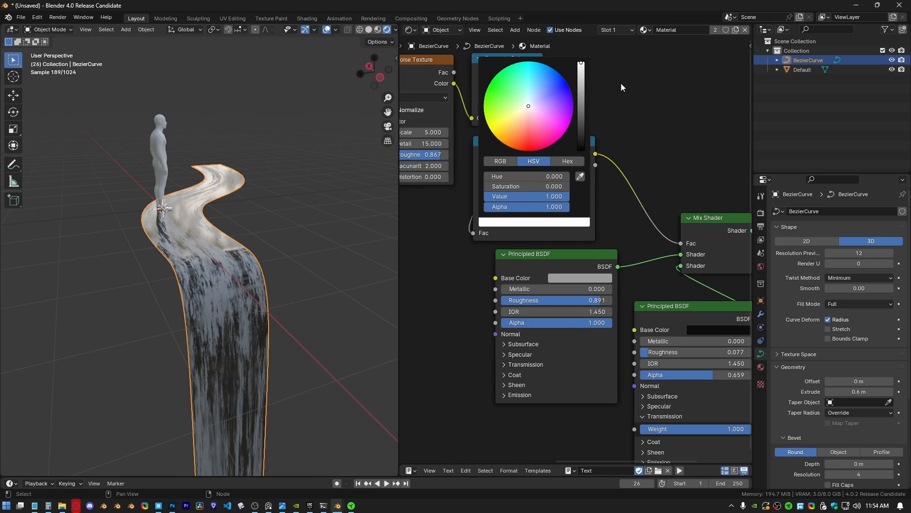
click(568, 280)
drag(651, 154, 650, 142)
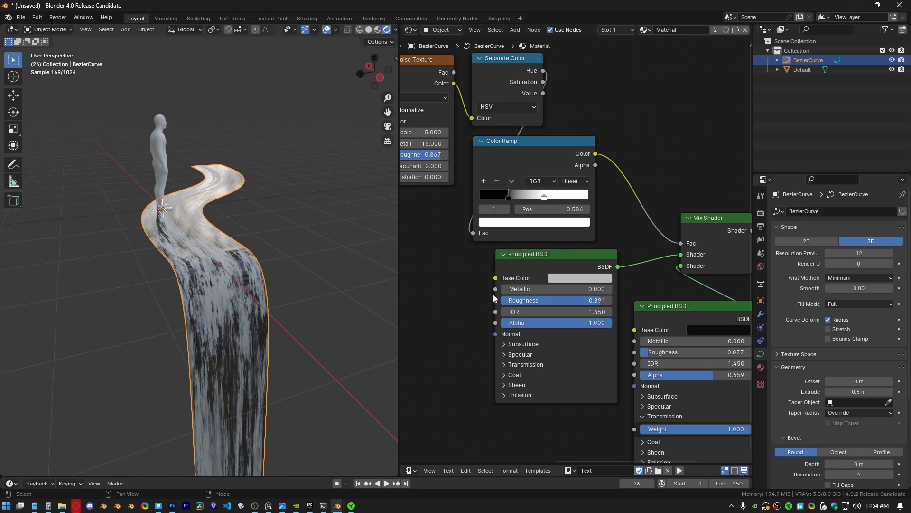
middle_drag(474, 295, 460, 252)
middle_drag(213, 271, 316, 220)
middle_drag(252, 274, 224, 265)
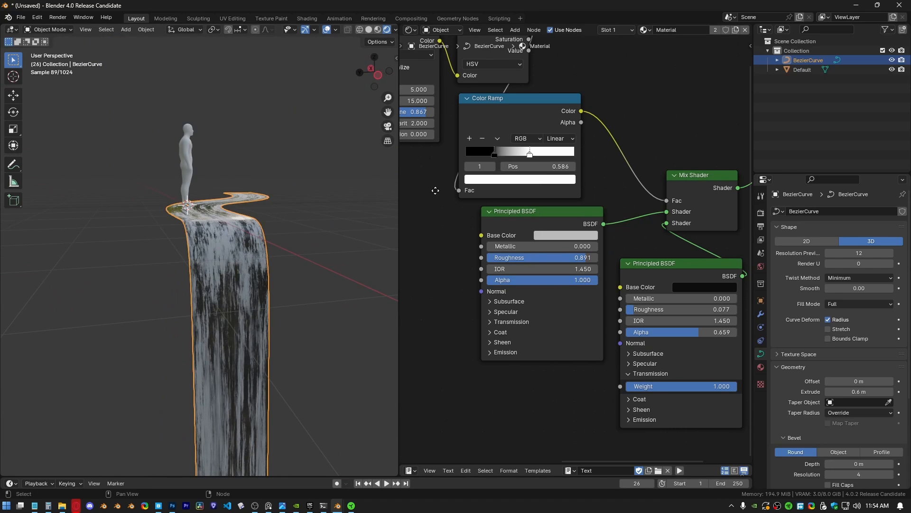
Step: Lower the Noise Texture's scale to 3.590 and play the animation to check the water flow
middle_drag(436, 191, 550, 328)
drag(520, 227, 496, 227)
key(space)
middle_drag(244, 249, 237, 278)
key(space)
mouse_move(218, 235)
middle_down()
mouse_move(226, 286)
mouse_move(219, 223)
middle_up()
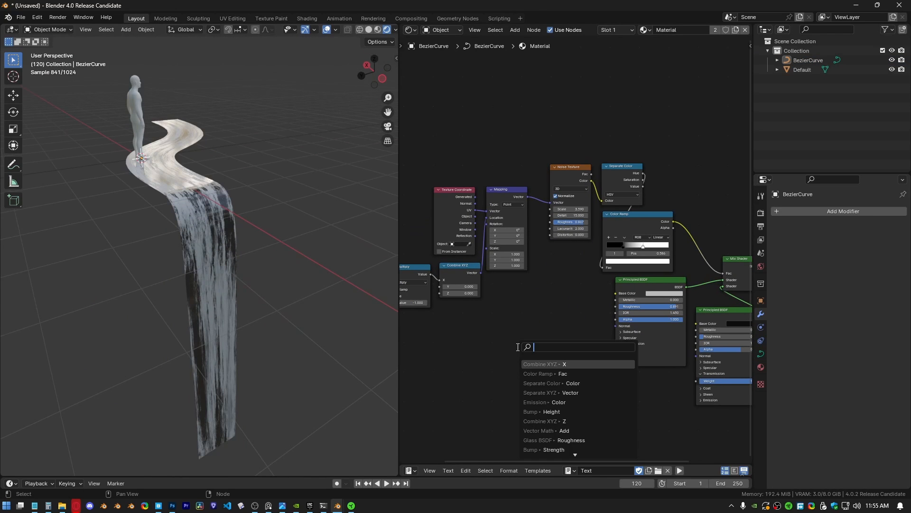
Step: Add a Bump node with the Noise Texture's color driving its Height, and link its Normal to both Principled BSDFs
key(Return)
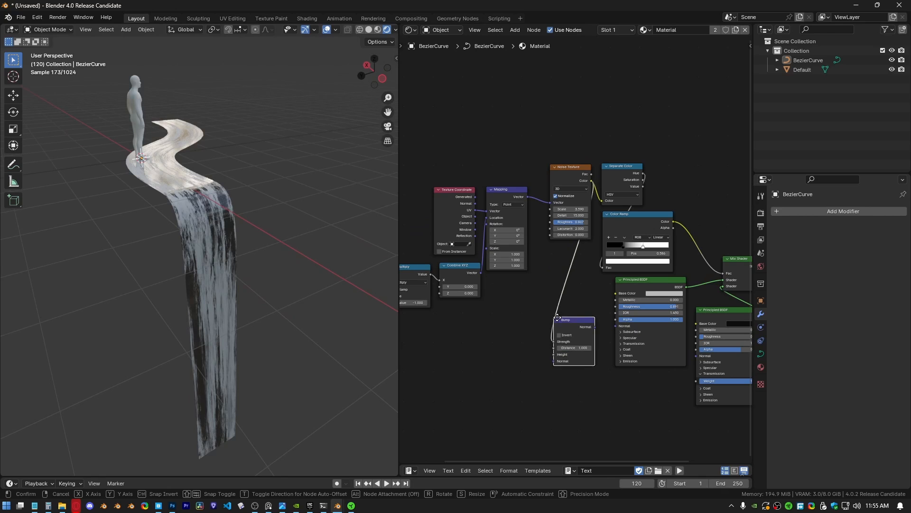
click(566, 301)
scroll(534, 265, up, 2)
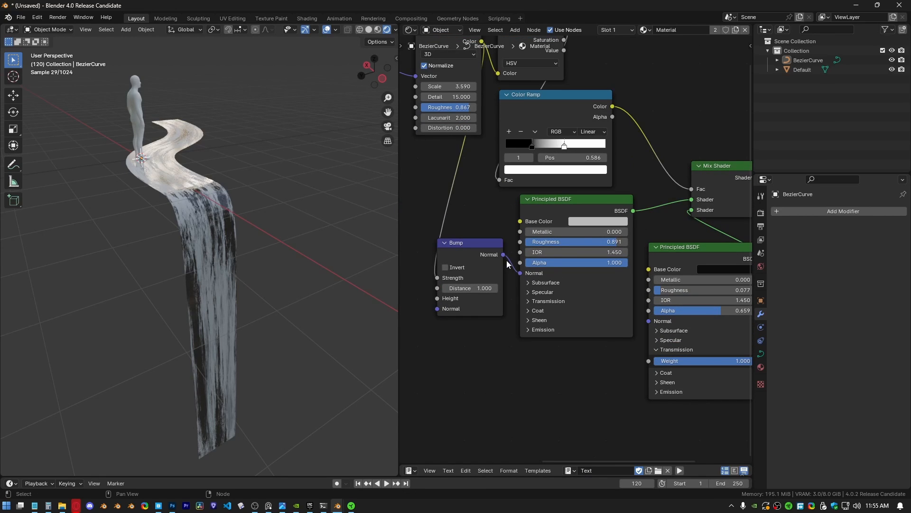
middle_drag(459, 326, 511, 364)
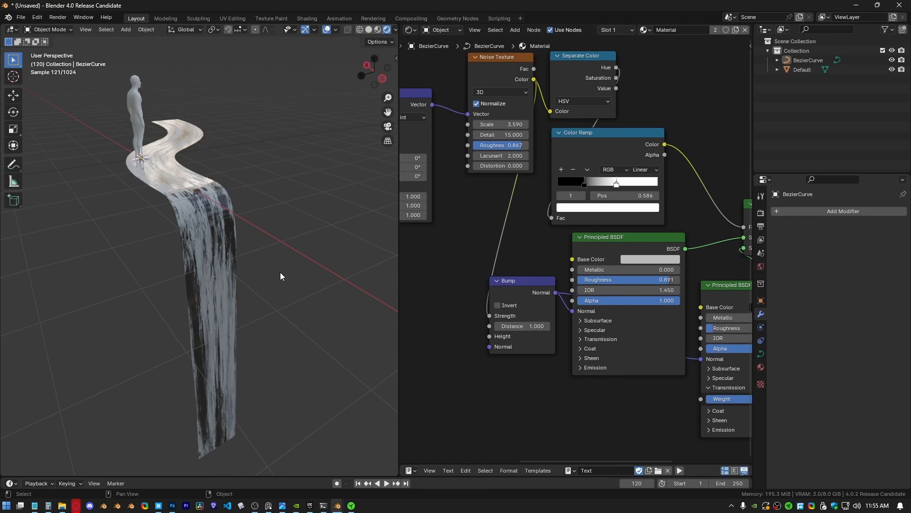
shift+middle_drag(230, 266, 266, 340)
scroll(265, 340, up, 3)
drag(489, 333, 490, 336)
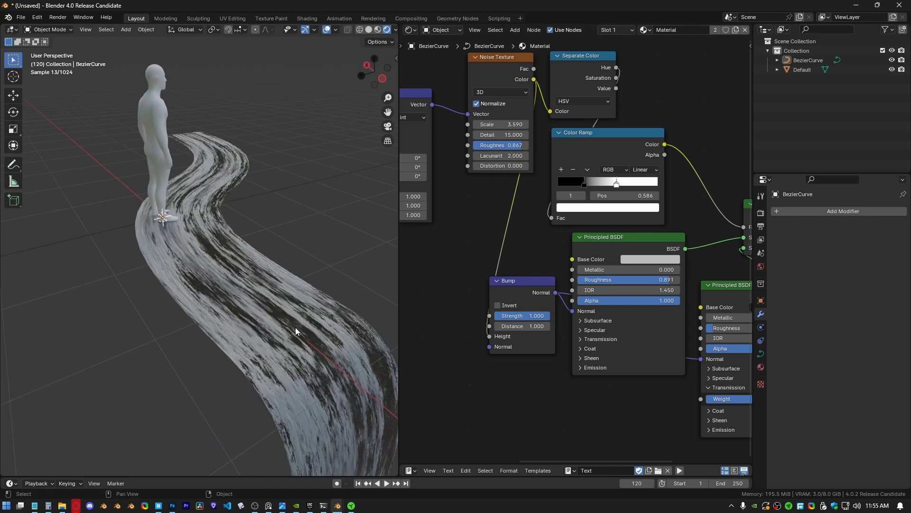
Step: Reduce the Bump node's strength to about 0.2 and inspect the water surface from several angles
scroll(256, 304, up, 2)
middle_drag(222, 250, 204, 228)
scroll(204, 228, down, 3)
mouse_move(541, 316)
mouse_down()
mouse_move(501, 316)
mouse_move(513, 316)
mouse_up()
middle_drag(215, 252, 199, 198)
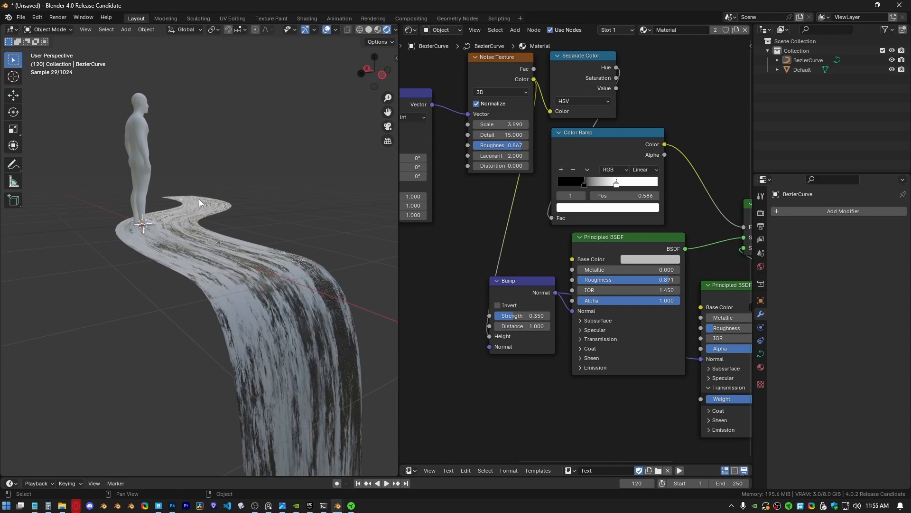
mouse_move(228, 261)
middle_down()
mouse_move(249, 293)
mouse_move(205, 248)
mouse_move(223, 252)
middle_up()
drag(522, 316, 513, 316)
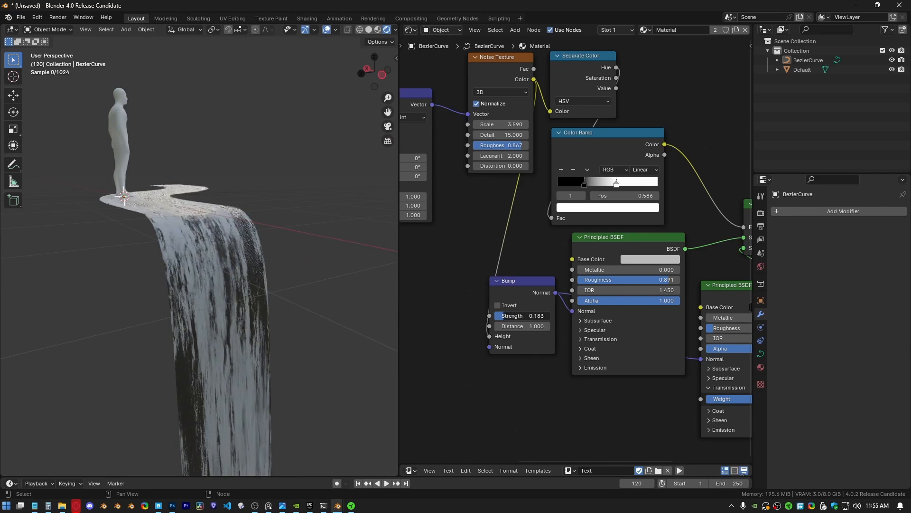
middle_drag(228, 285, 209, 247)
scroll(606, 257, down, 1)
scroll(607, 255, down, 4)
Step: Move the Value, Multiply, Combine XYZ, Texture Coordinate and Mapping nodes closer to the Noise Texture
middle_drag(500, 252, 575, 304)
drag(548, 352, 412, 232)
key(g)
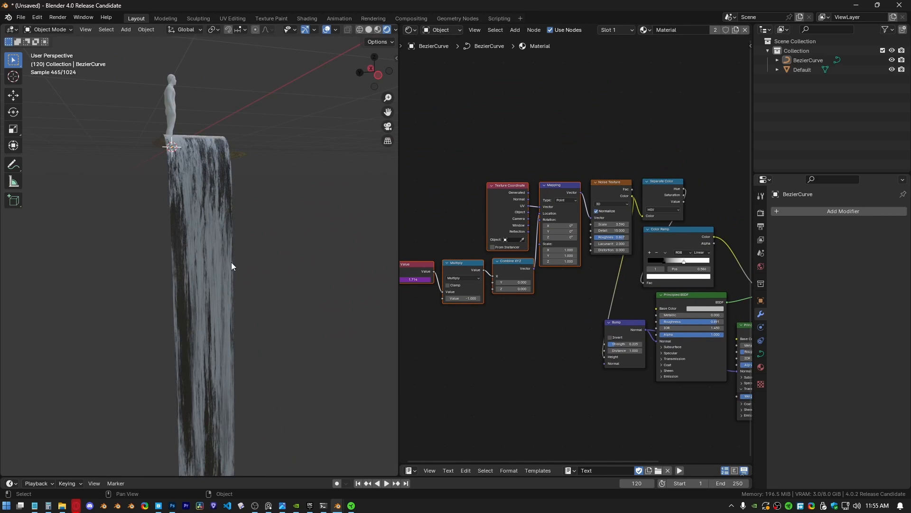
middle_drag(232, 262, 207, 278)
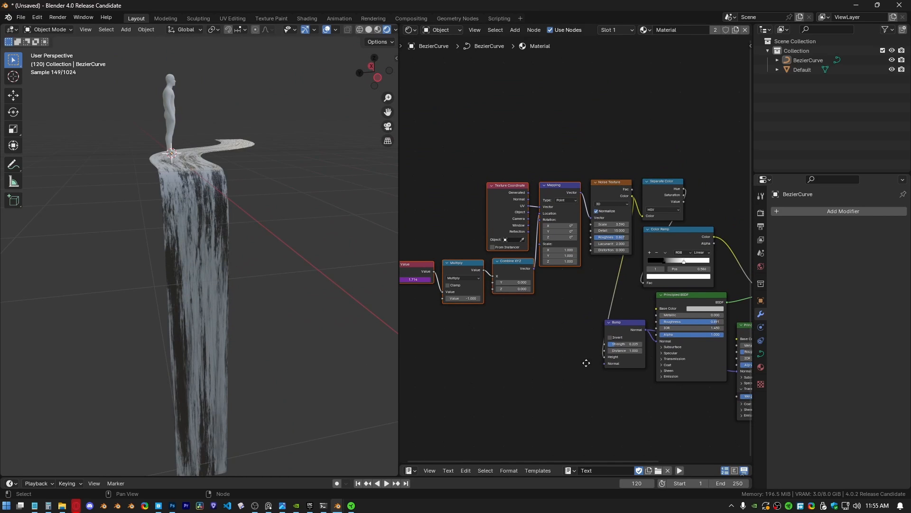
middle_drag(586, 363, 561, 287)
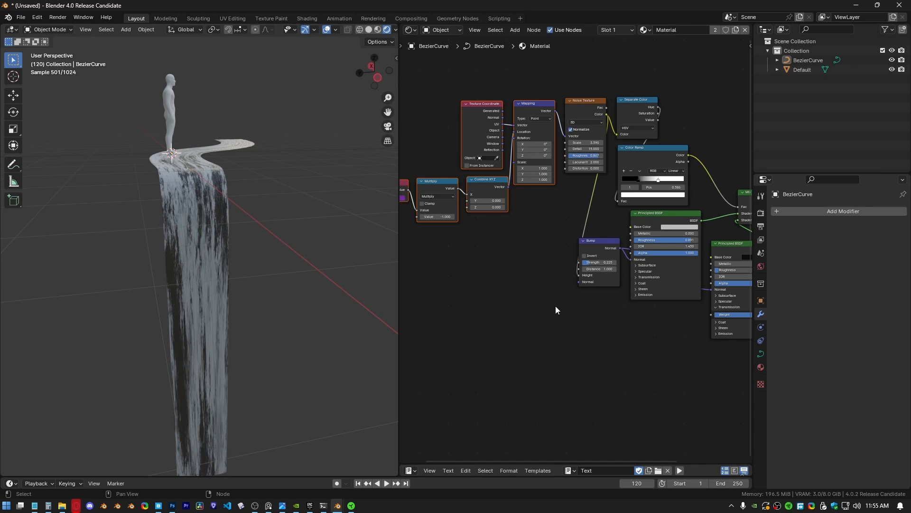
Step: Add a mesh plane and scale it up to form a wide pool surface
middle_drag(276, 326, 206, 244)
key(shift+a)
mouse_move(204, 244)
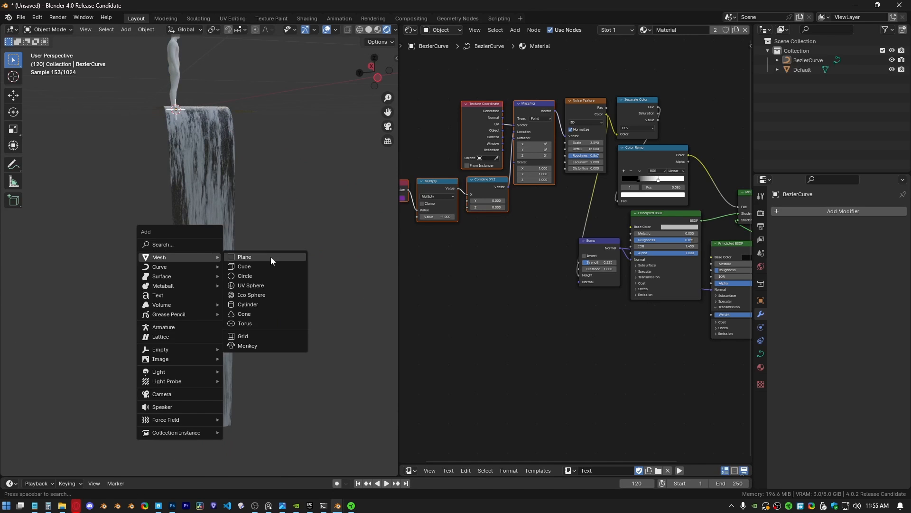
click(271, 258)
key(s)
click(270, 182)
key(s)
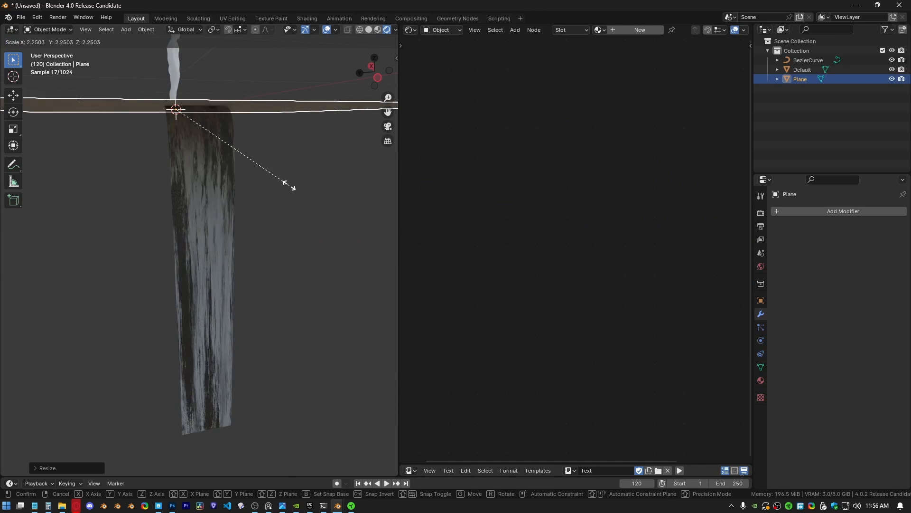
click(291, 187)
Step: Move the plane down to the foot of the waterfall and give it a new material
key(g)
key(z)
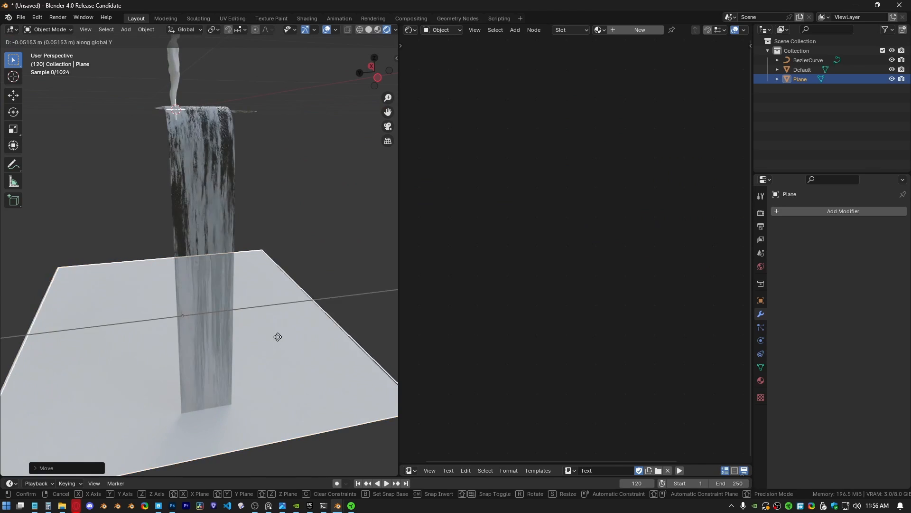
click(280, 338)
scroll(201, 281, down, 3)
middle_drag(201, 281, 394, 172)
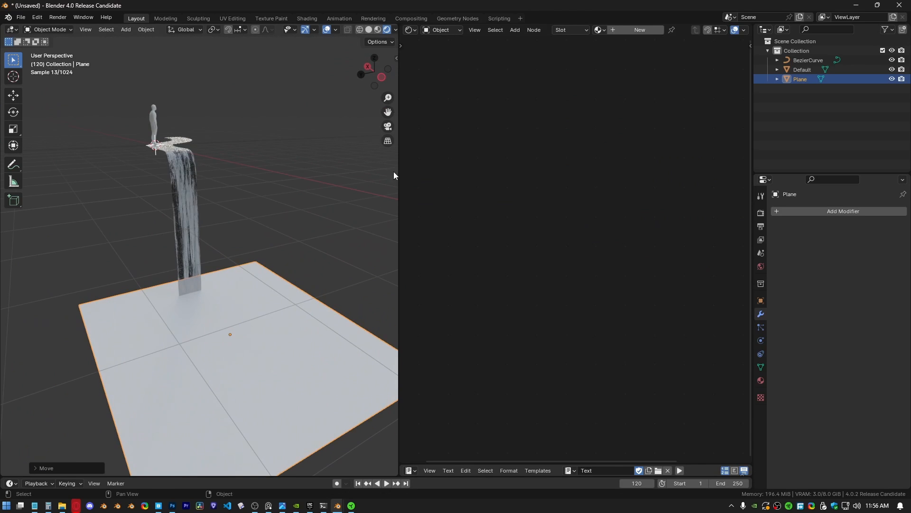
click(628, 32)
Step: Add a sphere empty where the waterfall meets the pool and scale it to about 2.592
key(shift+a)
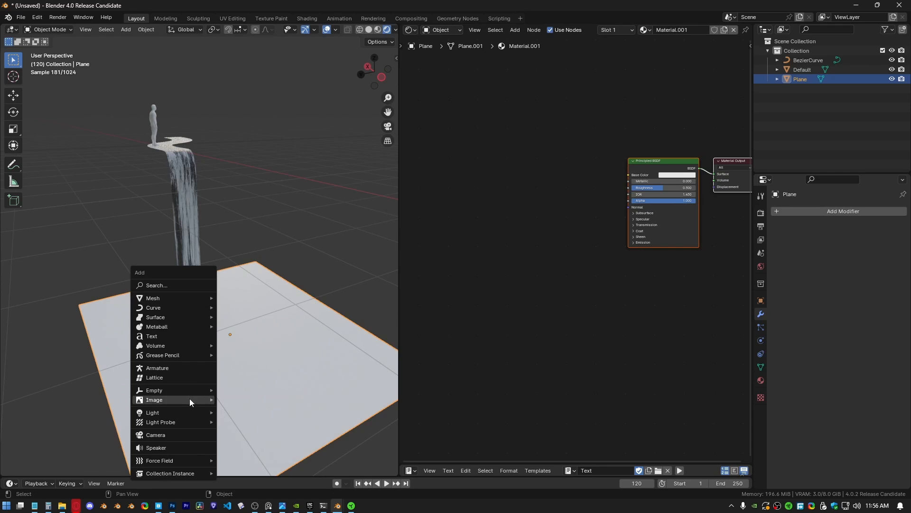
mouse_move(176, 391)
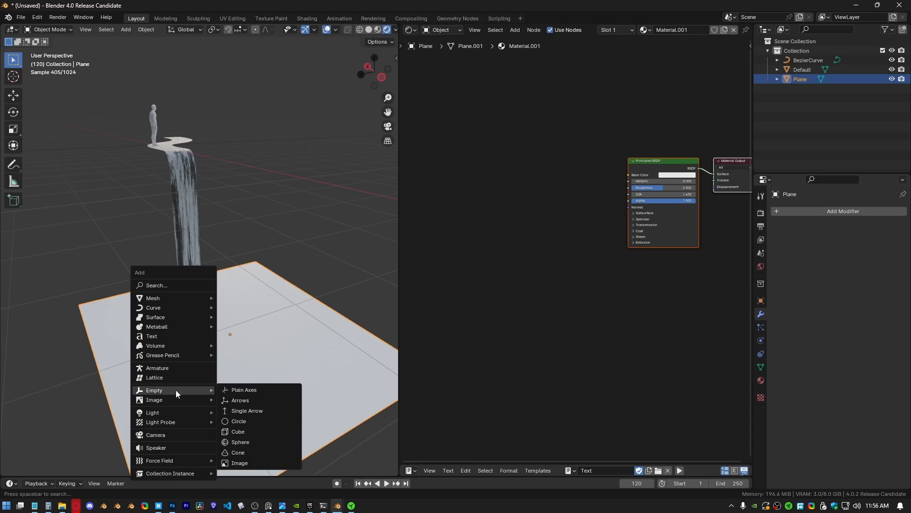
click(247, 431)
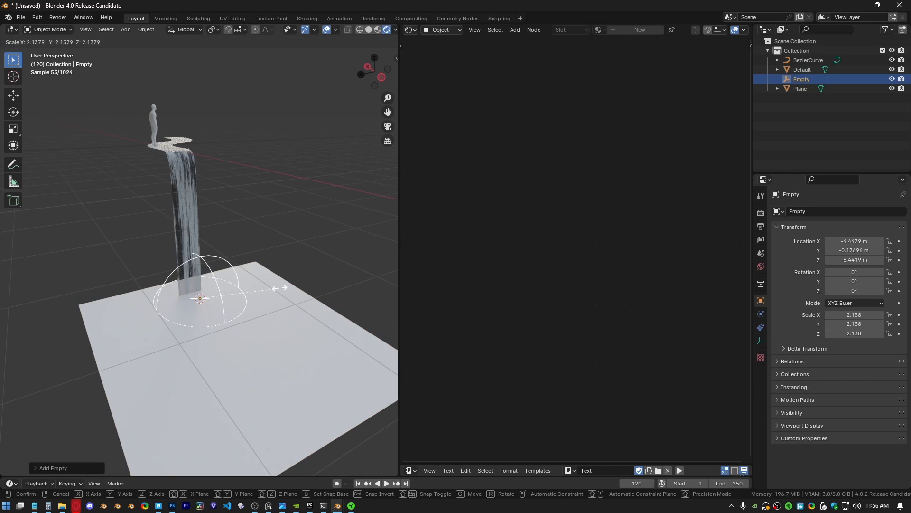
click(296, 287)
key(g)
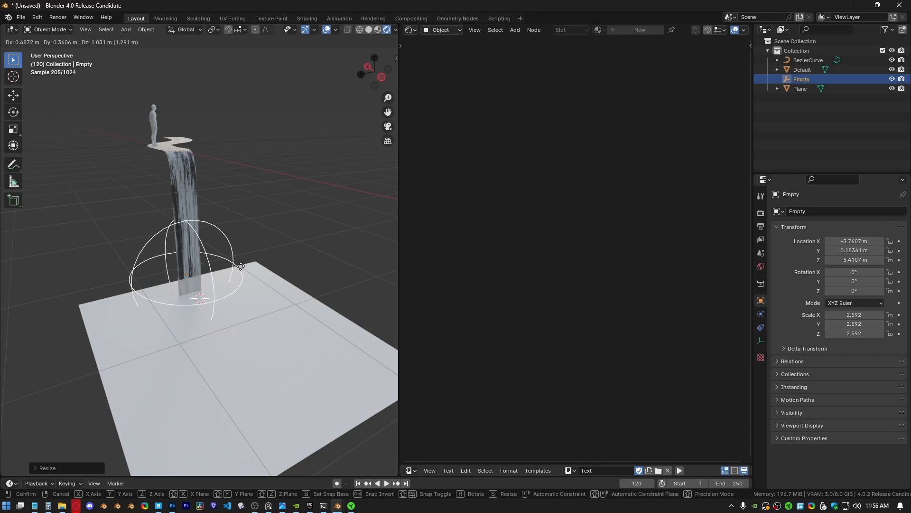
right_click(241, 267)
middle_drag(230, 269, 312, 357)
scroll(246, 242, down, 3)
Step: Darken the base color of the pool plane's Principled BSDF to near black
click(311, 357)
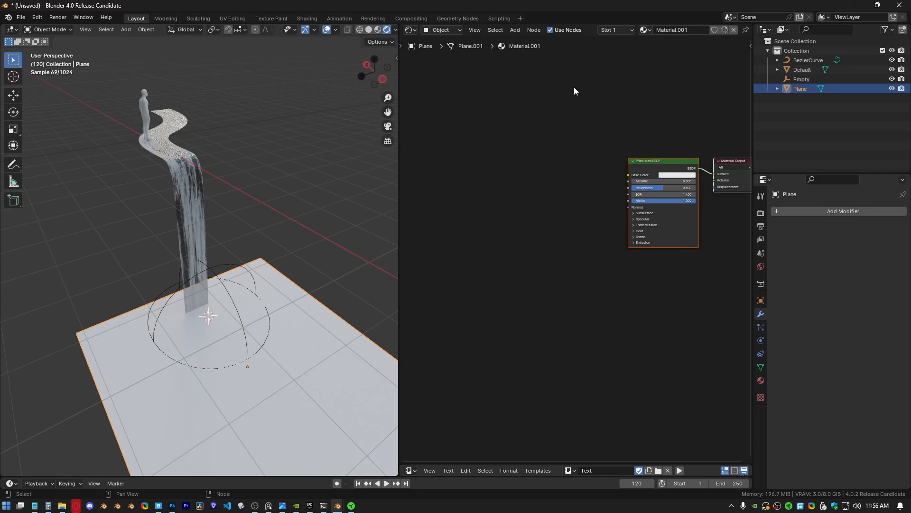
key(Home)
click(586, 280)
drag(629, 210, 630, 222)
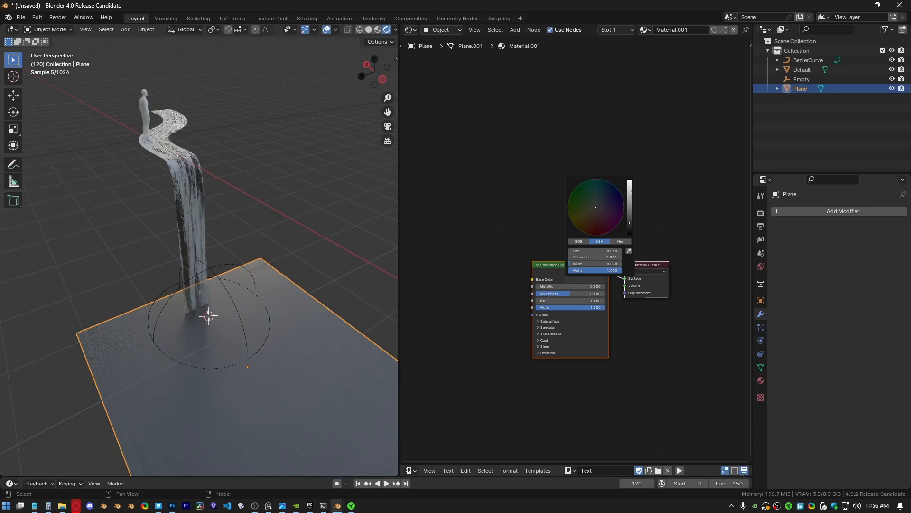
middle_drag(257, 365, 391, 289)
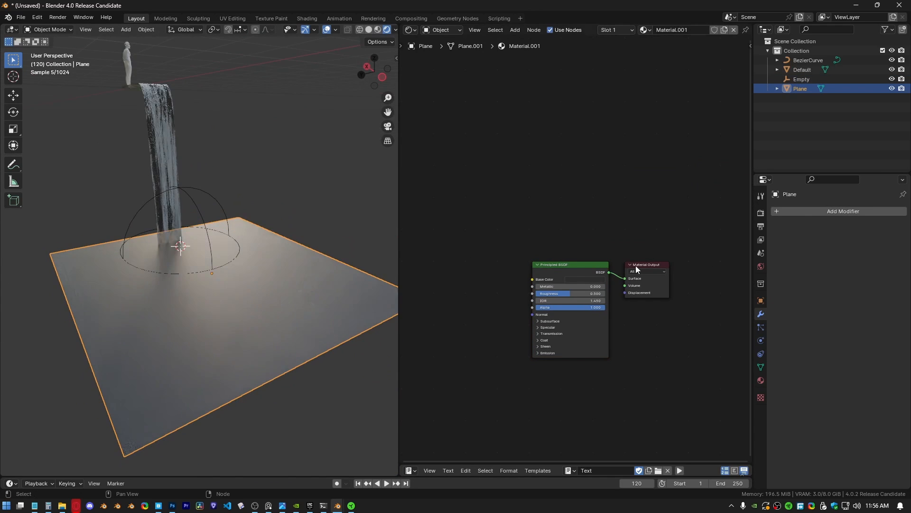
Step: Add a Solidify modifier to the pool plane with a thickness of 0.27 m
click(832, 213)
text(solid)
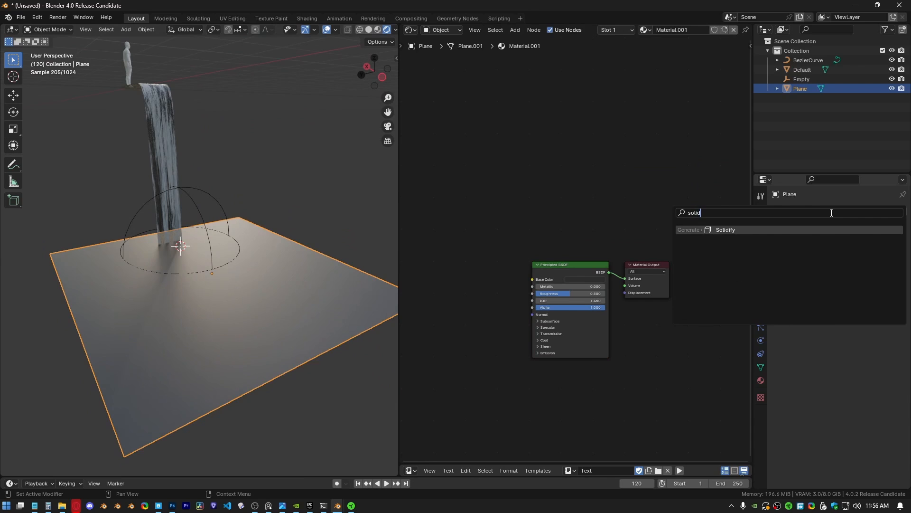
key(Return)
mouse_move(844, 257)
mouse_down()
mouse_move(869, 256)
mouse_move(846, 253)
mouse_up()
Step: Add a Volume Scatter node to the pool material and connect it to the Material Output's Volume
middle_drag(644, 277, 622, 278)
scroll(623, 278, up, 1)
key(shift+a)
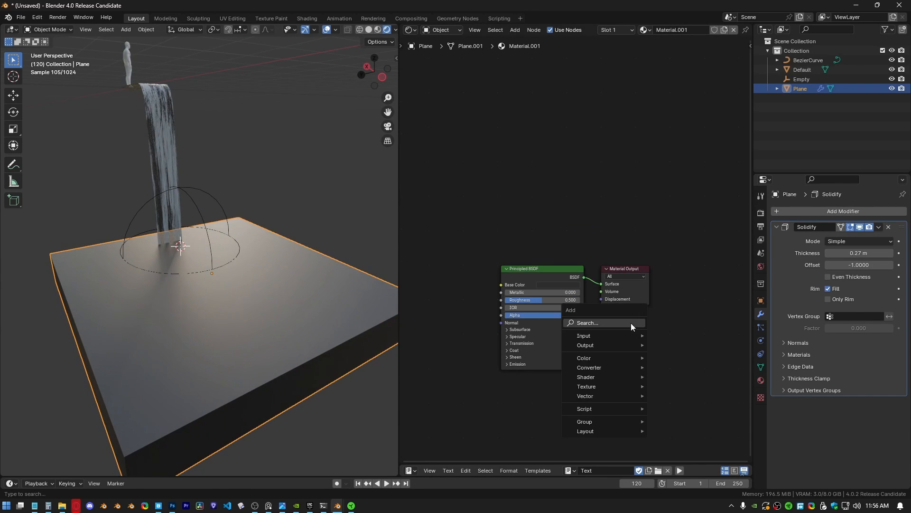
text(volume scat)
key(Return)
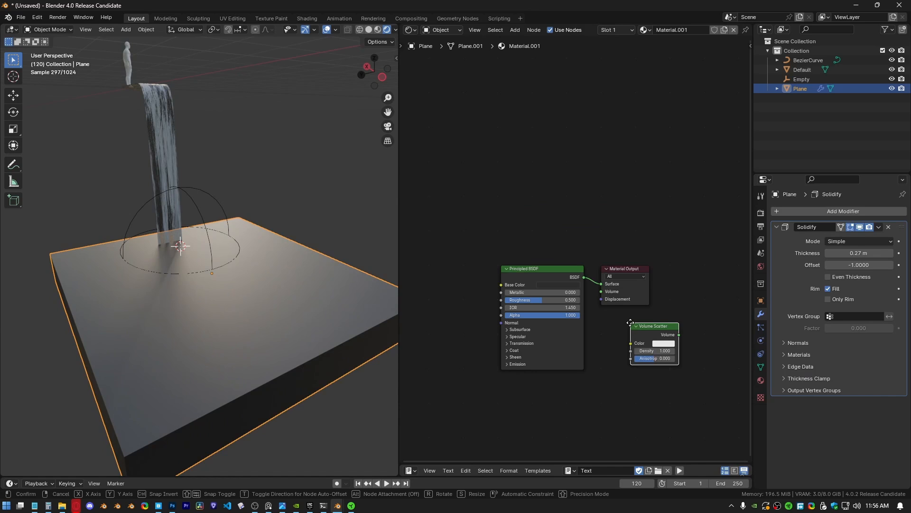
click(598, 316)
scroll(634, 272, up, 2)
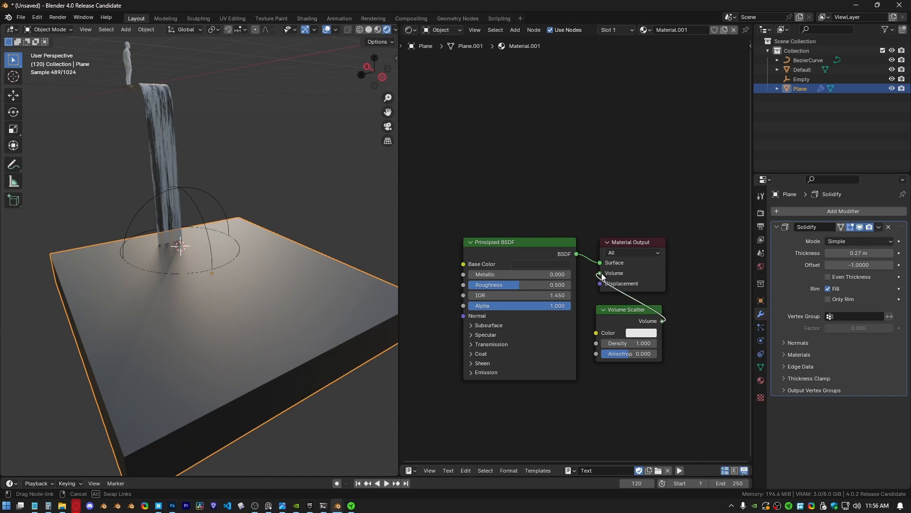
drag(601, 274, 600, 273)
Step: Set the pool's Principled BSDF roughness to 0.100 and its alpha to 0.655
middle_drag(585, 290, 645, 275)
drag(617, 290, 539, 268)
Step: Add a Noise Texture to the pool material and feed its color through a Bump node's Height into the Principled BSDF's Normal
middle_drag(421, 297, 494, 238)
key(shift+a)
text(noise)
key(Return)
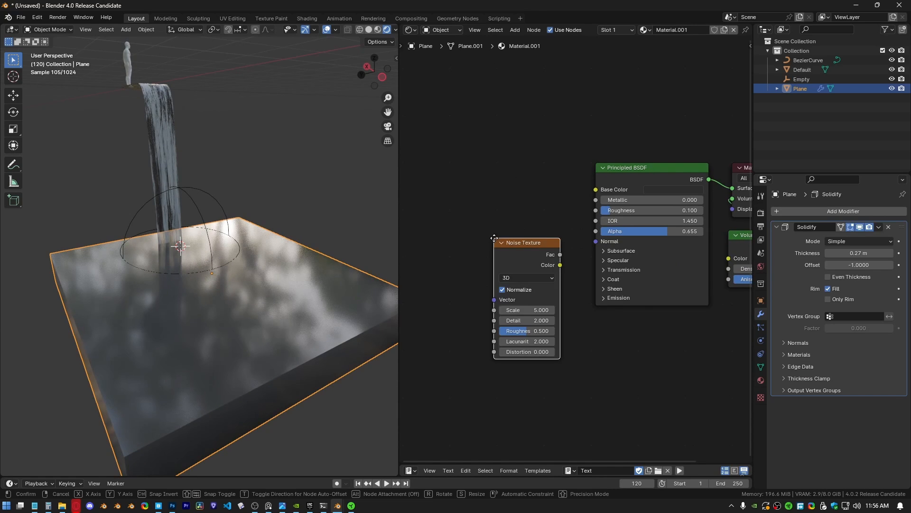
click(384, 277)
middle_drag(466, 286, 509, 258)
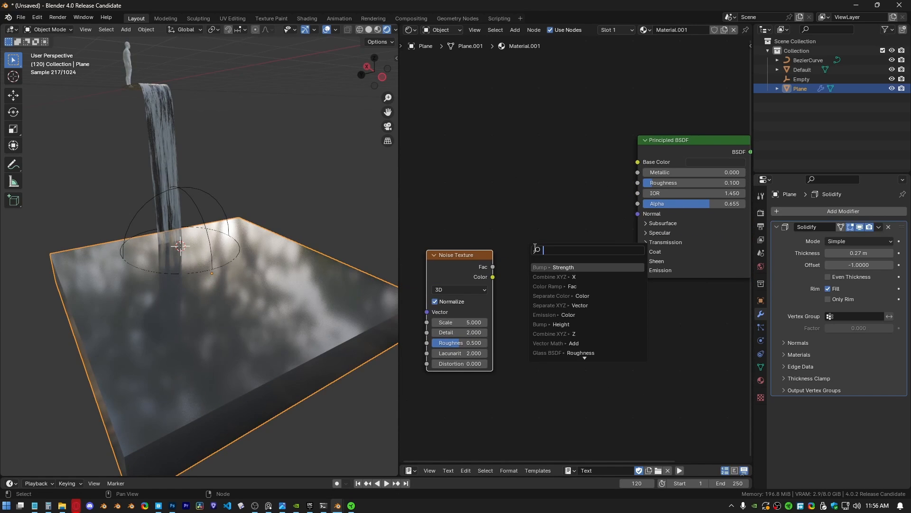
key(Return)
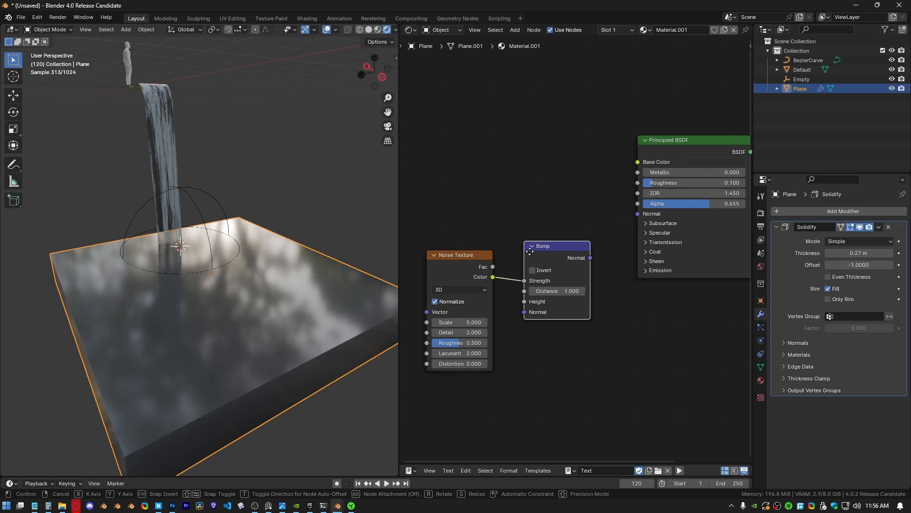
click(517, 263)
drag(603, 246, 638, 215)
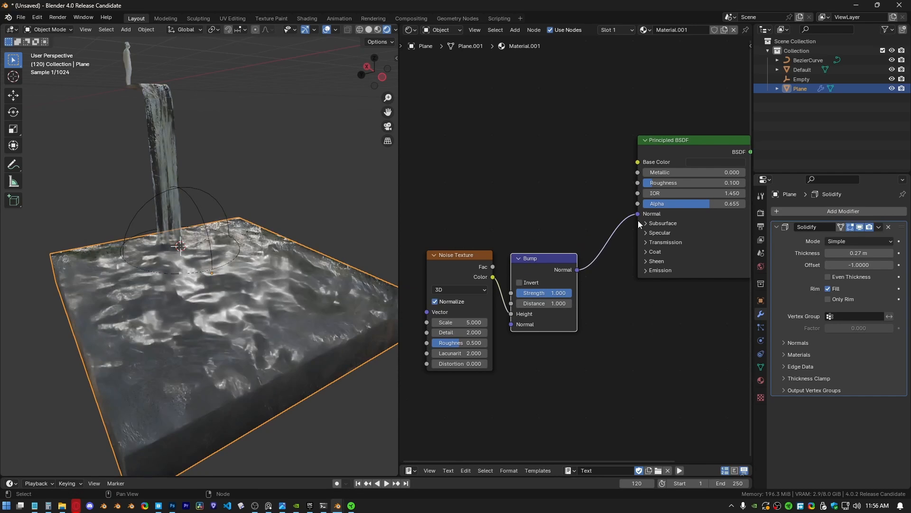
Step: Set the pool's Noise Texture scale to 14.100 and the Bump strength to 0.092
middle_drag(497, 322, 545, 297)
drag(509, 298, 535, 297)
drag(609, 269, 557, 269)
Step: Set the pool's Noise Texture distortion to 0.400 and inspect the ripples on the surface
scroll(232, 276, up, 2)
scroll(542, 333, up, 2)
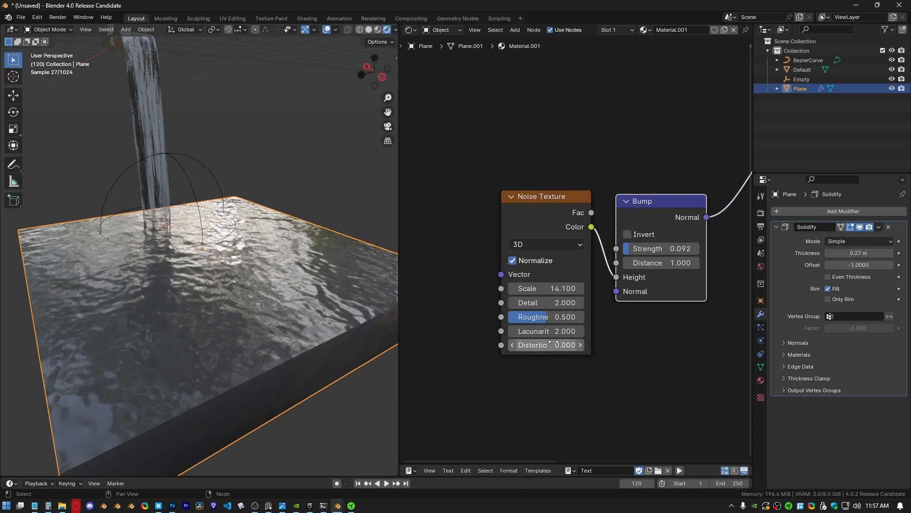
drag(546, 345, 553, 345)
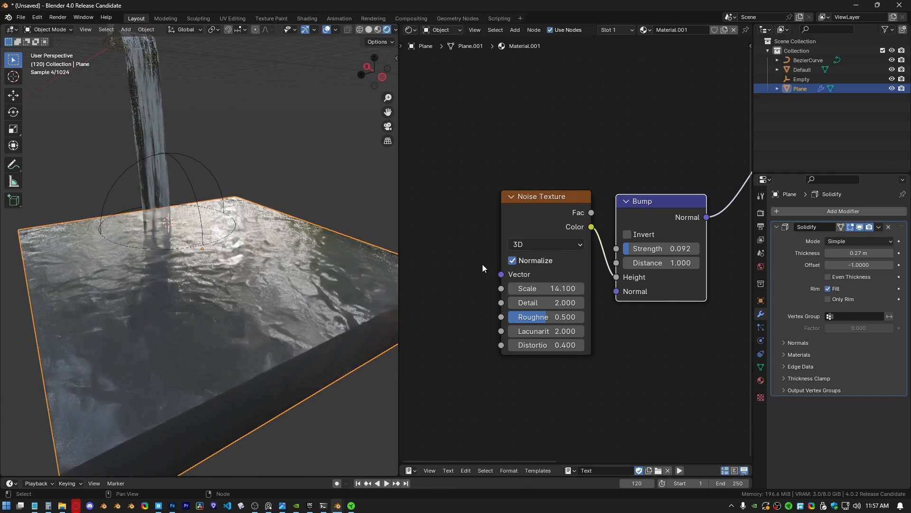
middle_drag(279, 262, 333, 298)
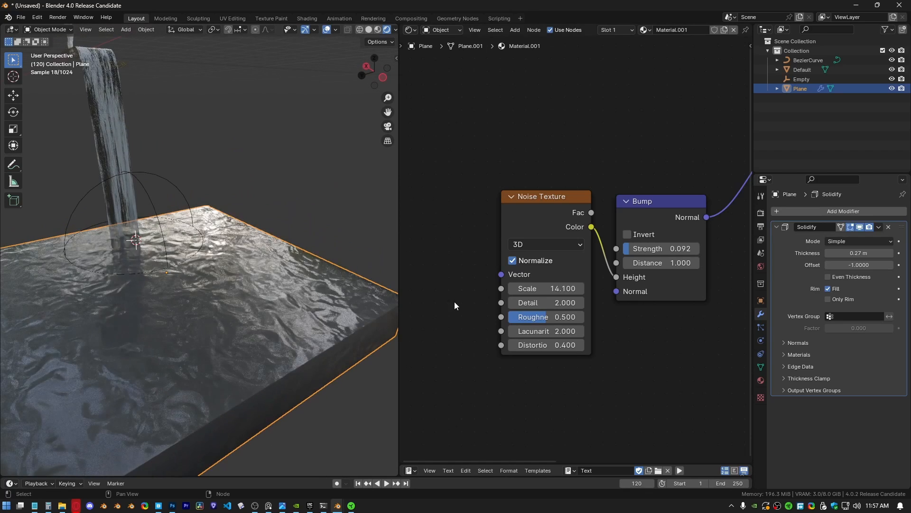
Step: Set the pool's Noise Texture detail to 2.800 and its Volume Scatter color to light blue with hue 0.592 and saturation 0.668
drag(546, 302, 556, 302)
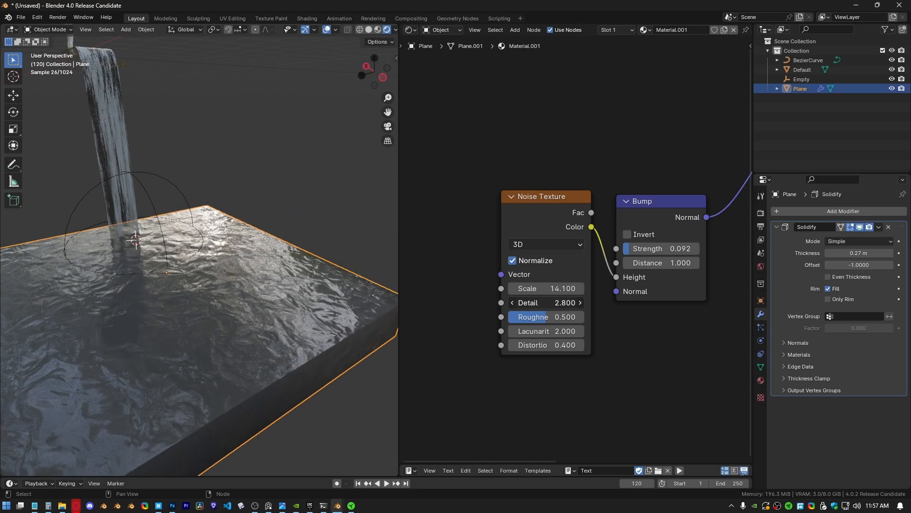
middle_drag(266, 313, 218, 301)
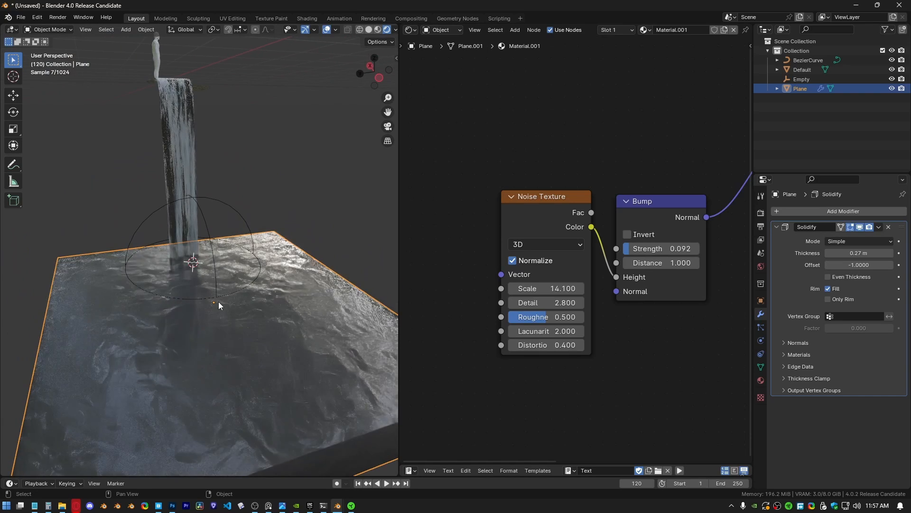
scroll(468, 288, down, 6)
middle_drag(702, 261, 504, 337)
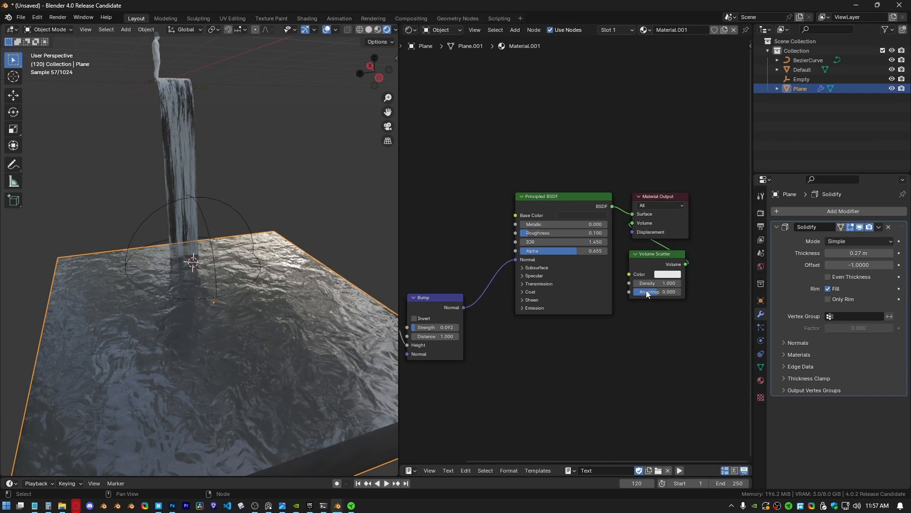
scroll(664, 287, up, 3)
click(691, 281)
click(730, 153)
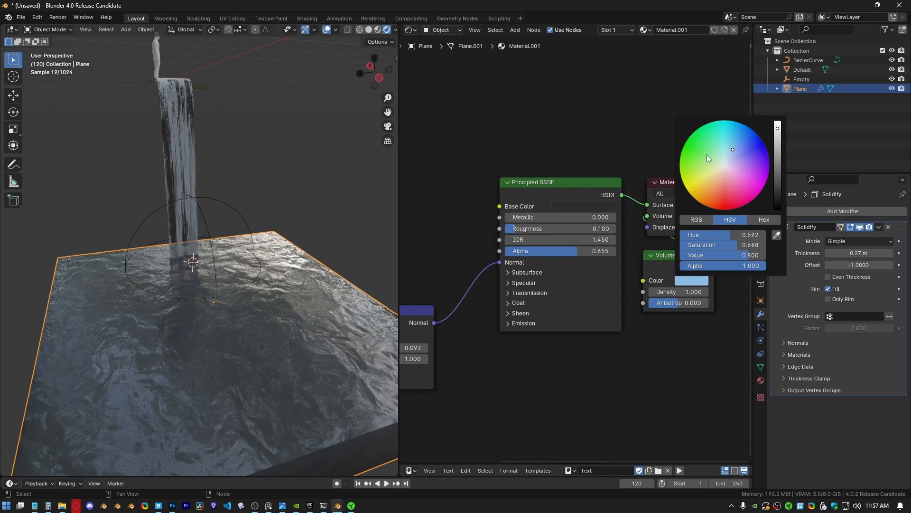
click(218, 202)
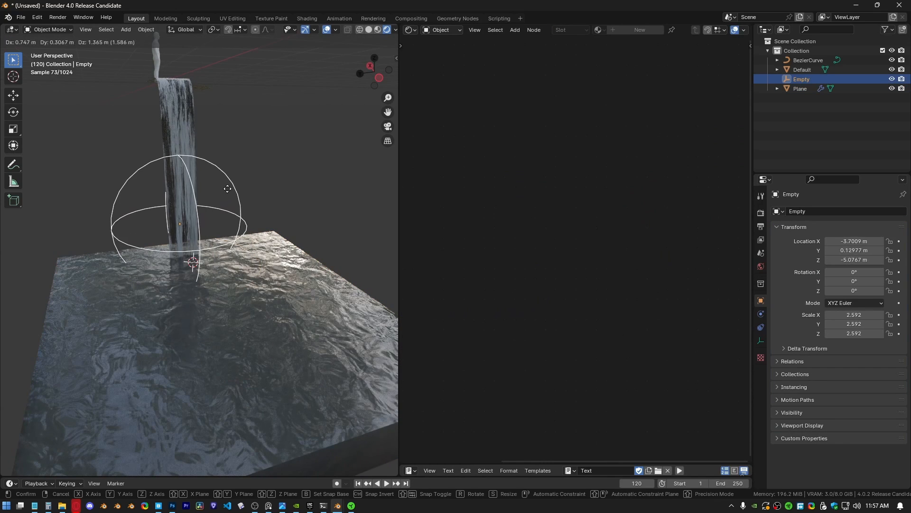
middle_drag(220, 331, 226, 238)
click(316, 290)
Step: Add a Texture Coordinate node to the pool material and set its Object to the sphere empty at the waterfall's base
middle_drag(482, 213, 537, 314)
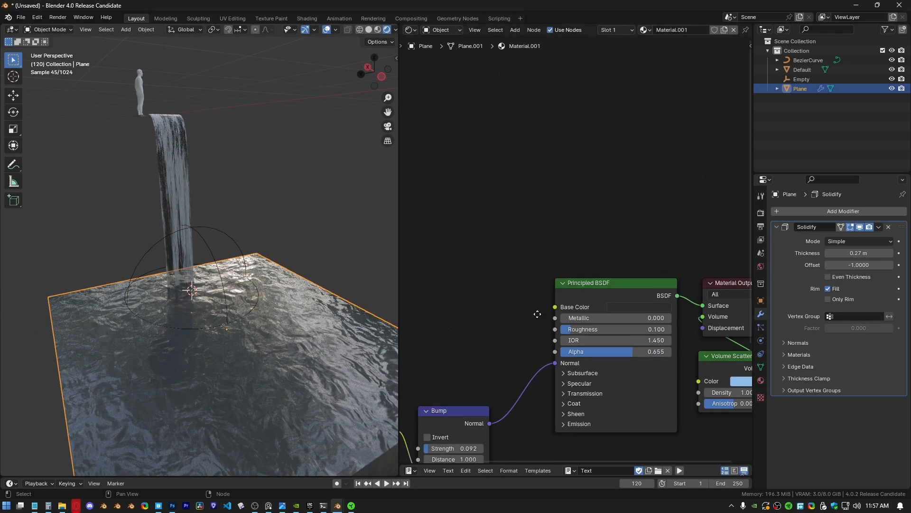
key(shift+a)
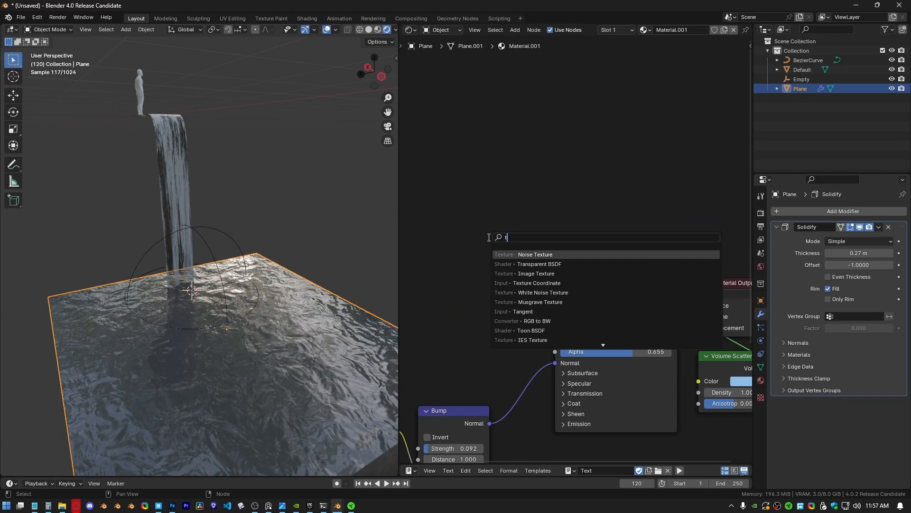
text(coor)
key(Return)
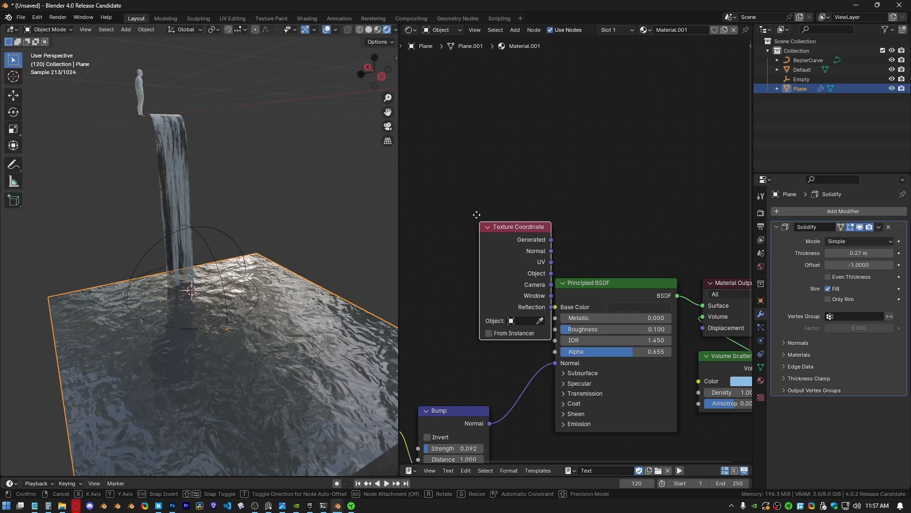
click(407, 145)
middle_drag(449, 186, 487, 243)
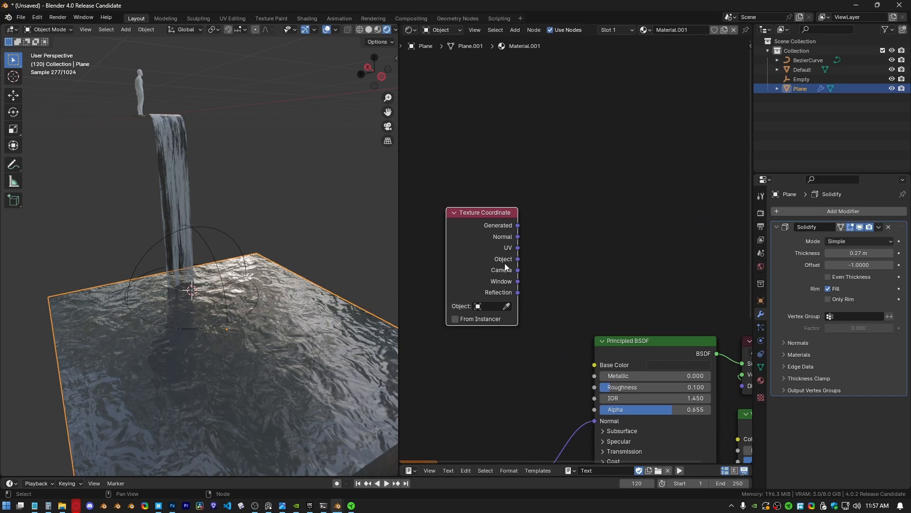
drag(584, 230, 583, 226)
click(210, 227)
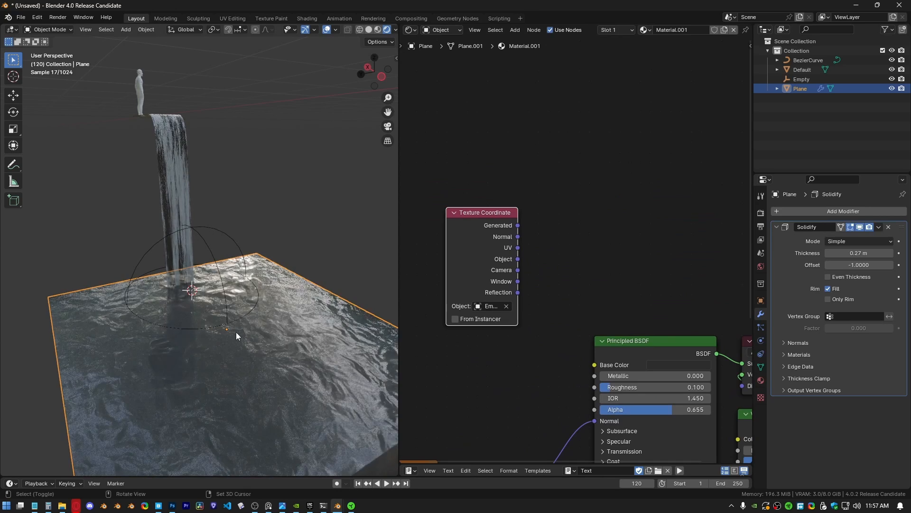
Step: Add a Vector Math node set to Length, fed by the Texture Coordinate's Object output
middle_drag(236, 332, 247, 346)
key(shift+a)
click(575, 239)
text(vec)
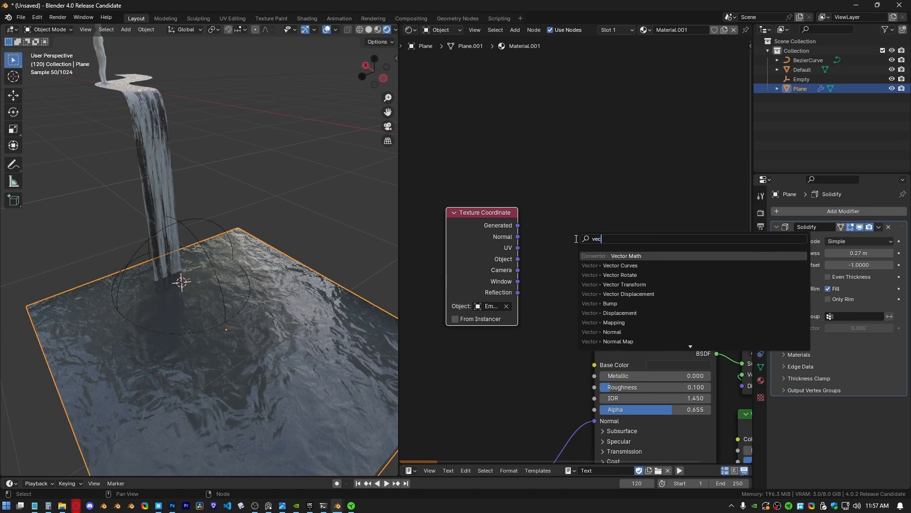
key(Return)
click(551, 188)
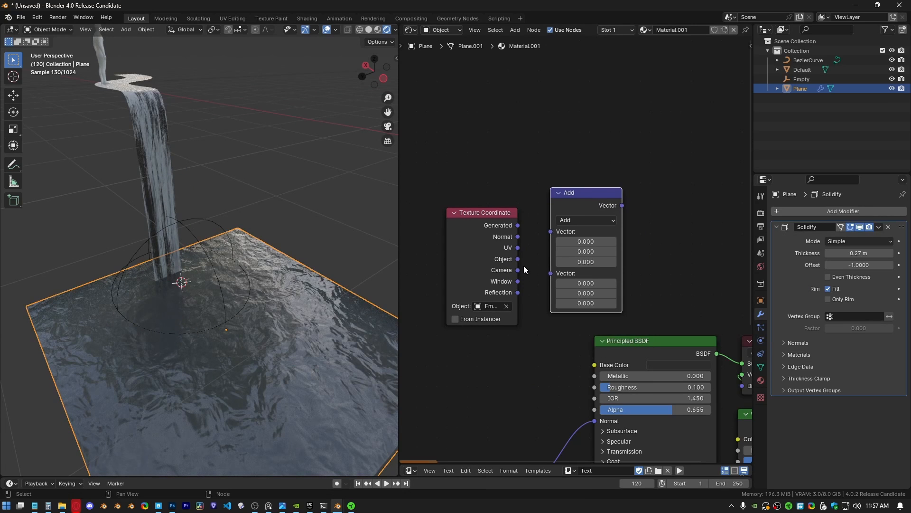
drag(546, 237, 551, 232)
click(576, 220)
click(585, 390)
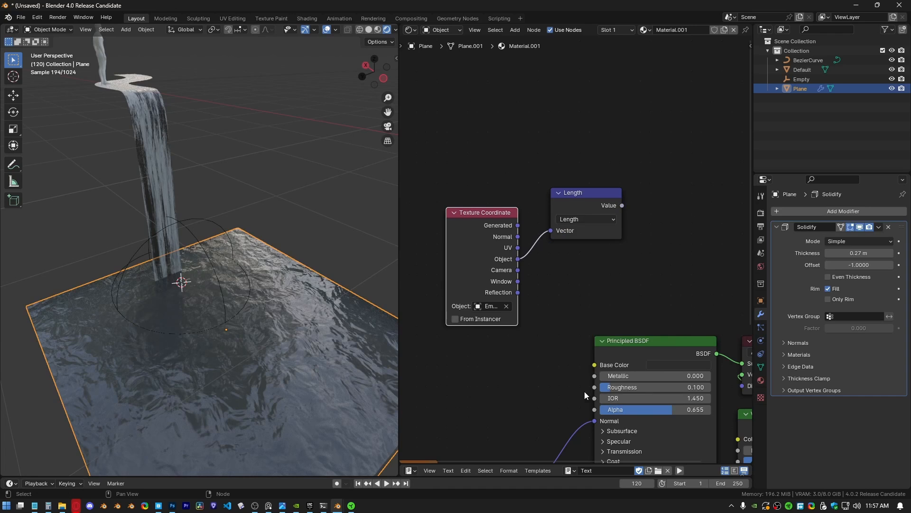
middle_drag(430, 275, 426, 280)
click(204, 223)
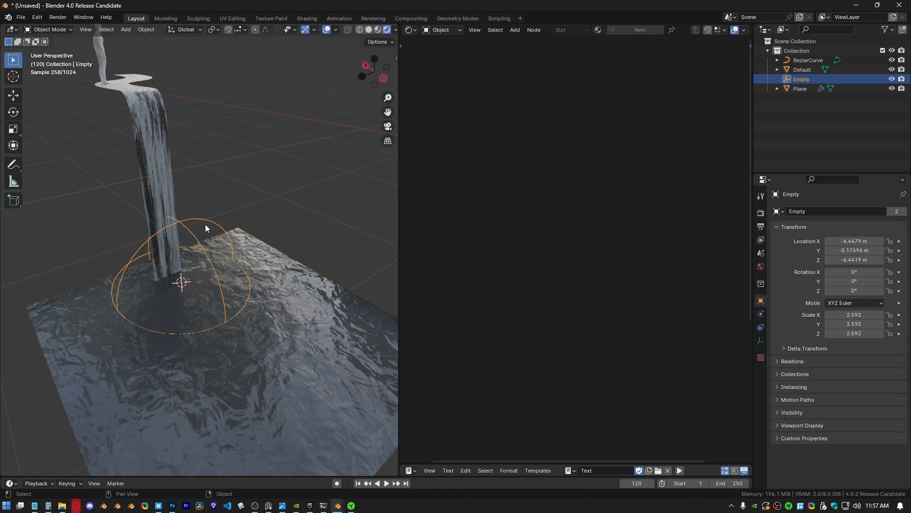
key(g)
right_click(335, 77)
click(290, 345)
key(g)
right_click(343, 227)
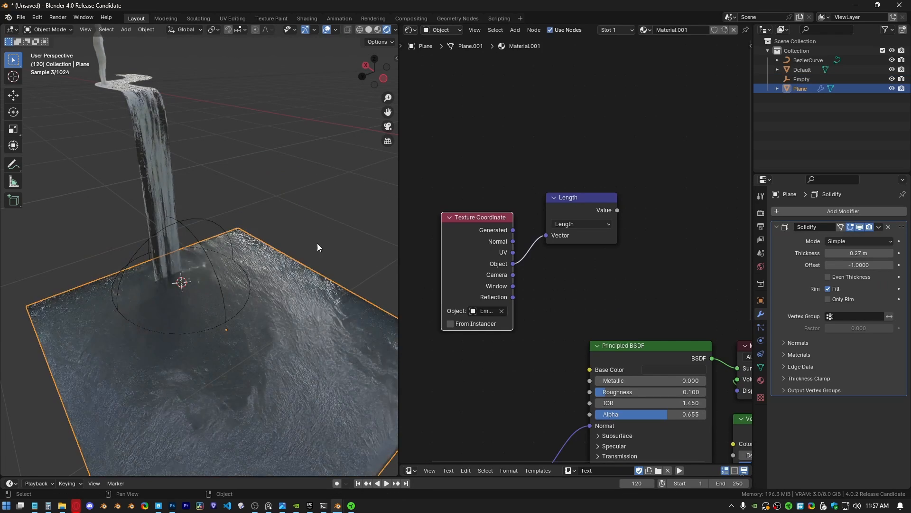
middle_drag(500, 327, 446, 293)
shift+middle_drag(293, 351, 277, 300)
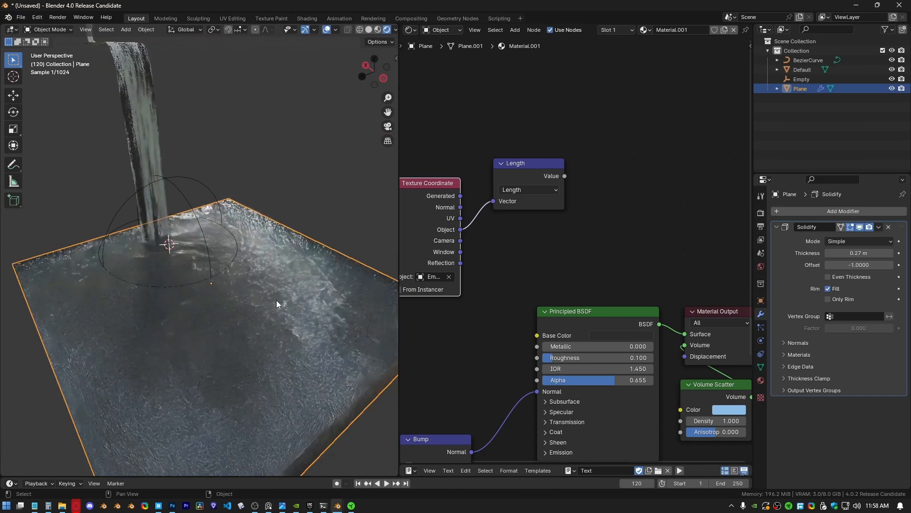
key(g)
right_click(277, 293)
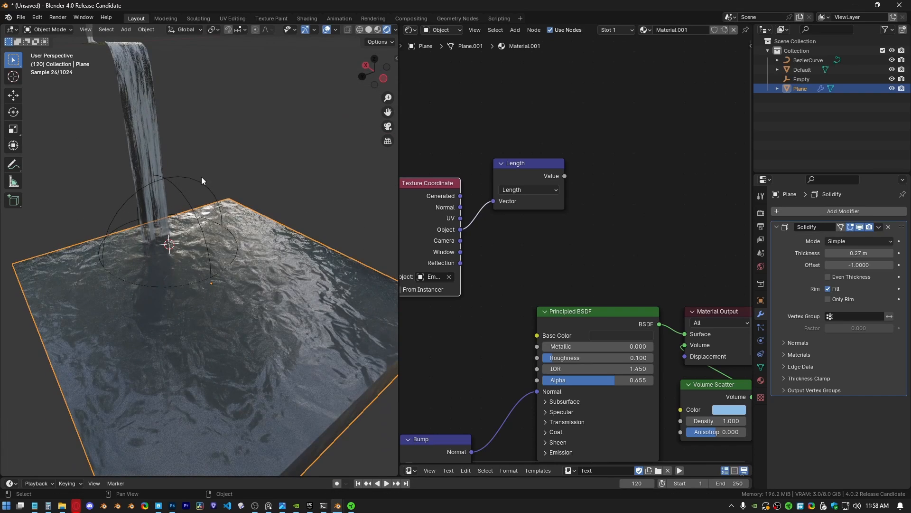
Step: Add a Color Ramp fed by the Length value and preview it on the pool as the surface output
middle_drag(549, 229, 504, 278)
key(shift+a)
click(582, 232)
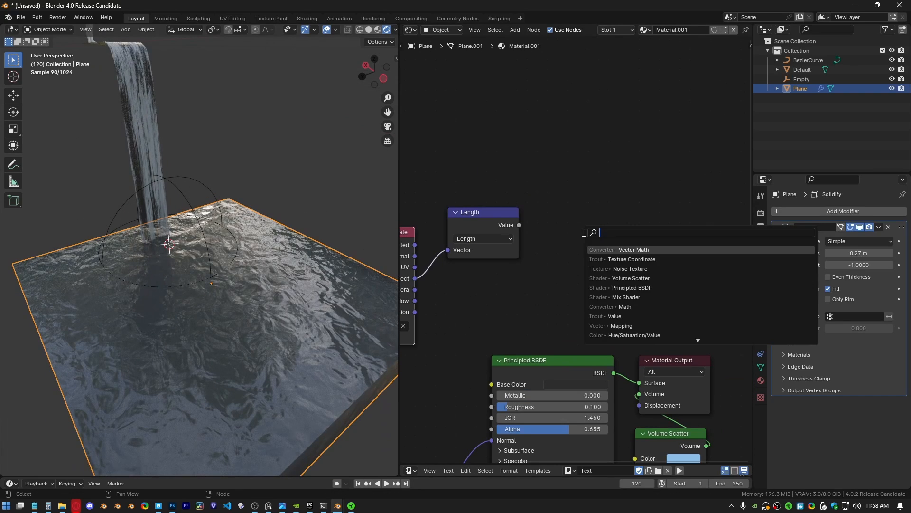
key(Return)
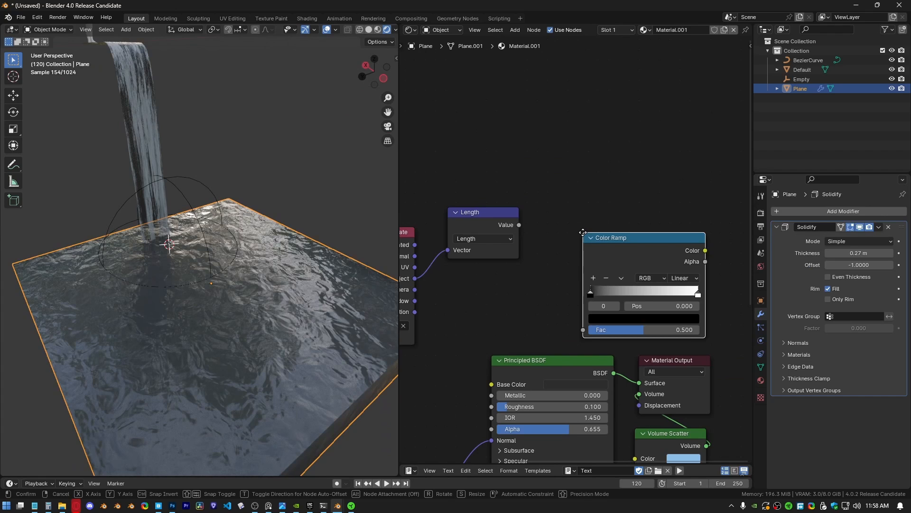
click(547, 184)
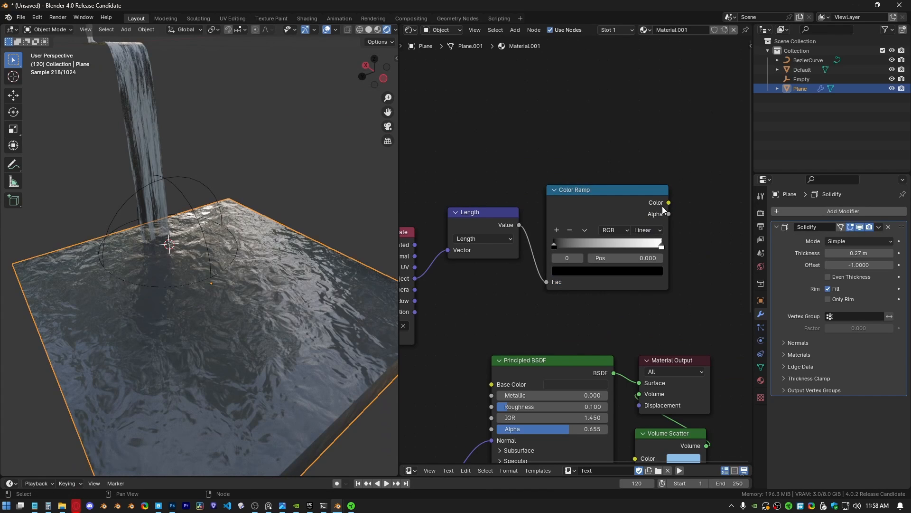
ctrl+shift+click(644, 217)
mouse_move(561, 244)
mouse_down()
mouse_move(602, 243)
mouse_move(558, 248)
mouse_up()
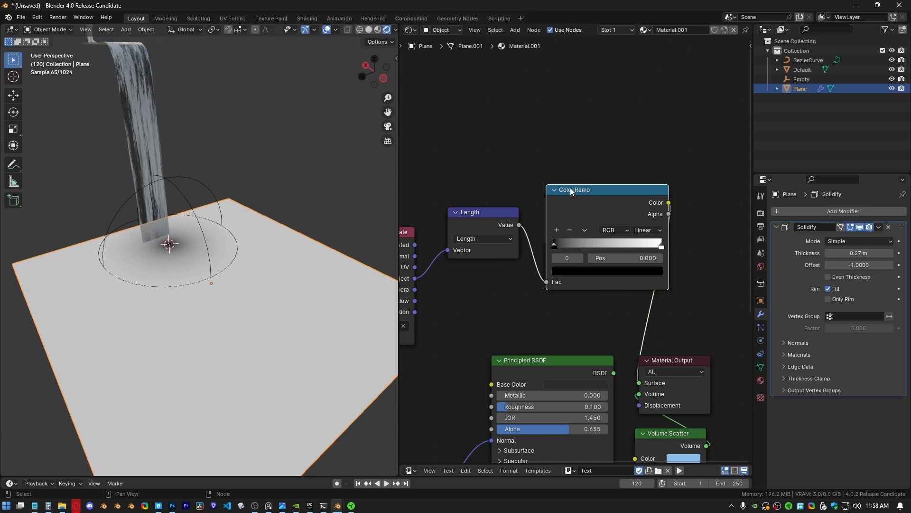
Step: Insert a Math node set to Add between Length and the Color Ramp, with its value at -1.350
drag(571, 190, 668, 190)
key(shift+a)
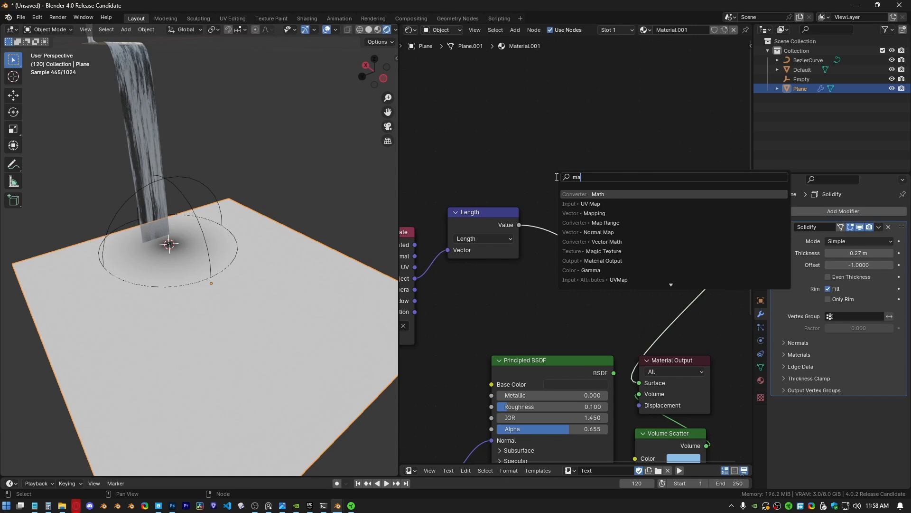
click(594, 192)
click(543, 211)
shift+drag(576, 274, 557, 274)
scroll(670, 283, down, 5)
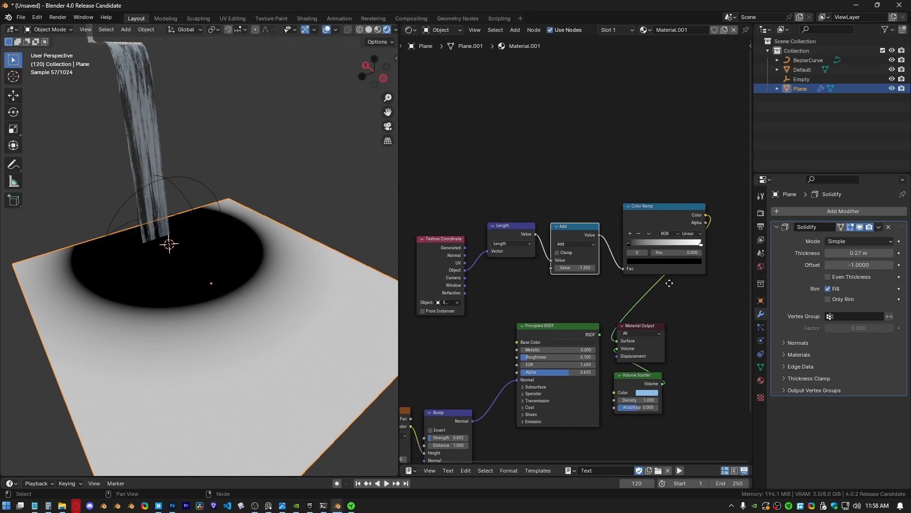
Step: Rearrange the node graph, moving the Material Output and Volume Scatter away from the Principled BSDF to free space between them
middle_drag(669, 283, 600, 301)
click(599, 243)
drag(599, 242, 590, 260)
middle_drag(522, 274, 569, 264)
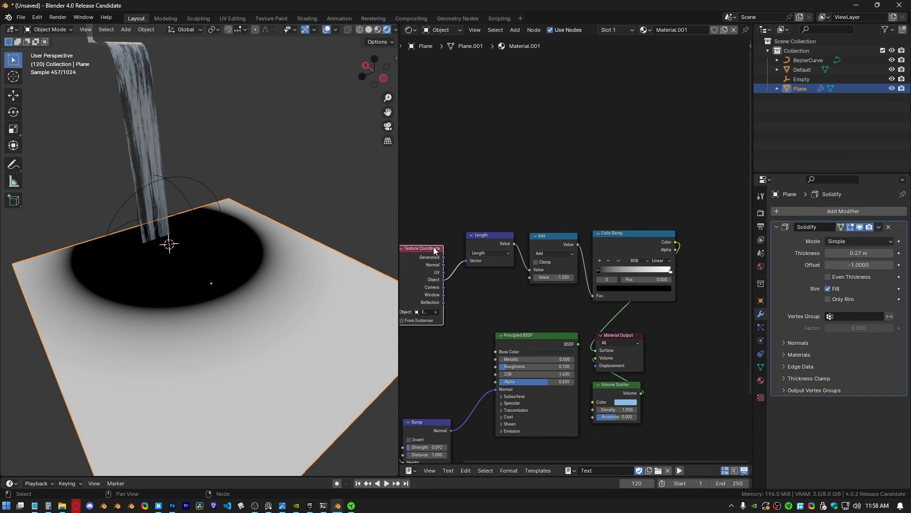
drag(434, 248, 445, 237)
middle_drag(611, 330, 549, 284)
drag(546, 272, 589, 353)
key(g)
click(743, 353)
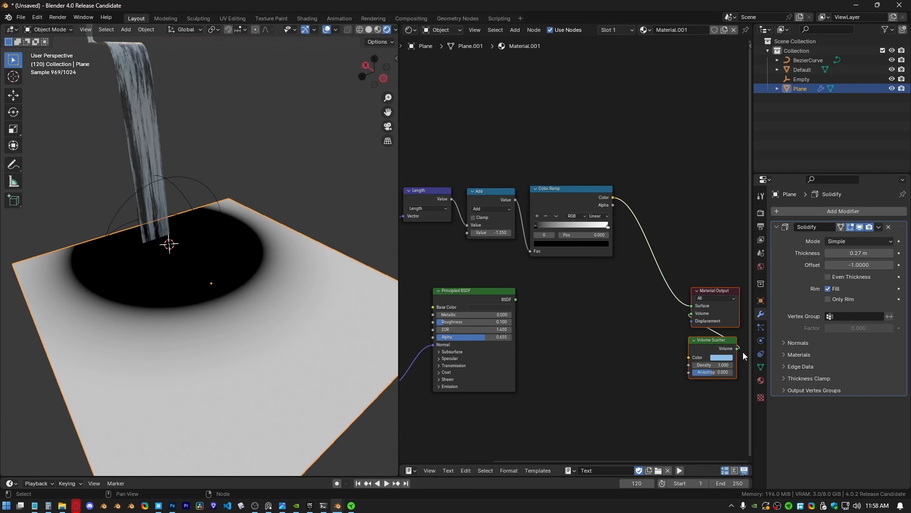
Step: Add a Mix Shader before the Material Output, with the Color Ramp as Fac and the Principled BSDF in its second Shader input
key(shift+a)
text(mix)
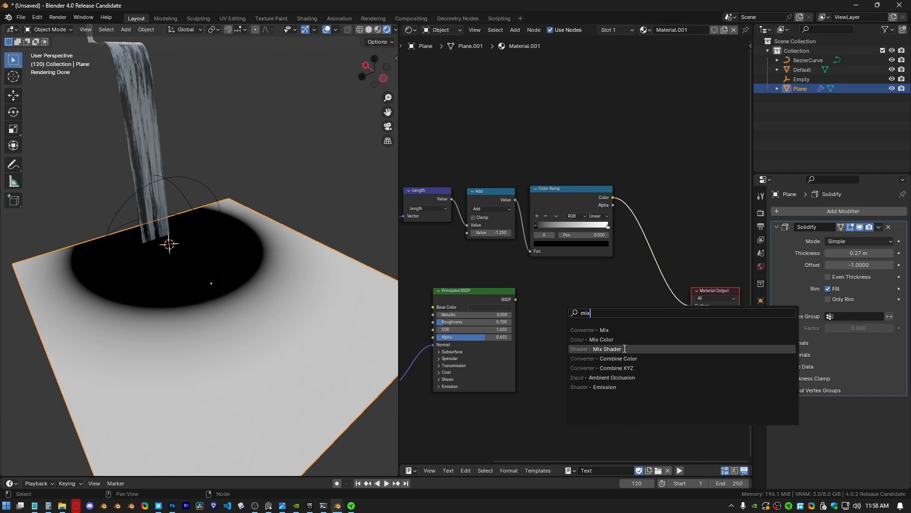
click(625, 348)
click(622, 307)
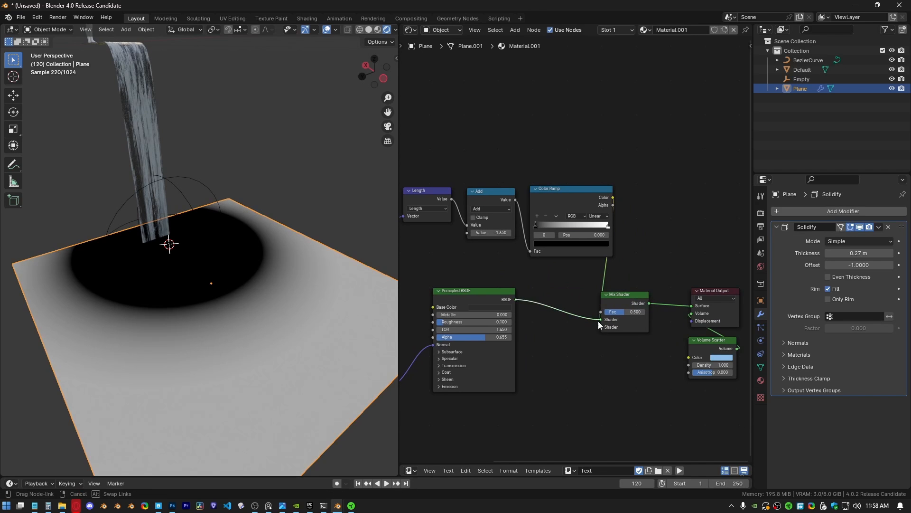
drag(599, 320, 601, 312)
middle_drag(595, 338, 564, 306)
scroll(564, 306, up, 3)
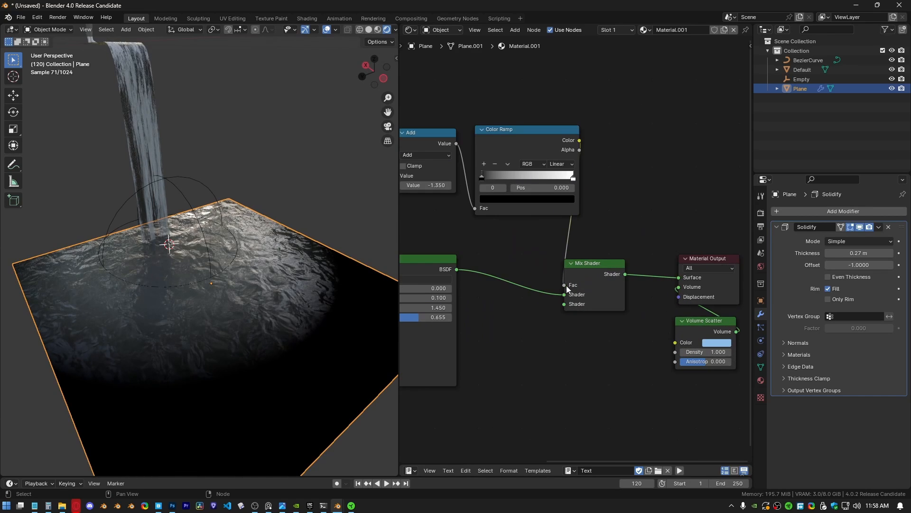
drag(564, 294, 564, 301)
scroll(553, 301, up, 1)
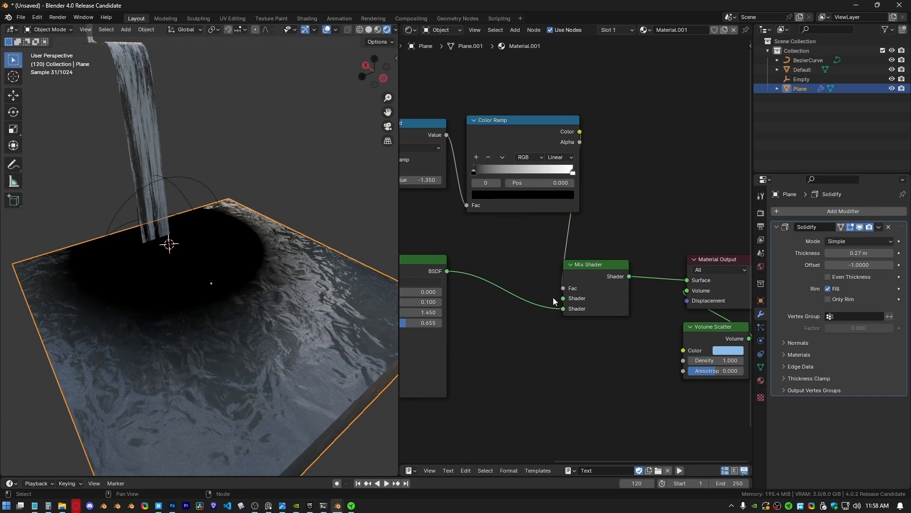
Step: Add a second Principled BSDF node below the Mix Shader
drag(497, 254, 496, 254)
middle_drag(537, 360, 564, 307)
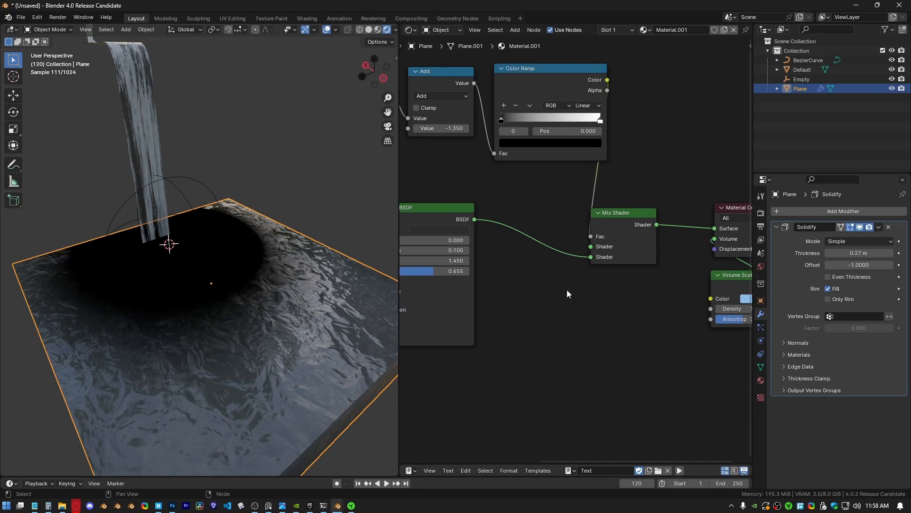
key(shift+a)
click(565, 305)
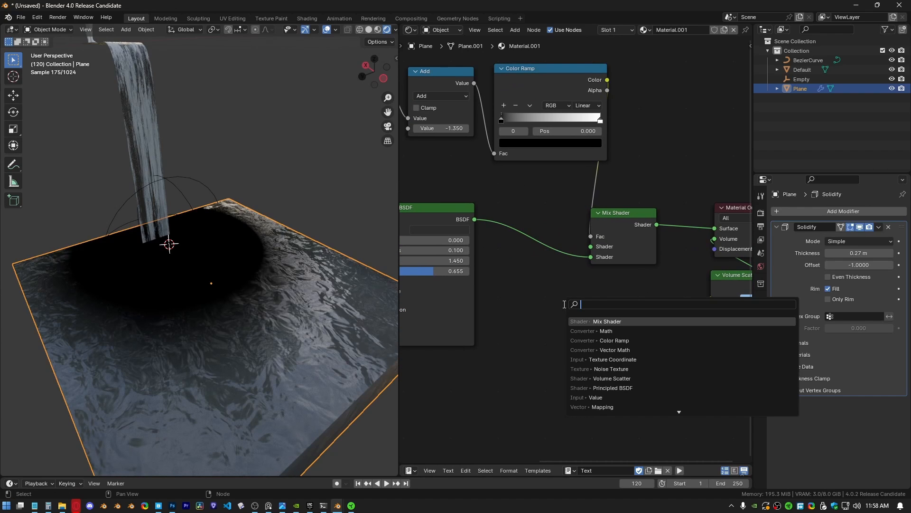
key(Return)
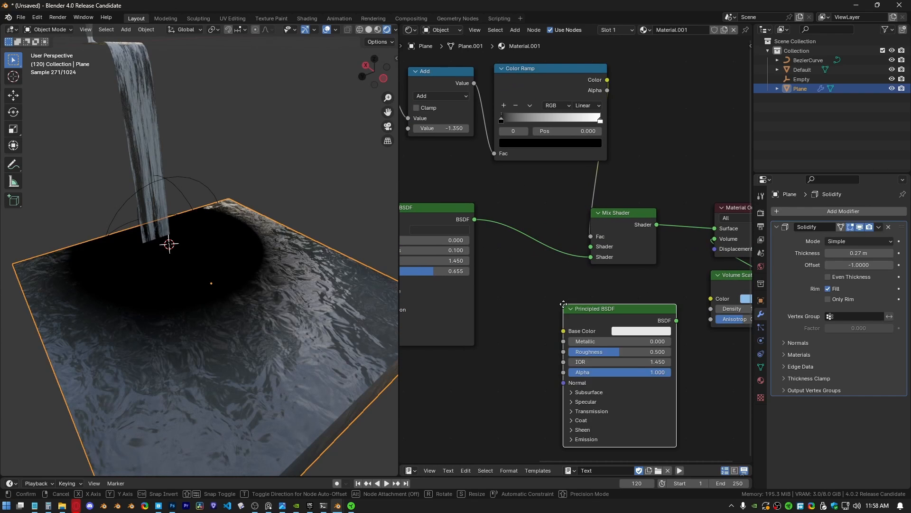
click(529, 283)
Step: Give the new Principled BSDF a light grey base color and connect it to the Mix Shader's first Shader input
click(592, 311)
drag(671, 174, 666, 189)
click(506, 249)
drag(571, 262, 590, 248)
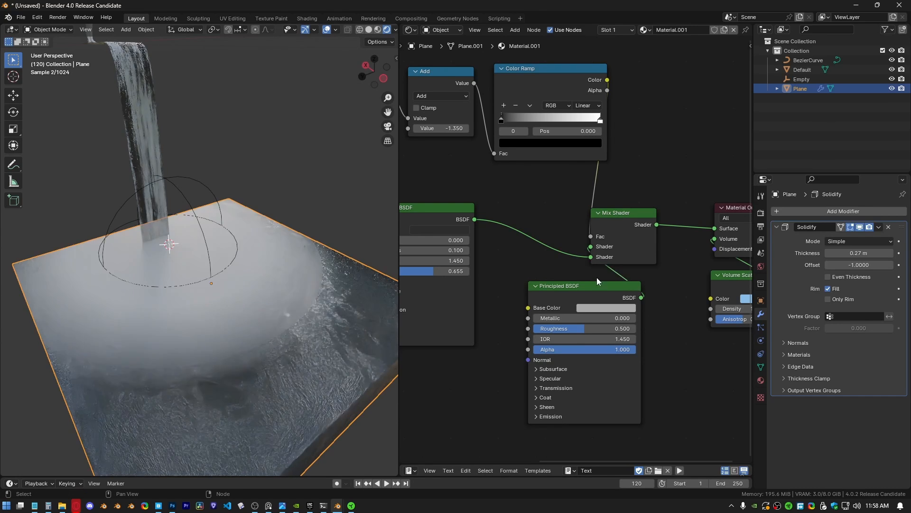
Step: Tidy the node graph by moving the Color Ramp mask chain higher and placing the grey Principled BSDF above the original one
scroll(597, 277, down, 2)
middle_drag(580, 282, 609, 360)
scroll(577, 319, down, 2)
drag(443, 192, 638, 297)
key(g)
click(627, 223)
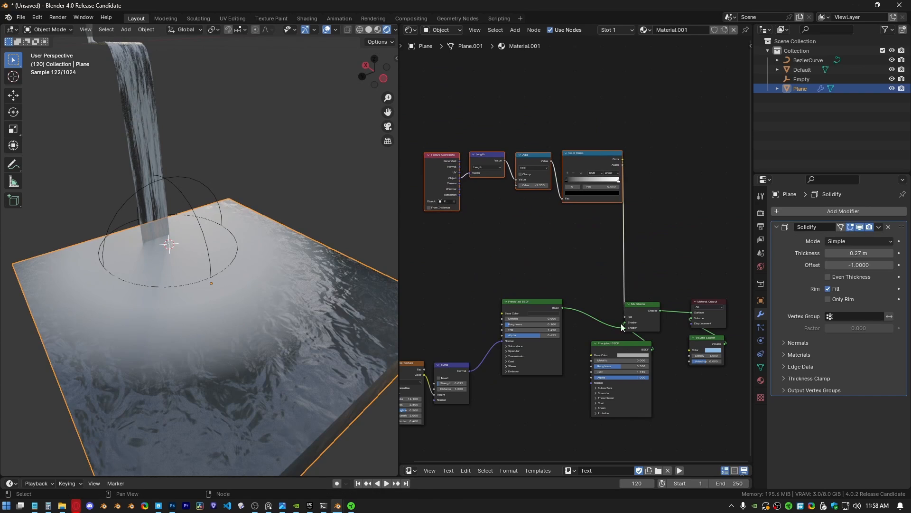
drag(620, 342, 530, 219)
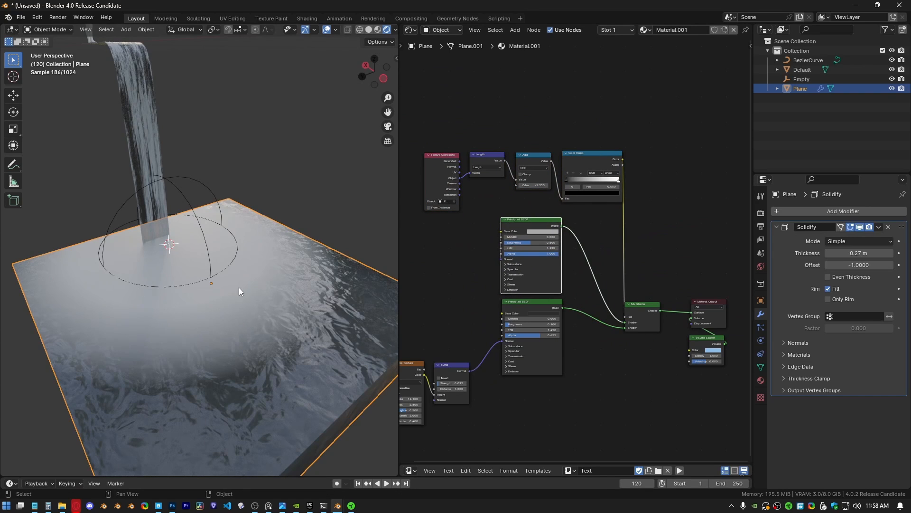
Step: Move the Texture Coordinate, Length, Add and Color Ramp nodes further up, away from the Principled BSDF nodes
middle_drag(583, 265, 573, 361)
drag(422, 223, 602, 278)
key(g)
click(585, 212)
middle_drag(585, 286, 566, 345)
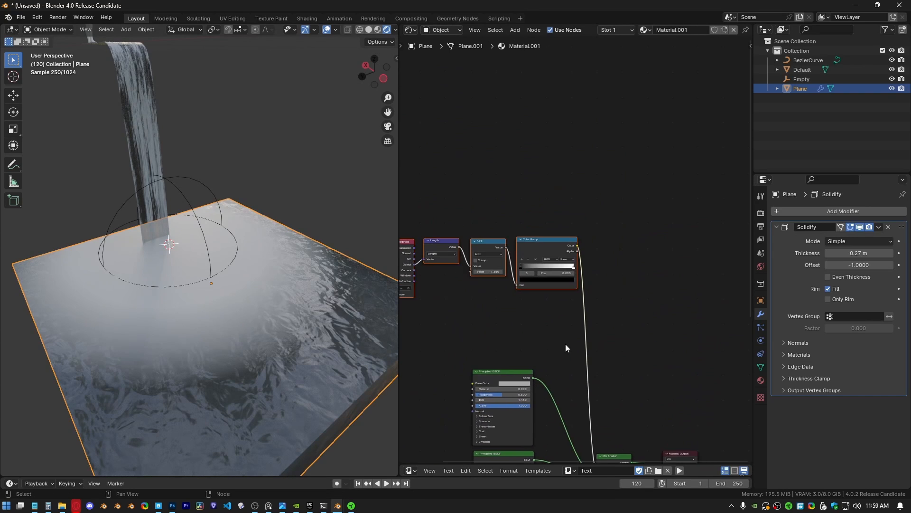
Step: Insert a Mix Color node on the link after the Color Ramp and connect the Color Ramp to its Factor input
scroll(565, 344, up, 2)
key(shift+a)
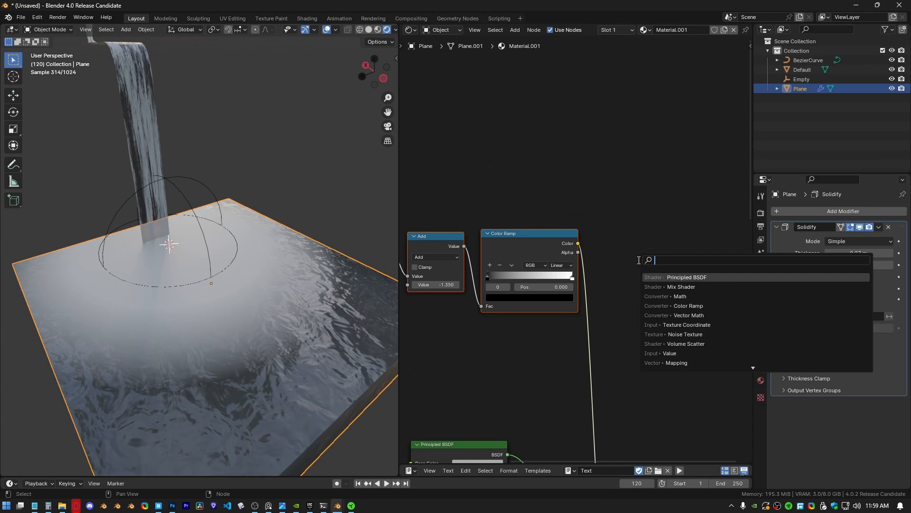
key(Return)
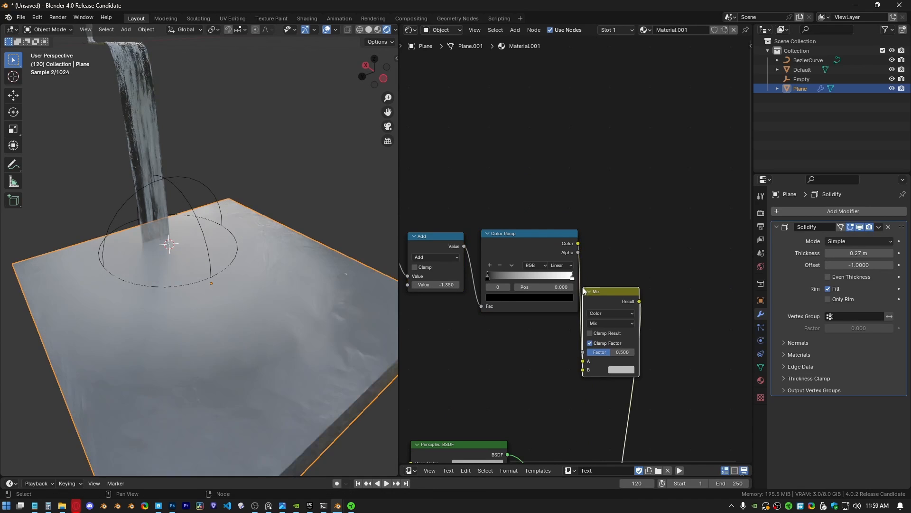
click(614, 331)
scroll(609, 327, up, 1)
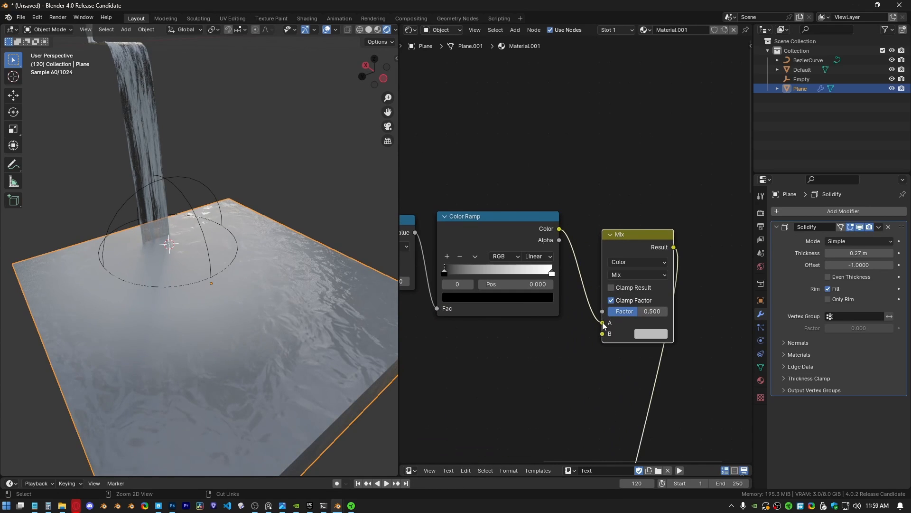
mouse_move(604, 325)
mouse_down()
mouse_move(582, 313)
mouse_move(576, 266)
mouse_move(537, 235)
mouse_move(398, 250)
mouse_move(596, 291)
mouse_move(607, 313)
mouse_up()
Step: Add a Noise Texture node below the Length and Add nodes
middle_drag(564, 354, 617, 305)
key(shift+a)
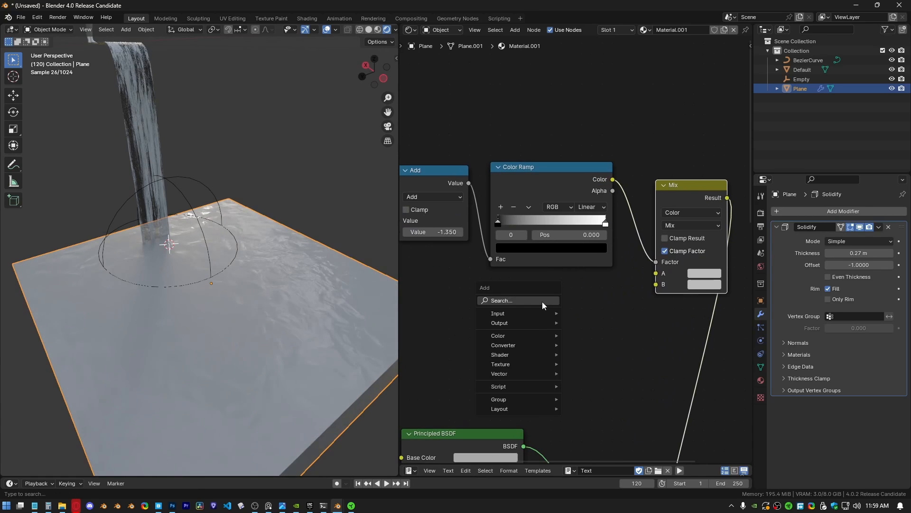
text(noi)
key(Return)
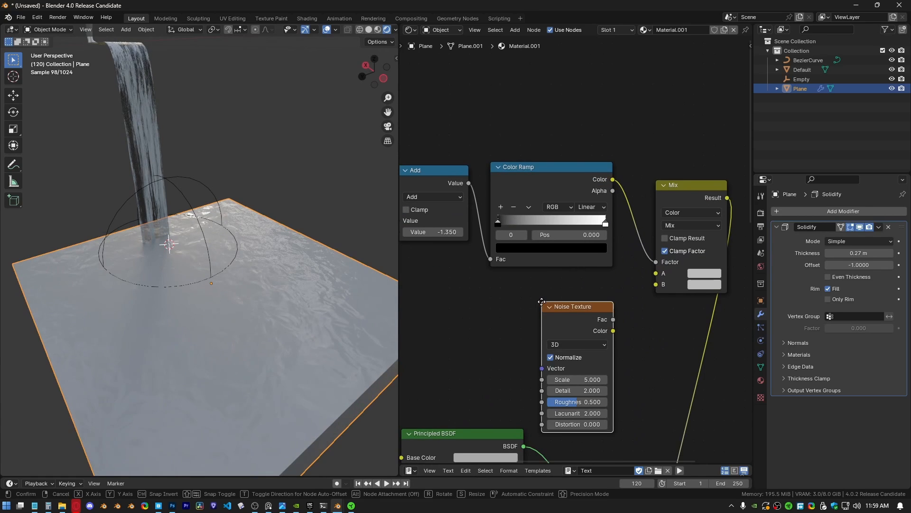
click(406, 269)
scroll(521, 297, down, 5)
middle_drag(521, 298, 587, 298)
Step: Connect the new Noise Texture's Color output to a Separate Color node in HSV mode and place it beside the texture
drag(558, 281, 597, 285)
text(sepa)
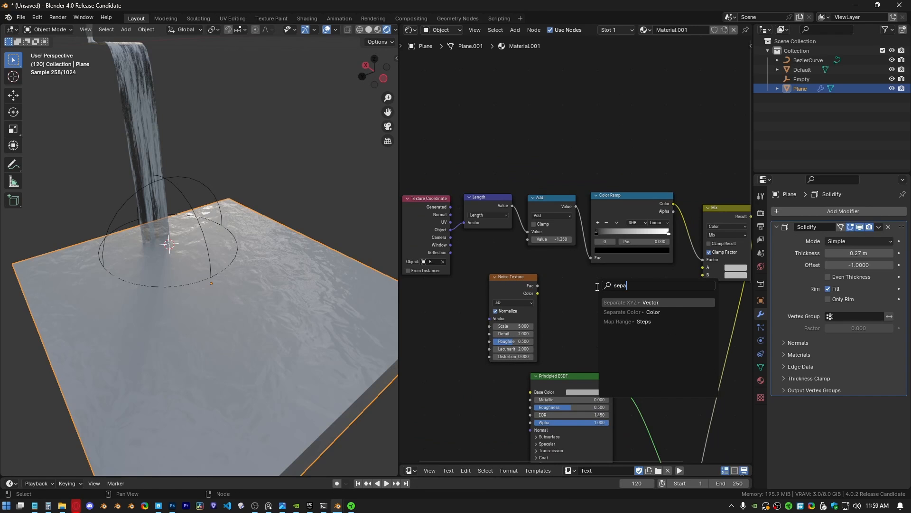
click(629, 312)
click(583, 306)
scroll(587, 308, up, 5)
click(572, 336)
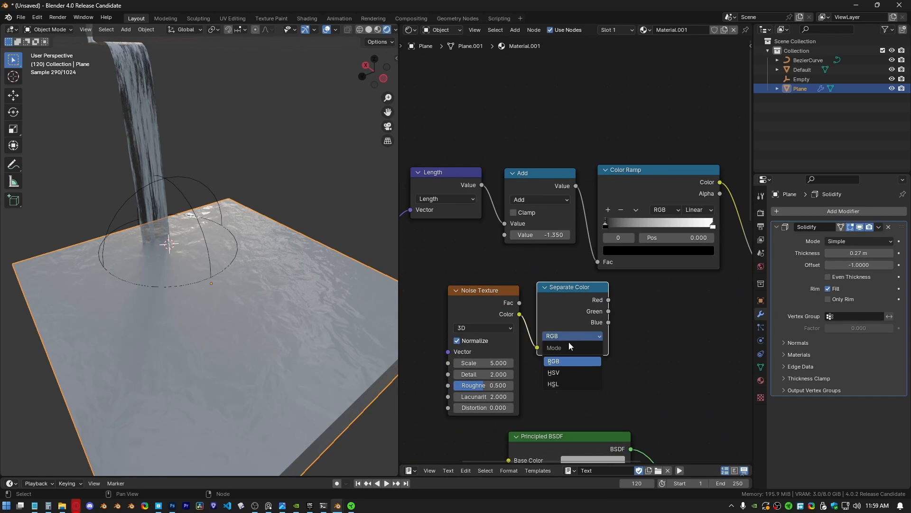
middle_drag(641, 328, 589, 304)
drag(531, 340, 458, 290)
key(g)
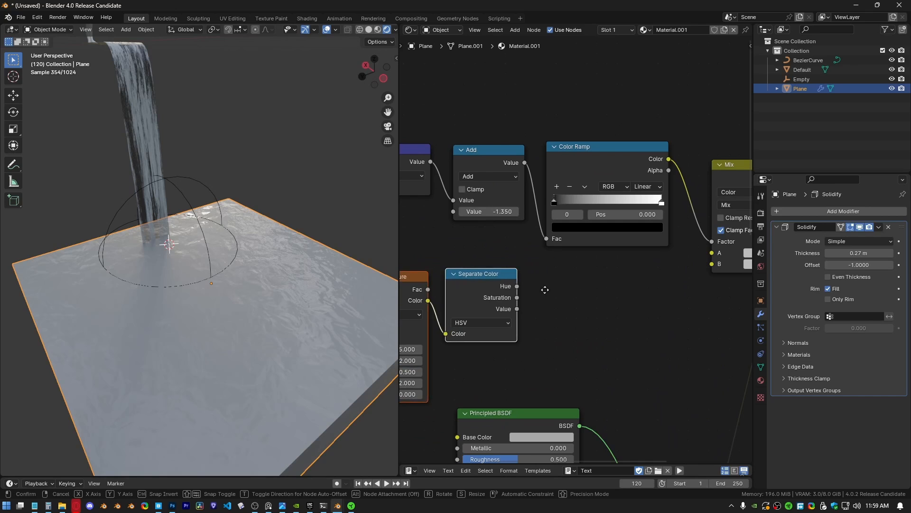
click(535, 292)
Step: Duplicate the Color Ramp, link it between Separate Color's Hue and the Mix node's A input, and move its black stop to 0.091
drag(595, 290, 577, 177)
key(shift+d)
click(556, 302)
drag(507, 287, 526, 364)
middle_drag(648, 286, 571, 289)
drag(632, 257, 633, 256)
middle_drag(504, 344, 583, 330)
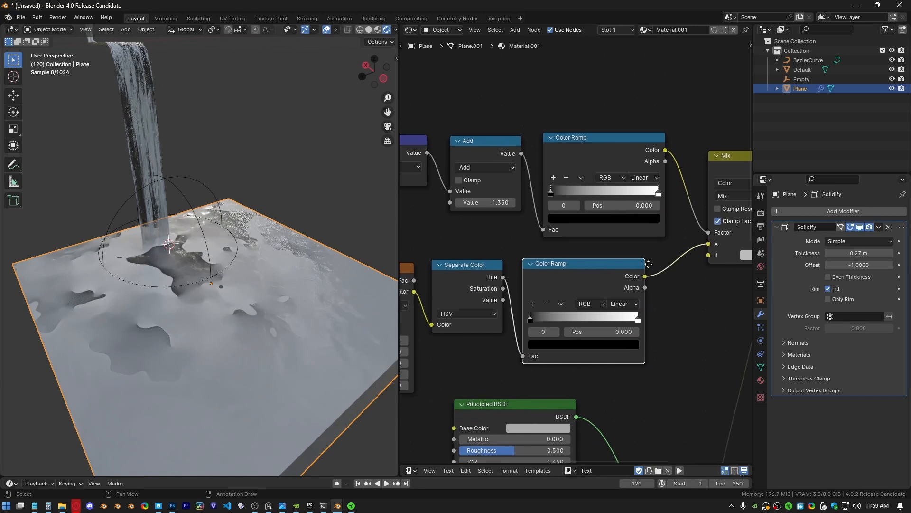
mouse_move(539, 315)
mouse_down()
mouse_move(574, 317)
mouse_move(543, 318)
mouse_up()
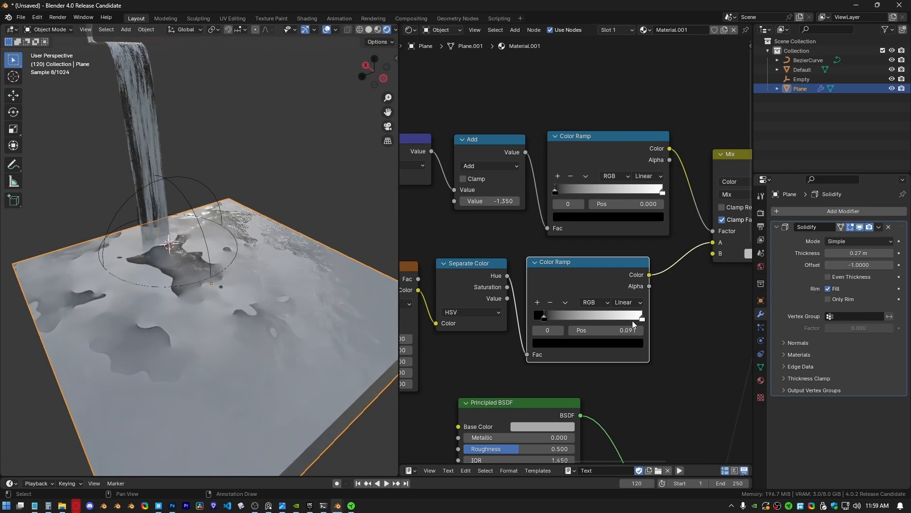
Step: Try a black B color on the Mix node with blending modes such as Lighten, Soft Light, Subtract and Saturation
middle_drag(715, 283, 629, 306)
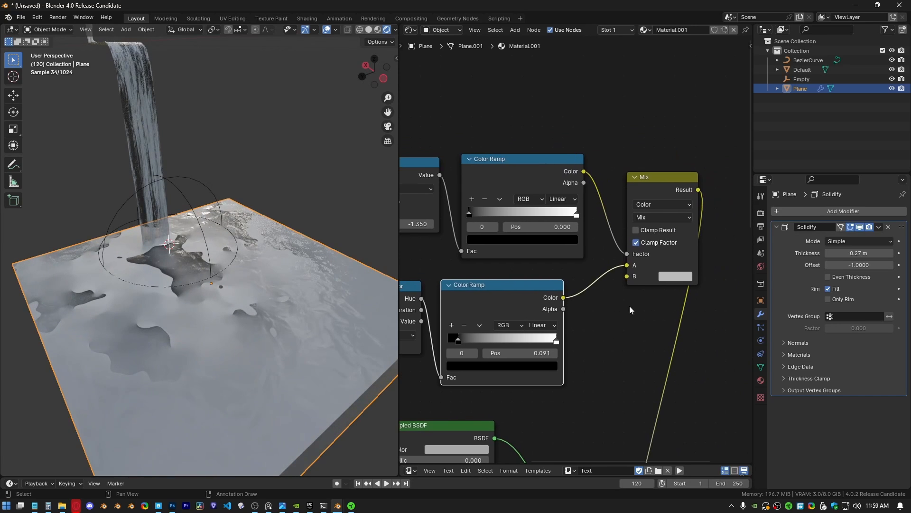
click(679, 275)
drag(762, 154, 765, 205)
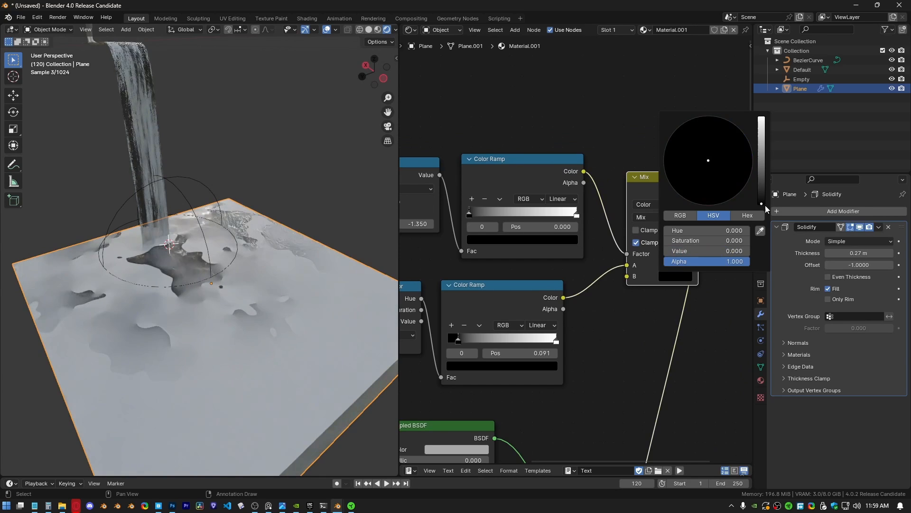
ctrl+scroll(651, 218, down, 5)
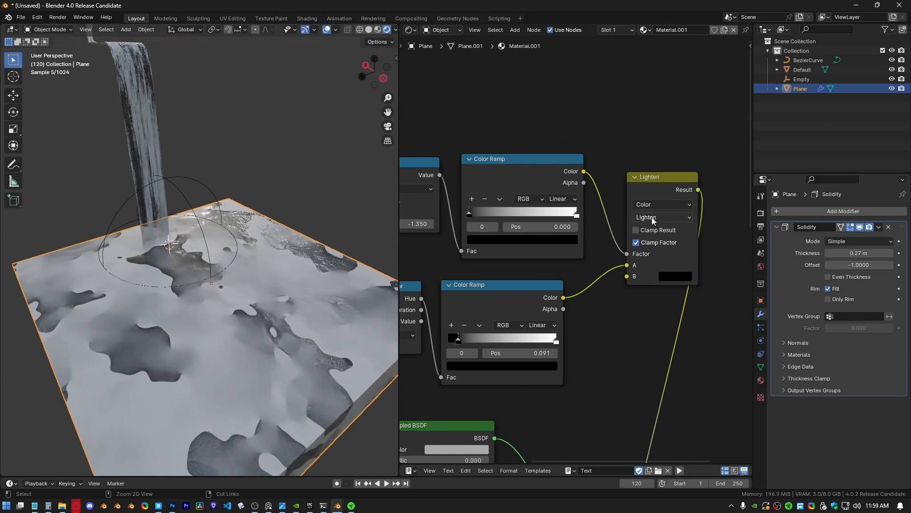
ctrl+scroll(651, 217, down, 5)
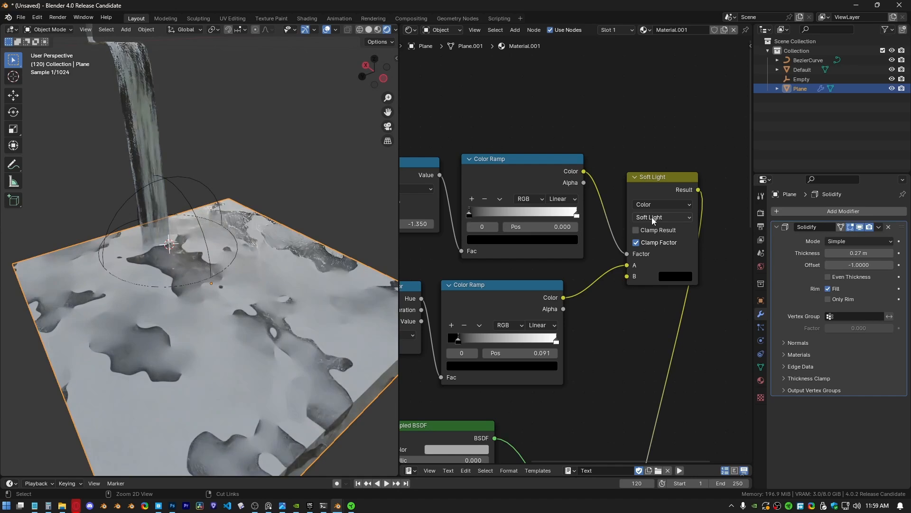
ctrl+scroll(652, 217, down, 3)
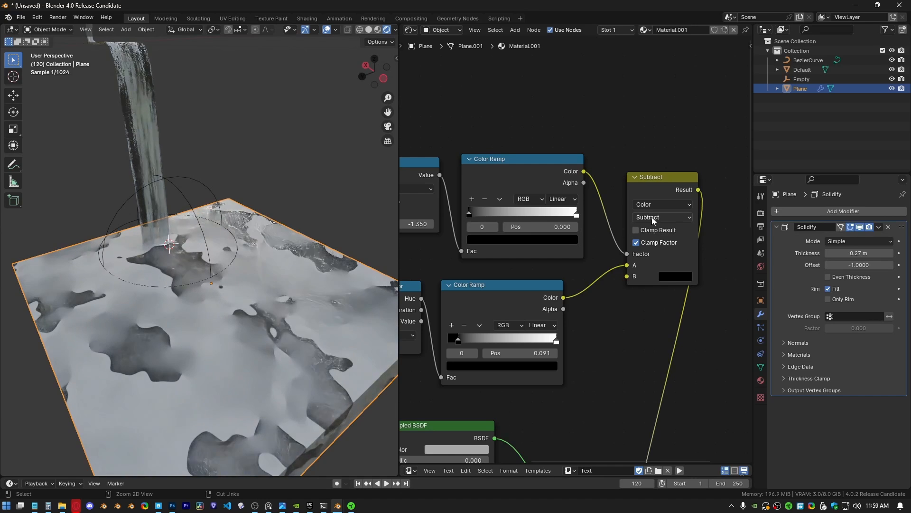
ctrl+scroll(651, 218, down, 3)
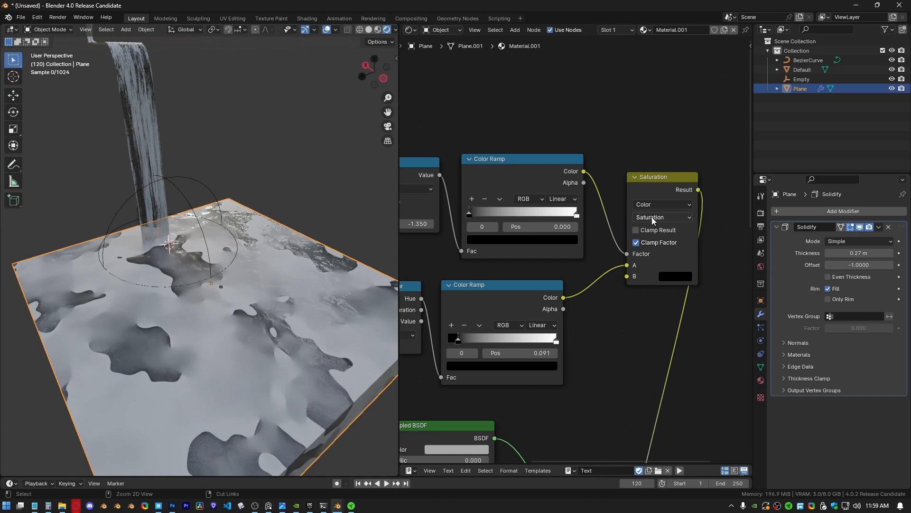
Step: Set the mixing node's B color to pure white and its blending mode back to Mix
click(675, 277)
drag(766, 182, 764, 121)
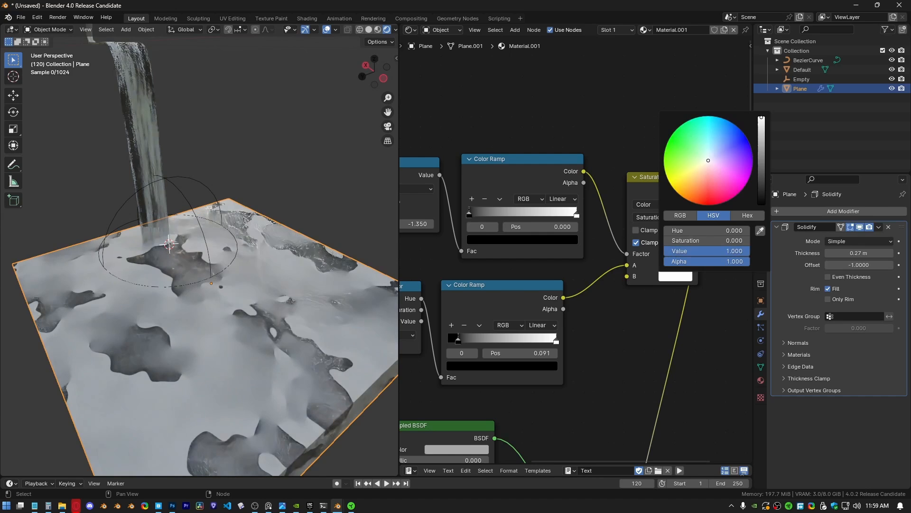
ctrl+scroll(665, 215, up, 16)
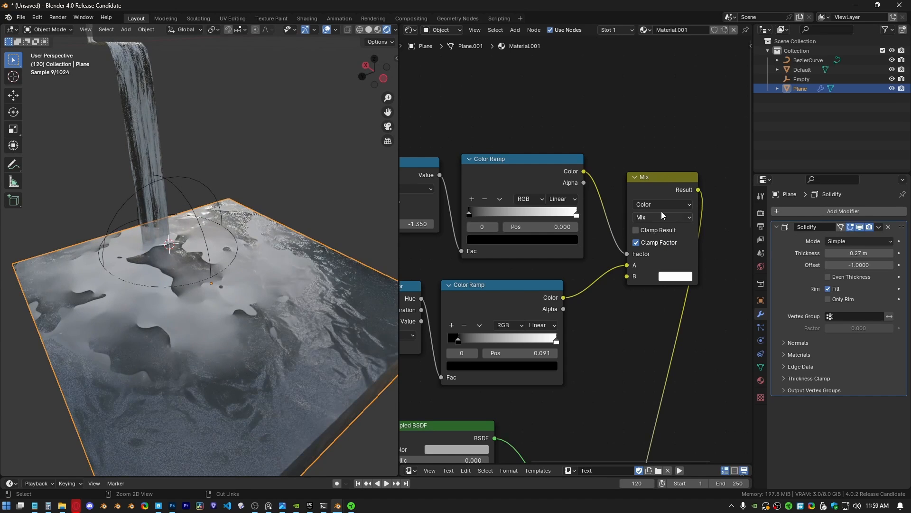
middle_drag(294, 315, 212, 291)
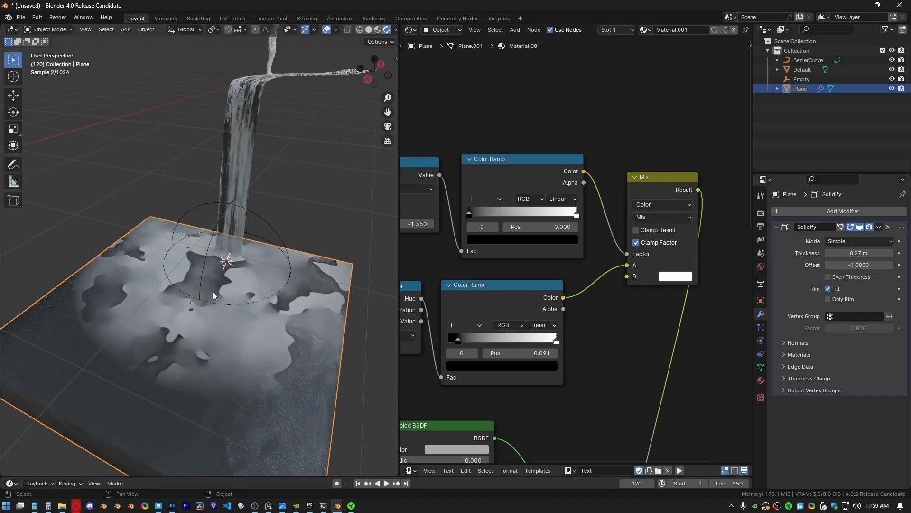
Step: Set the foam Noise Texture's detail to 5.6, roughness to 0.692 and distortion to 0.4
middle_drag(401, 292, 582, 244)
drag(486, 324, 502, 335)
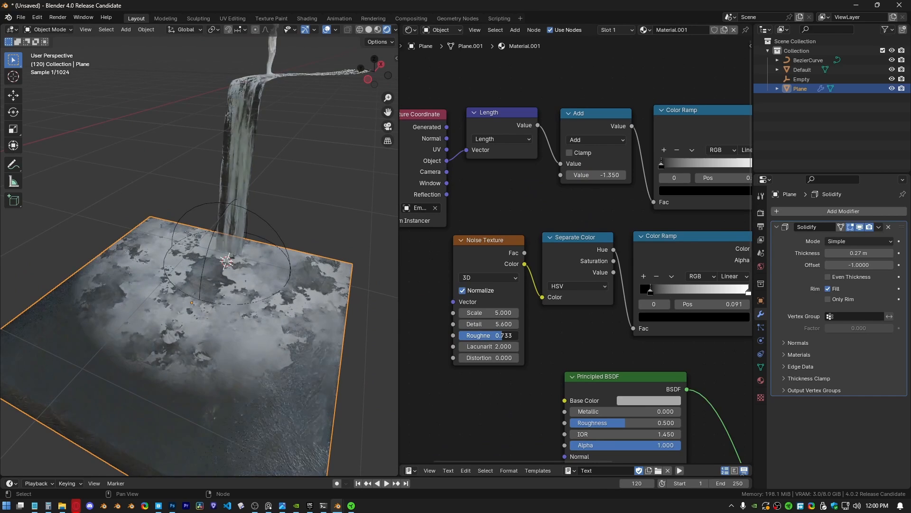
middle_drag(205, 323, 280, 319)
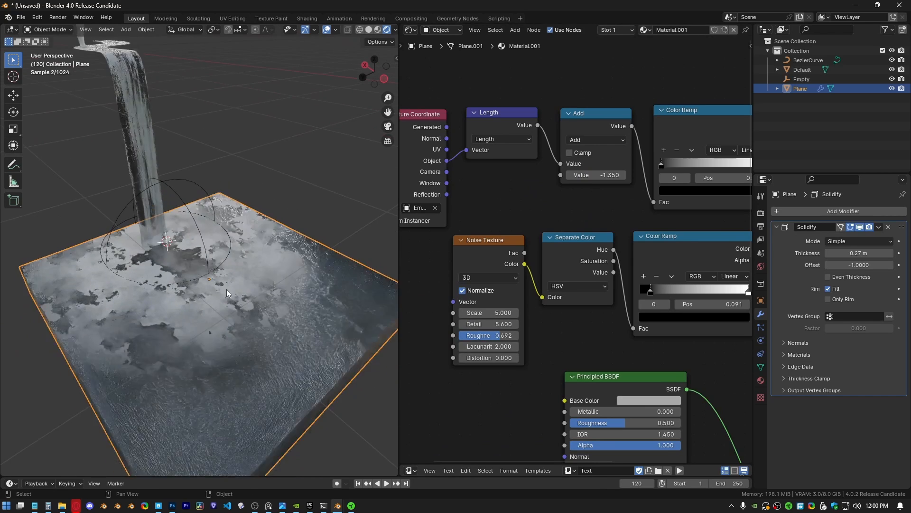
scroll(280, 319, up, 1)
drag(490, 359, 509, 359)
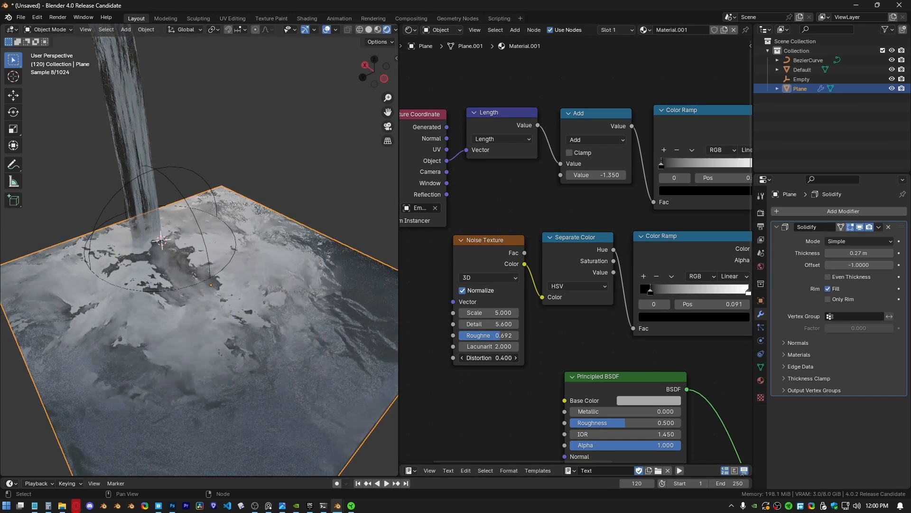
mouse_move(214, 284)
middle_down()
mouse_move(178, 288)
mouse_move(180, 275)
mouse_move(203, 285)
mouse_move(125, 317)
mouse_move(200, 320)
mouse_move(228, 273)
mouse_move(182, 317)
middle_up()
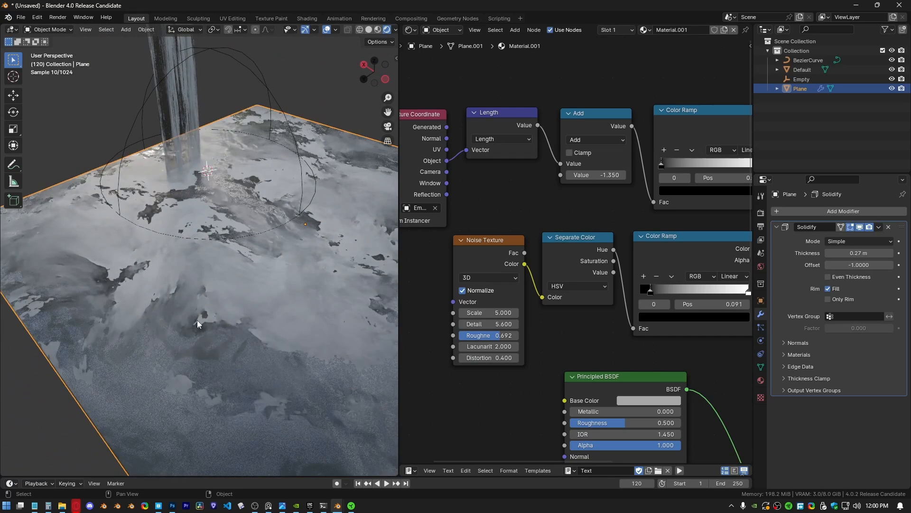
mouse_move(208, 318)
mouse_down()
mouse_move(144, 304)
mouse_move(203, 329)
mouse_up()
middle_drag(257, 301, 315, 303)
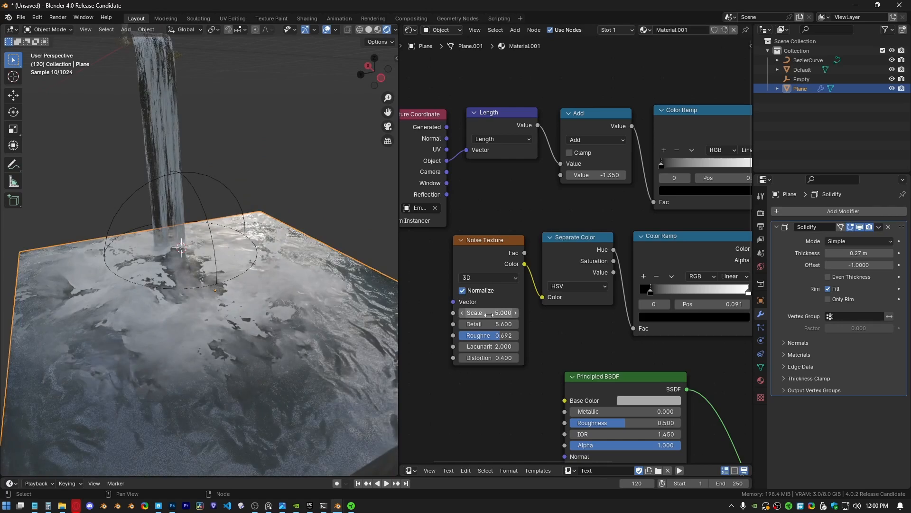
Step: Set the Add node's value in the distance mask to -0.760
mouse_move(488, 312)
mouse_down()
mouse_move(513, 311)
mouse_move(492, 311)
mouse_up()
middle_drag(610, 191, 579, 257)
drag(565, 241, 584, 241)
middle_drag(209, 294, 252, 322)
scroll(503, 308, down, 2)
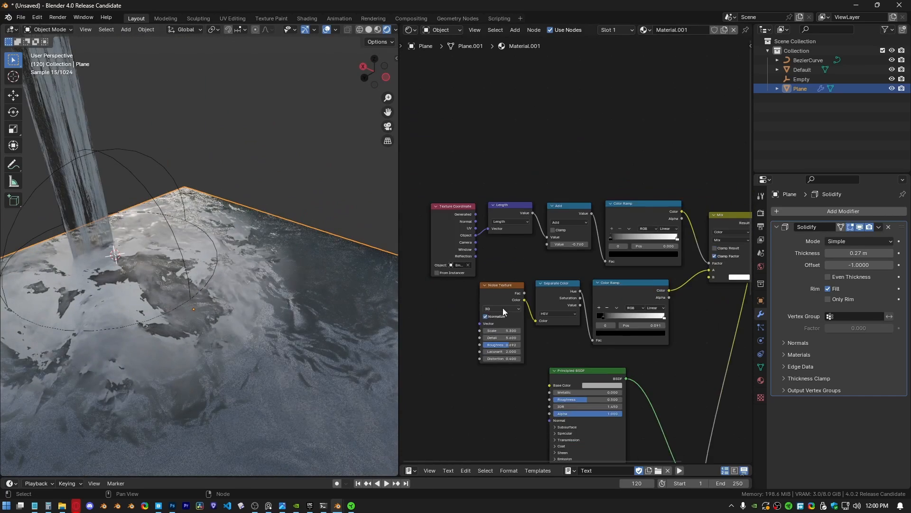
Step: Move the ripple Noise Texture and Bump nodes up beside the lower Principled BSDF
middle_drag(503, 308, 531, 203)
middle_drag(449, 361, 533, 261)
drag(435, 289, 512, 372)
key(g)
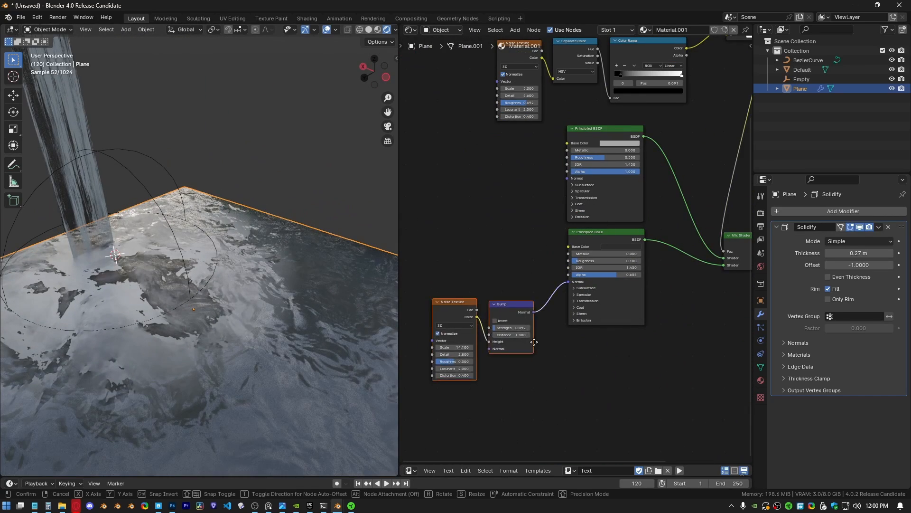
click(541, 300)
Step: Move the Volume Scatter node directly below the Mix Shader
scroll(600, 309, up, 4)
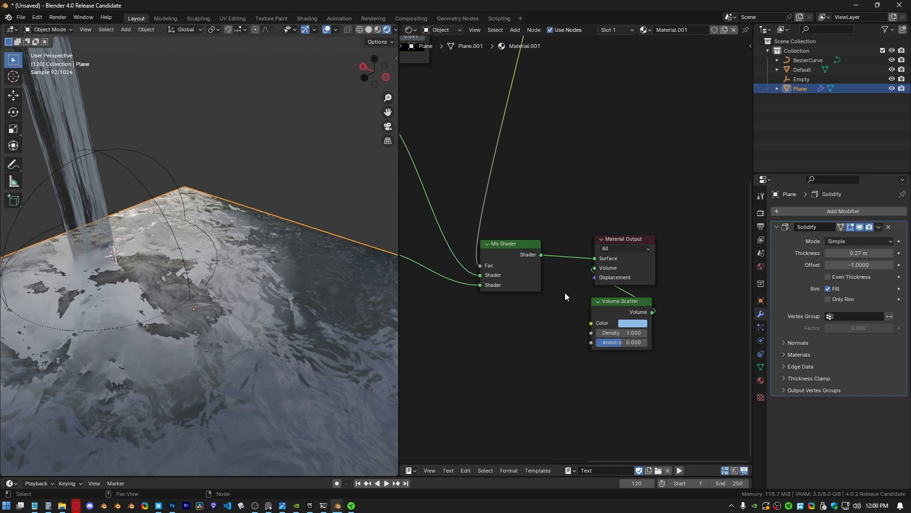
click(623, 304)
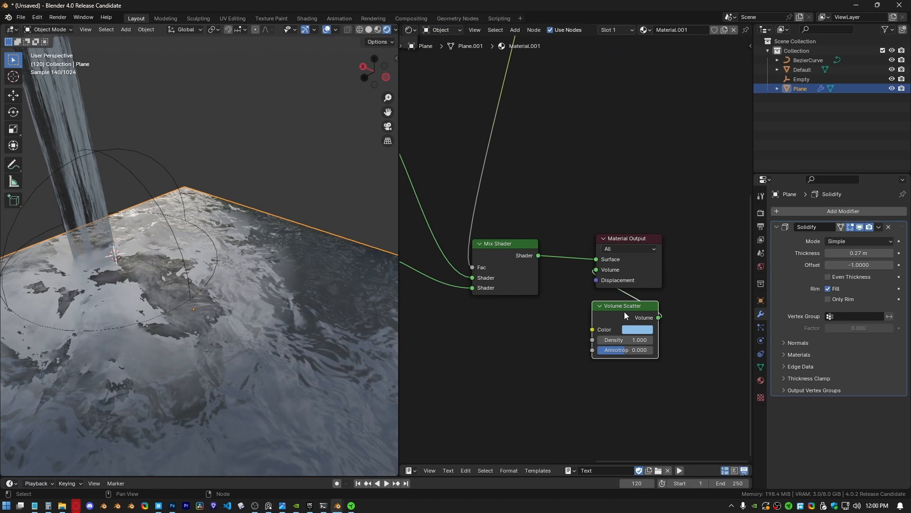
drag(625, 315, 504, 320)
Step: Examine the outer edge of the foam area around the waterfall's base and the mask nodes that shape it
middle_drag(228, 304, 193, 294)
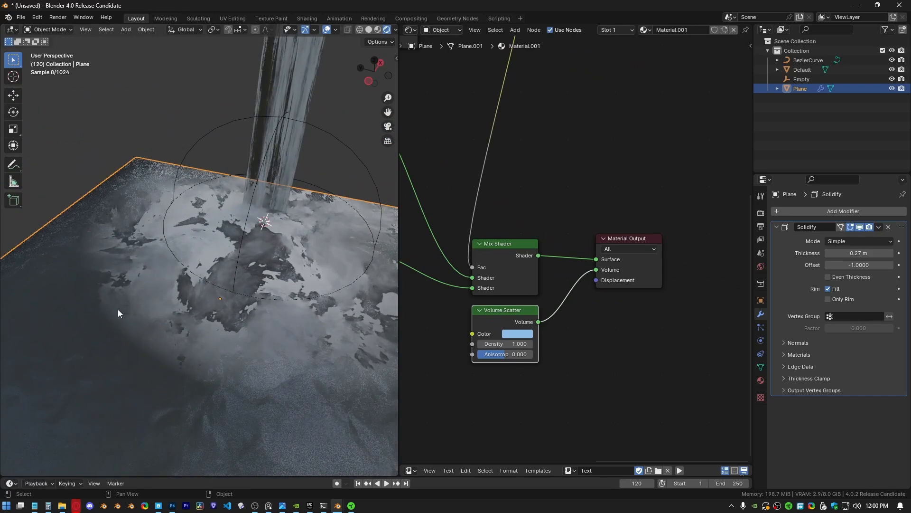
middle_drag(98, 335, 180, 294)
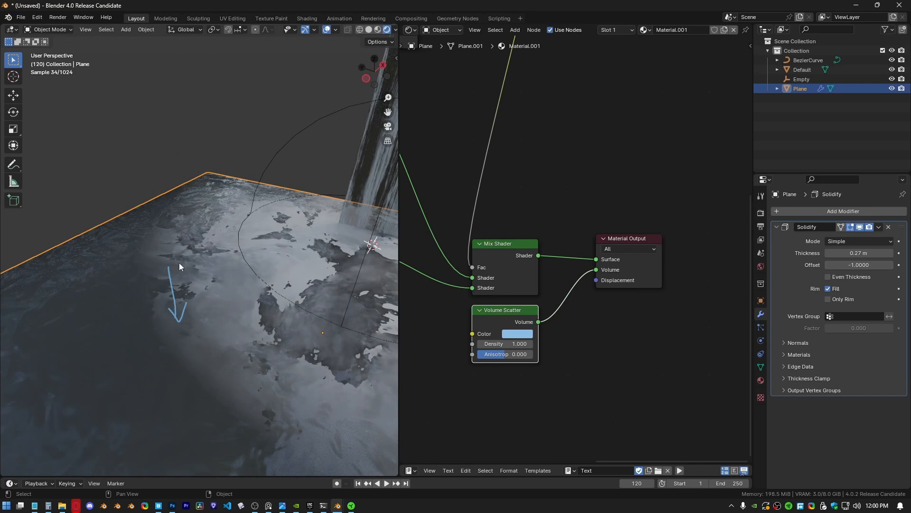
middle_drag(177, 306, 266, 246)
middle_drag(561, 236, 623, 345)
scroll(546, 237, down, 5)
middle_drag(509, 199, 589, 359)
scroll(584, 313, up, 6)
middle_drag(238, 266, 208, 260)
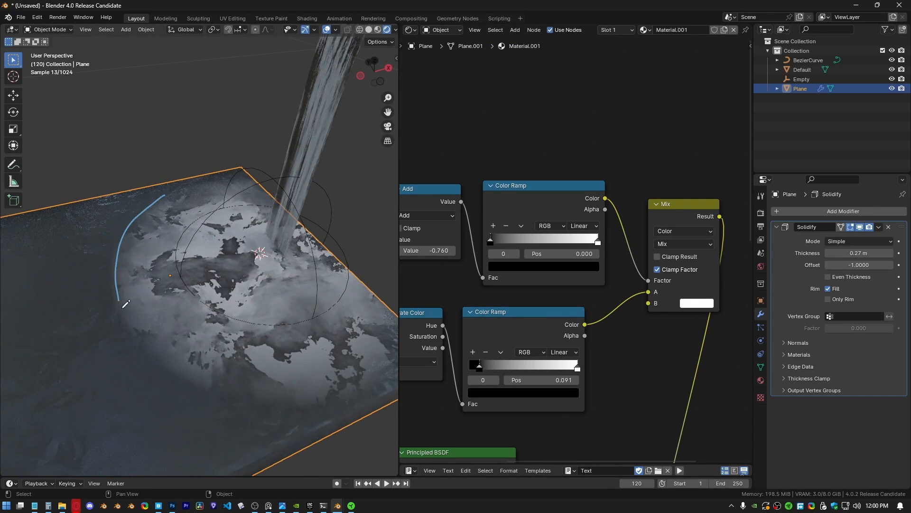
right_drag(153, 193, 190, 198)
Step: Change the blending mode of the node combining the distance mask and noise to Add
ctrl+scroll(668, 244, down, 4)
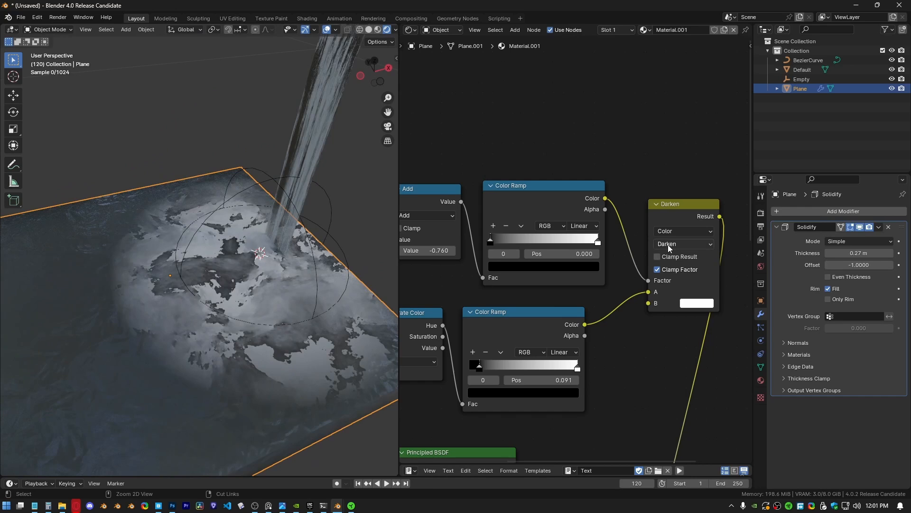
ctrl+scroll(667, 244, down, 3)
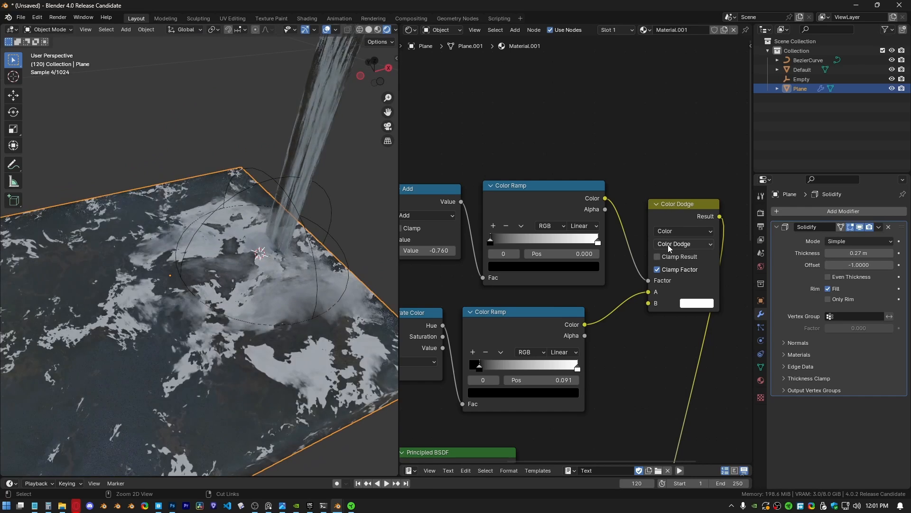
middle_drag(312, 312, 509, 278)
scroll(448, 306, down, 3)
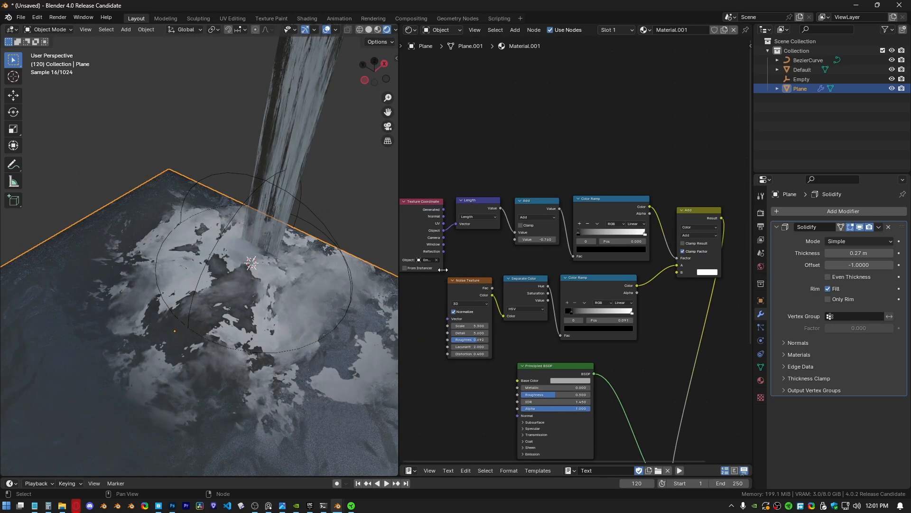
Step: Move the foam noise row (Noise Texture, Separate Color and Color Ramp) up closer beneath the distance mask nodes
drag(463, 264, 620, 310)
key(g)
click(631, 301)
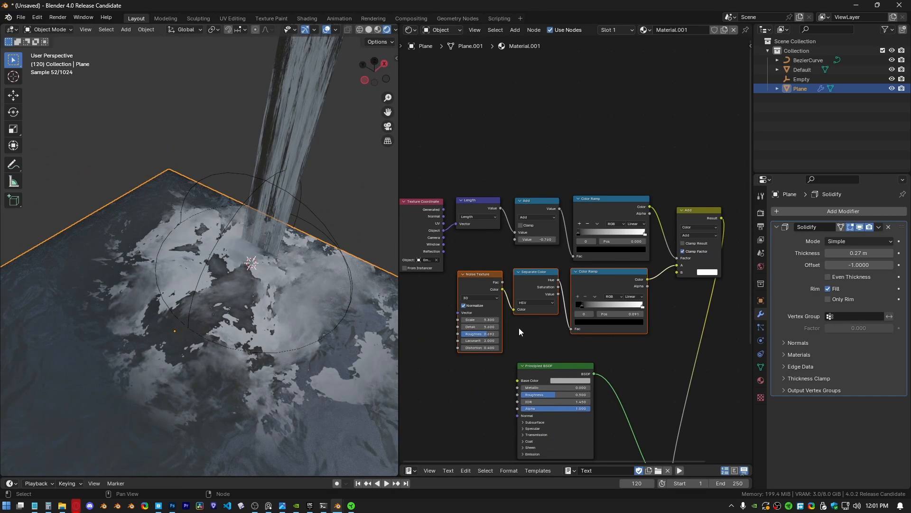
Step: Darken the base color of the foam's upper Principled BSDF to a value of about 0.186
middle_drag(520, 328, 562, 316)
middle_drag(620, 361, 612, 249)
scroll(610, 252, up, 5)
click(609, 257)
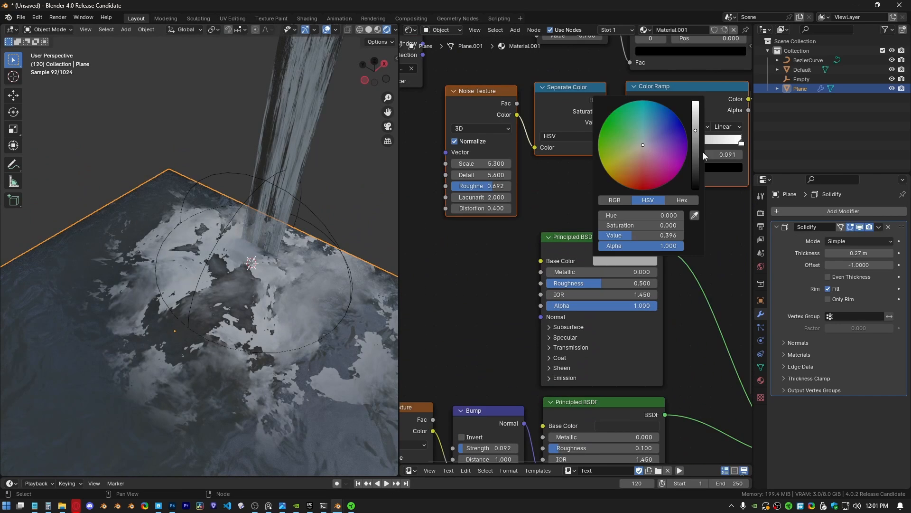
drag(696, 131, 696, 148)
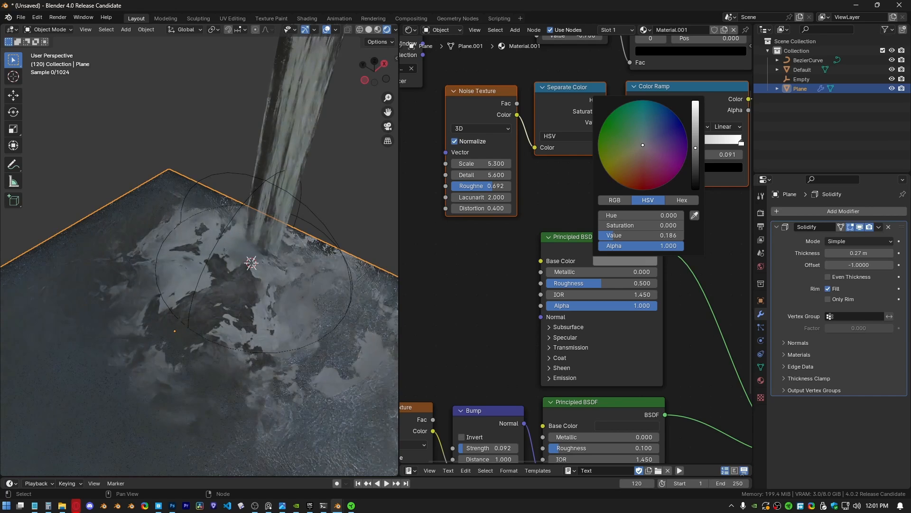
Step: Set the foam Noise Texture's roughness to 0.783
middle_drag(252, 295, 223, 281)
middle_drag(497, 185, 512, 243)
mouse_move(511, 233)
mouse_down()
mouse_move(551, 233)
mouse_move(511, 243)
mouse_up()
right_click(512, 234)
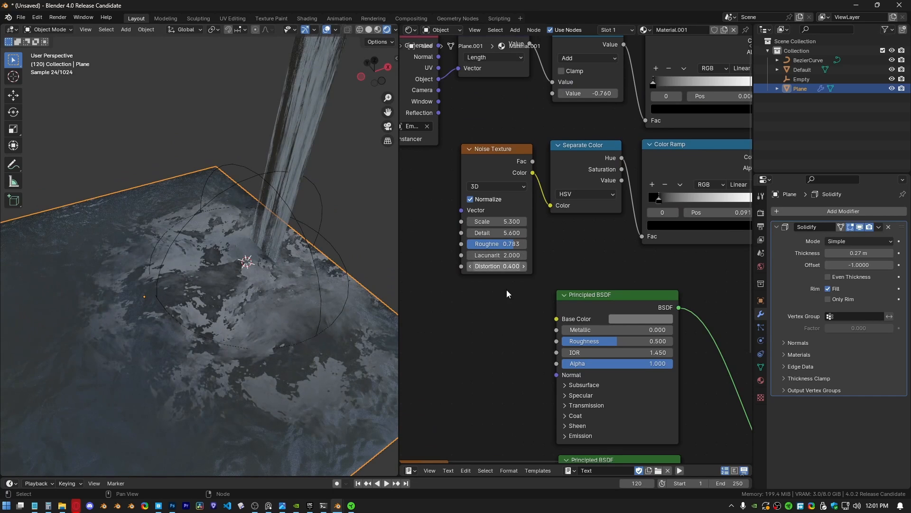
Step: Set the noise Color Ramp's black stop to position 0.000 and its interpolation to B-Spline to soften the foam
middle_drag(591, 278, 534, 270)
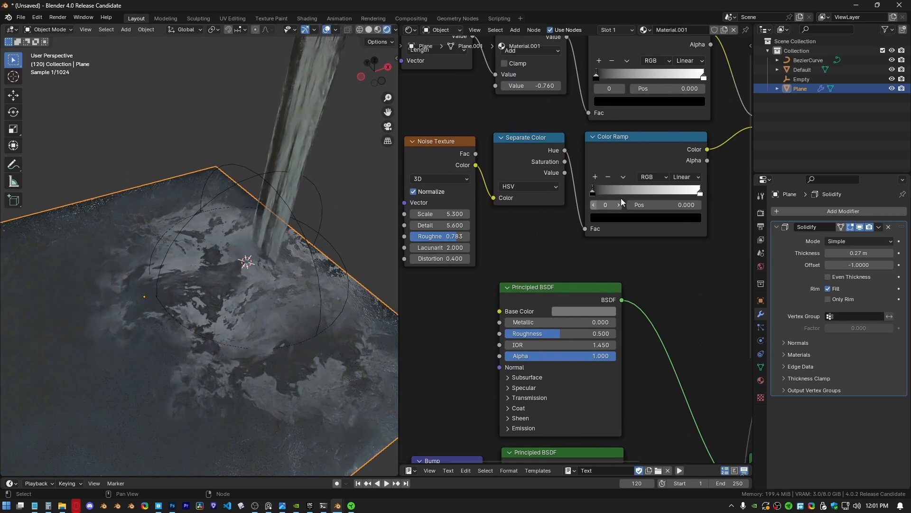
click(693, 177)
click(686, 236)
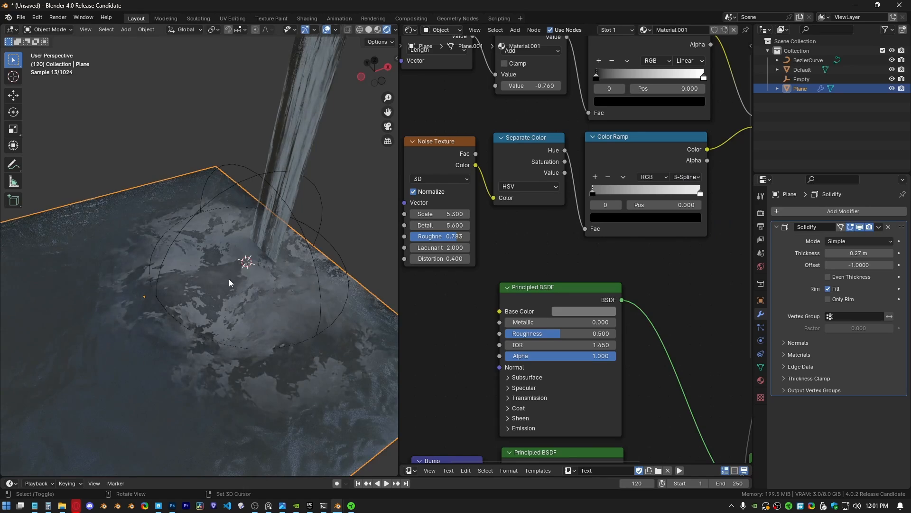
mouse_move(229, 278)
middle_down()
mouse_move(245, 298)
mouse_move(247, 262)
mouse_move(214, 280)
mouse_move(216, 303)
mouse_move(232, 295)
middle_up()
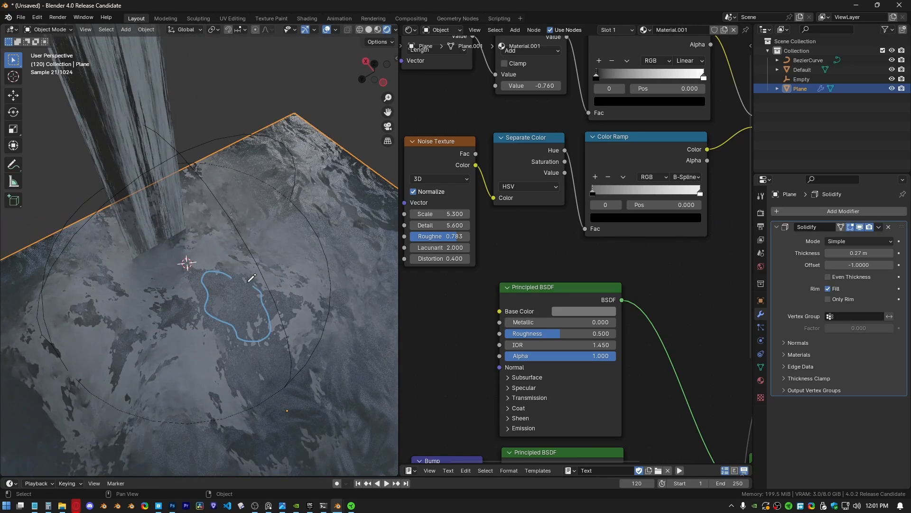
Step: Set Detail to 6.8 on the noise texture that feeds the Separate Color node
middle_drag(231, 279, 180, 269)
scroll(605, 194, down, 3)
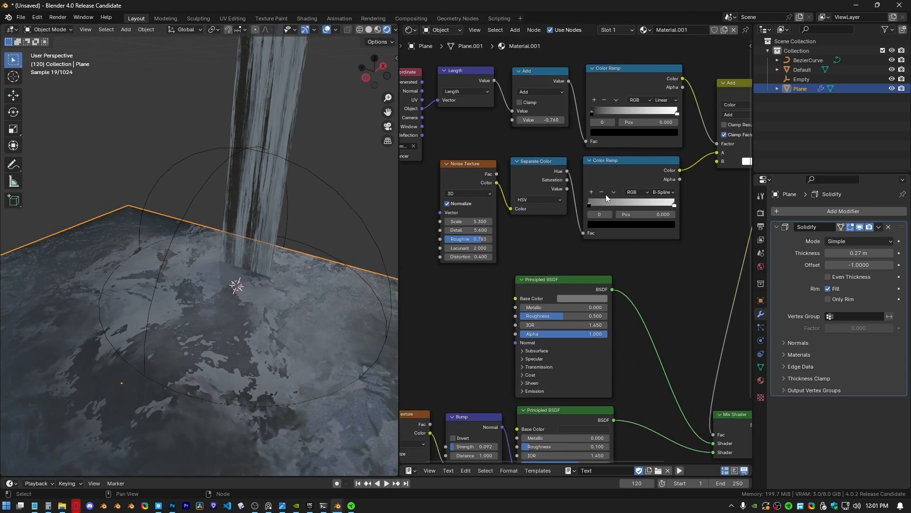
middle_drag(606, 195, 554, 256)
scroll(573, 287, up, 3)
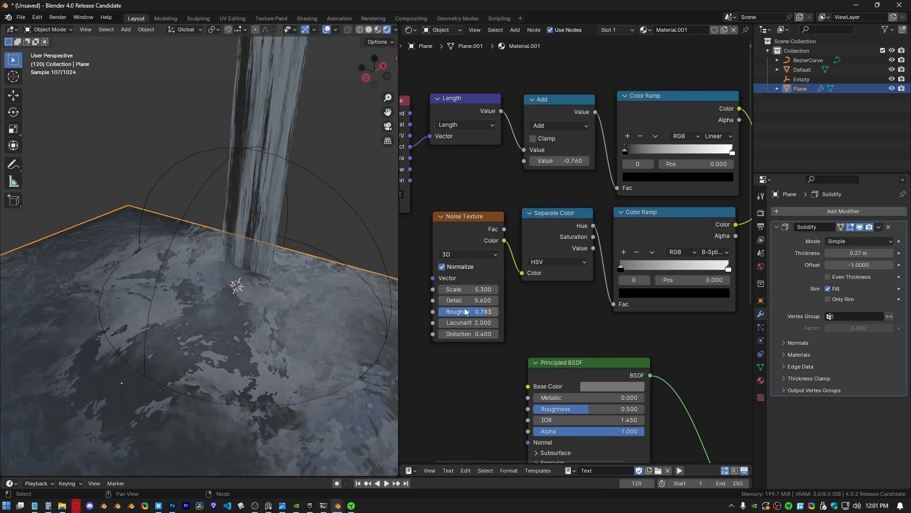
drag(466, 300, 488, 300)
drag(500, 213, 503, 211)
middle_drag(515, 218, 536, 258)
middle_drag(216, 286, 264, 293)
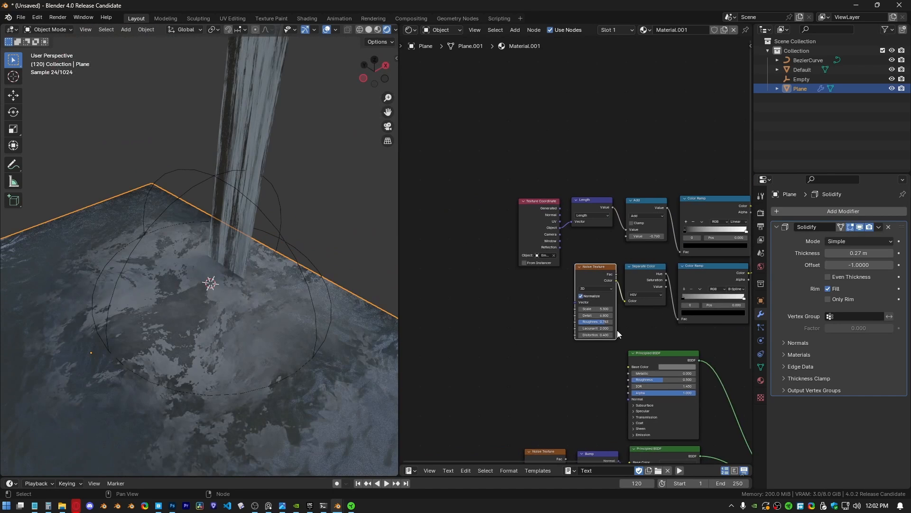
Step: Move the noise texture feeding Separate Color down, directly above the noise texture that feeds the Bump node
scroll(617, 329, up, 3)
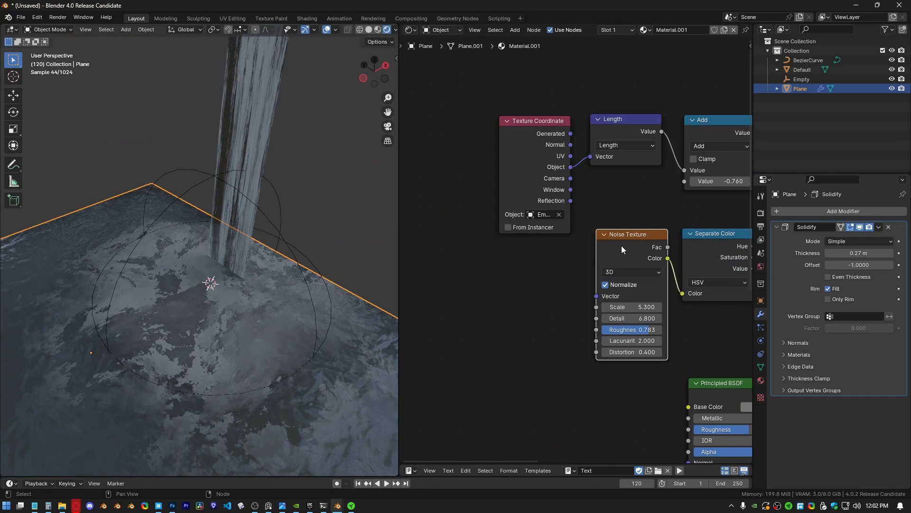
scroll(622, 246, down, 4)
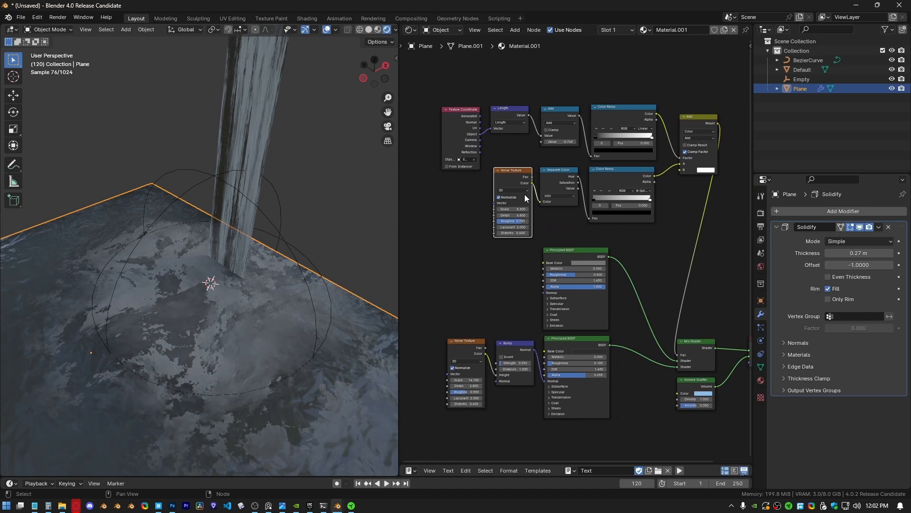
scroll(510, 185, up, 1)
drag(508, 166, 458, 272)
middle_drag(433, 303, 495, 274)
shift+middle_drag(170, 307, 292, 252)
middle_drag(135, 300, 141, 252)
drag(119, 233, 109, 231)
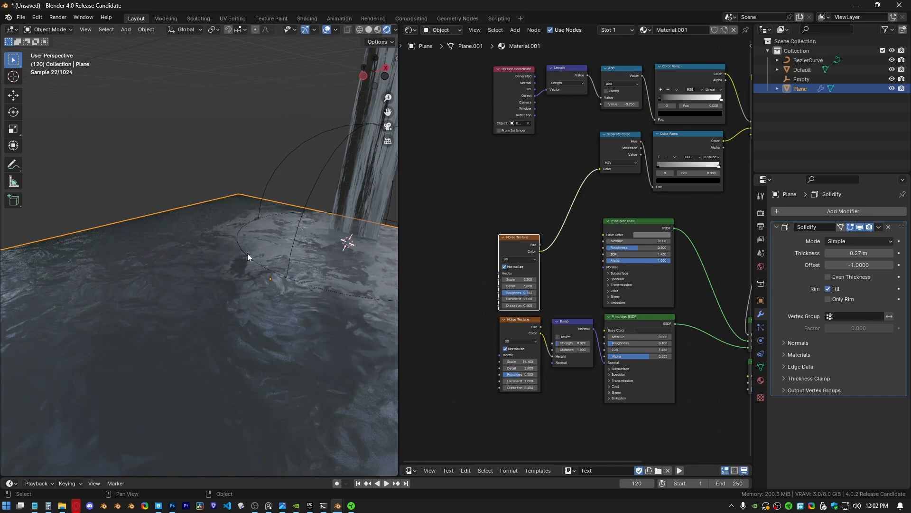
middle_drag(247, 254, 237, 270)
Step: Add a Value node beside the two noise textures and drive it with the expression #frame/1500
middle_drag(421, 284, 492, 298)
key(shift+a)
click(480, 292)
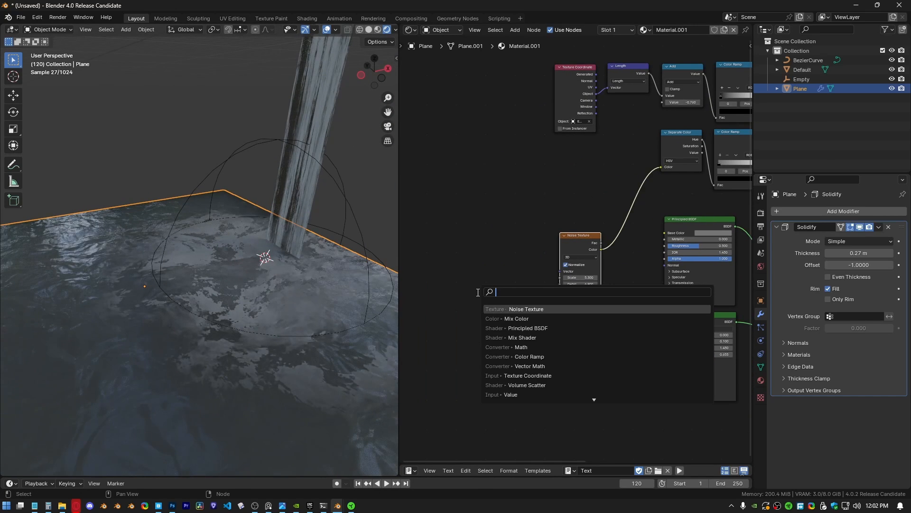
text(value)
key(Return)
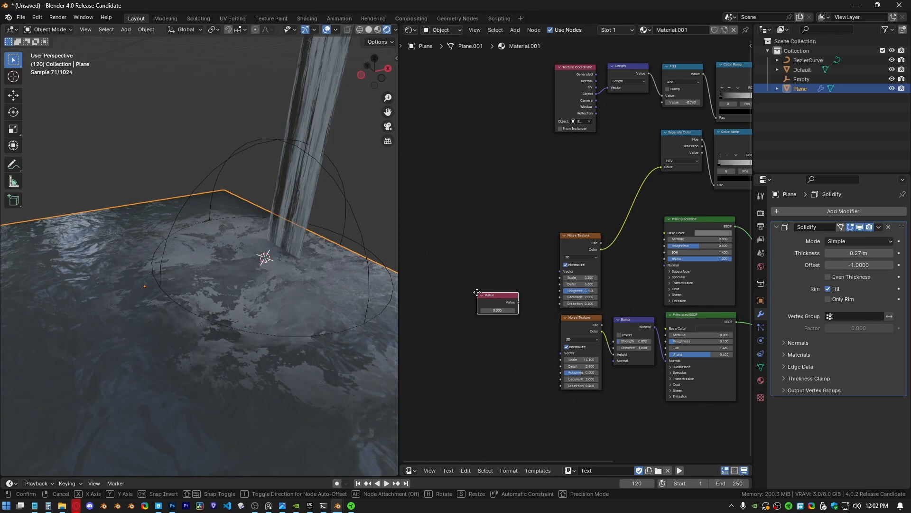
click(479, 295)
scroll(522, 284, up, 3)
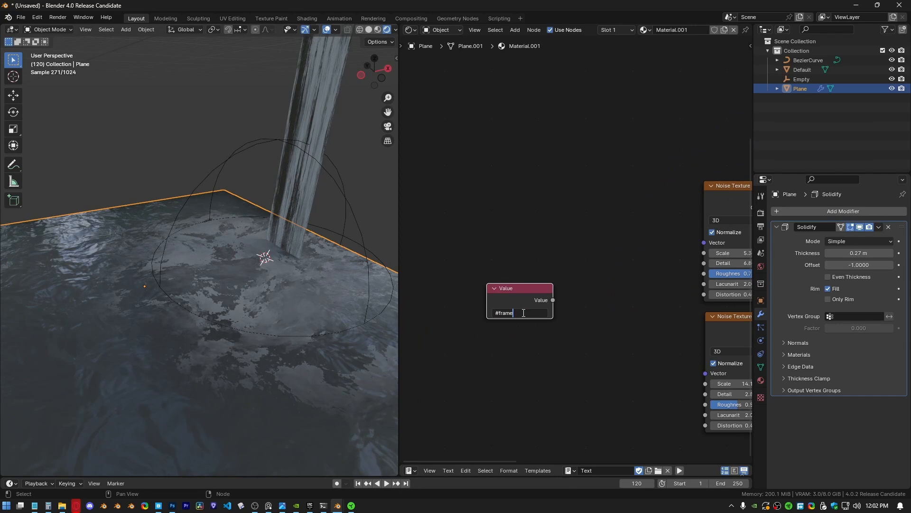
key(Return)
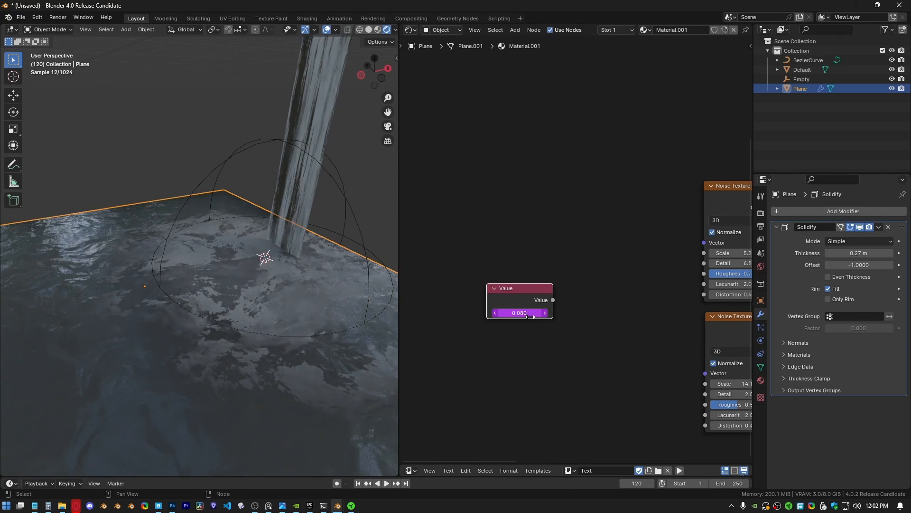
middle_drag(599, 287, 507, 302)
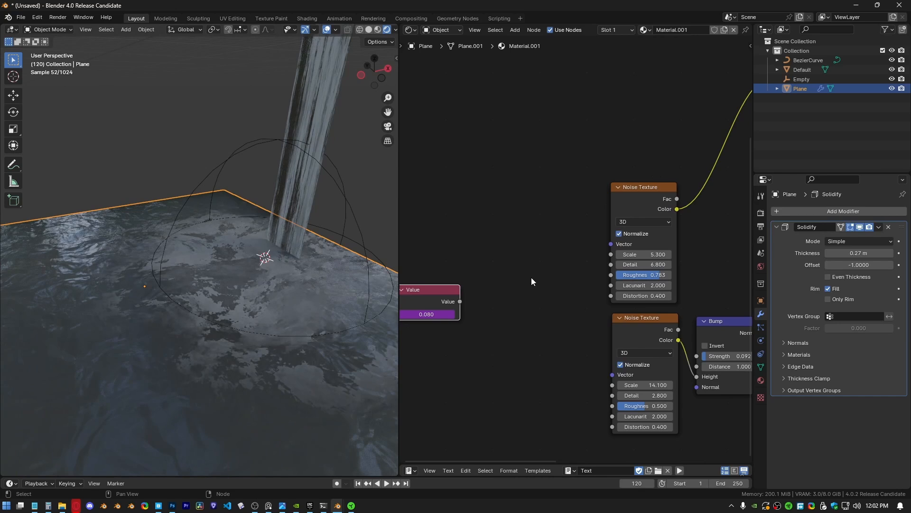
Step: Erase the annotation arrows drawn over the waterfall and the water surface
middle_drag(275, 271, 244, 267)
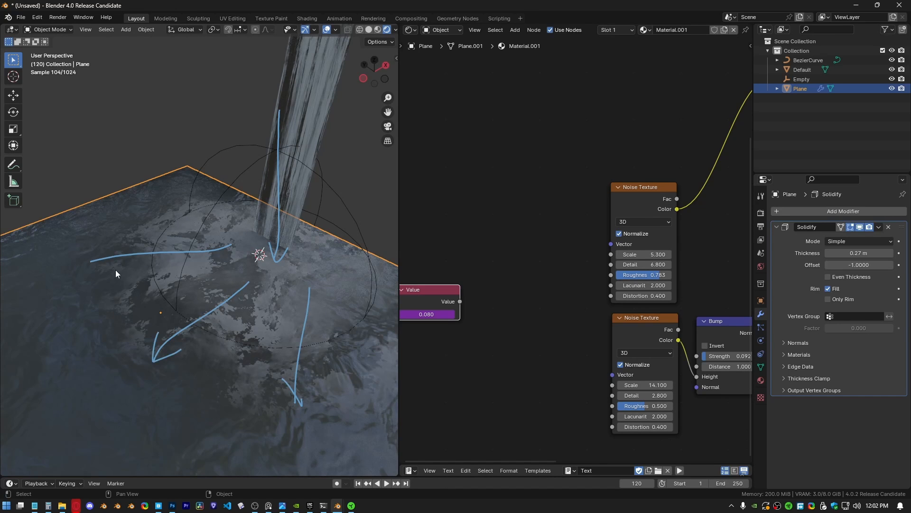
scroll(226, 252, down, 1)
key(d)
mouse_move(226, 252)
right_down()
mouse_move(155, 254)
mouse_move(267, 151)
right_up()
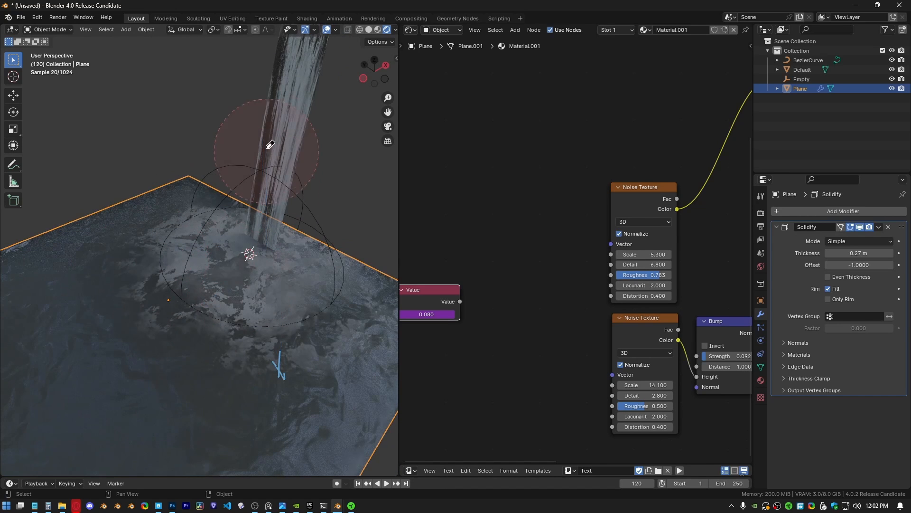
middle_drag(247, 346, 234, 280)
Step: Add a Mapping node between the Value node and the noise textures, and connect its Vector output to both textures' Vector inputs
middle_drag(468, 312, 529, 297)
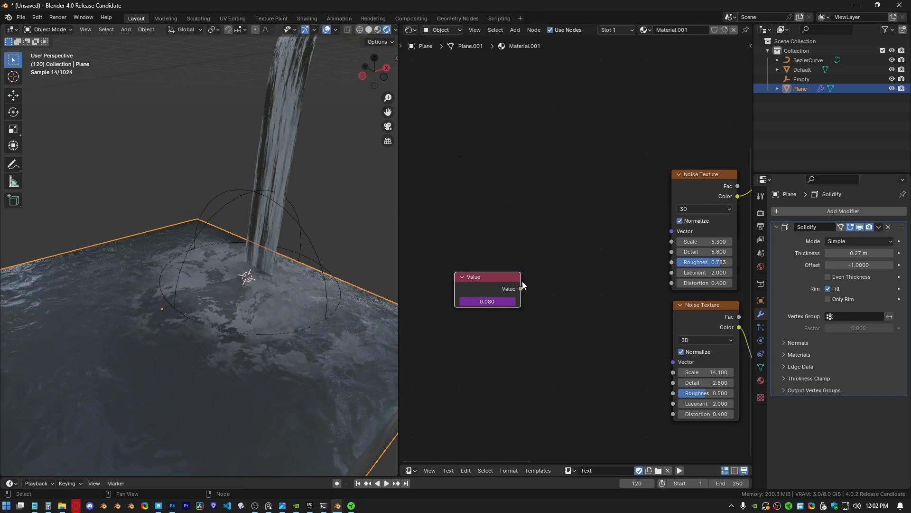
key(shift+a)
text(map)
key(Return)
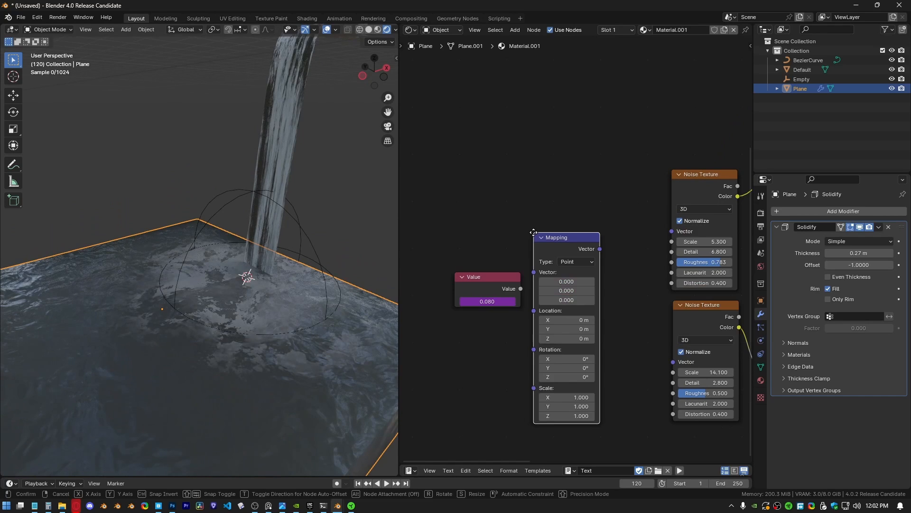
click(534, 232)
drag(600, 249, 673, 362)
middle_drag(614, 346, 636, 334)
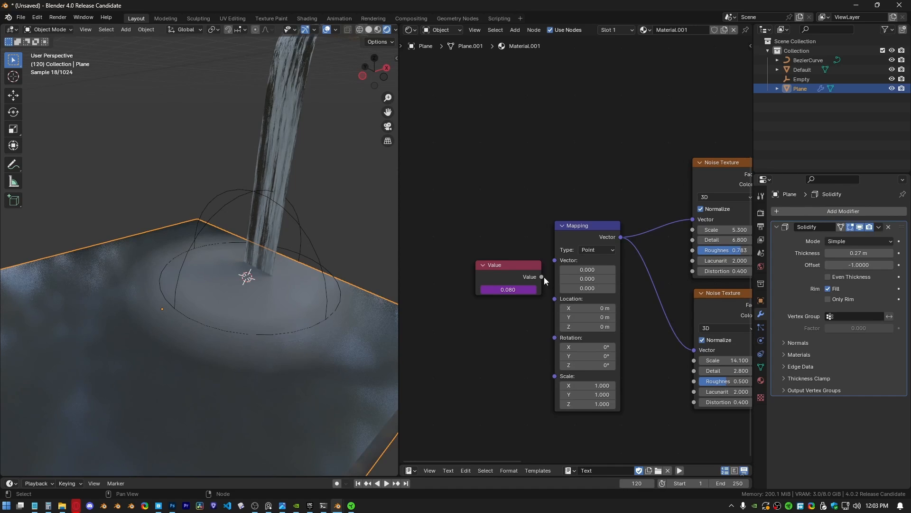
Step: Add a Texture Coordinate node above the Value node and connect its Object output to the Mapping node's Vector input
drag(509, 262, 477, 302)
key(shift+a)
text(co)
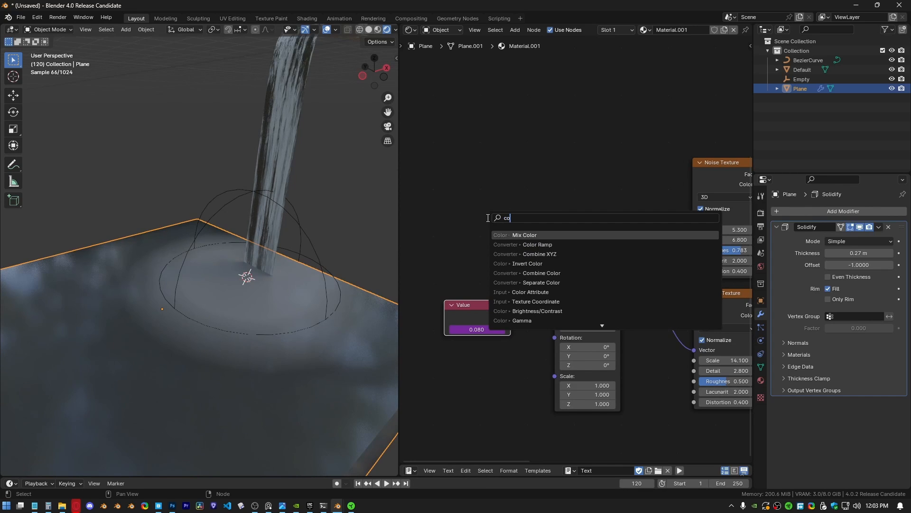
text(o)
click(525, 234)
click(443, 184)
drag(508, 233, 558, 261)
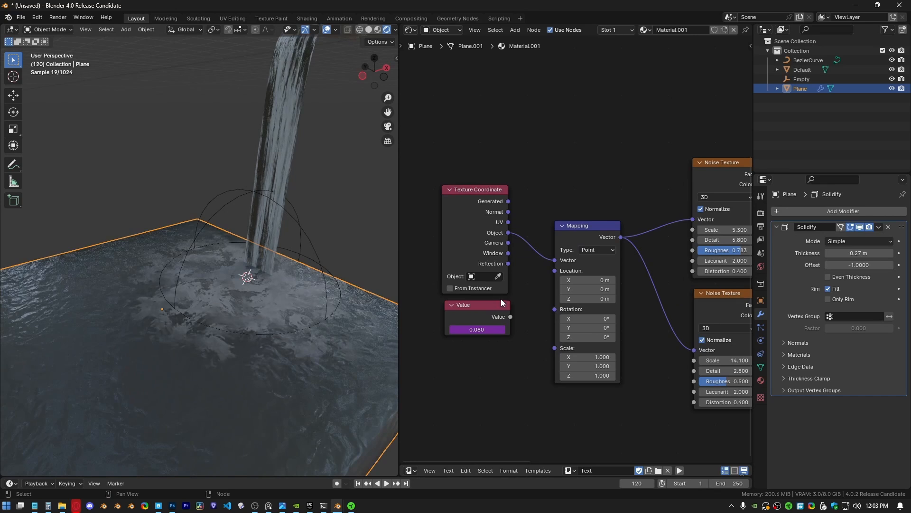
Step: Set the upper noise texture's Scale to 3.32
middle_drag(223, 284, 173, 280)
middle_drag(214, 257, 335, 309)
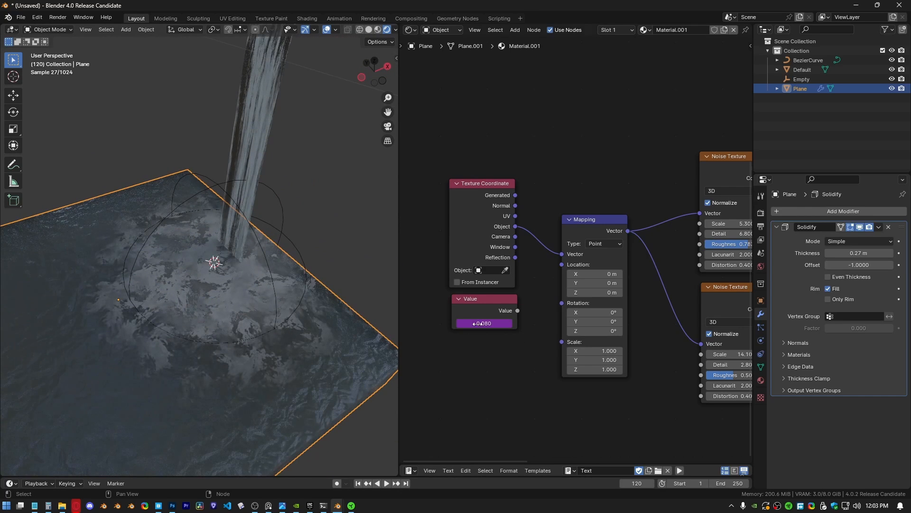
middle_drag(659, 288, 599, 306)
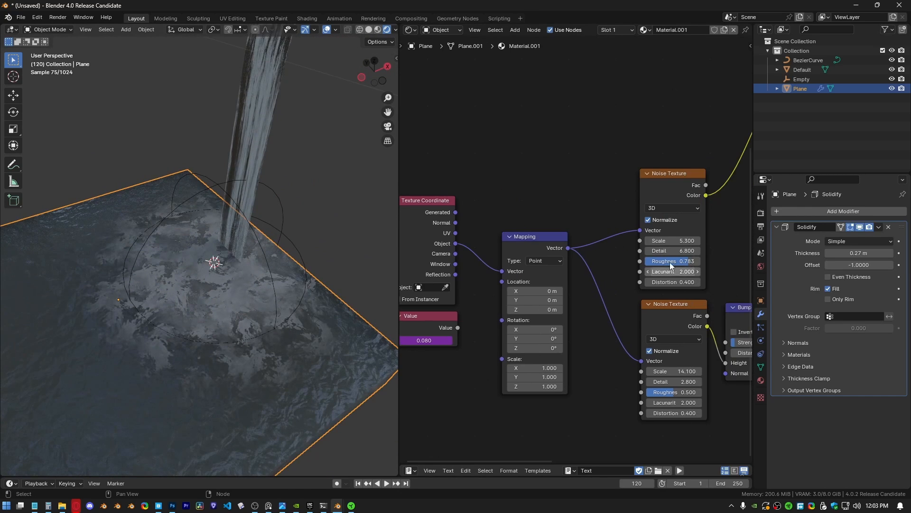
shift+drag(671, 240, 577, 241)
middle_drag(205, 284, 229, 261)
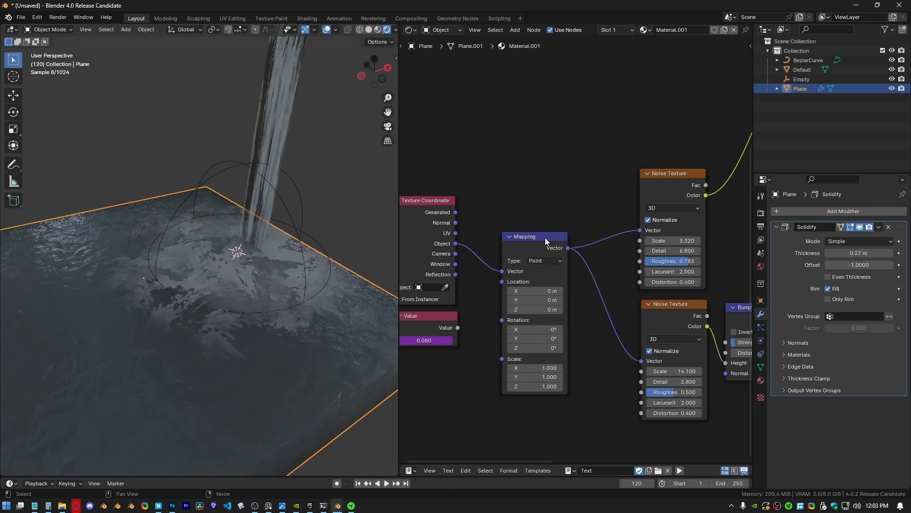
Step: Try shifting the Mapping node's X location to preview how the texture moves across the water
middle_drag(554, 268, 599, 246)
mouse_move(580, 271)
mouse_down()
mouse_move(675, 271)
mouse_move(581, 271)
mouse_move(595, 271)
mouse_up()
right_click(579, 271)
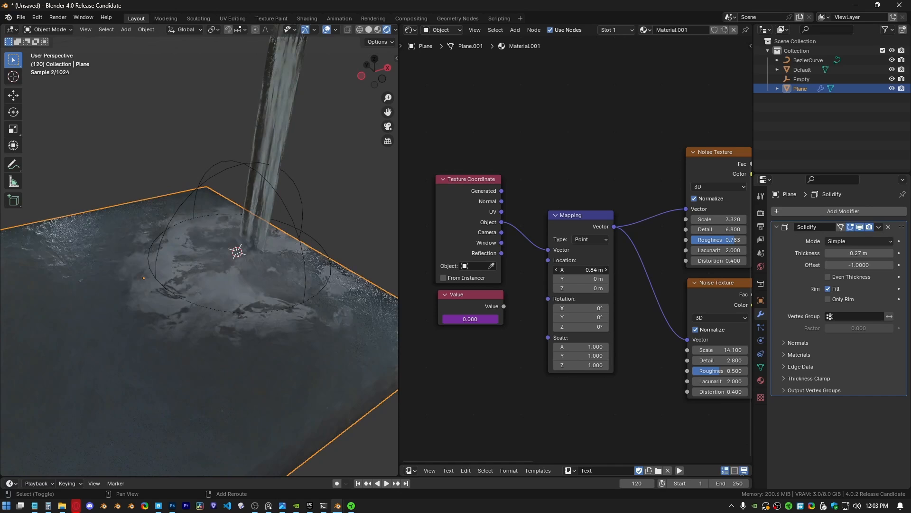
right_click(582, 270)
middle_drag(152, 258, 243, 170)
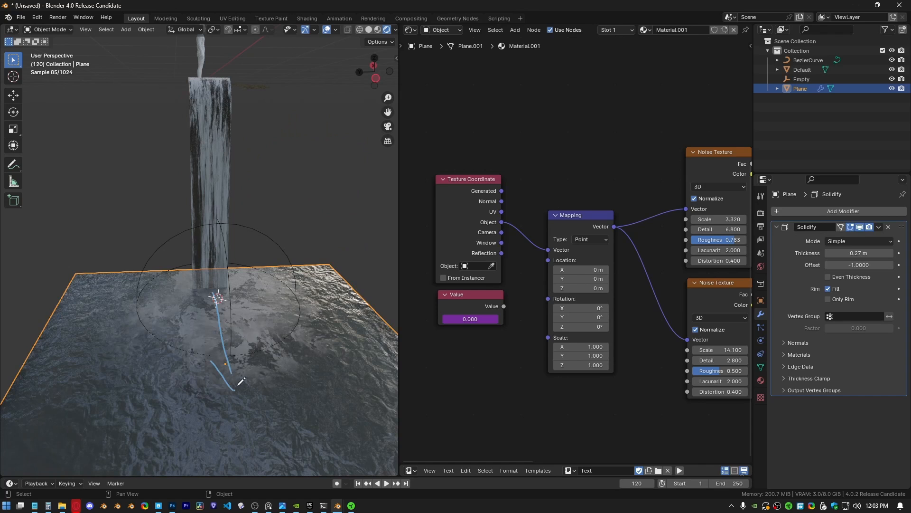
right_drag(238, 335, 229, 369)
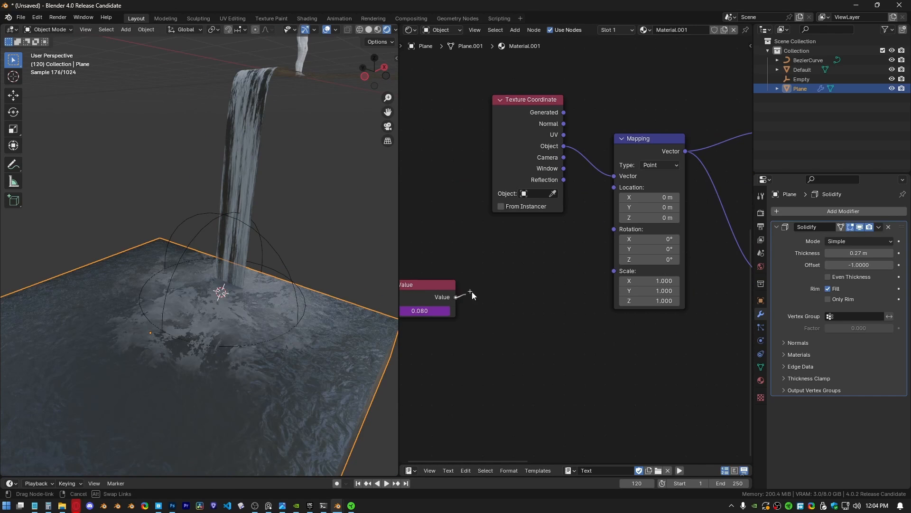
key(shift+a)
text(sep)
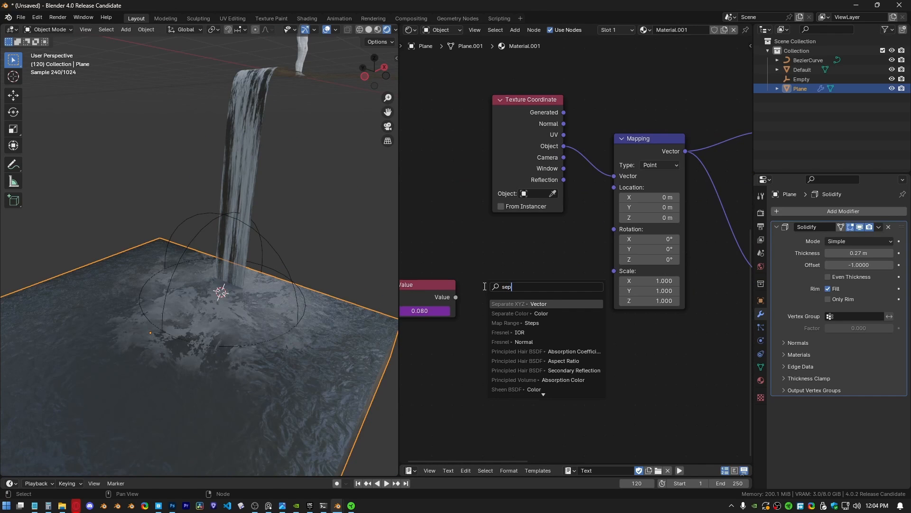
key(Return)
click(484, 286)
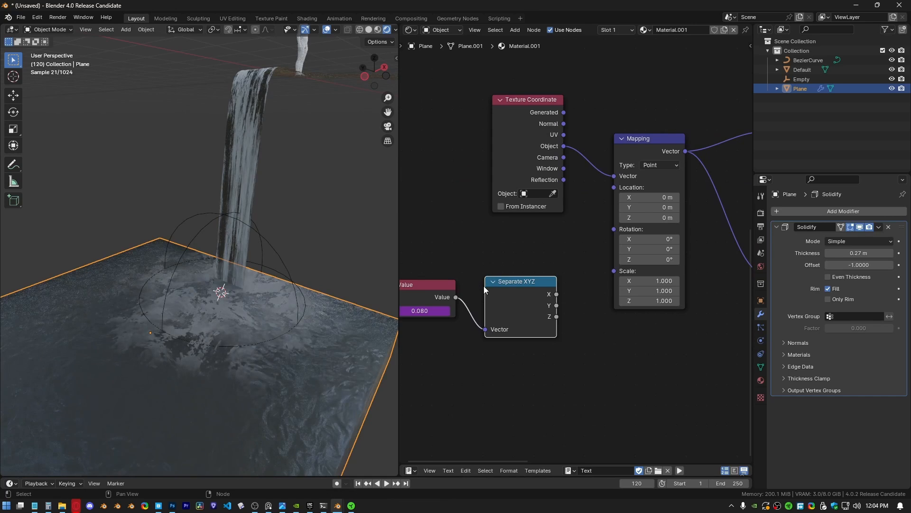
key(x)
Step: Add a Combine XYZ node, feed the Value node into its X input, and connect its Vector to the Mapping node's Location
key(shift+a)
text(comb)
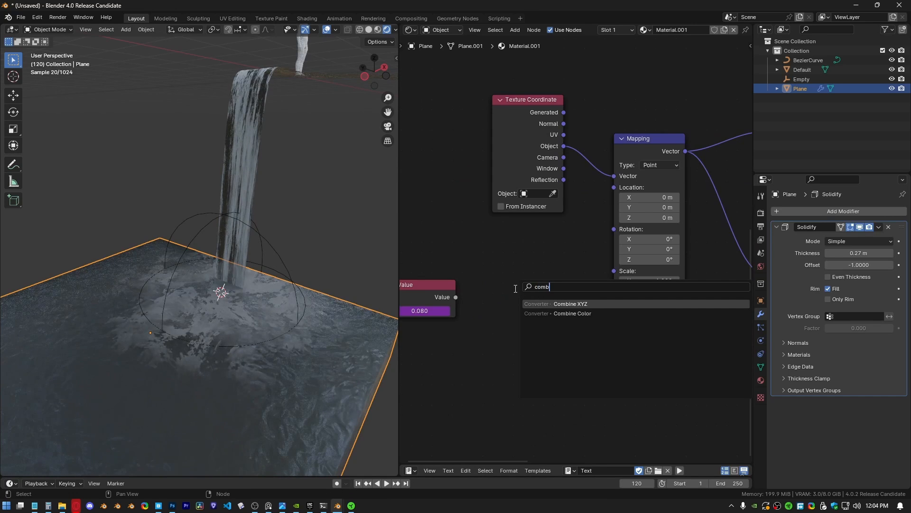
text(in)
key(Return)
click(478, 281)
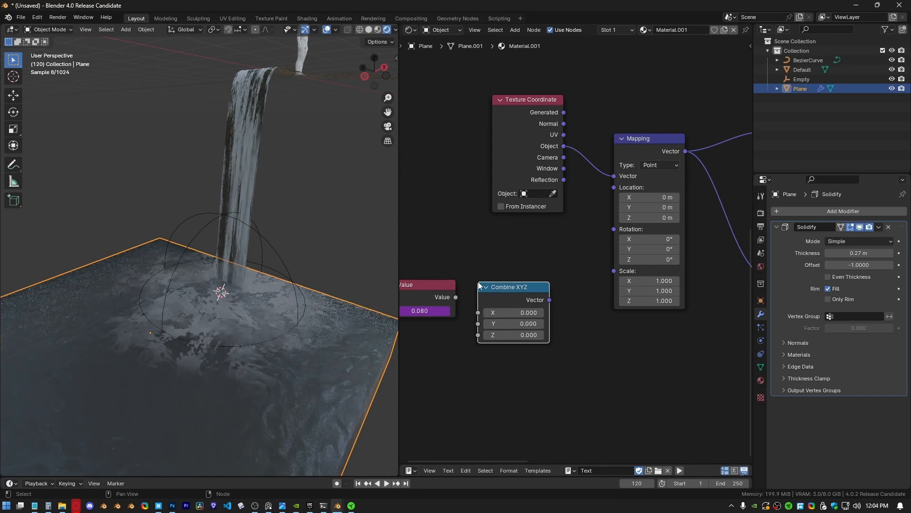
drag(549, 299, 614, 188)
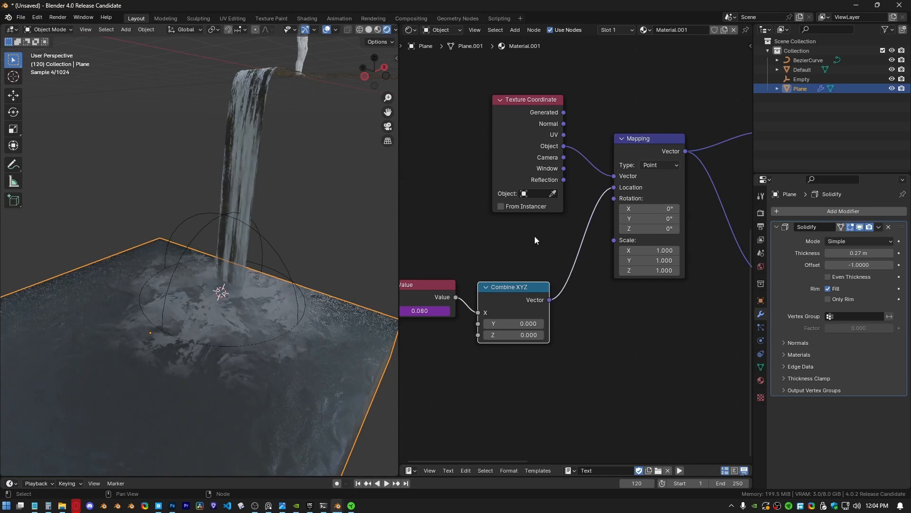
Step: Play the animation to check the flow, and change the Value node's driver expression to frame/600
key(space)
scroll(508, 277, up, 3)
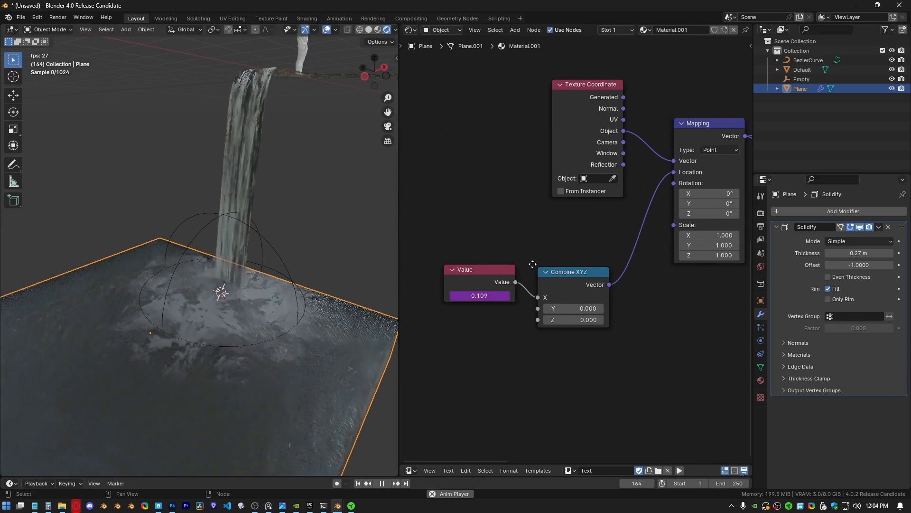
key(space)
click(471, 310)
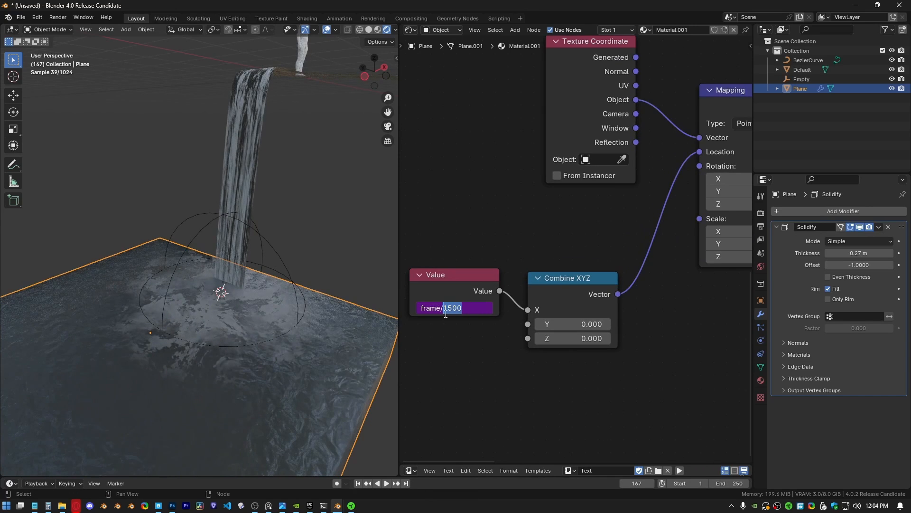
key(Return)
key(space)
Step: Change the Value node's driver expression to frame/200 and play the animation to check the flow speed
click(451, 311)
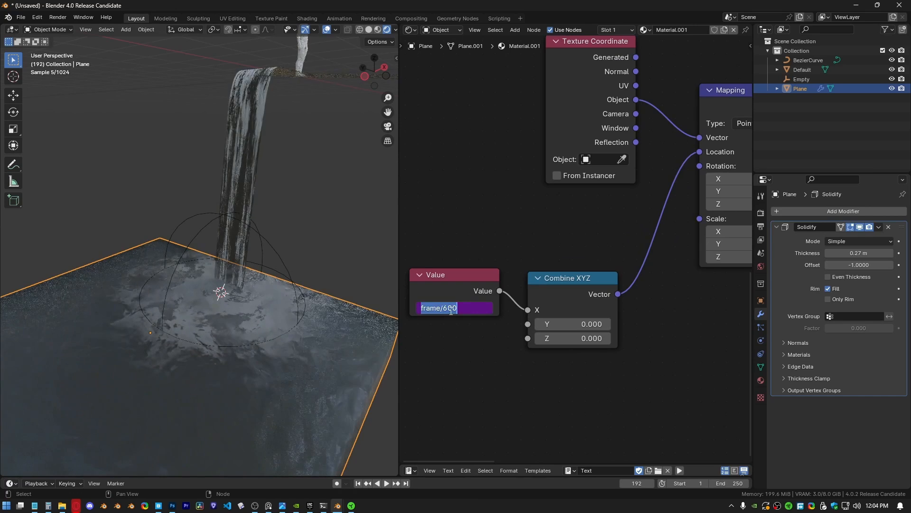
text(200)
key(Return)
key(space)
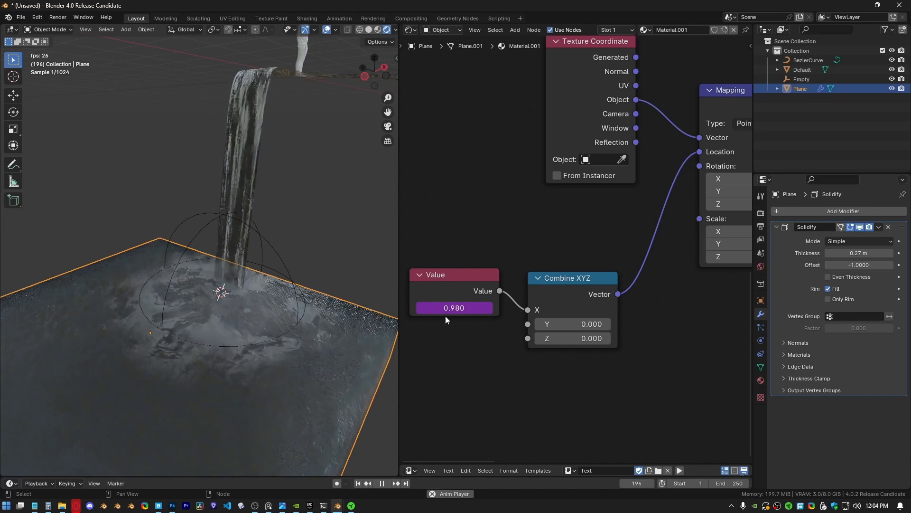
key(space)
Step: Change the Value node's driver expression to frame/80 and play the animation to preview the faster flow
click(457, 311)
drag(458, 311, 446, 314)
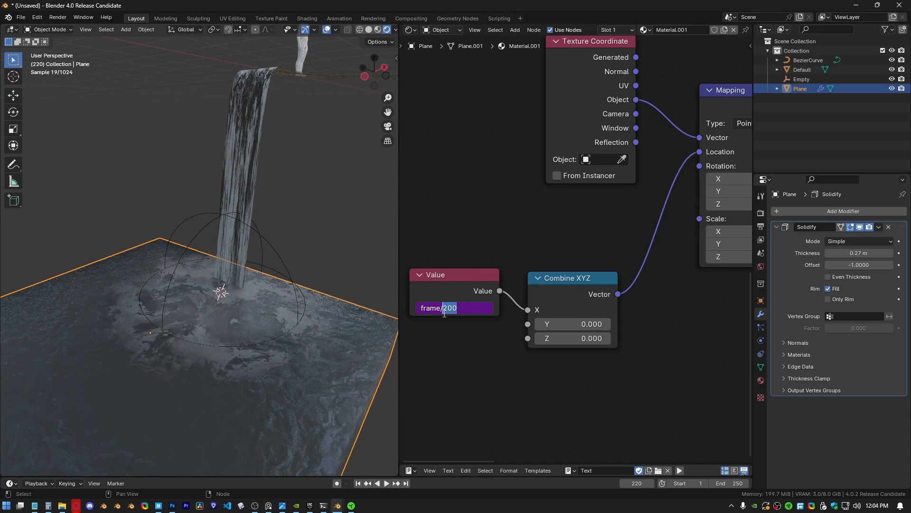
text(80)
key(Return)
key(space)
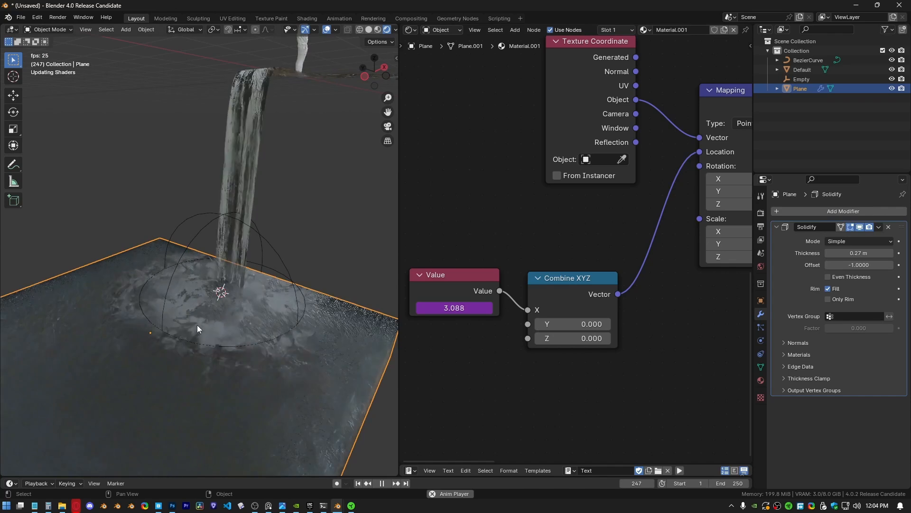
Step: Stop the playback and set the upper Noise Texture's dimensions to 4D
mouse_move(218, 301)
middle_down()
mouse_move(234, 319)
mouse_move(172, 286)
mouse_move(223, 305)
middle_up()
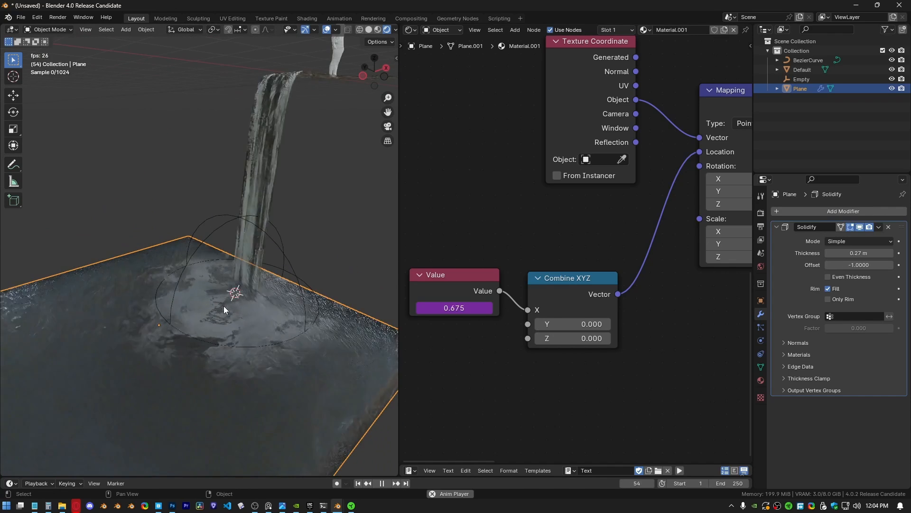
key(space)
scroll(493, 260, down, 3)
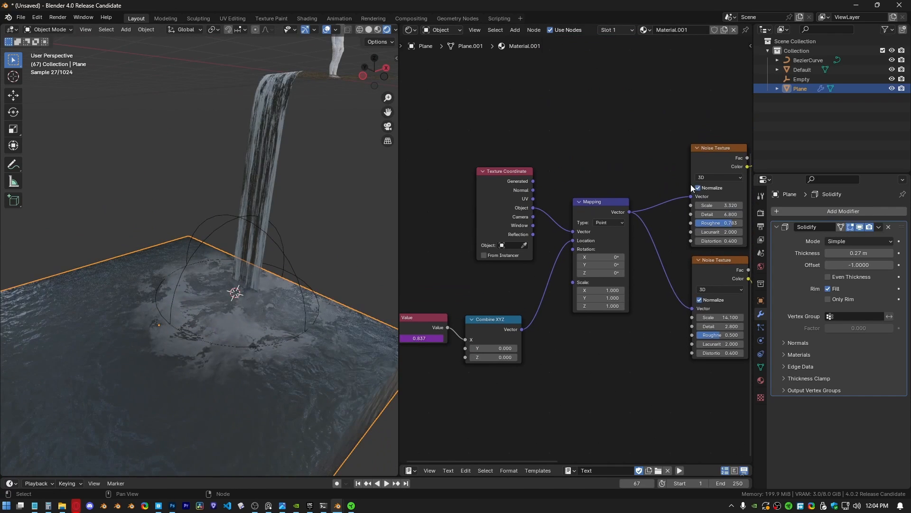
click(713, 177)
click(715, 223)
middle_drag(499, 271, 522, 255)
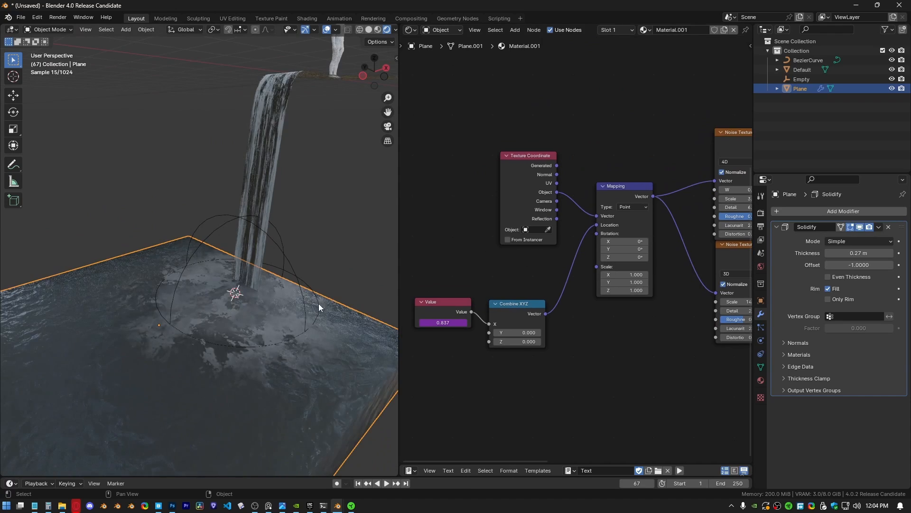
Step: Play the animation and examine the foam pattern around the waterfall's base up close
key(space)
middle_drag(236, 306, 221, 318)
scroll(237, 320, up, 2)
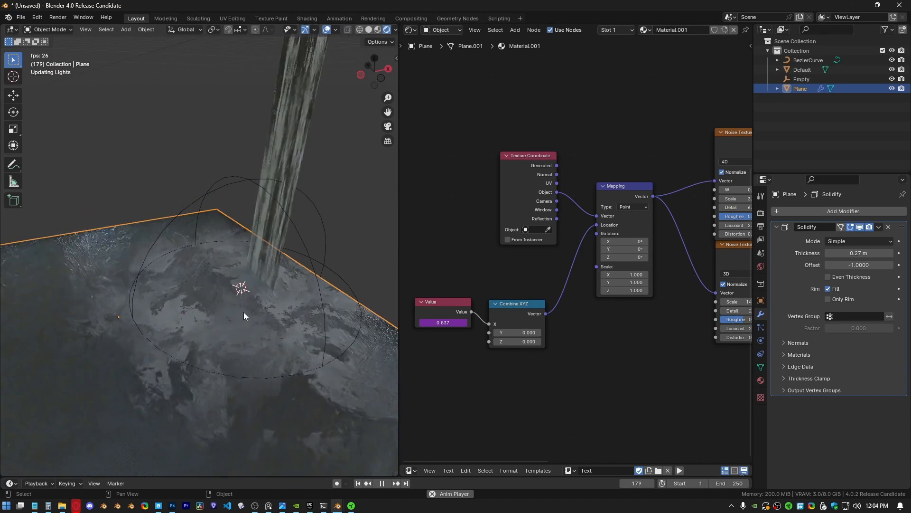
middle_drag(243, 312, 188, 282)
key(space)
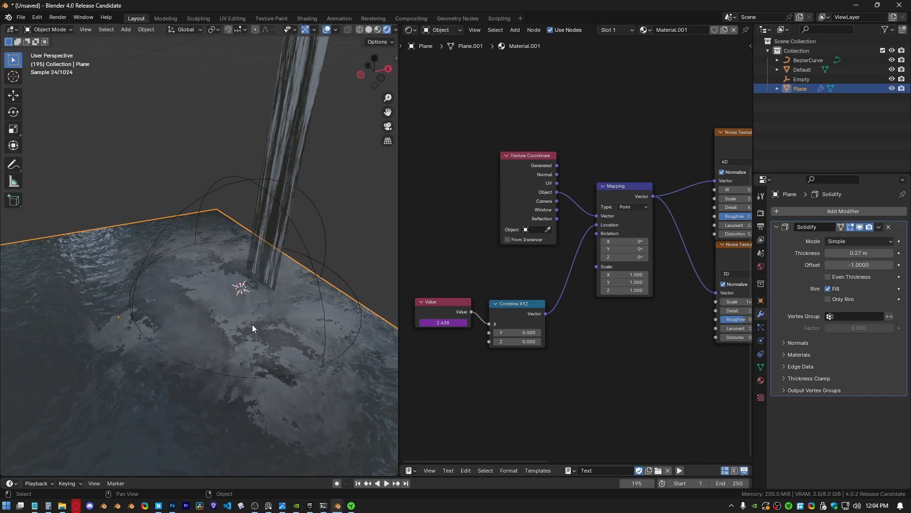
Step: Connect the Value node's output to the 4D Noise Texture's W input and play the animation to check the evolving foam
drag(472, 312, 715, 190)
middle_drag(688, 199, 575, 253)
key(space)
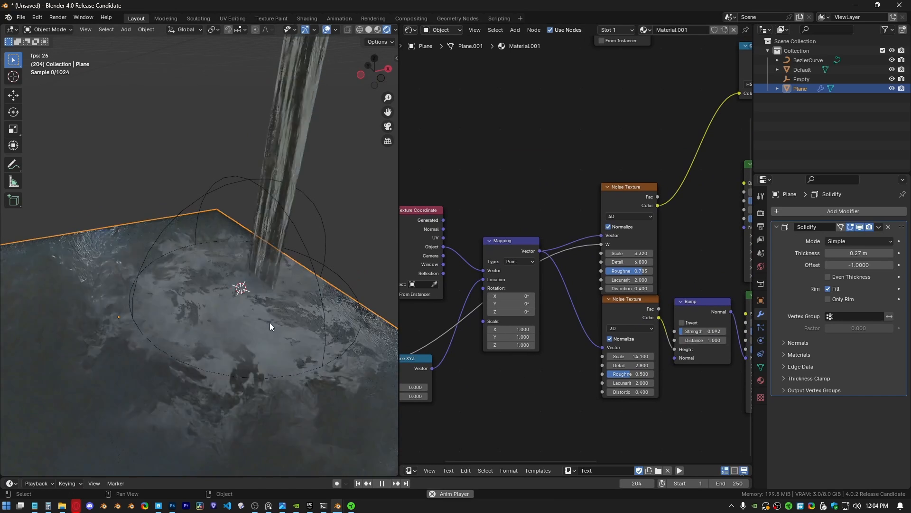
middle_drag(269, 323, 239, 311)
key(space)
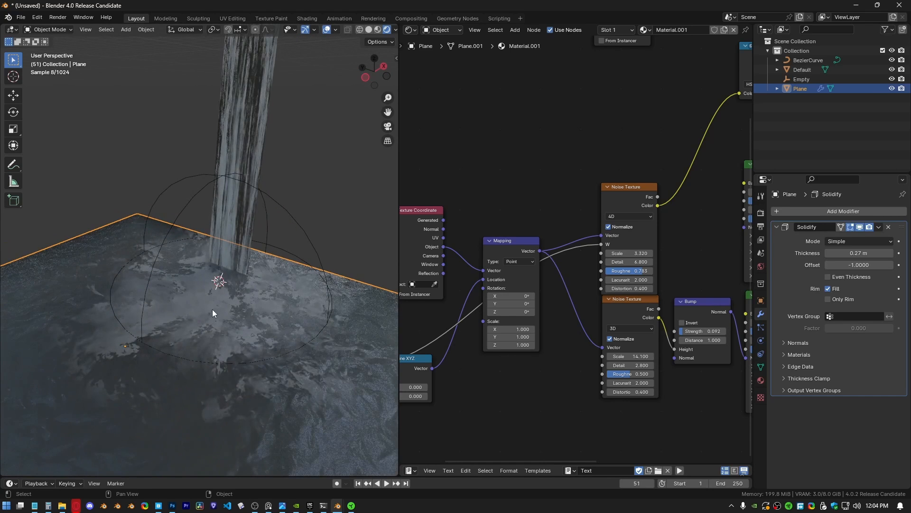
Step: Nudge the Mapping node slightly upward and replay the animation to check how fast the foam pattern changes
middle_drag(515, 281, 523, 331)
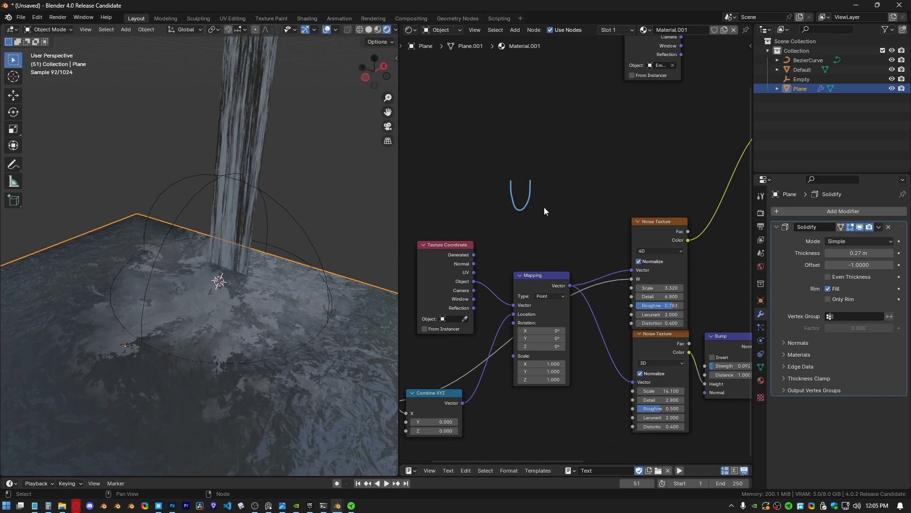
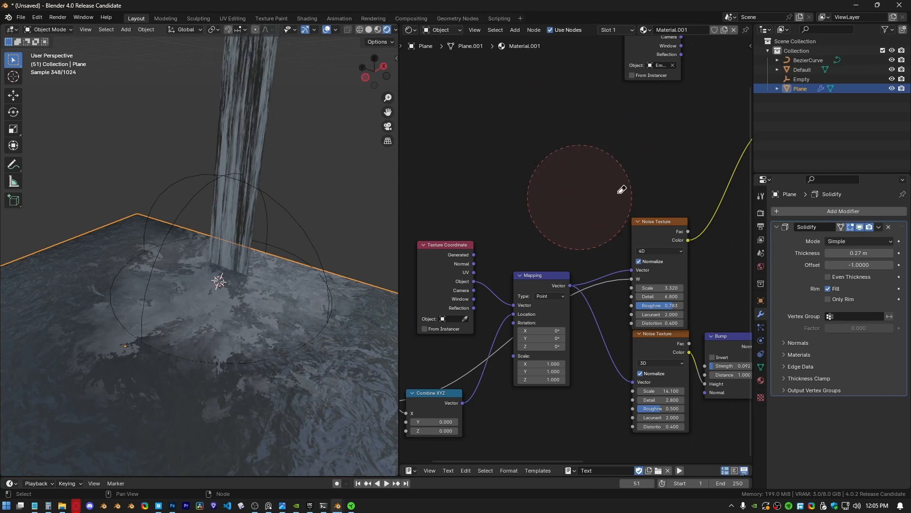
middle_drag(595, 291, 579, 258)
drag(527, 243, 522, 231)
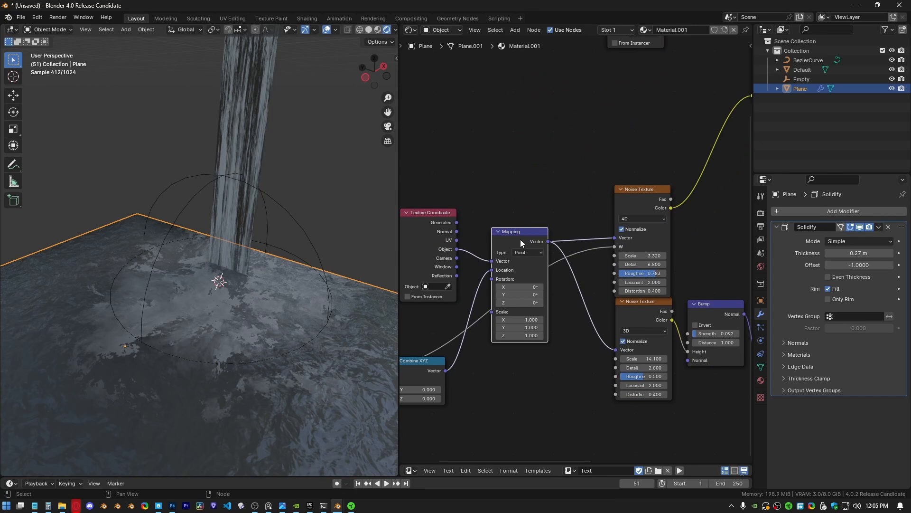
key(space)
middle_drag(223, 294, 189, 292)
key(space)
Step: Insert a Math node set to Divide between the Value node and the noise's W input, moving the Texture Coordinate node clear
middle_drag(469, 388, 577, 288)
key(ctrl+f)
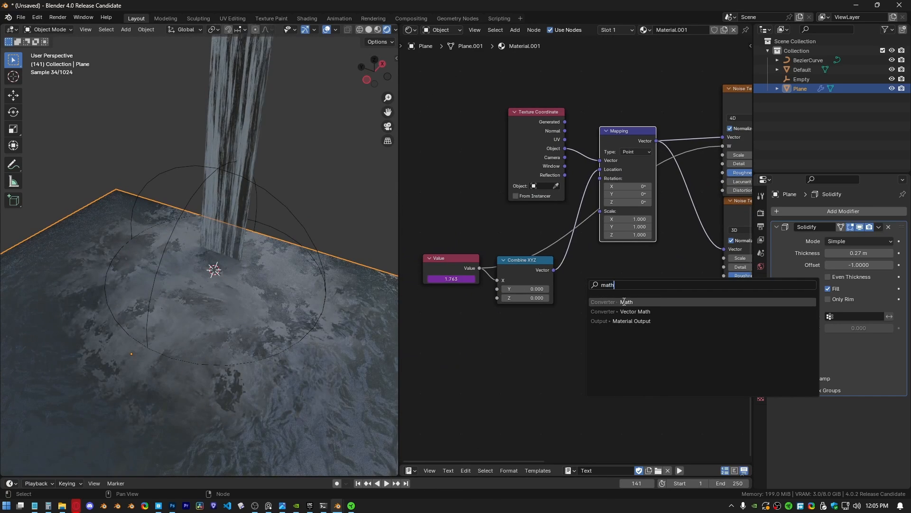
click(625, 302)
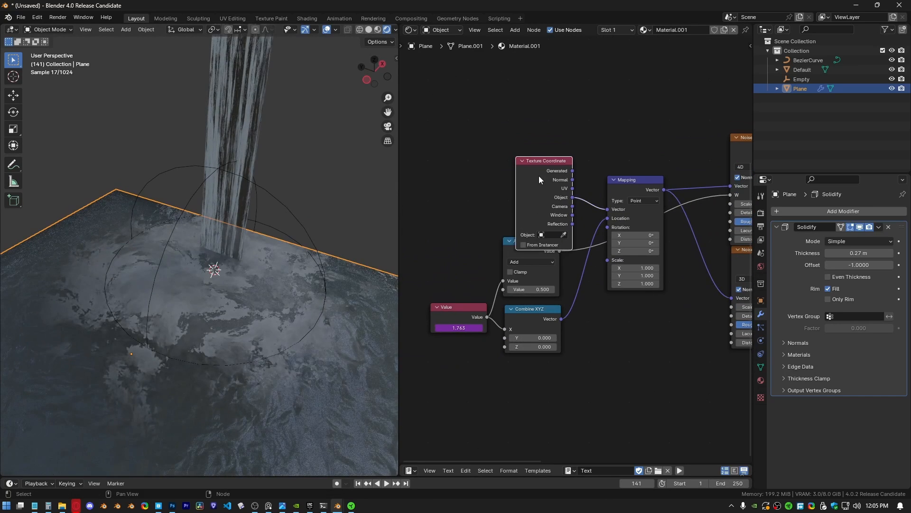
drag(539, 179, 525, 144)
scroll(517, 259, up, 2)
click(517, 266)
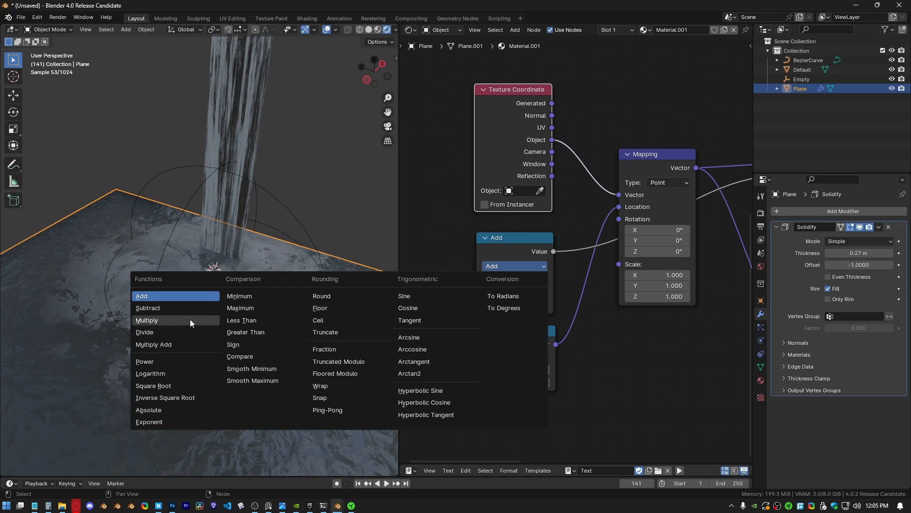
click(178, 332)
Step: Set the Divide node's second value to 6.100 and play the animation to check the slower foam evolution
middle_drag(483, 317, 523, 309)
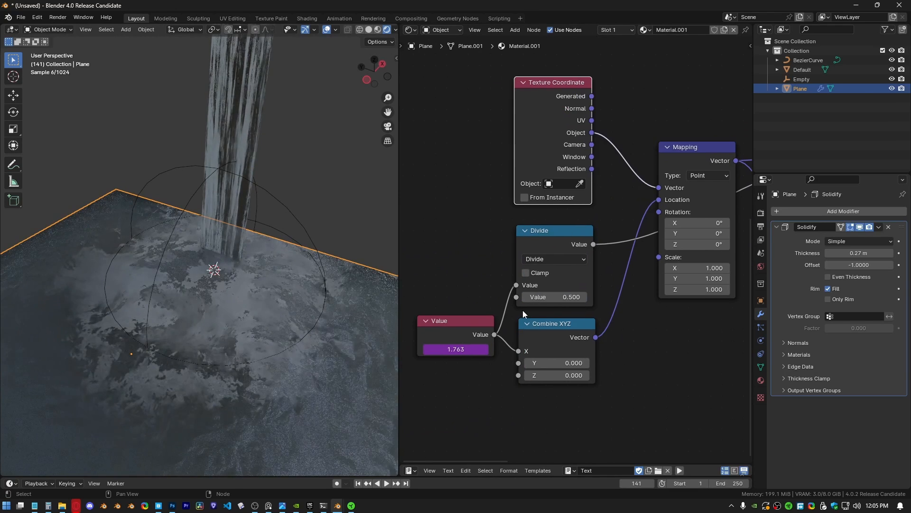
drag(559, 301, 693, 301)
shift+middle_drag(214, 296, 305, 297)
key(space)
key(space)
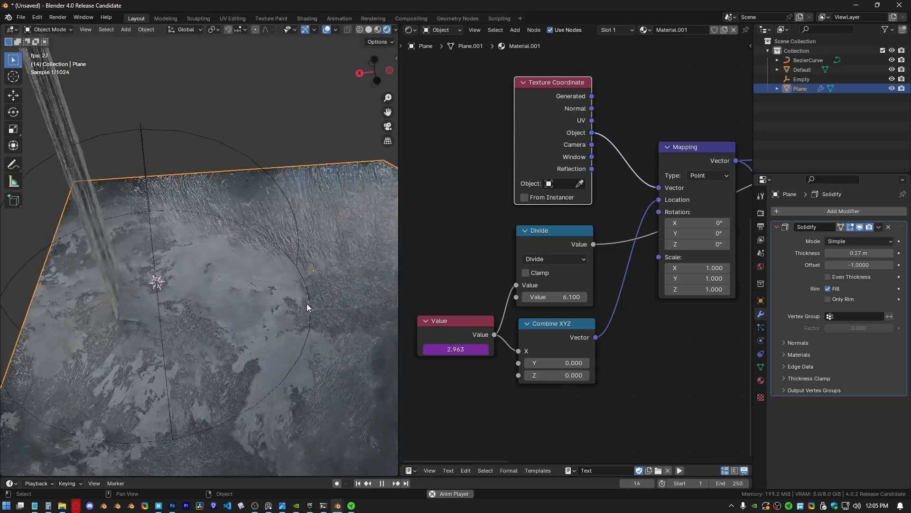
scroll(306, 304, down, 1)
key(space)
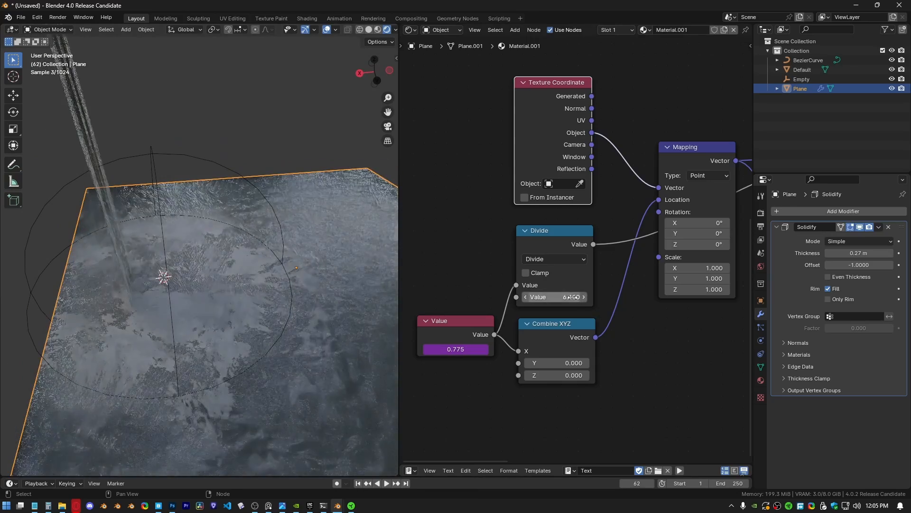
Step: Set the Divide node's second value to 5.000 and play the animation to check the foam from several angles
drag(568, 297, 540, 297)
key(space)
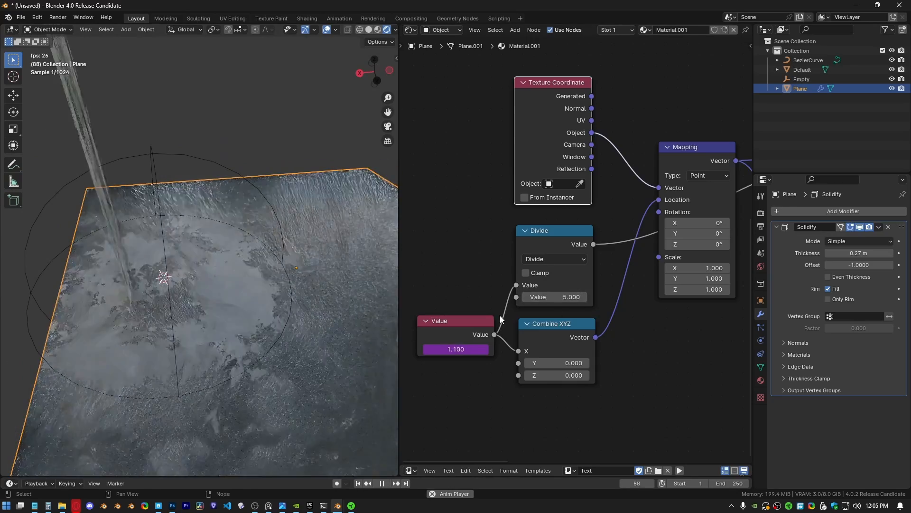
middle_drag(85, 283, 201, 294)
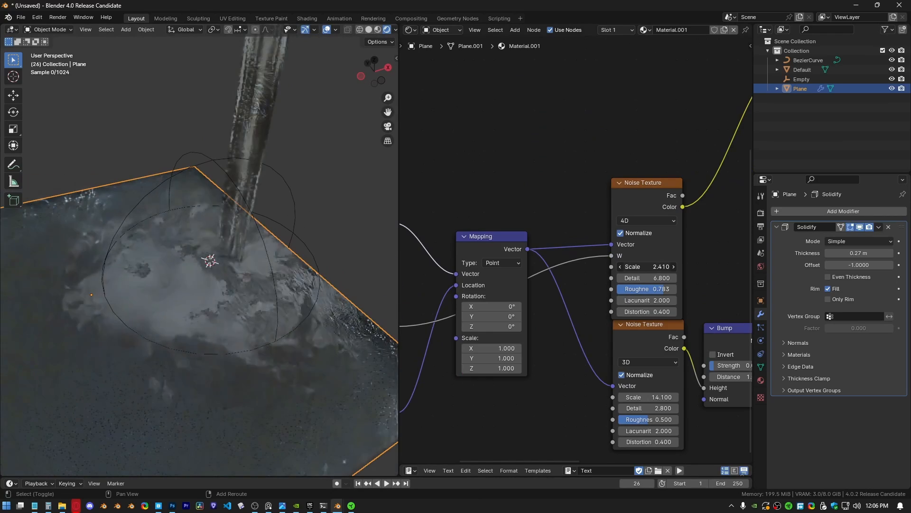
middle_drag(197, 291, 214, 276)
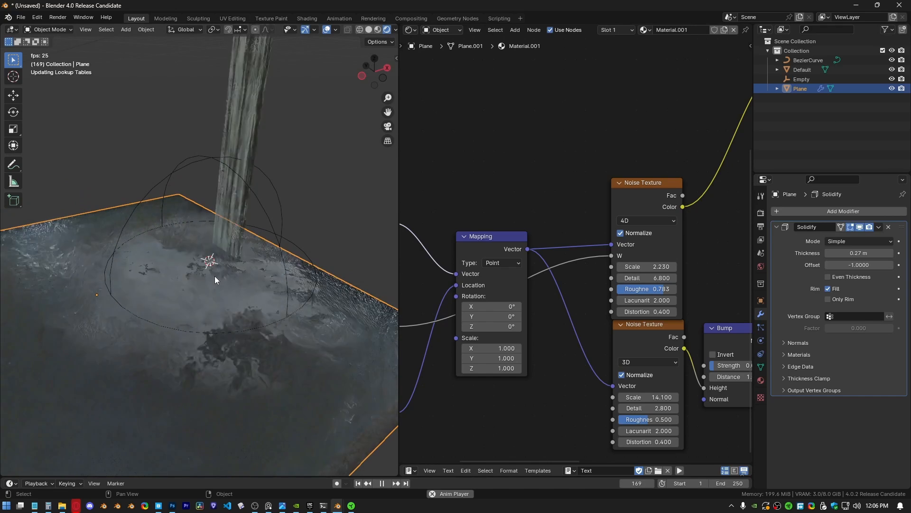
mouse_move(214, 275)
middle_down()
mouse_move(216, 291)
mouse_move(204, 278)
middle_up()
key(space)
scroll(663, 293, up, 2)
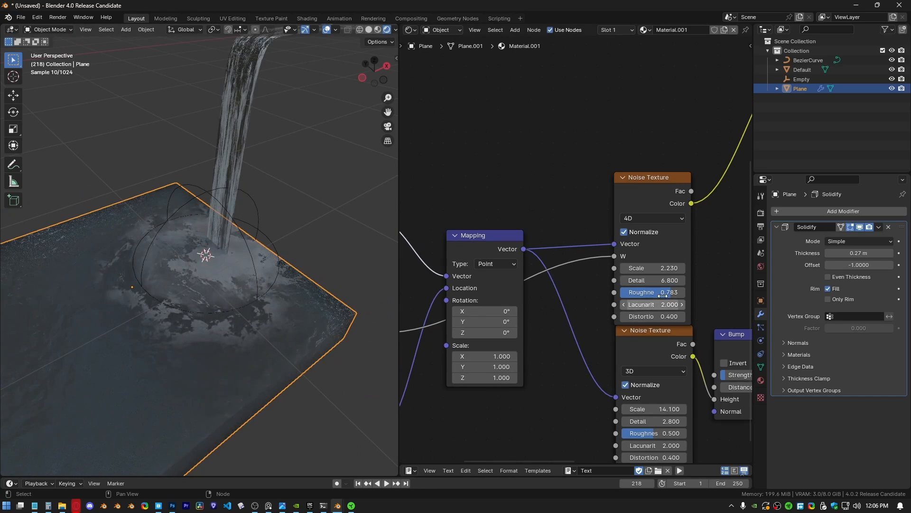
Step: Lower the Divide node's second value to about 4.340 to speed up the foam evolution
middle_drag(543, 314, 590, 279)
middle_drag(452, 319, 565, 291)
shift+drag(489, 336, 468, 336)
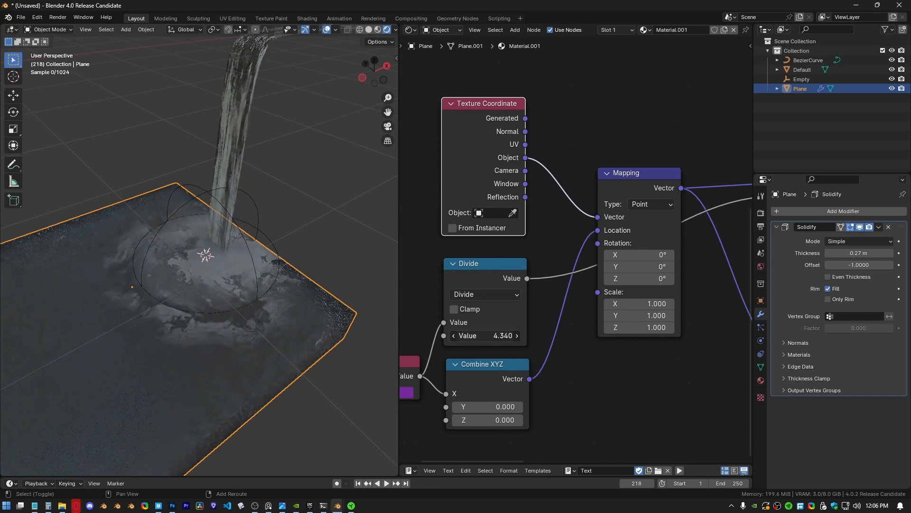
Step: Set the 4D Noise Texture's Scale to 2.670 and play the animation to inspect the foam where the waterfall lands
scroll(628, 290, down, 4)
middle_drag(629, 291, 483, 336)
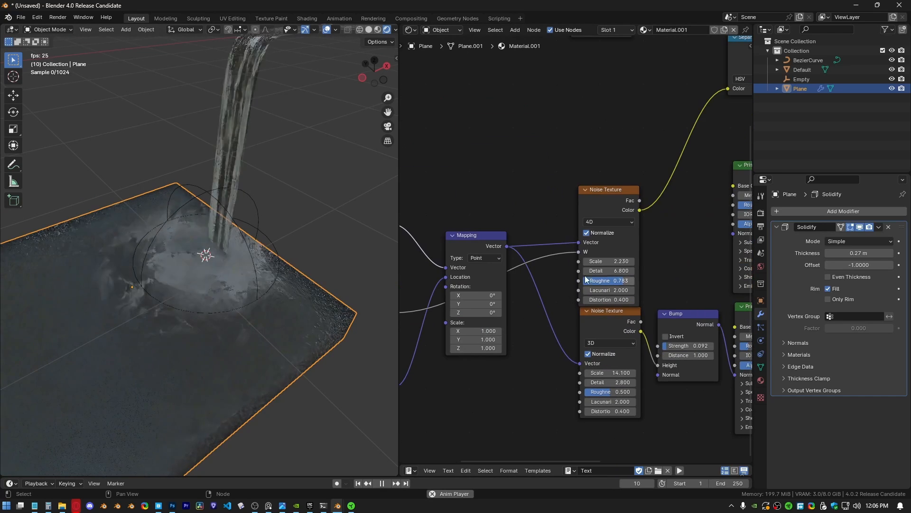
shift+drag(608, 261, 629, 261)
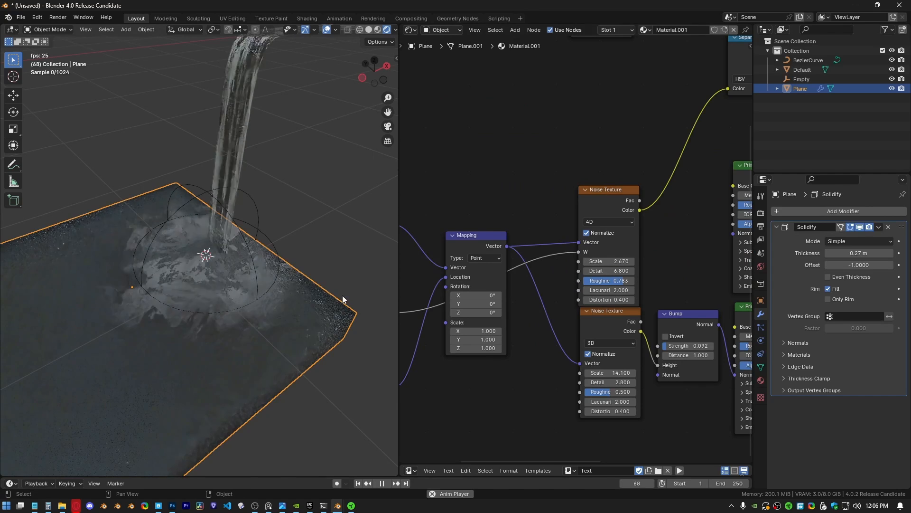
scroll(264, 305, up, 1)
middle_drag(264, 306, 222, 283)
key(space)
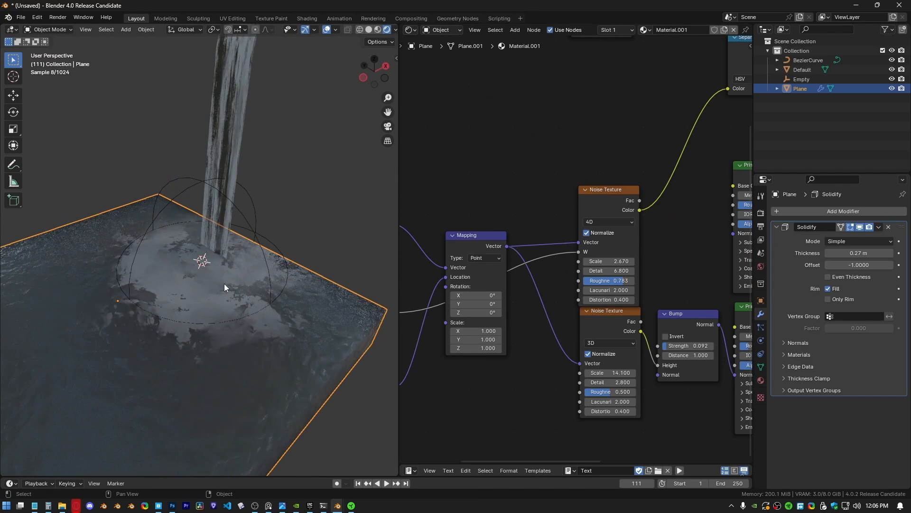
key(space)
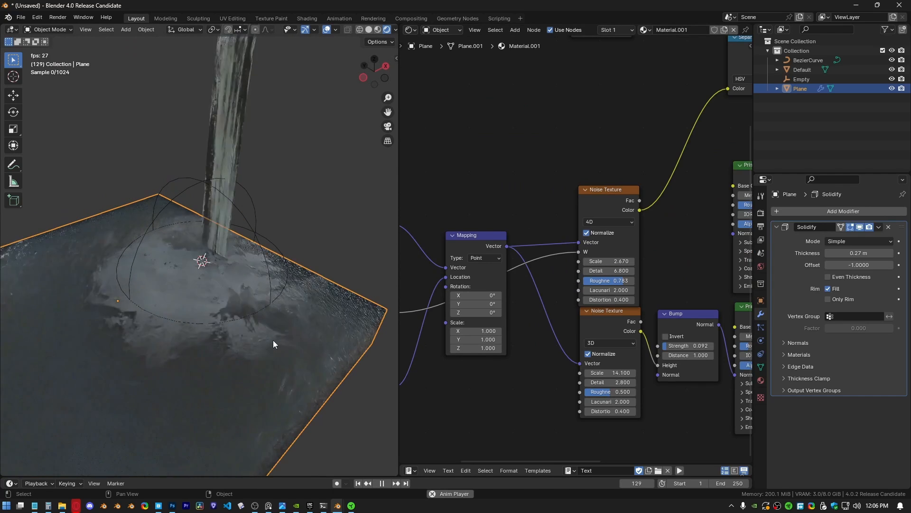
scroll(220, 283, up, 3)
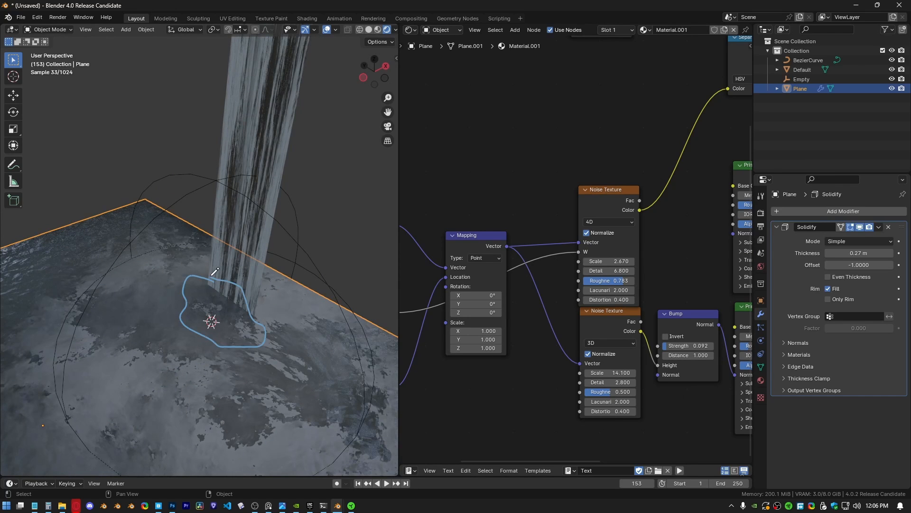
Step: Preview the output of the Add math node that follows the Length node on the water plane
scroll(337, 297, down, 5)
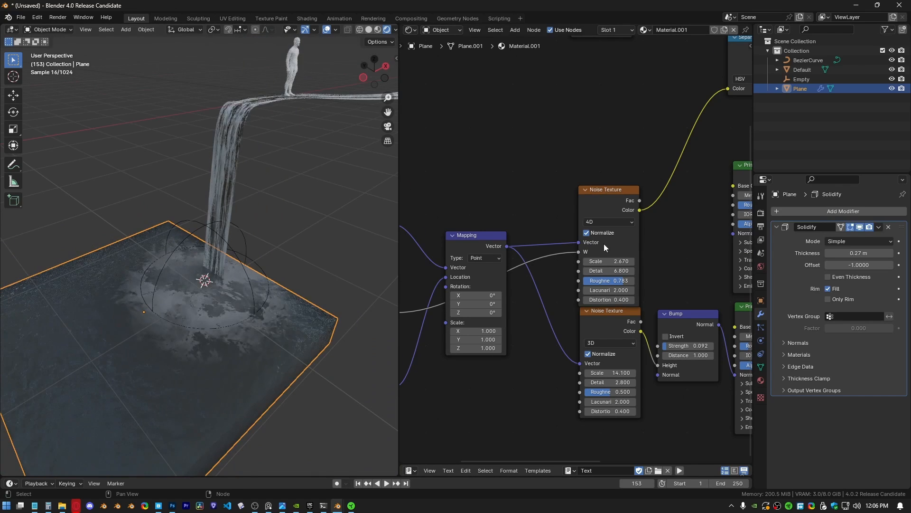
scroll(604, 244, down, 7)
middle_drag(669, 211, 501, 338)
scroll(506, 200, up, 5)
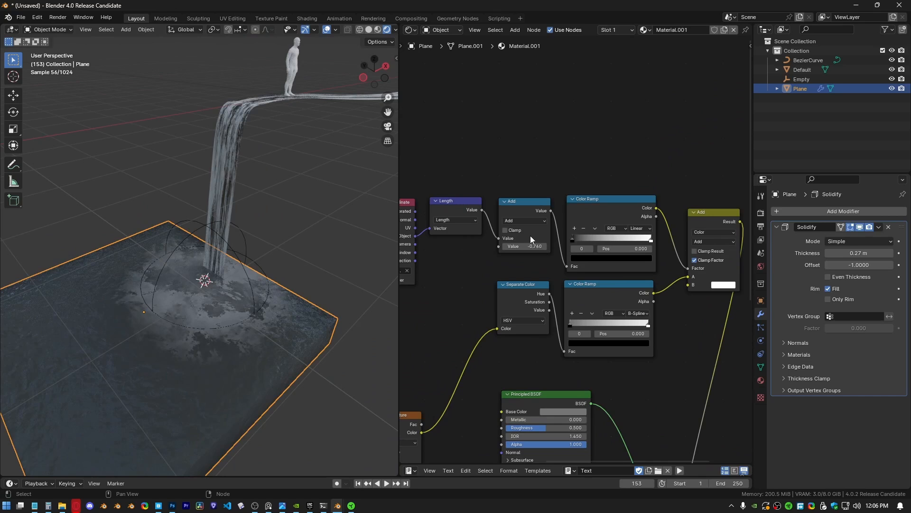
ctrl+shift+click(541, 211)
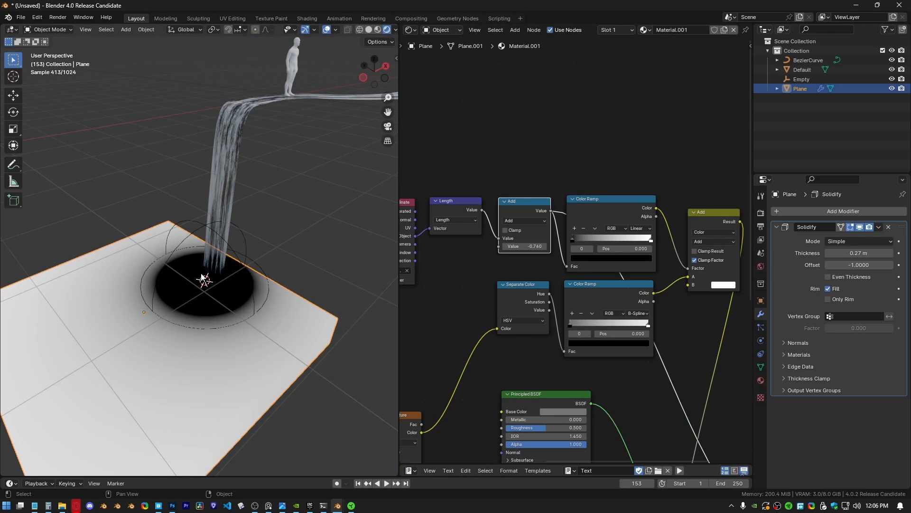
Step: Duplicate the Add mix node, chaining the original's Result into the copy's A and the upper Color Ramp's Color into B
middle_drag(718, 216, 617, 241)
click(619, 240)
key(shift+d)
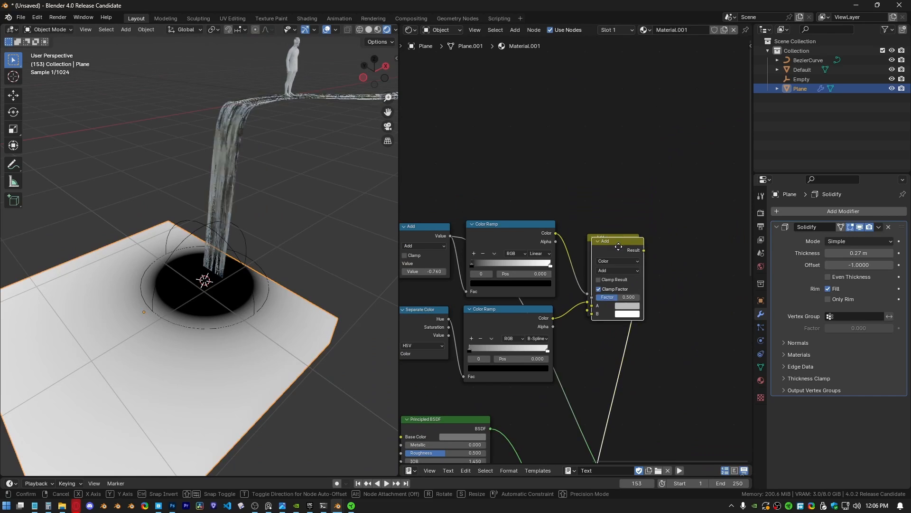
click(661, 247)
drag(662, 245, 676, 159)
middle_drag(505, 211, 529, 187)
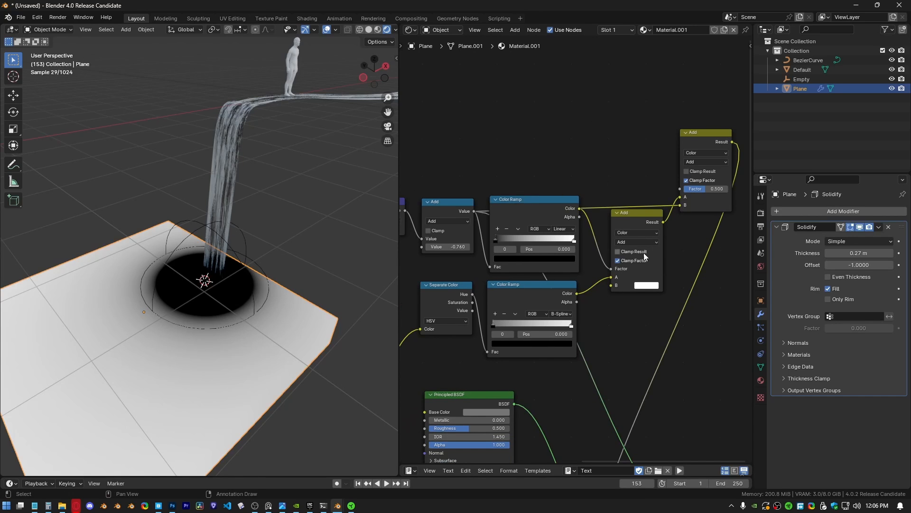
Step: Restore the full material preview by viewing the Mix Shader's output on the water plane
middle_drag(664, 209, 630, 275)
scroll(553, 297, down, 6)
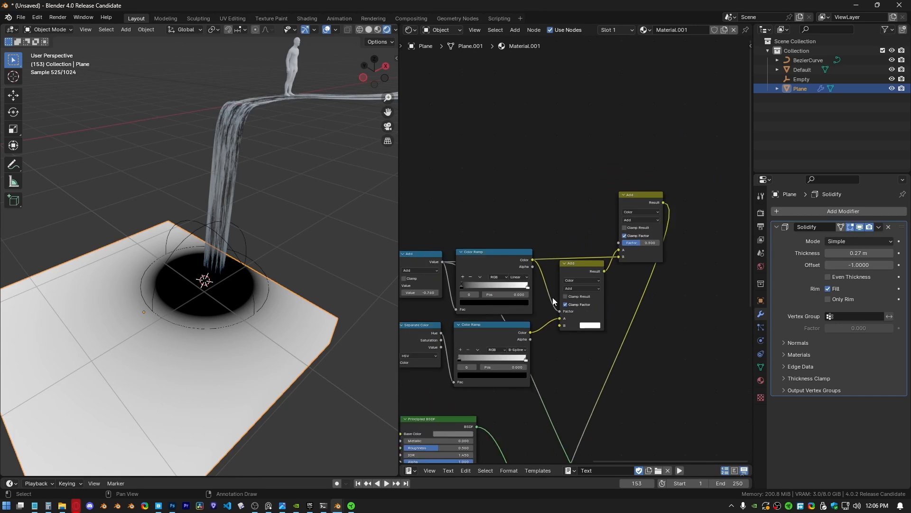
middle_drag(599, 404, 602, 290)
ctrl+shift+click(588, 343)
Step: Duplicate the upper Color Ramp with its links, placing the copy above it to feed the new Add mix node's B input
middle_drag(630, 184, 590, 295)
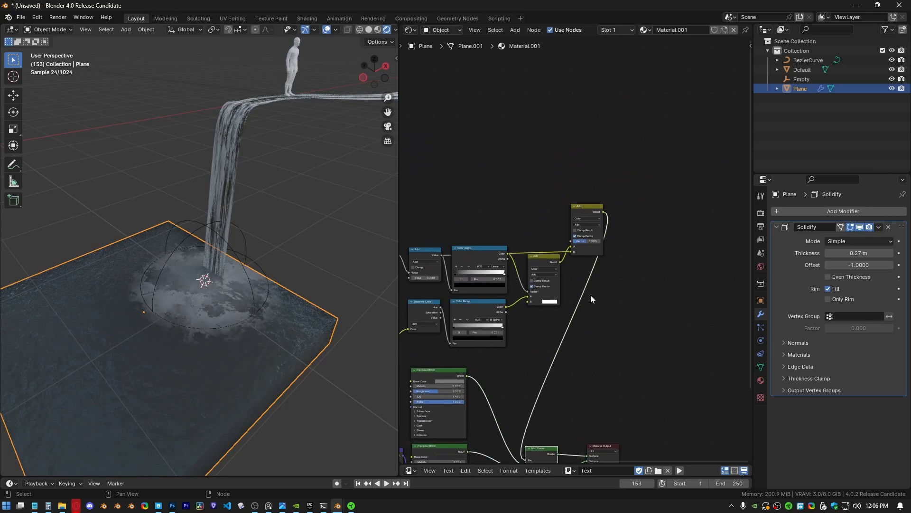
scroll(590, 294, up, 6)
middle_drag(509, 256, 614, 307)
click(507, 269)
key(shift+d)
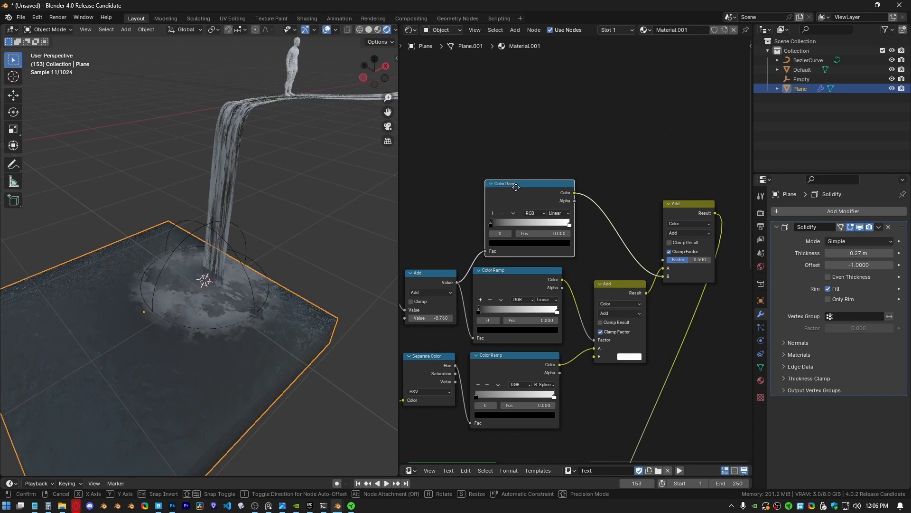
click(522, 176)
Step: Tighten the topmost Color Ramp into a hard edge, setting its white stop to position 0.064
scroll(522, 278, up, 2)
mouse_move(477, 250)
mouse_down()
mouse_move(520, 249)
mouse_move(482, 252)
mouse_up()
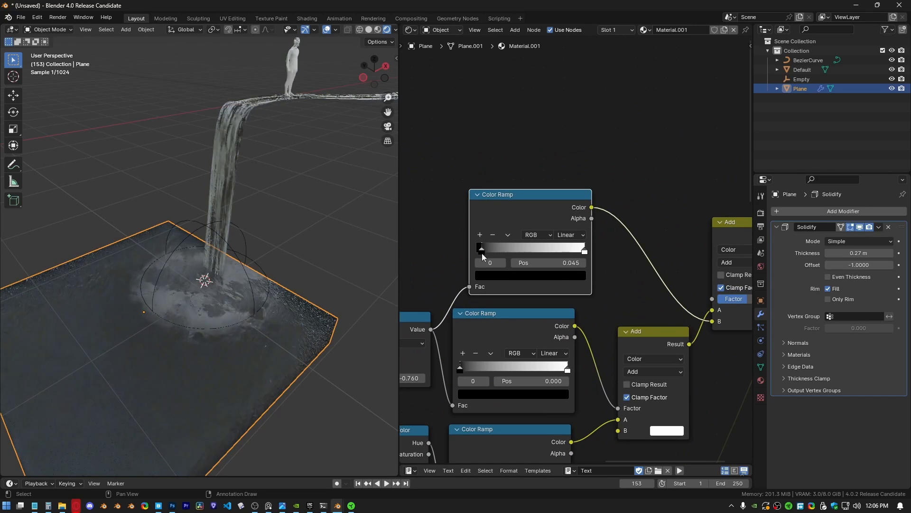
drag(577, 255, 480, 257)
Step: Switch the last Add mix node to the Mix blending mode and try different Factor values
middle_drag(615, 278, 519, 280)
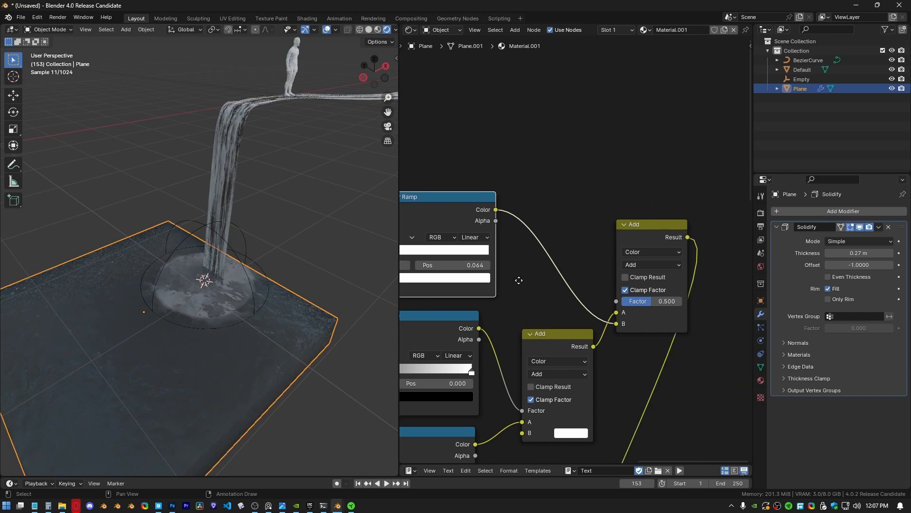
click(643, 267)
click(658, 29)
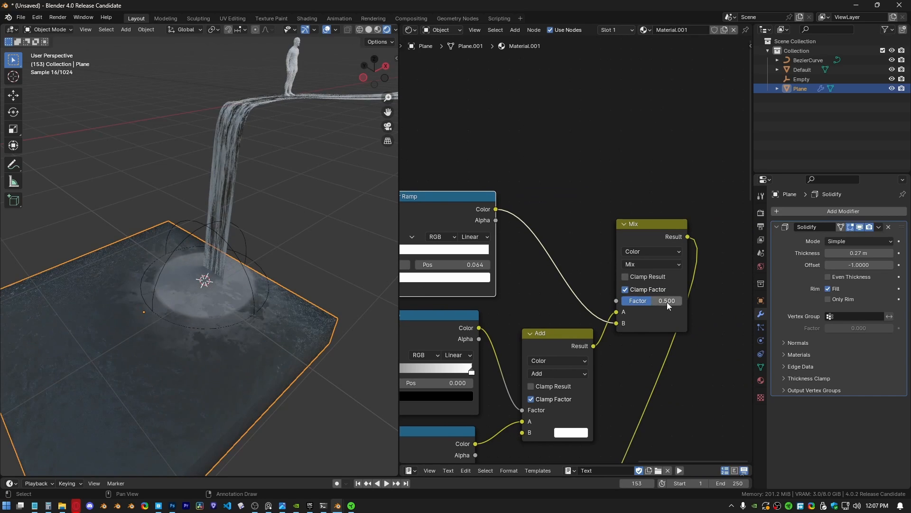
drag(668, 301, 648, 301)
Step: Duplicate the Add math node above the original and wire the copy between the Length node and the topmost Color Ramp
middle_drag(510, 304, 600, 303)
scroll(538, 298, down, 4)
middle_drag(538, 299, 565, 298)
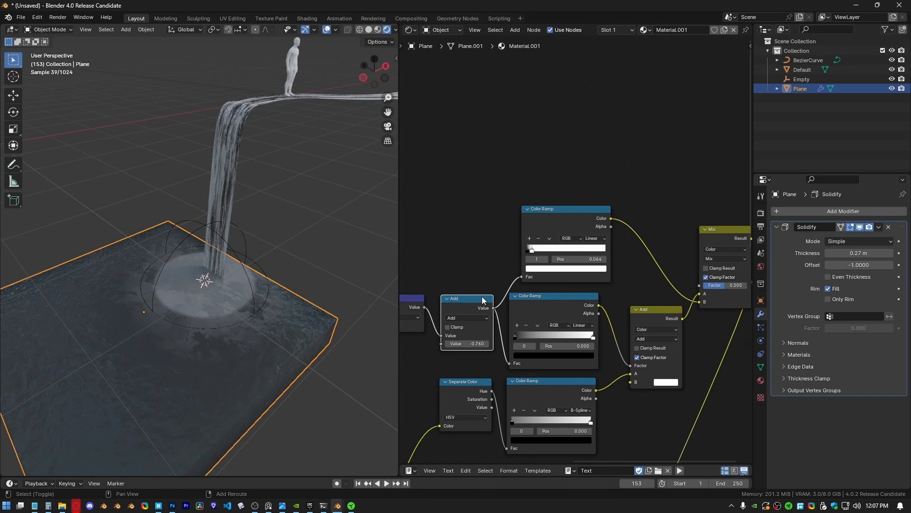
key(shift+d)
click(486, 231)
middle_drag(412, 329, 497, 315)
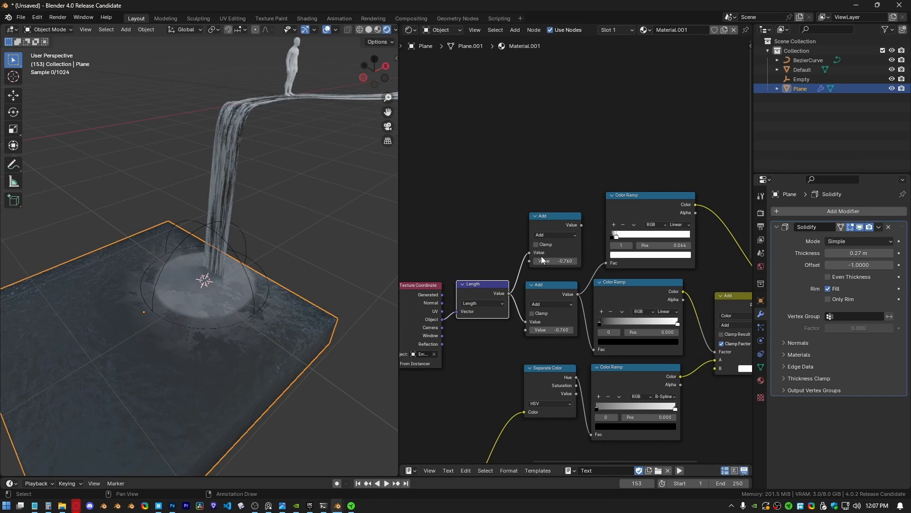
Step: Soften the upper mask by setting the topmost Color Ramp's white stop to 1.000 and the copied Add node's Value to 0.040
middle_drag(577, 235, 517, 251)
scroll(521, 298, up, 3)
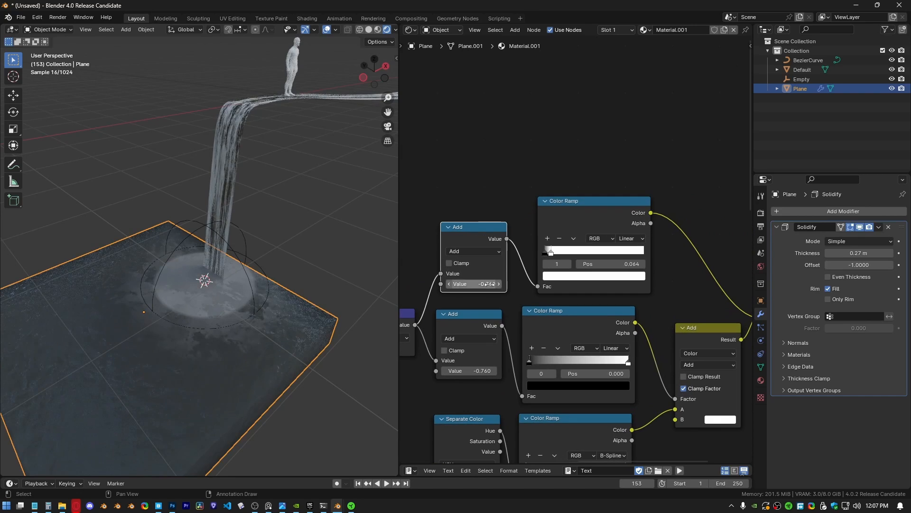
drag(473, 284, 488, 284)
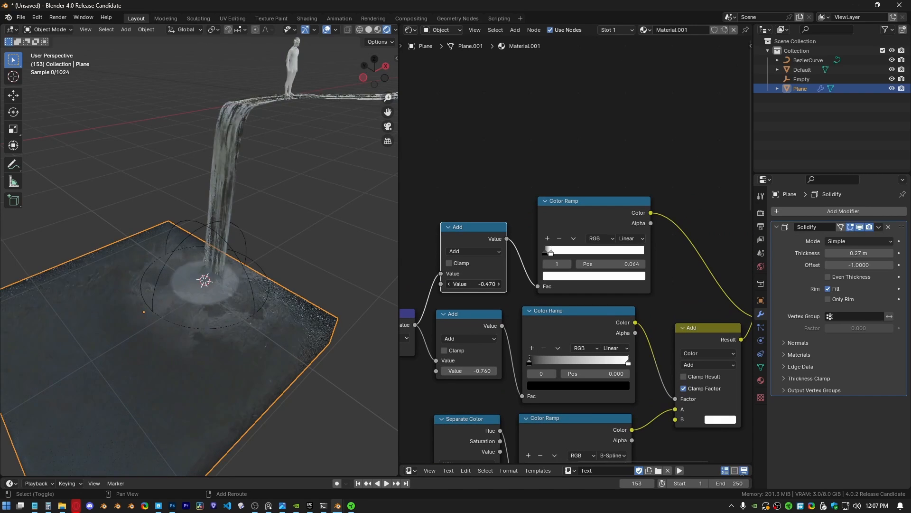
drag(604, 257, 665, 251)
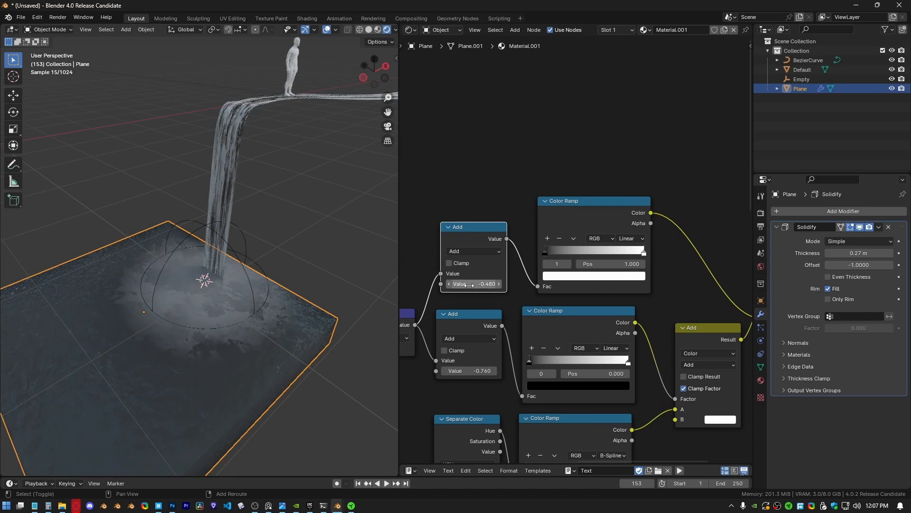
drag(474, 284, 501, 284)
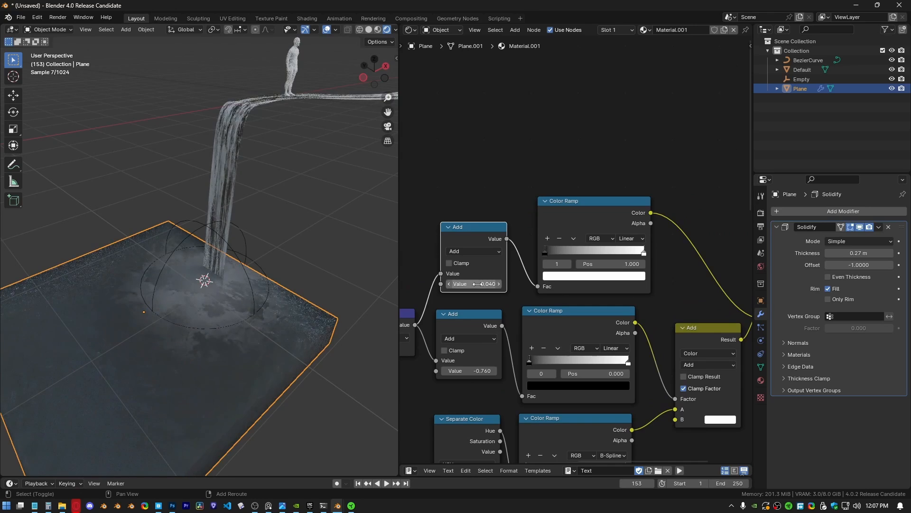
Step: Try the Darken, Lighten, Linear Light, Subtract and Color blending modes on the last mix node
middle_drag(742, 306, 524, 297)
click(577, 253)
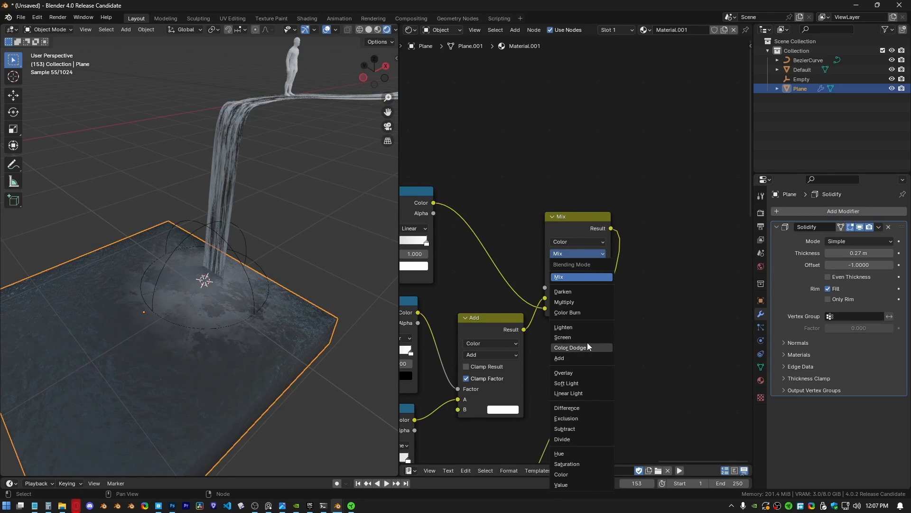
click(575, 262)
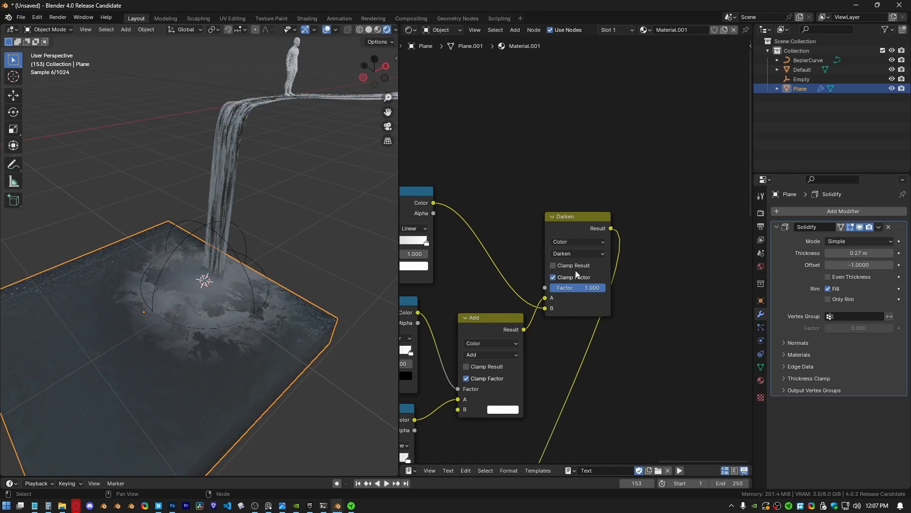
middle_drag(209, 277, 224, 277)
scroll(218, 287, up, 4)
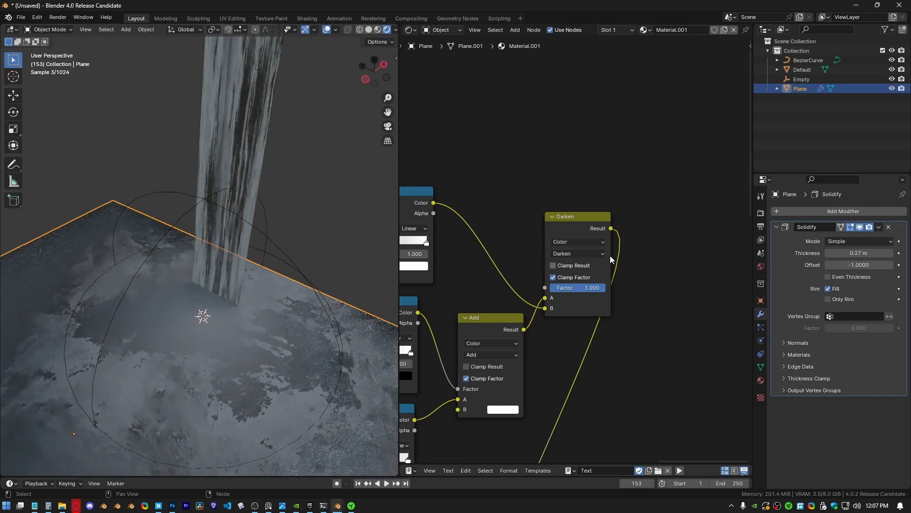
ctrl+scroll(585, 253, down, 1)
ctrl+scroll(585, 254, down, 6)
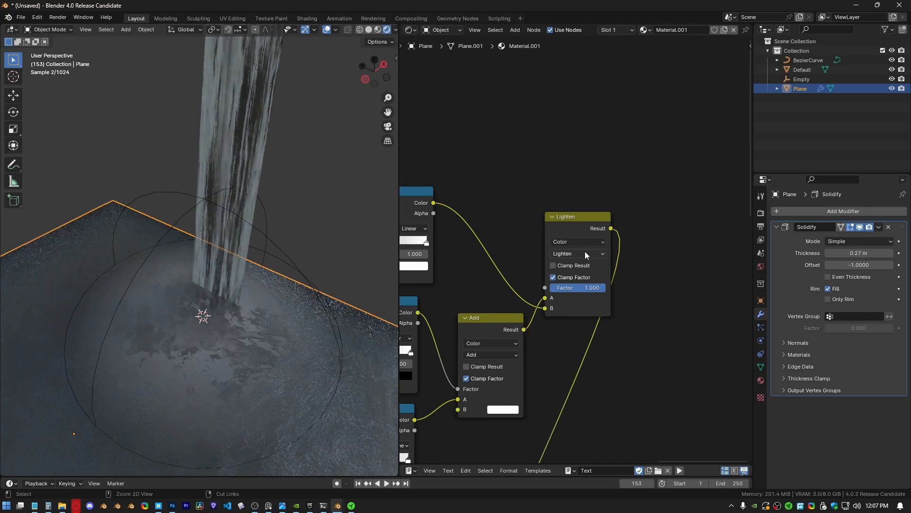
ctrl+scroll(585, 254, down, 2)
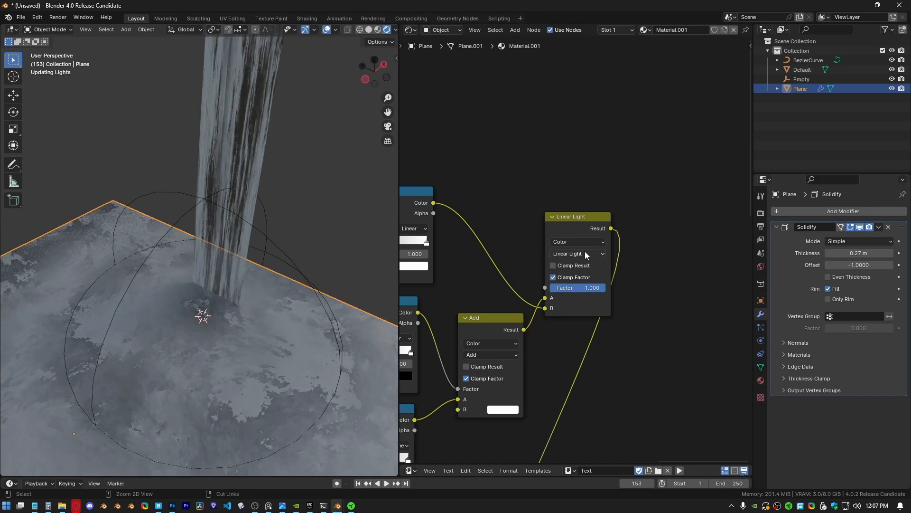
ctrl+scroll(584, 253, down, 6)
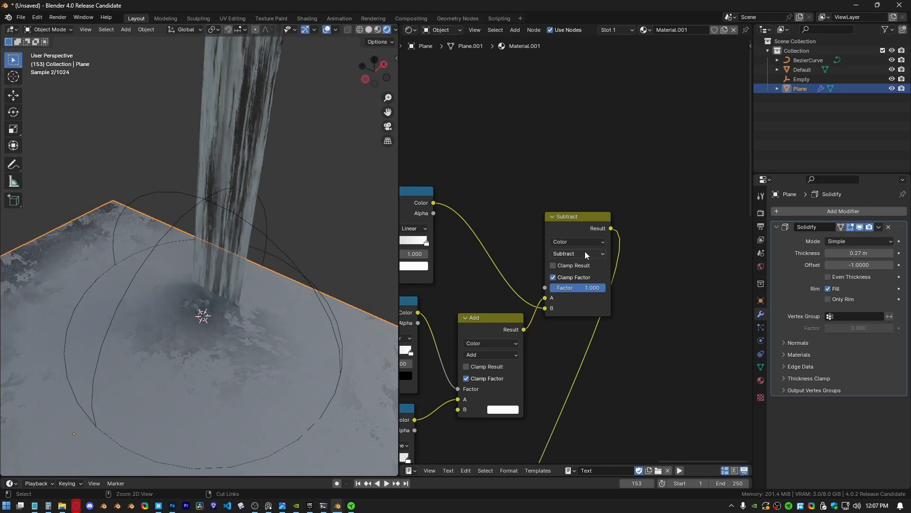
ctrl+scroll(585, 254, down, 1)
Step: Relink the topmost Color Ramp's Color to the last mix node's Factor and set the node's blending mode to Mix
scroll(475, 269, down, 5)
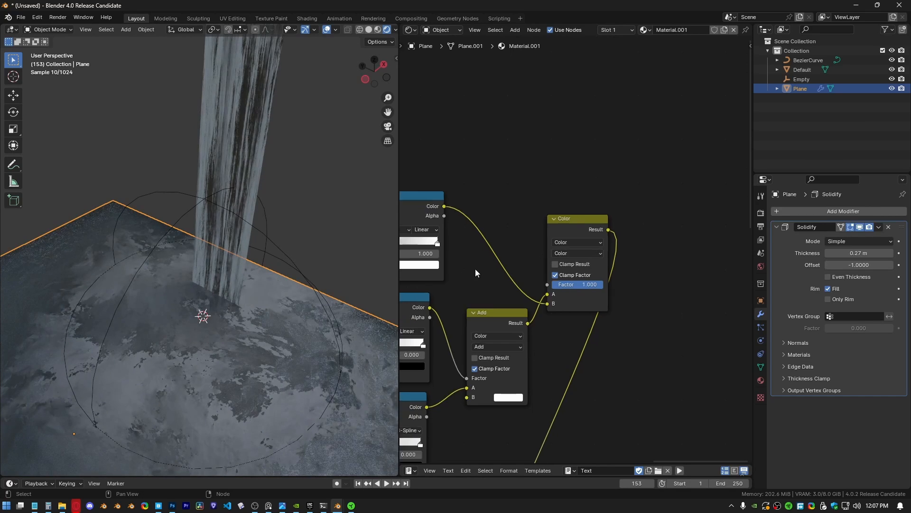
middle_drag(526, 281, 558, 299)
scroll(589, 282, up, 1)
scroll(570, 300, up, 1)
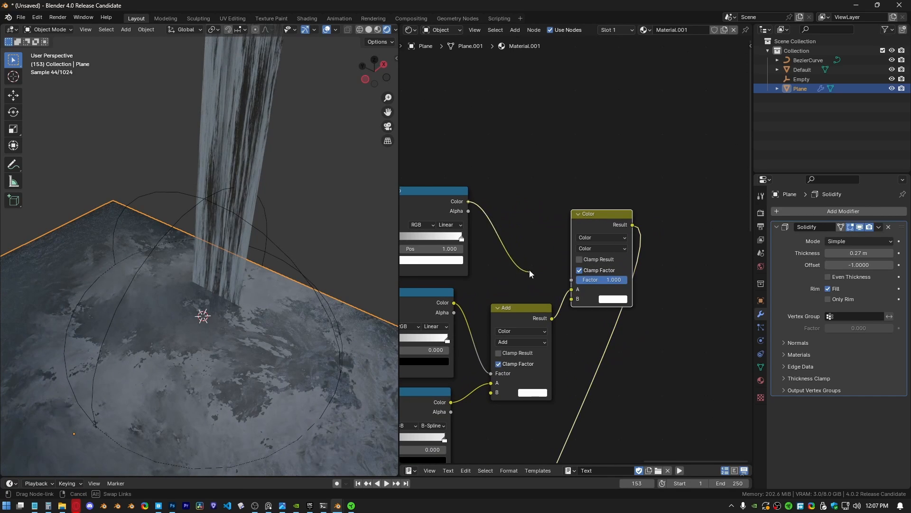
click(615, 299)
click(600, 248)
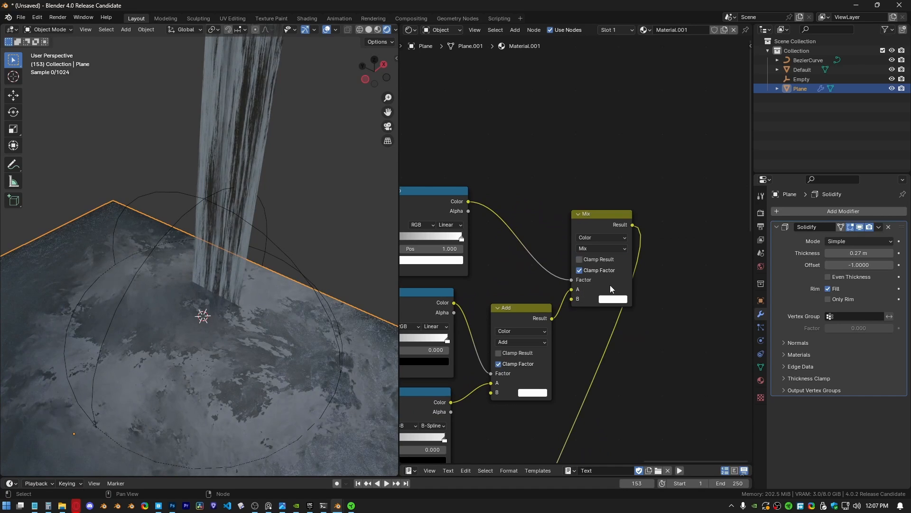
Step: Try shifting the topmost Color Ramp's black and white stops to reshape the foam mask
middle_drag(459, 256, 558, 259)
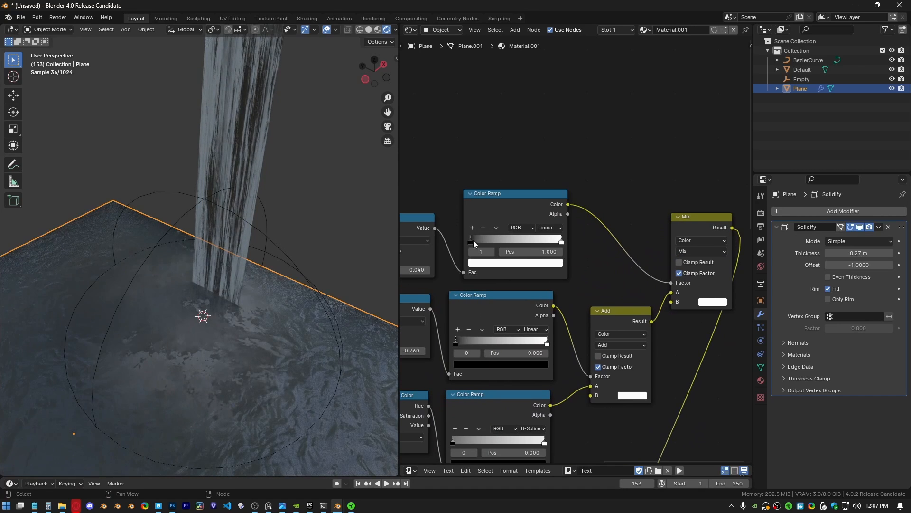
mouse_move(474, 240)
mouse_down()
mouse_move(528, 241)
mouse_move(478, 244)
mouse_up()
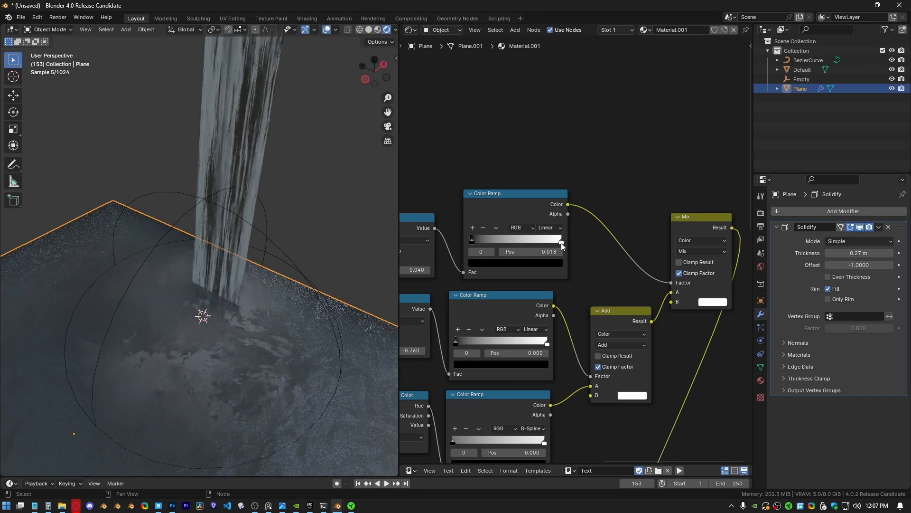
mouse_move(561, 243)
mouse_down()
mouse_move(496, 246)
mouse_move(565, 245)
mouse_up()
Step: Move the Add mix node's Result link from the Mix node's A input to its B input
middle_drag(610, 276, 540, 274)
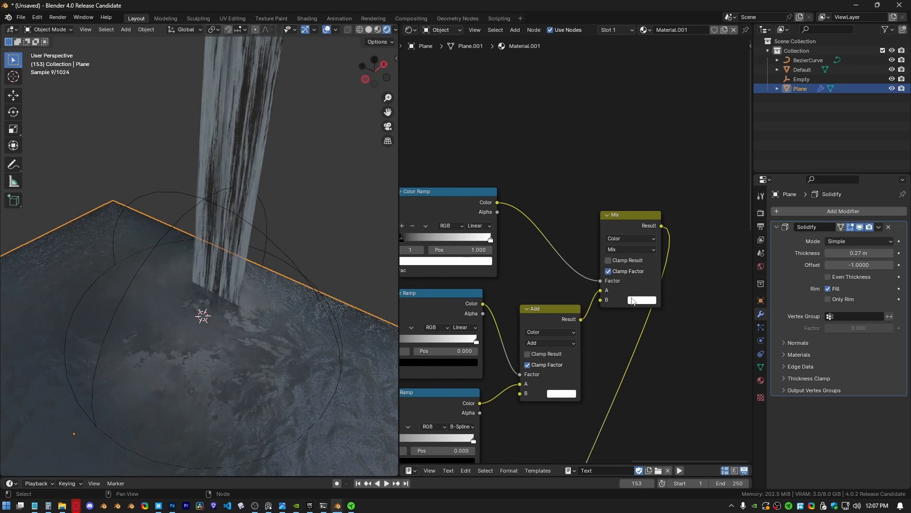
middle_drag(633, 301, 630, 288)
drag(597, 277, 601, 288)
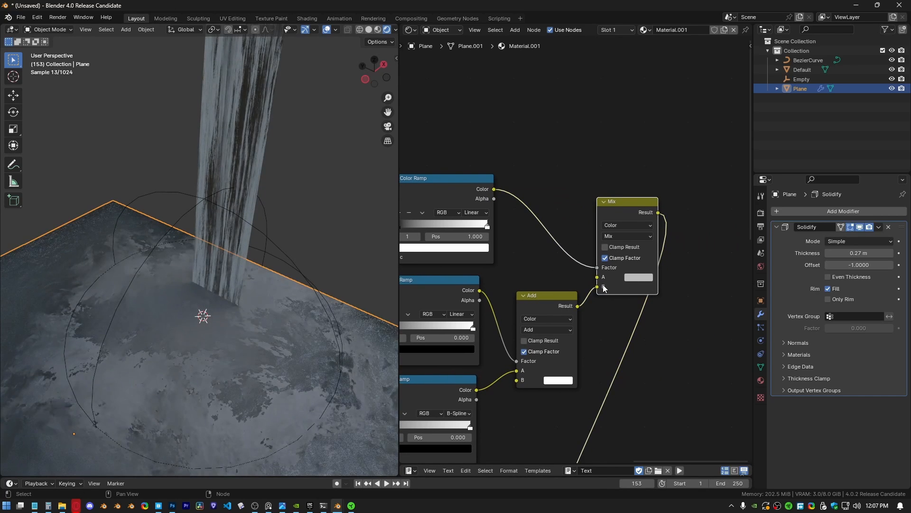
Step: Set the topmost Color Ramp's black stop to position 0.359 and darken the Mix node's A color to Value 0.083
middle_drag(592, 278, 646, 285)
mouse_move(487, 233)
mouse_down()
mouse_move(521, 231)
mouse_move(483, 232)
mouse_up()
click(693, 283)
drag(767, 167, 767, 195)
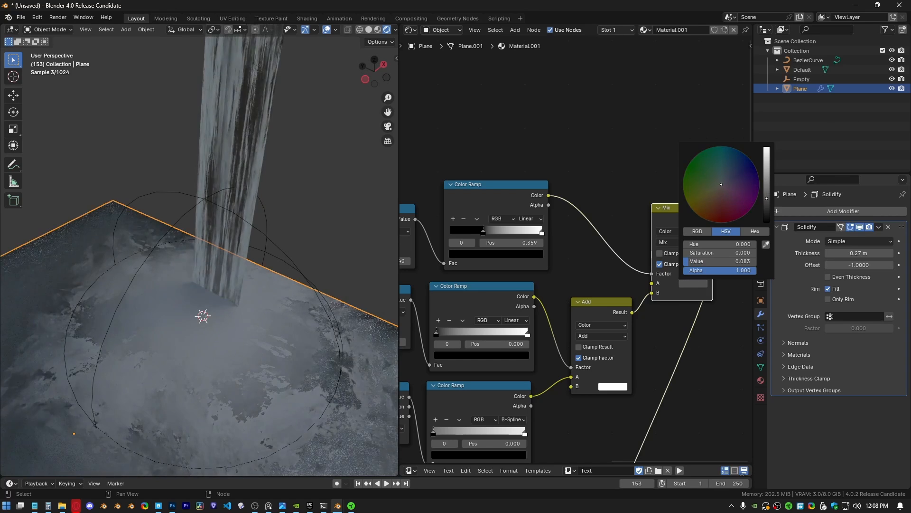
Step: Set the Value of the upper Add math node after the Length node to 0.340
middle_drag(506, 212, 629, 215)
drag(508, 264, 688, 264)
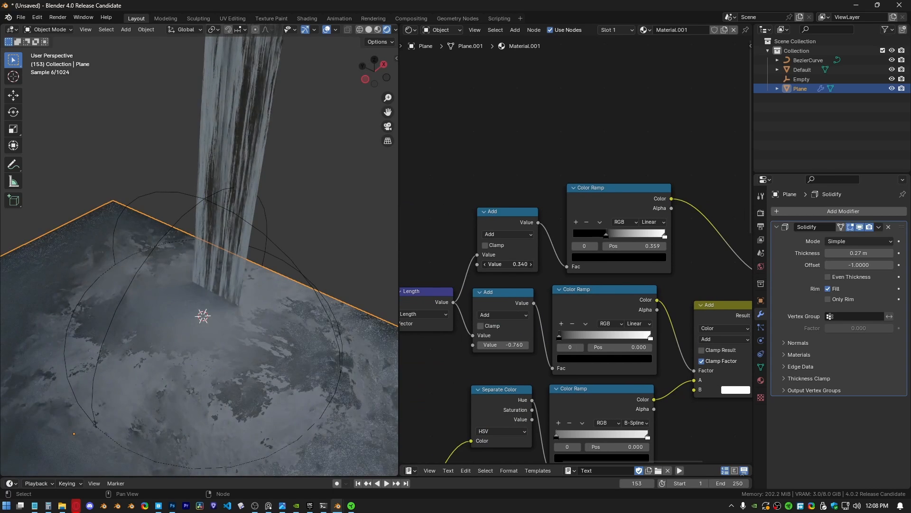
Step: Move the spherical Empty along the global X axis to Location X of about -4.30 m
click(273, 245)
key(g)
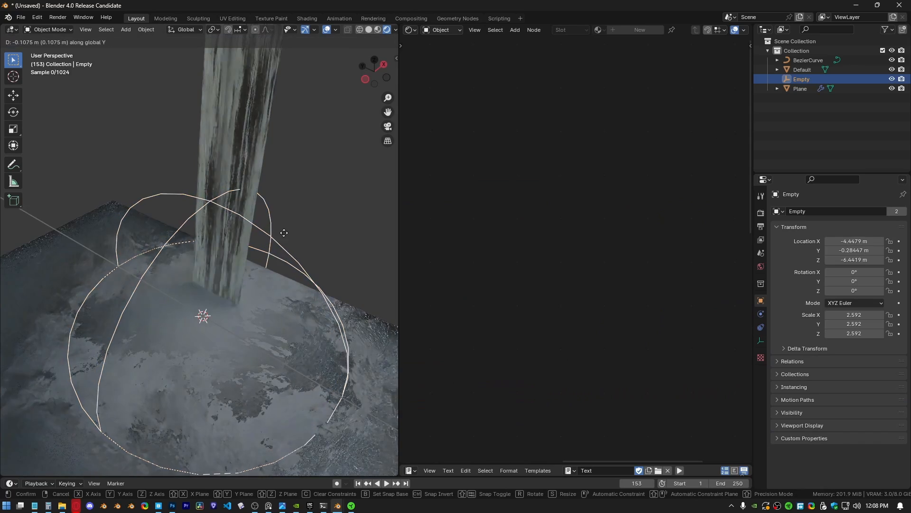
key(x)
click(288, 259)
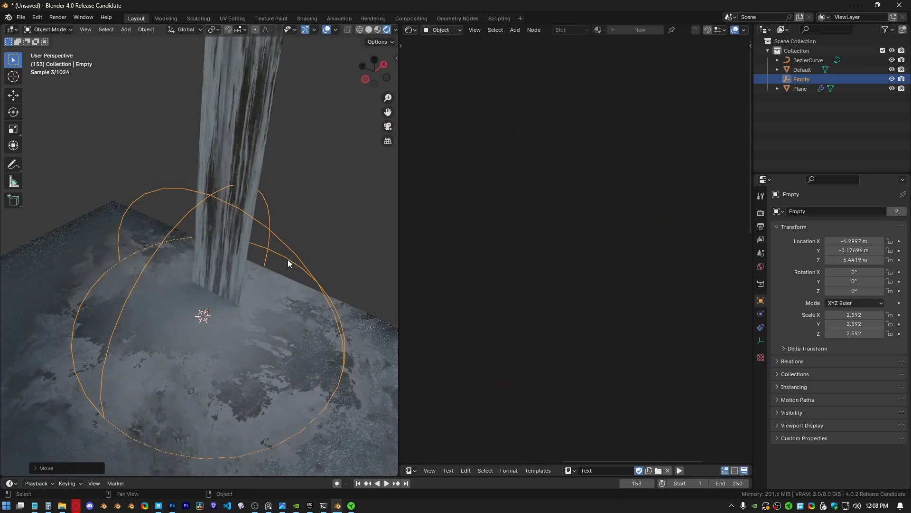
Step: Play the animation and examine the moving foam where the waterfall meets the water
middle_drag(288, 260, 226, 306)
key(space)
middle_drag(277, 339, 200, 289)
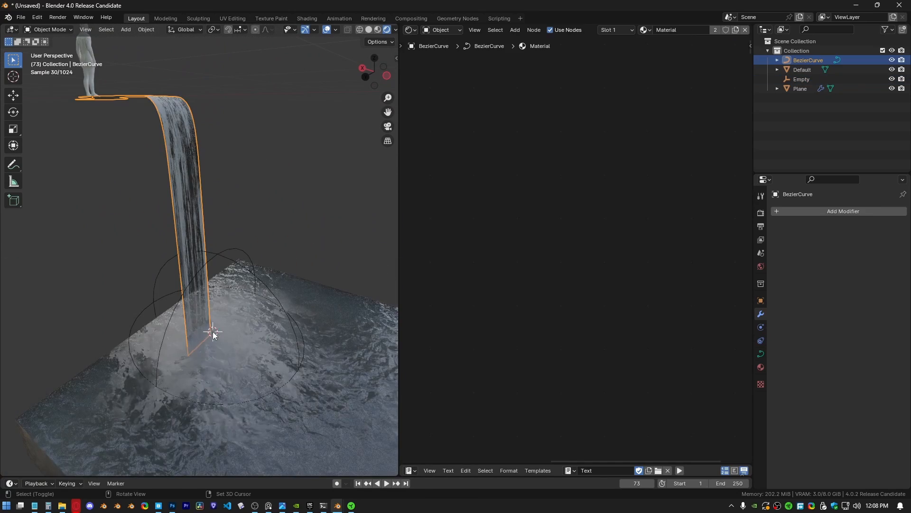
Step: Add a cube at the foot of the waterfall, on the 3D cursor
key(shift+a)
mouse_move(195, 311)
click(271, 319)
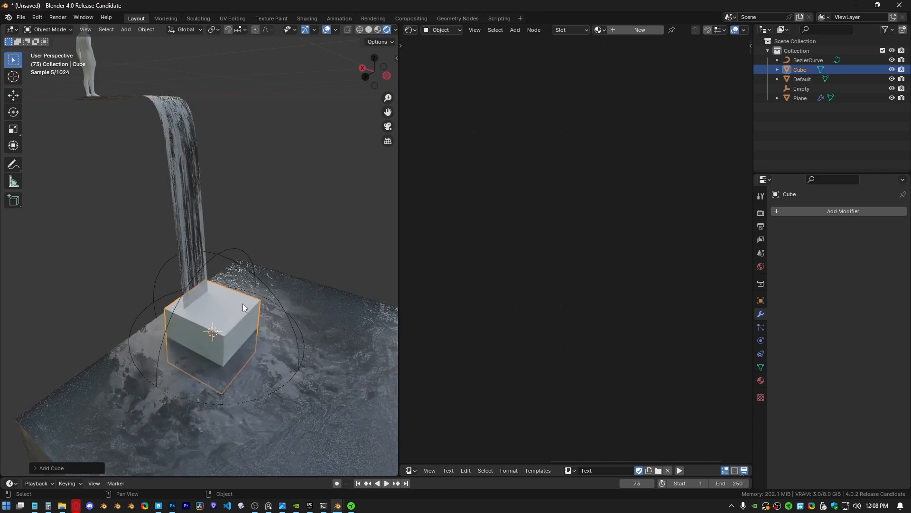
Step: Stretch the cube along the global Y axis and position it around the waterfall's base
middle_drag(297, 301, 254, 293)
key(s)
key(x)
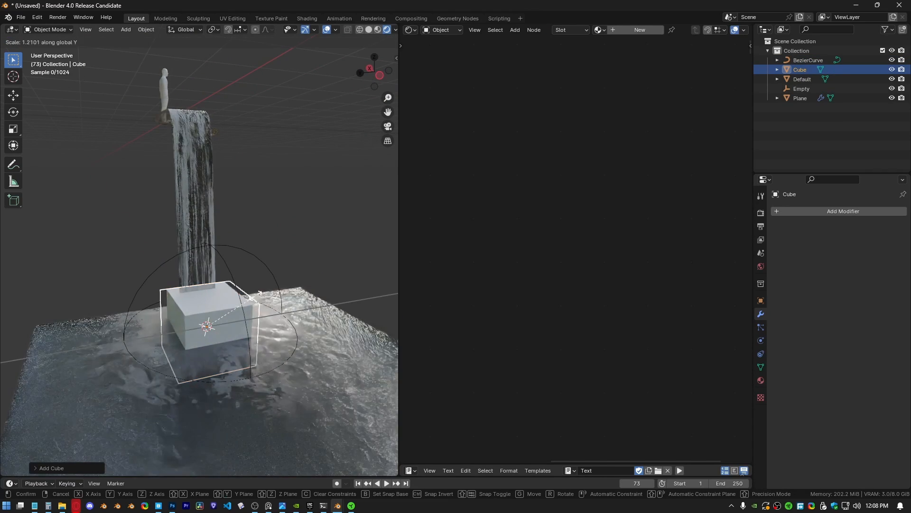
click(290, 289)
drag(291, 290, 227, 277)
click(227, 278)
middle_drag(226, 277, 221, 291)
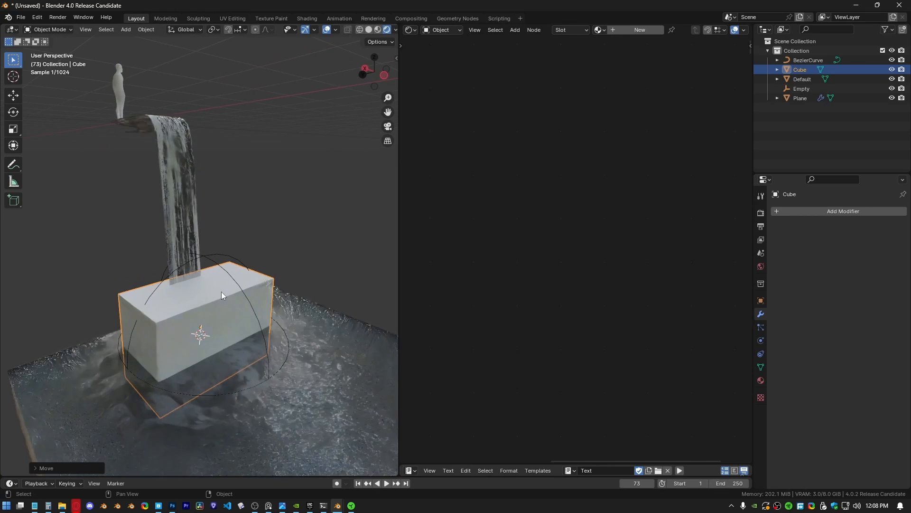
Step: Create a new material for the cube and delete its Principled BSDF, leaving only the Material Output
click(626, 30)
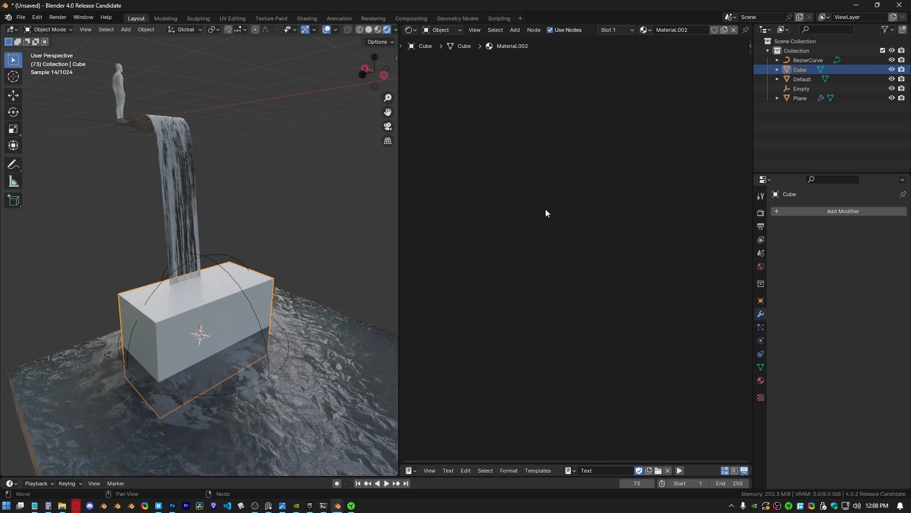
key(Home)
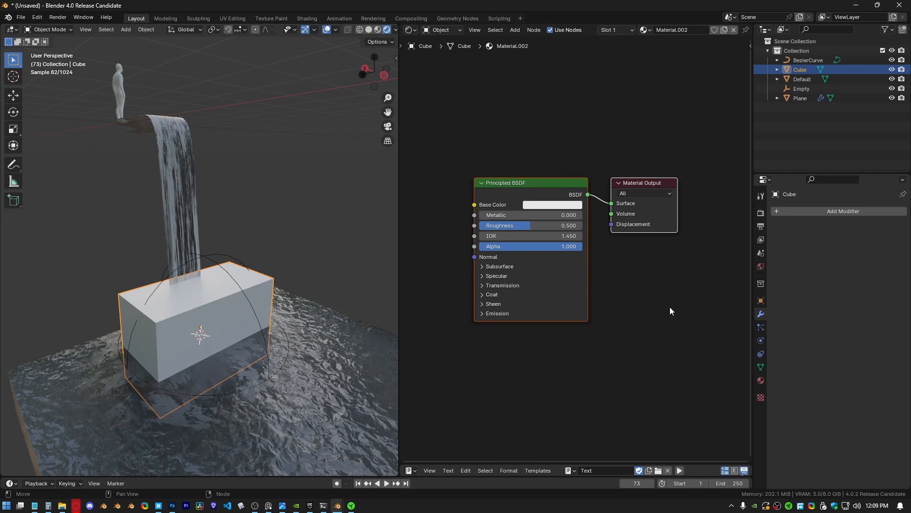
click(670, 308)
middle_drag(614, 264, 606, 302)
click(529, 225)
middle_drag(529, 225, 568, 244)
drag(568, 244, 439, 197)
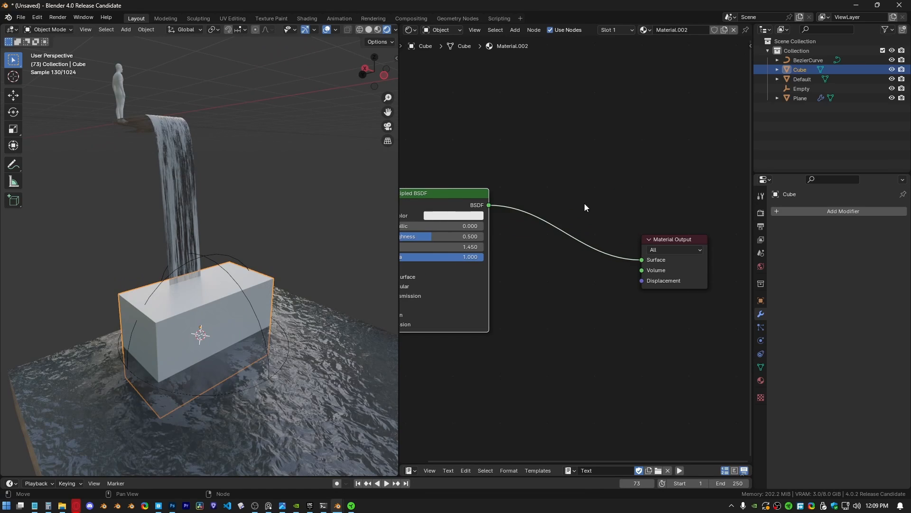
ctrl+right_drag(585, 203, 540, 230)
key(x)
Step: Add a Volume Scatter node beside the Material Output in the cube's material
middle_drag(506, 295, 500, 263)
key(shift+a)
click(500, 263)
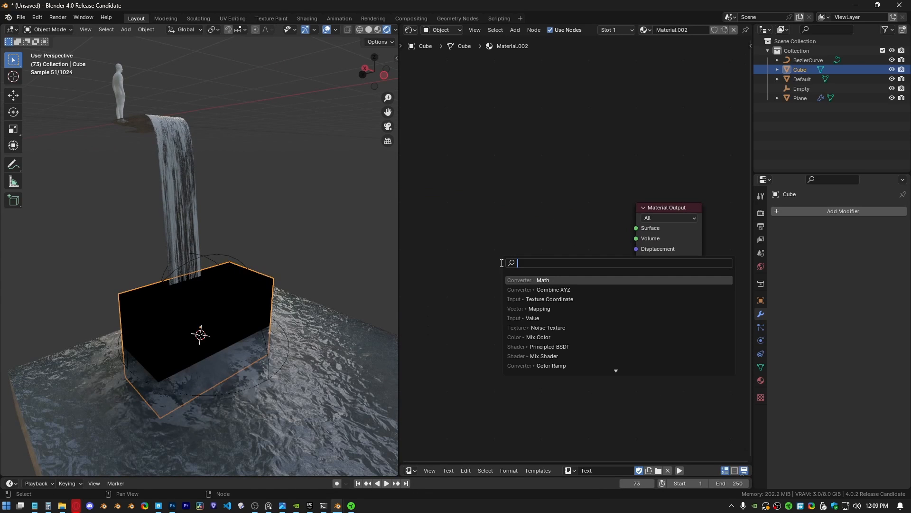
text(scatt)
key(Return)
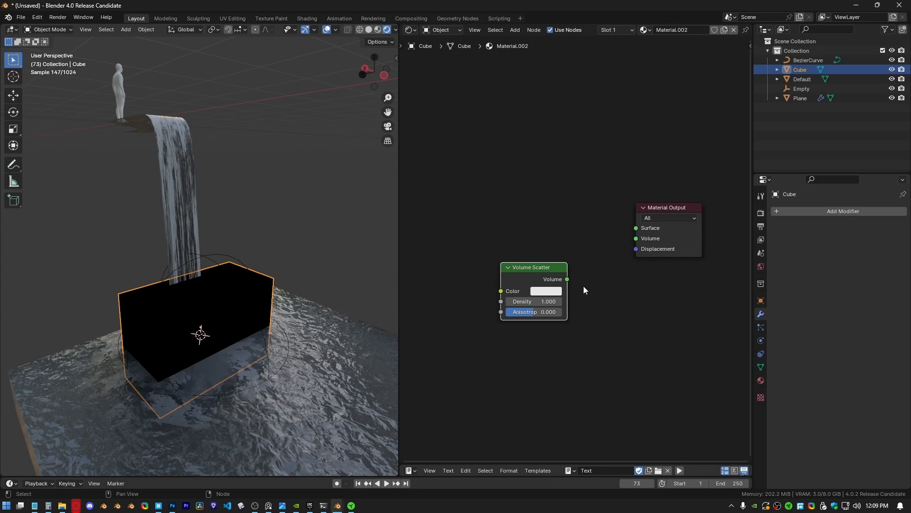
Step: Connect the Volume Scatter node's output to the Material Output's Volume input
drag(626, 244, 636, 238)
scroll(198, 298, up, 5)
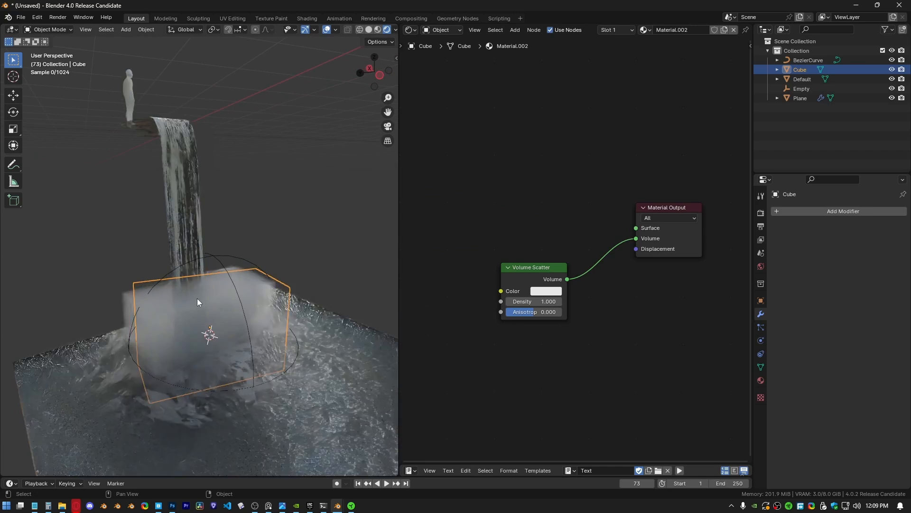
shift+middle_drag(220, 308, 197, 274)
scroll(494, 265, down, 5)
middle_drag(517, 263, 566, 295)
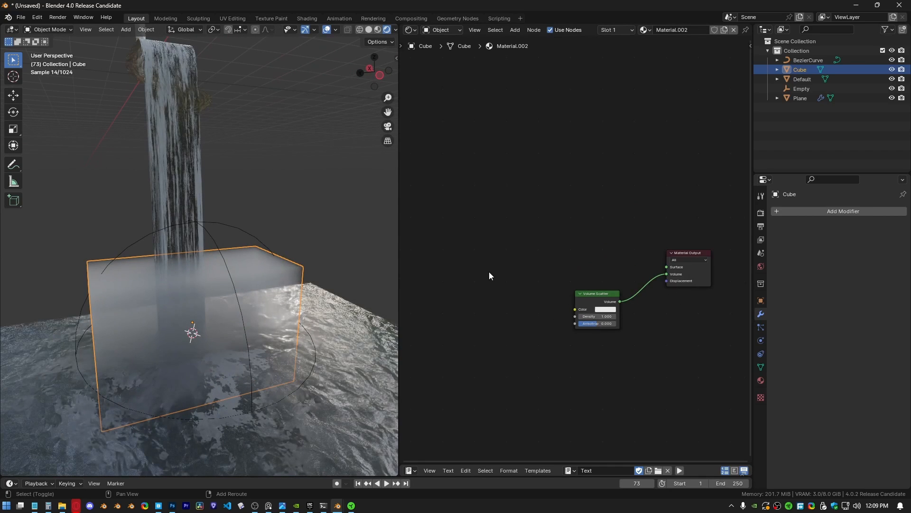
Step: Add a Texture Coordinate node ahead of the Volume Scatter node
key(shift+a)
key(Return)
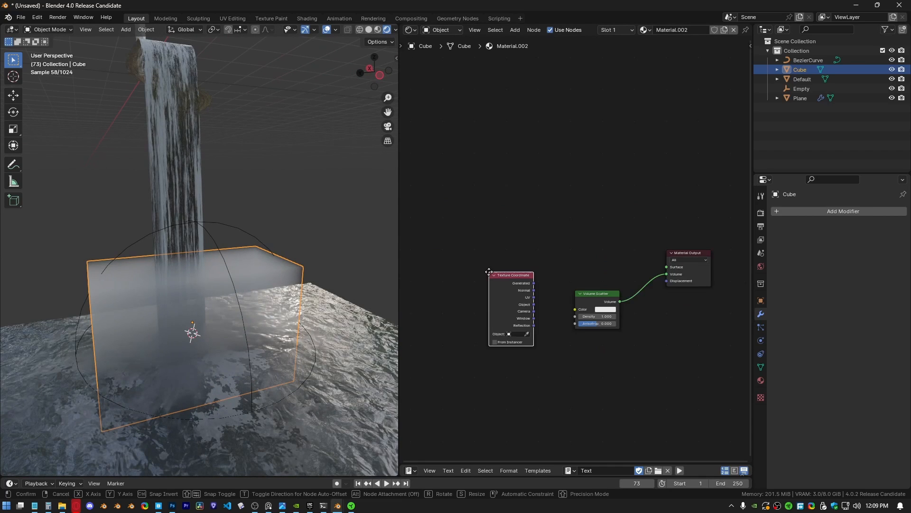
click(463, 245)
scroll(517, 263, up, 3)
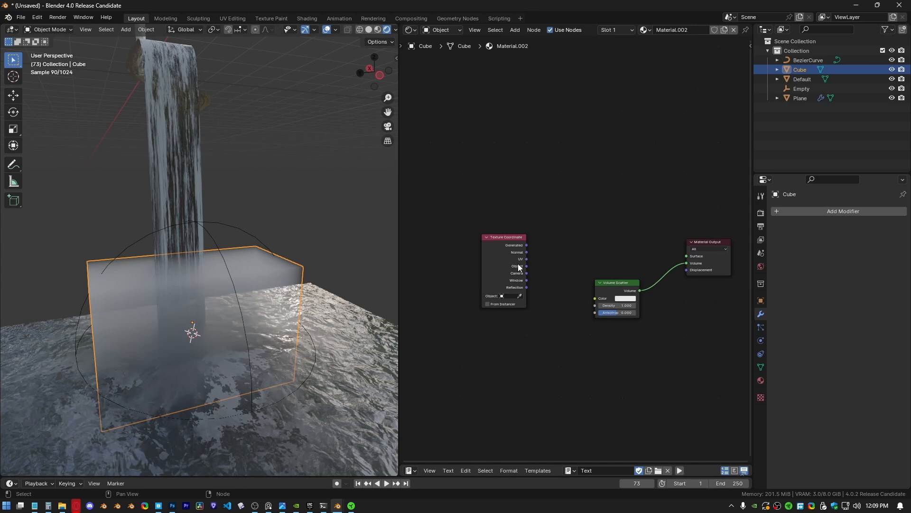
drag(509, 270, 538, 338)
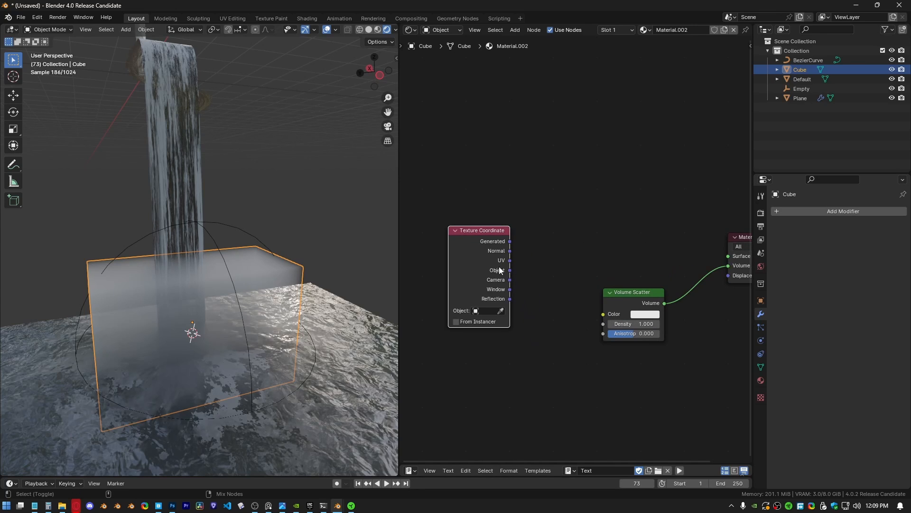
Step: Preview the Texture Coordinate output on the cube, and try a Vector Math node set to Length on its Object coordinates
ctrl+shift+click(486, 278)
middle_drag(223, 290, 256, 266)
drag(510, 270, 581, 204)
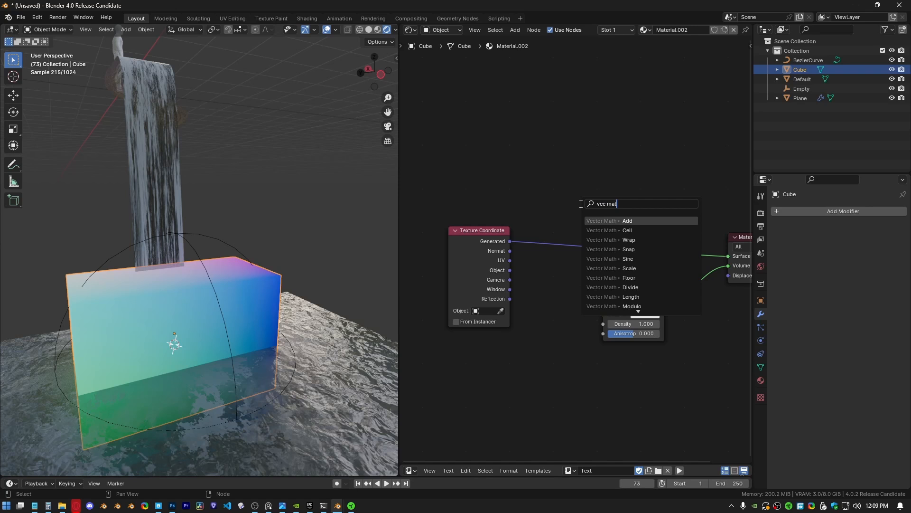
key(Return)
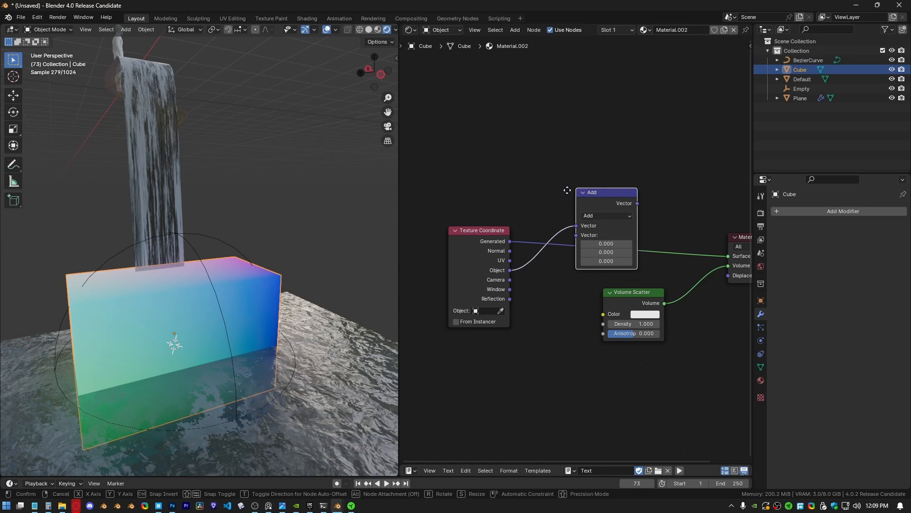
click(591, 194)
click(592, 195)
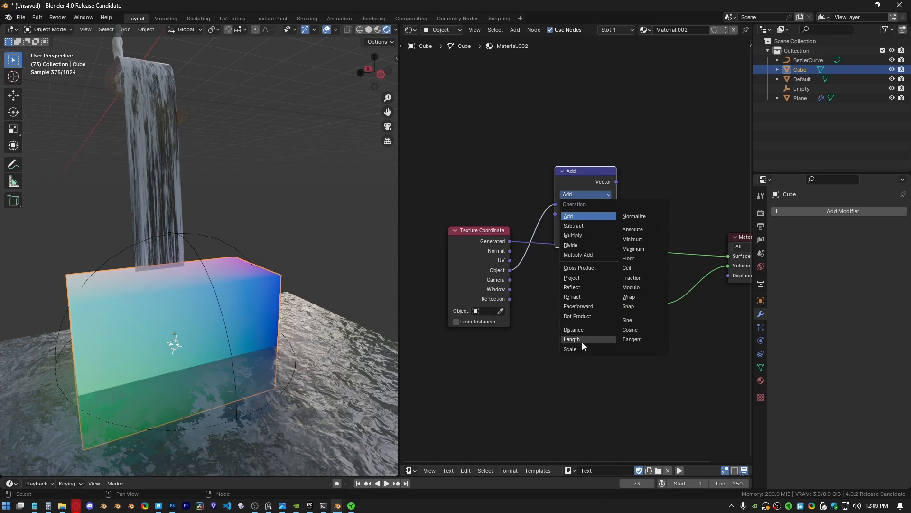
click(582, 340)
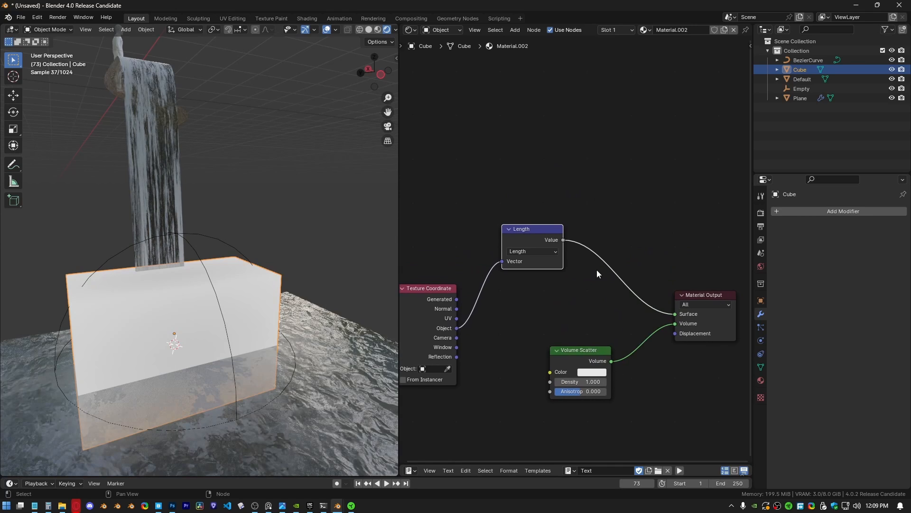
Step: Try driving the Volume Scatter's Density with the Length value, and rearrange the nodes to make room between them
drag(664, 322, 550, 382)
middle_drag(511, 345, 562, 299)
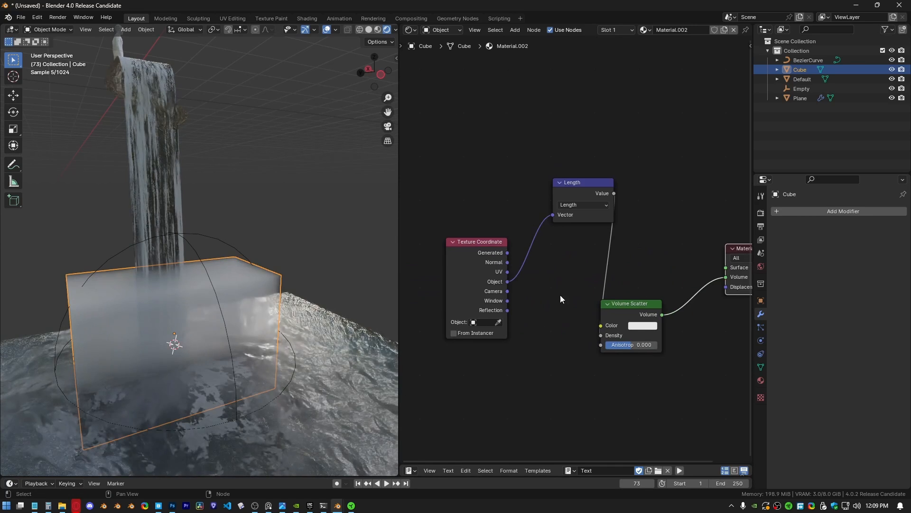
drag(464, 260, 441, 227)
drag(477, 151, 599, 200)
key(g)
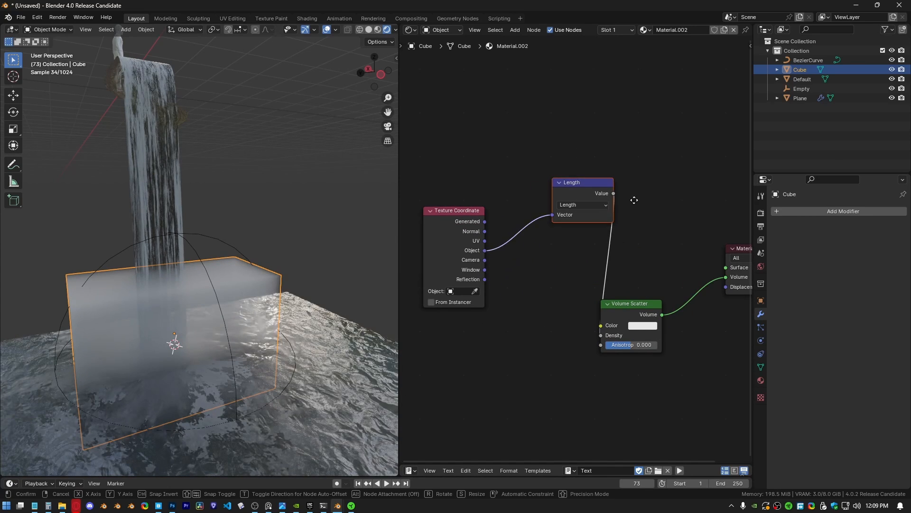
drag(526, 254, 551, 280)
mouse_move(557, 287)
middle_down()
mouse_move(639, 220)
mouse_move(548, 294)
middle_up()
key(g)
click(529, 289)
Step: Add a Gradient Texture, detach the Length node, and insert the gradient between the Object coordinates and the Volume Scatter's Density
key(shift+a)
click(554, 230)
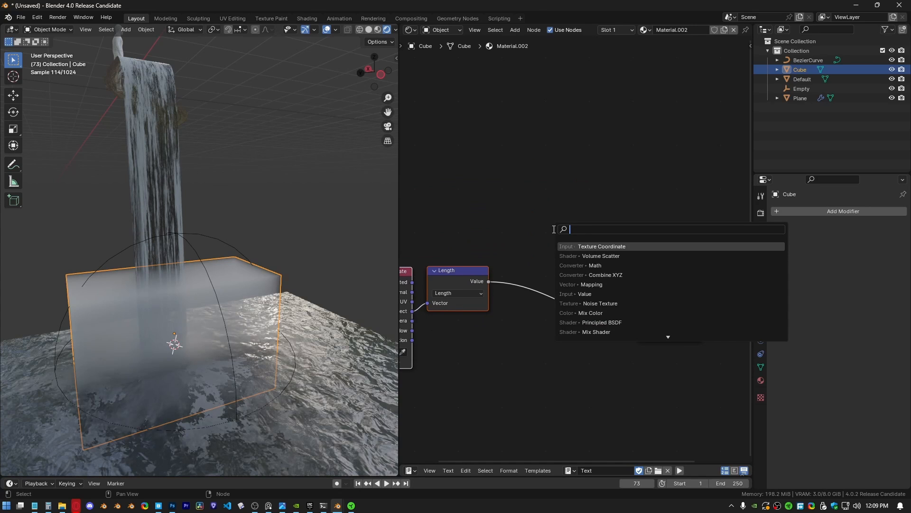
key(Return)
click(521, 213)
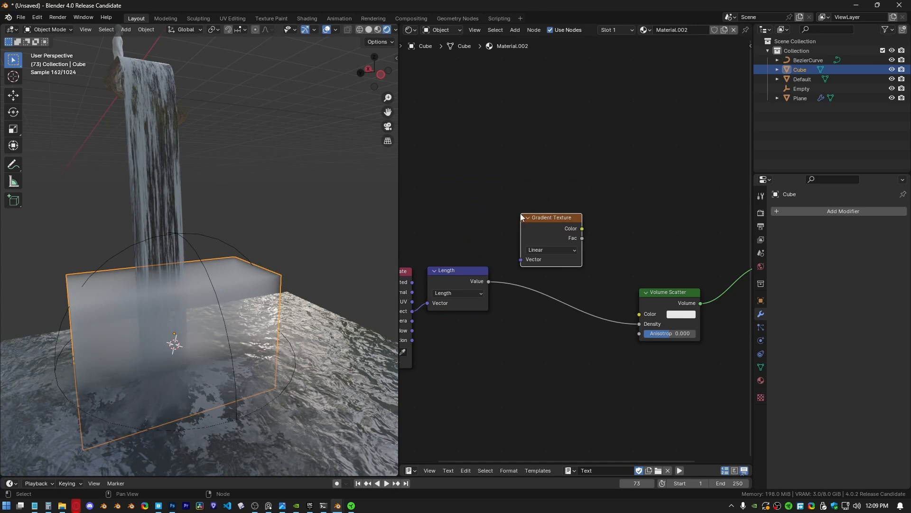
middle_drag(460, 288, 508, 273)
alt+drag(508, 273, 547, 363)
drag(591, 219, 518, 290)
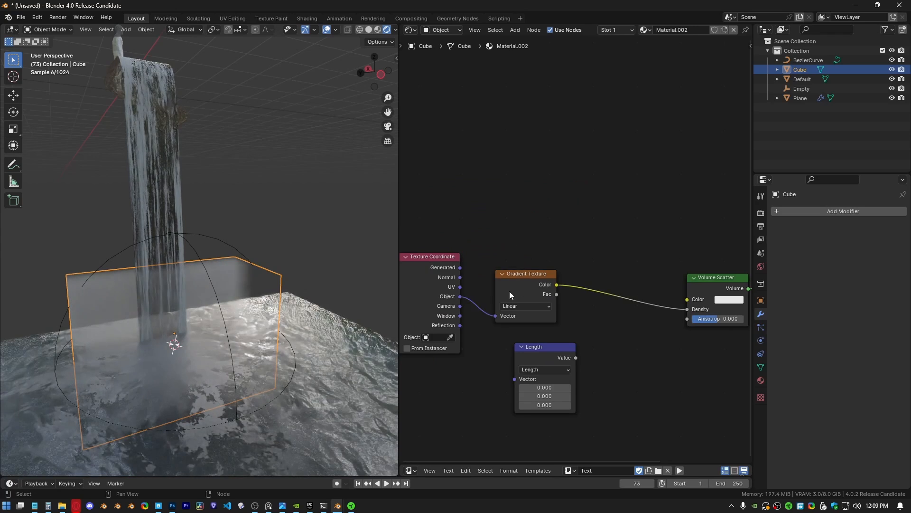
Step: Set the Gradient Texture's type to Spherical and check the mist shape around the waterfall's base
scroll(509, 292, up, 2)
click(553, 265)
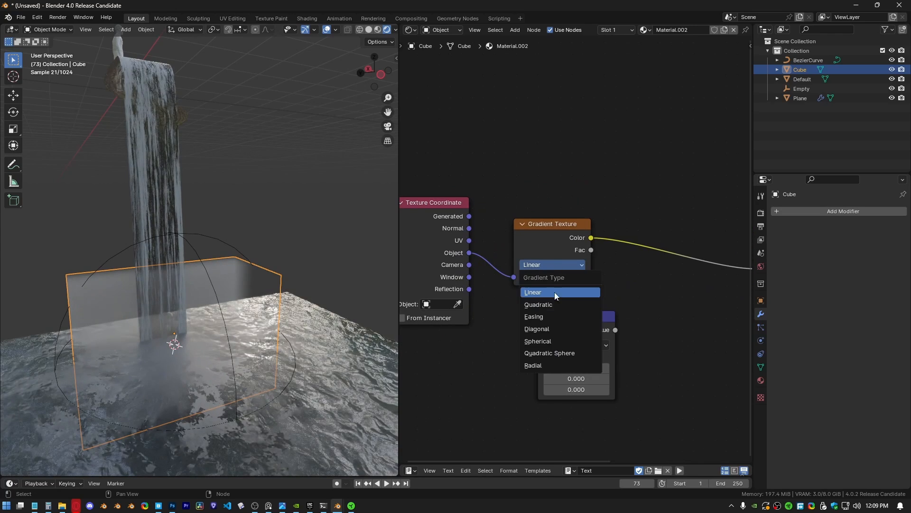
click(552, 339)
middle_drag(156, 289, 229, 242)
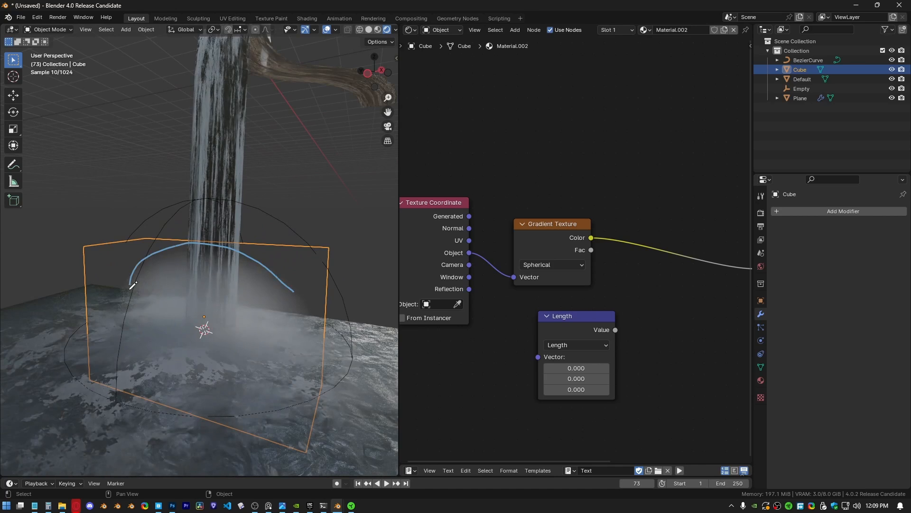
Step: Insert a Mix Color node between the Gradient Texture and the Volume Scatter's Density, and delete the unused Length node
scroll(570, 264, down, 2)
key(shift+a)
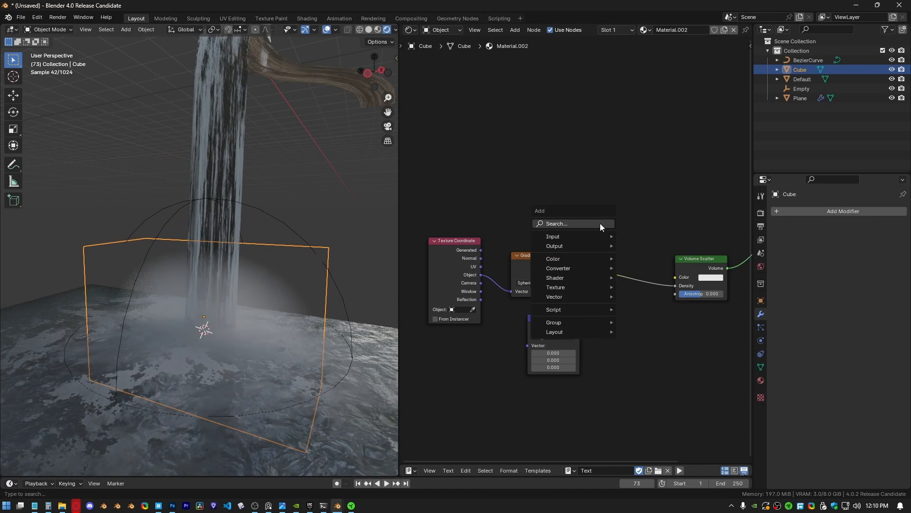
click(600, 223)
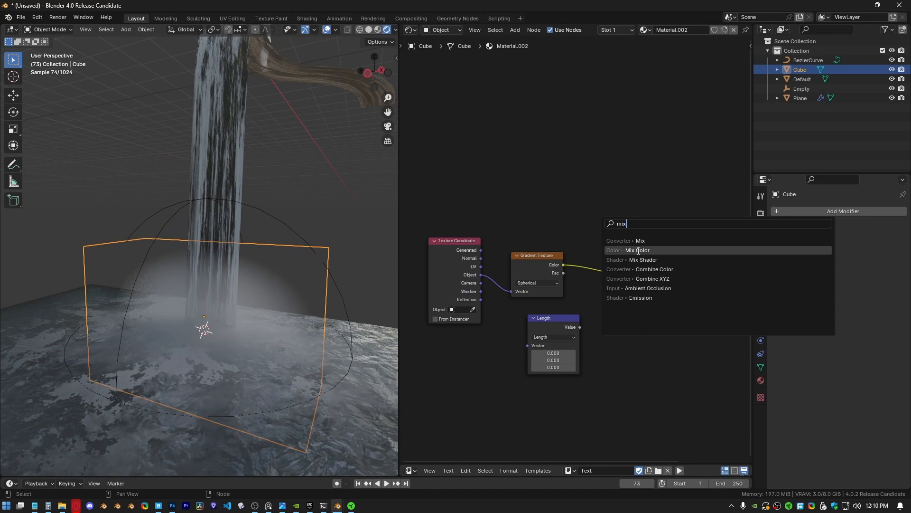
click(638, 250)
click(588, 220)
drag(527, 308, 586, 360)
key(x)
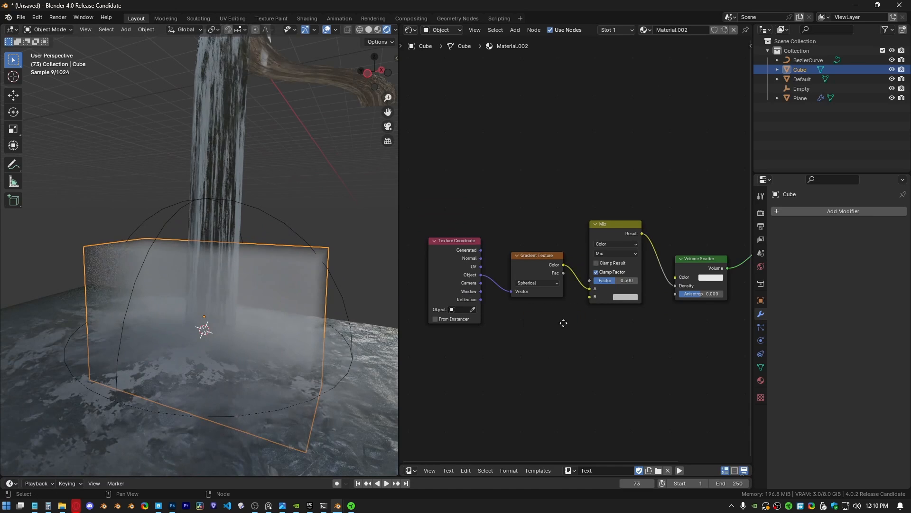
Step: Add a Noise Texture below the Gradient Texture and connect its Color output to the Mix node's B input
middle_drag(564, 323, 599, 292)
scroll(599, 291, up, 3)
key(shift+a)
click(599, 288)
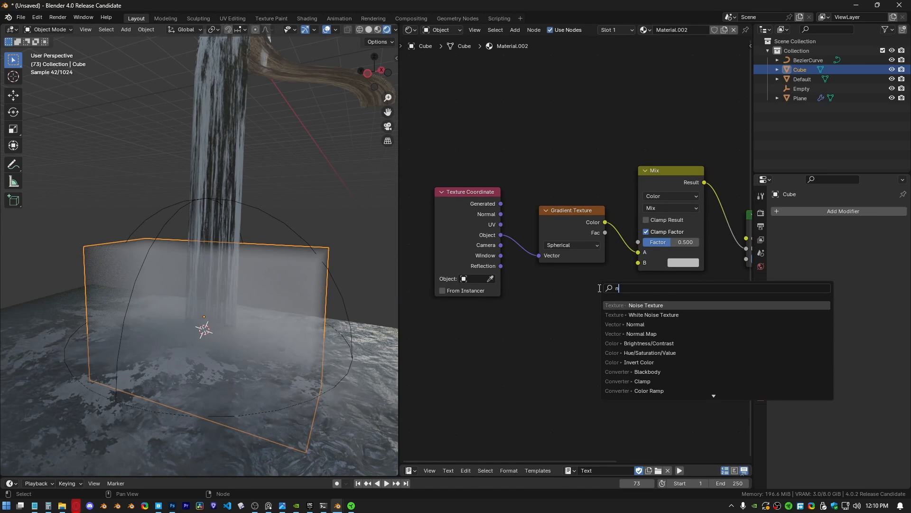
key(Return)
click(542, 279)
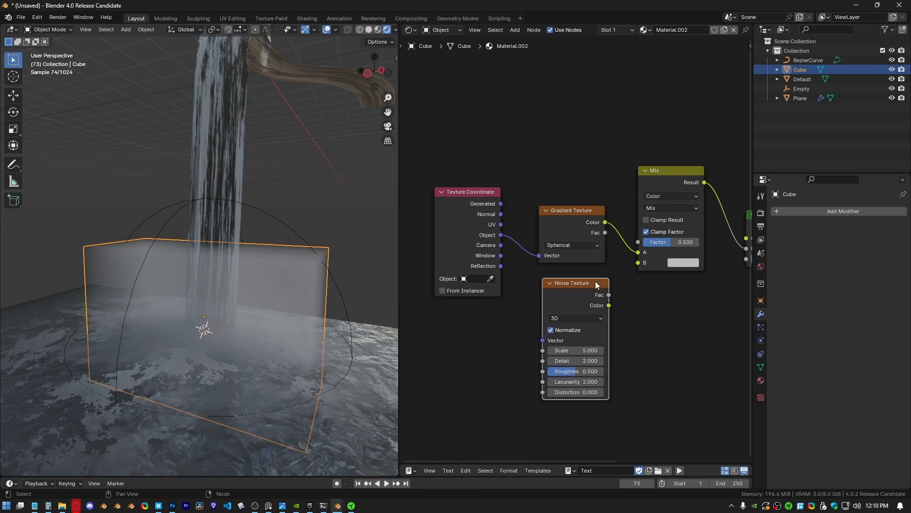
middle_drag(637, 311, 561, 304)
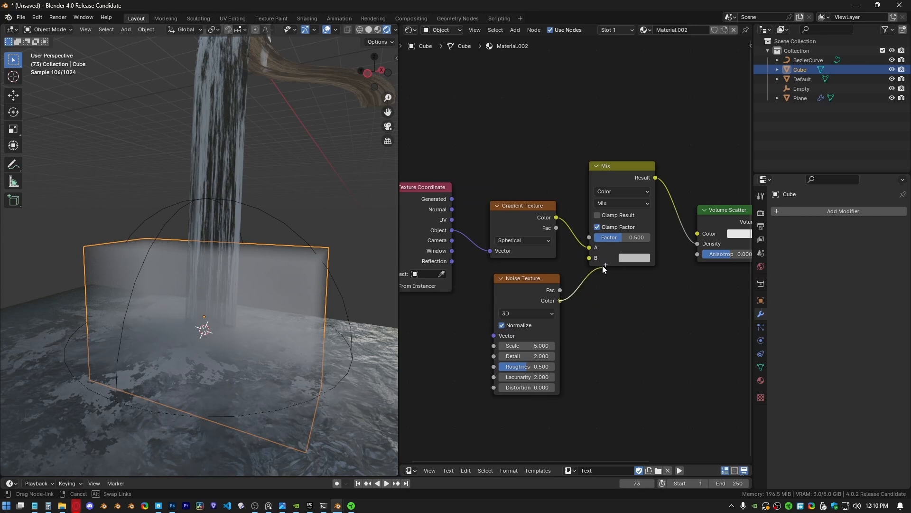
drag(604, 266, 601, 264)
Step: Set the Mix node's factor to 1.000 and its blending mode to Subtract
middle_drag(628, 241, 604, 275)
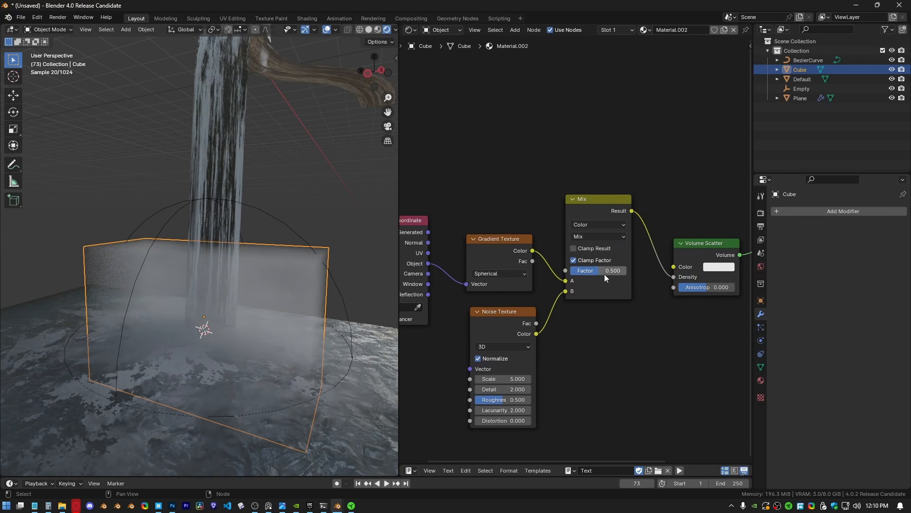
ctrl+scroll(602, 237, down, 2)
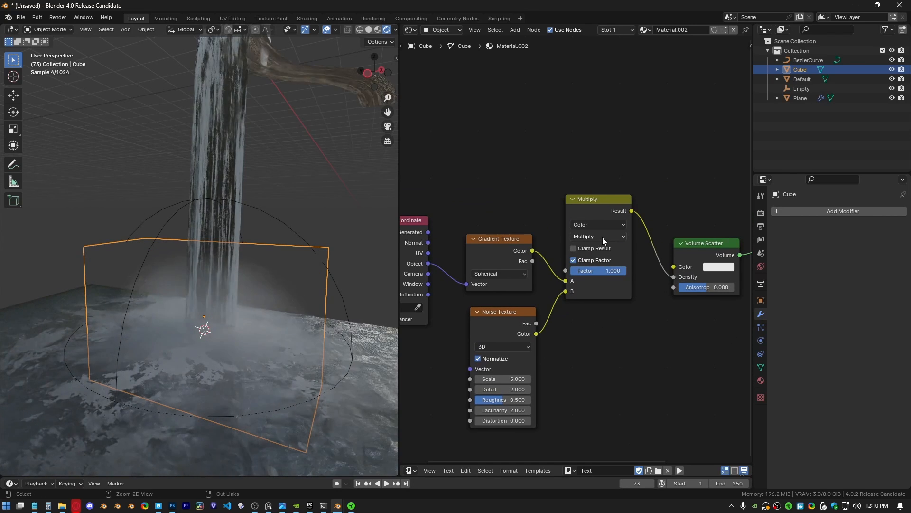
click(602, 237)
click(603, 412)
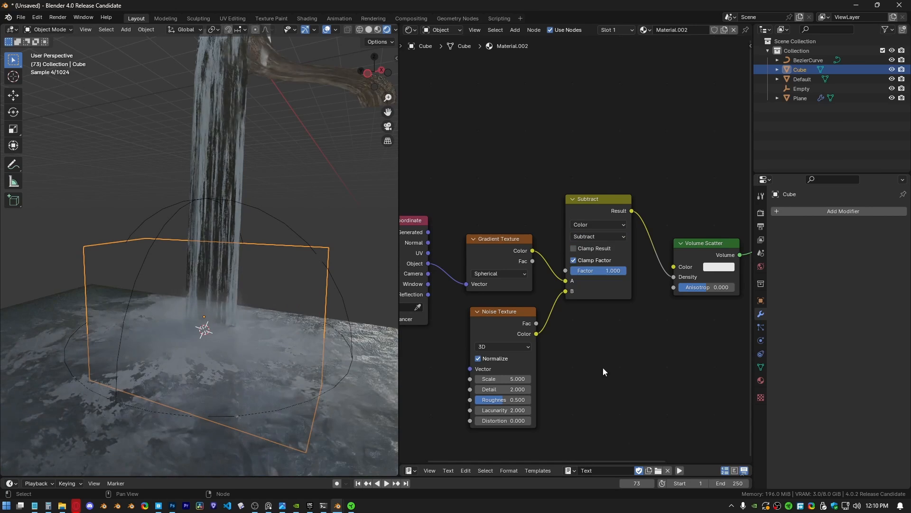
middle_drag(246, 328, 257, 285)
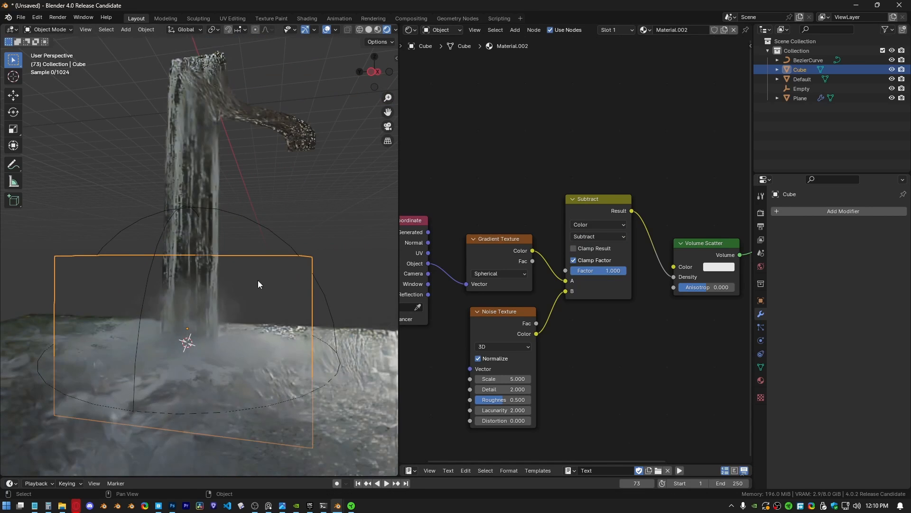
Step: Add a Math node set to Add and insert it between the Subtract node and the Volume Scatter's Density
ctrl+scroll(622, 332, down, 3)
key(shift+a)
text(r)
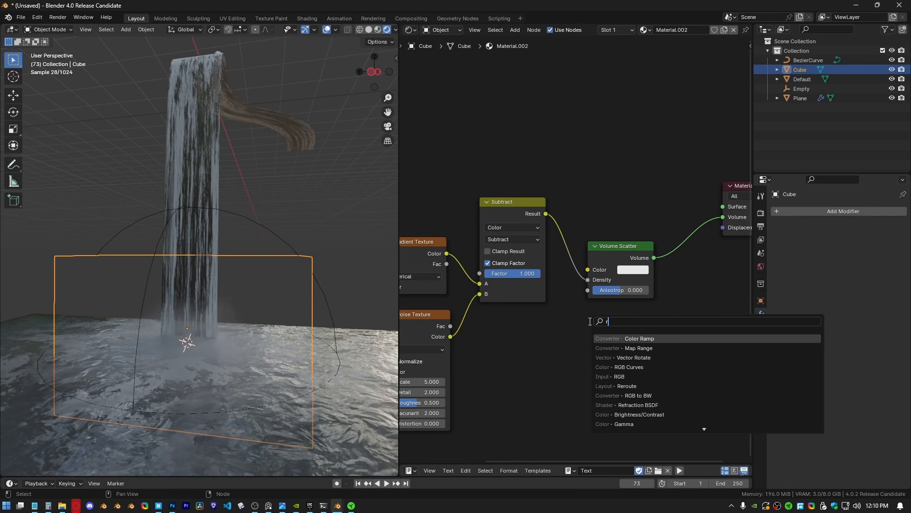
key(Return)
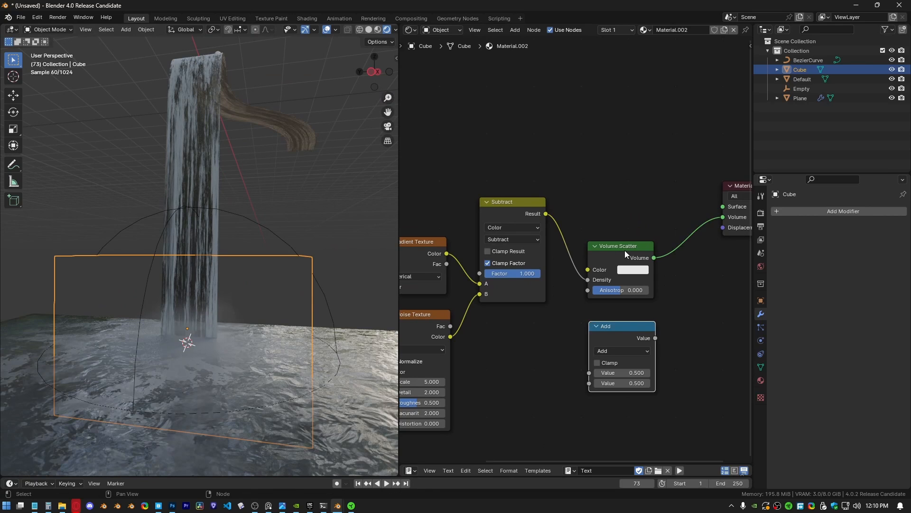
drag(613, 251, 712, 254)
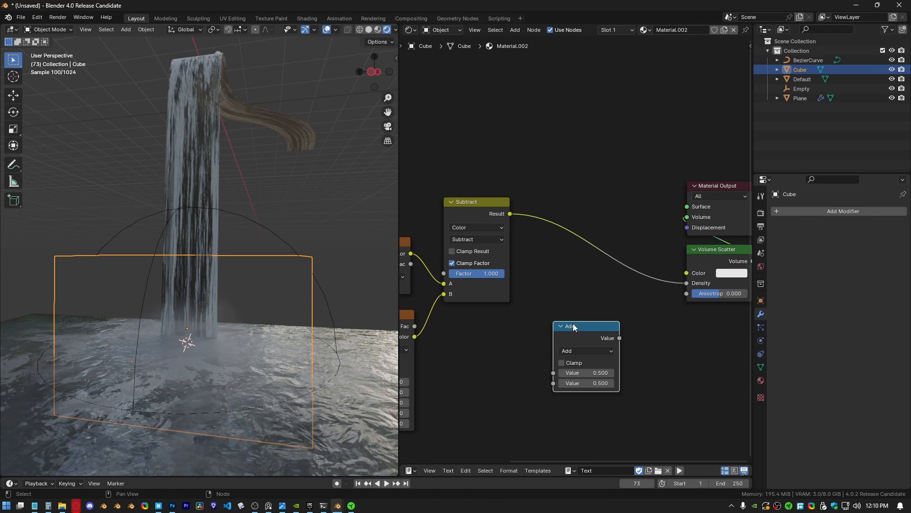
drag(573, 323, 489, 321)
click(562, 243)
Step: Duplicate the Add node, place the copy after it before the Volume Scatter, and set the copy to Multiply
key(shift+d)
click(577, 321)
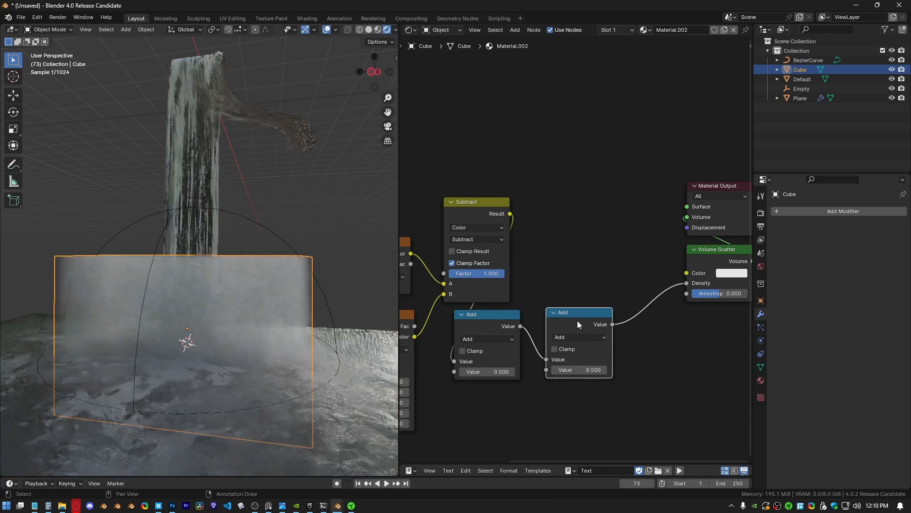
click(578, 337)
click(264, 383)
middle_drag(540, 247, 580, 192)
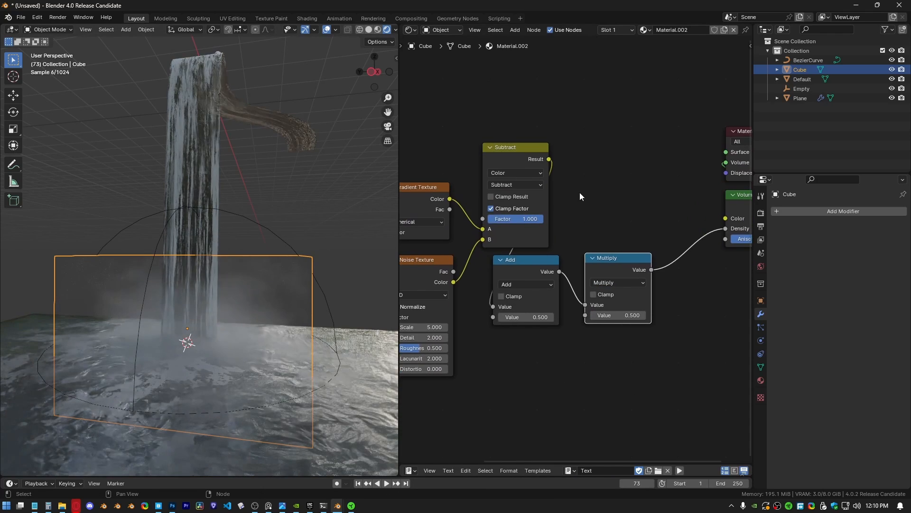
Step: Set the Add node's value to 0.430 and hide the viewport overlays around the mist
middle_drag(200, 285, 252, 285)
key(alt+shift+z)
key(alt+shift+z)
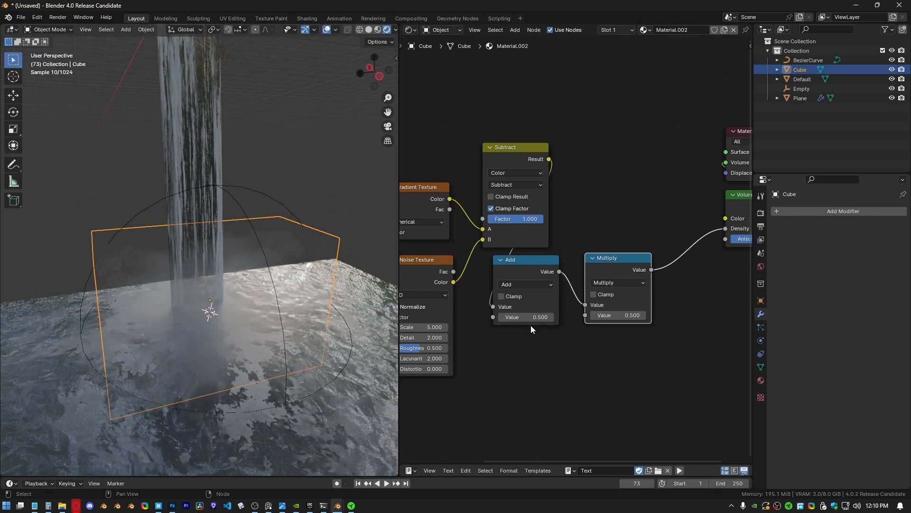
mouse_move(530, 317)
shift+mouse_down()
mouse_move(508, 317)
mouse_move(518, 317)
shift+mouse_up()
middle_drag(225, 278, 232, 259)
key(alt+shift+z)
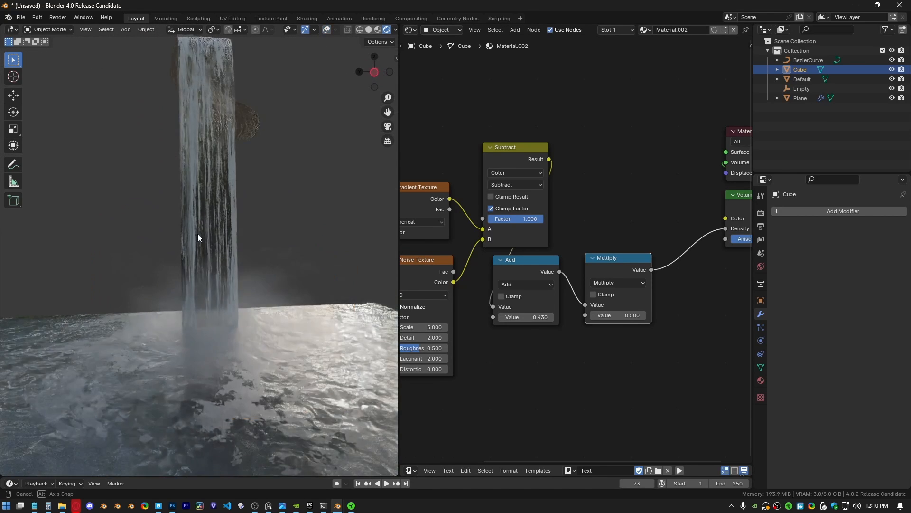
Step: Set the Multiply node's value to 5.900 and the Add node's value to 0.280
middle_drag(197, 234, 296, 281)
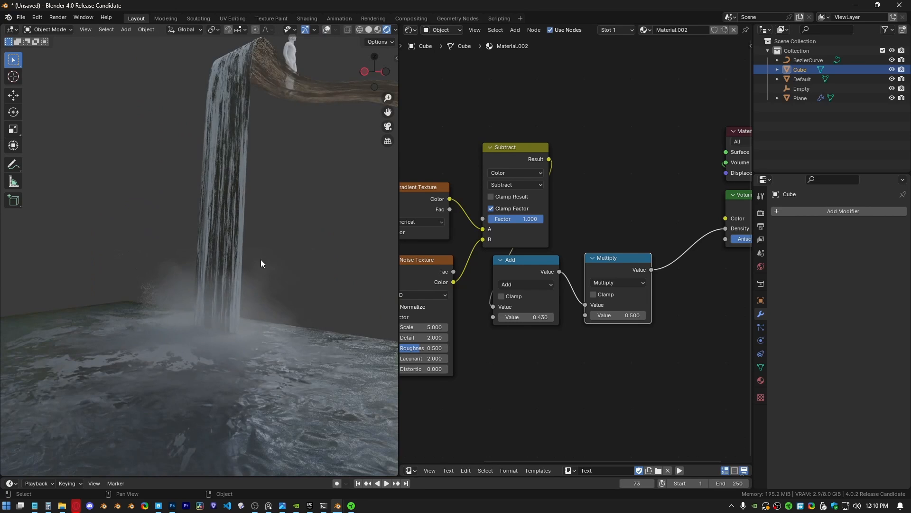
drag(627, 316, 665, 315)
drag(526, 318, 512, 317)
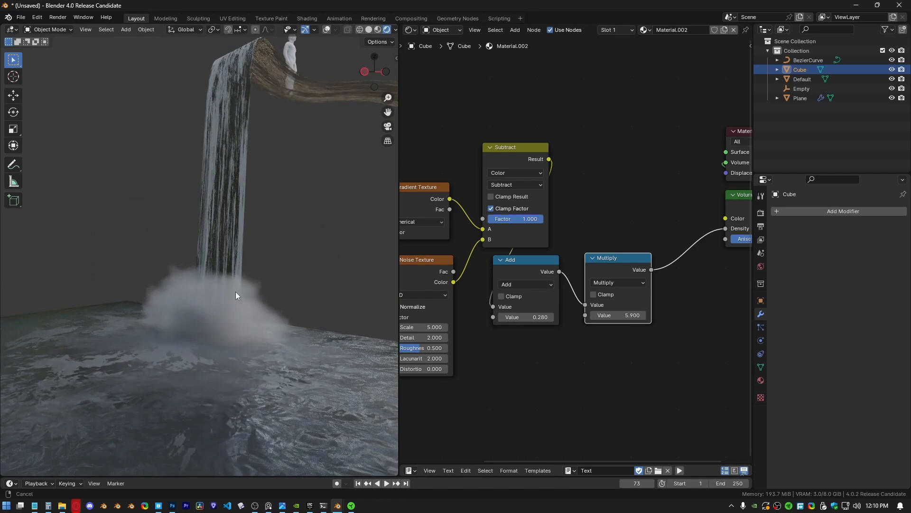
middle_drag(236, 292, 209, 247)
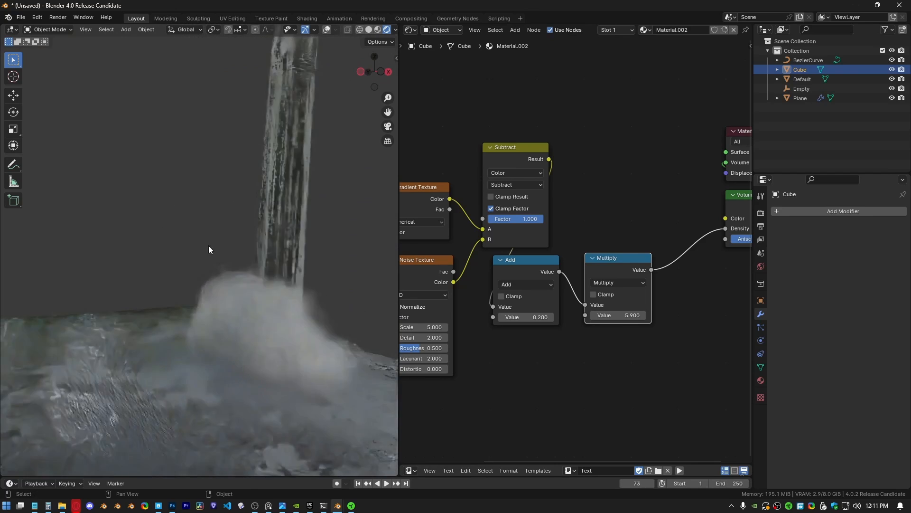
mouse_move(301, 260)
middle_down()
mouse_move(184, 256)
mouse_move(220, 246)
mouse_move(212, 274)
mouse_move(301, 270)
middle_up()
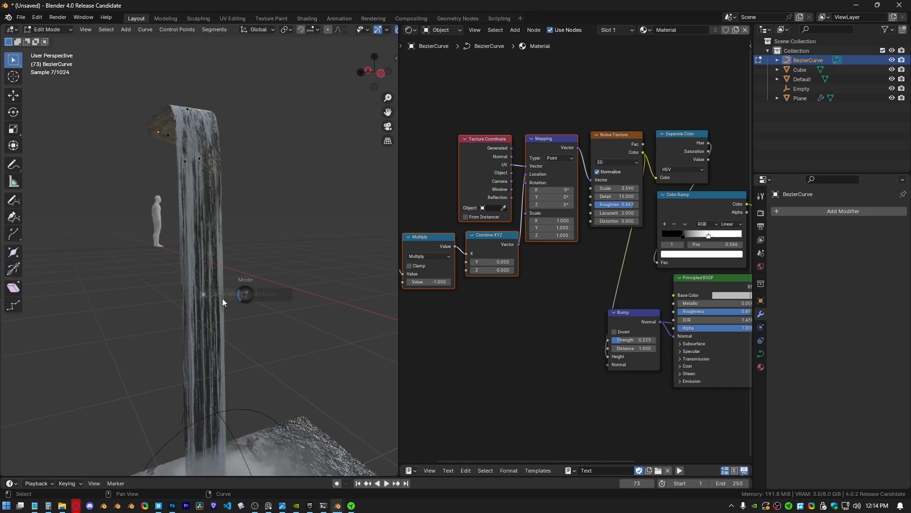
Step: Duplicate the spherical empty at the waterfall's base and raise the copy along Z to about -2.2 m
middle_drag(250, 252, 243, 317)
click(244, 317)
key(shift+d)
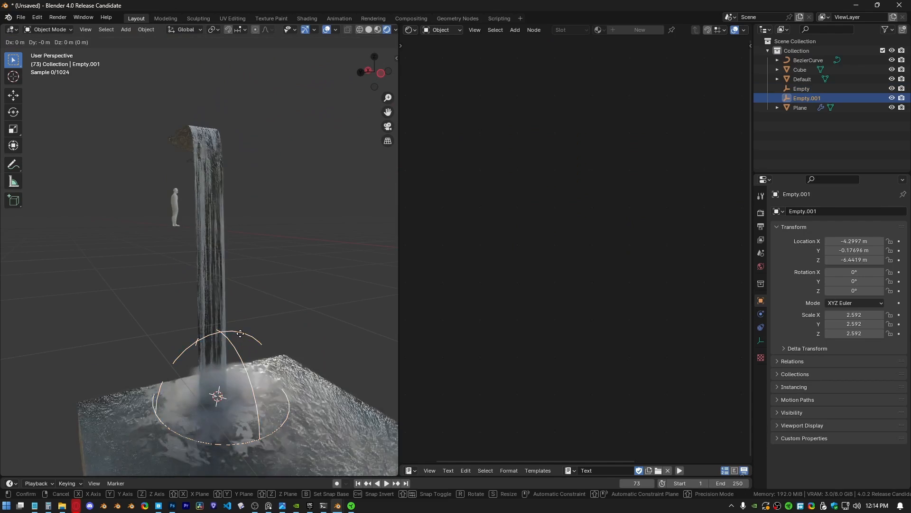
key(z)
click(248, 238)
Step: Scale the duplicated empty to about 3.667 and lower it along Z to about -3.41 m
key(s)
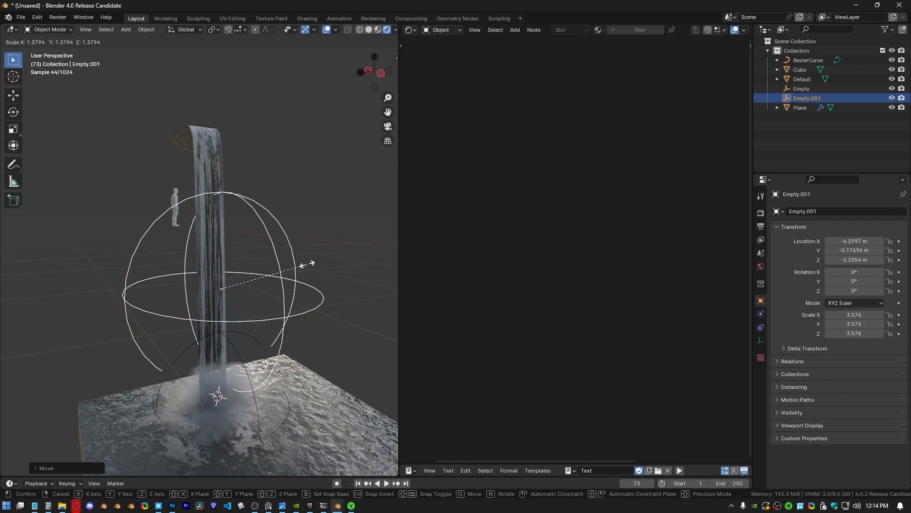
click(306, 265)
key(g)
key(z)
click(305, 293)
Step: Make room before the Material Output in the waterfall curve's material and add a Transparent BSDF node there
middle_drag(227, 212, 208, 172)
scroll(214, 263, up, 6)
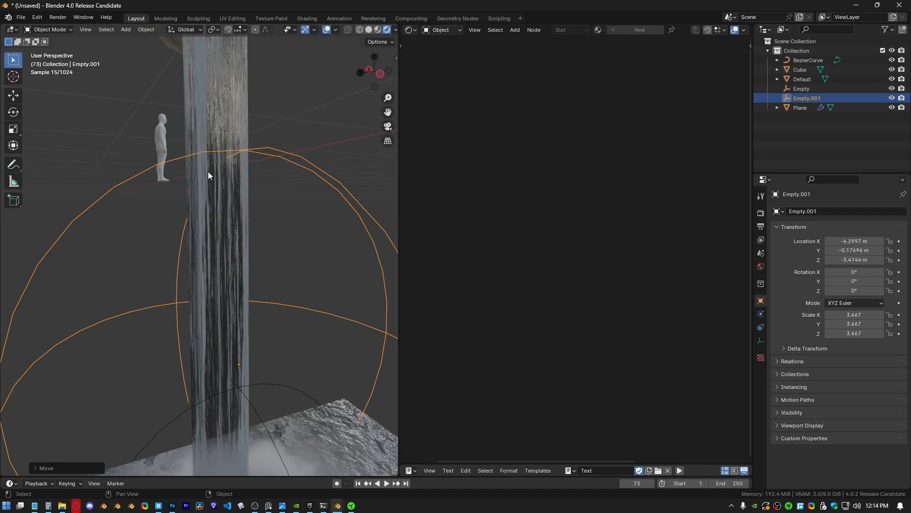
click(218, 233)
scroll(582, 248, up, 3)
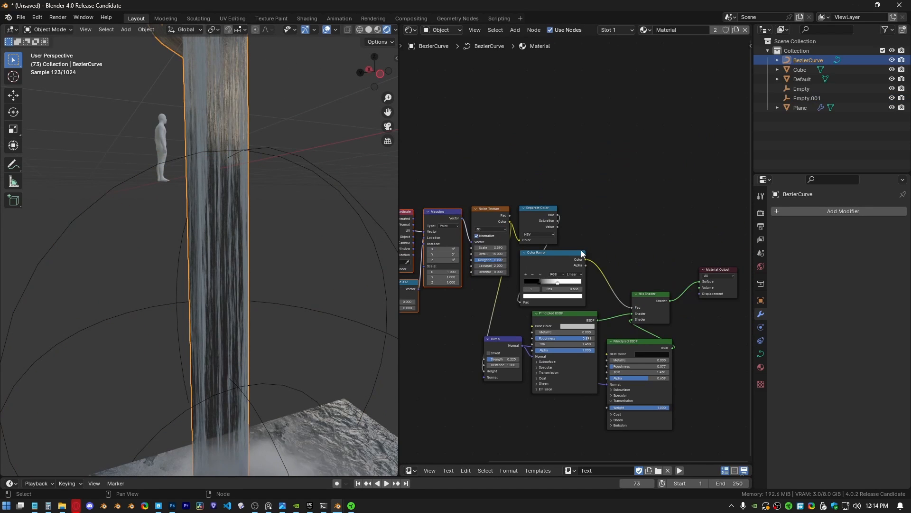
middle_drag(583, 253, 584, 290)
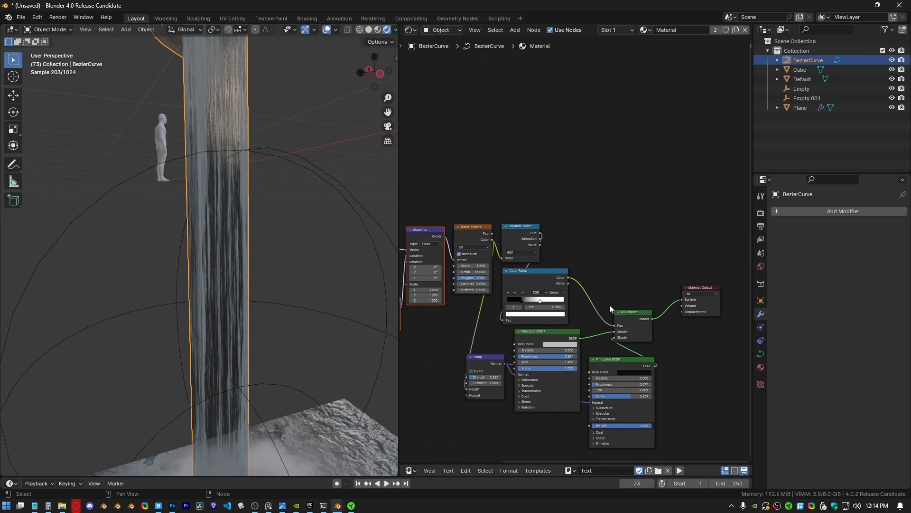
middle_drag(701, 286, 622, 245)
drag(621, 244, 679, 267)
key(shift+a)
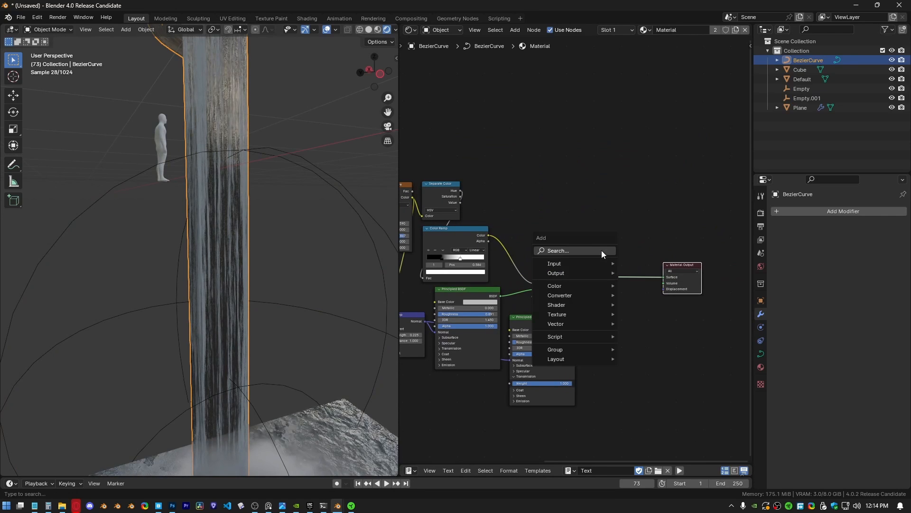
text(trans)
click(650, 277)
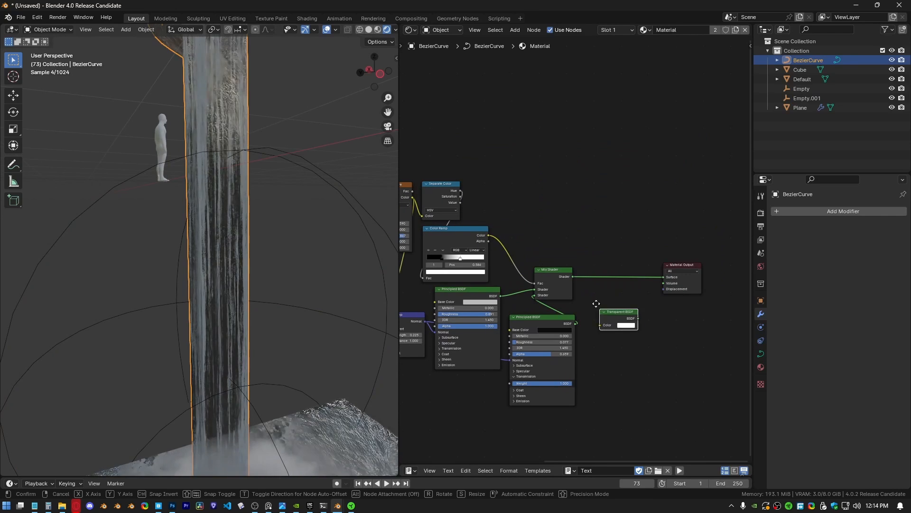
click(612, 308)
Step: Insert a duplicate of the Mix Shader before the Material Output, with the Transparent BSDF as its second shader and Fac at 1.000
scroll(584, 276, up, 3)
key(shift+d)
click(654, 278)
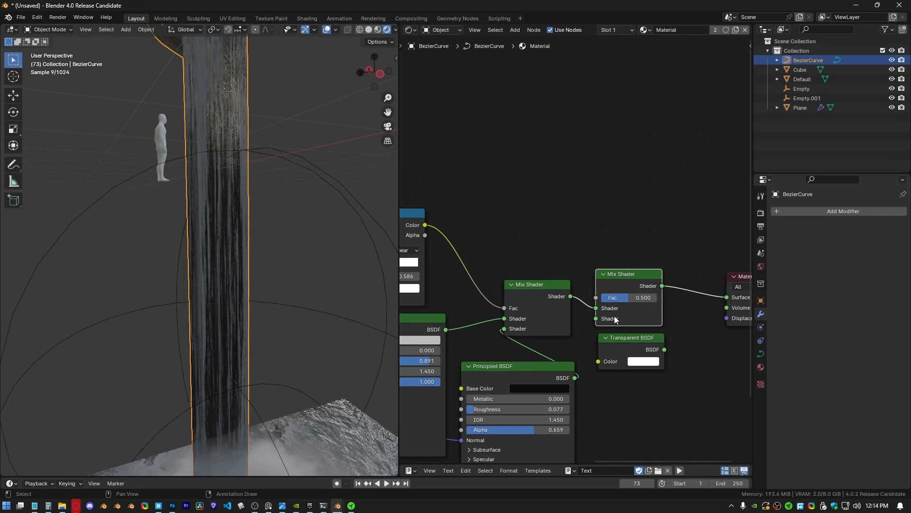
drag(658, 349, 657, 297)
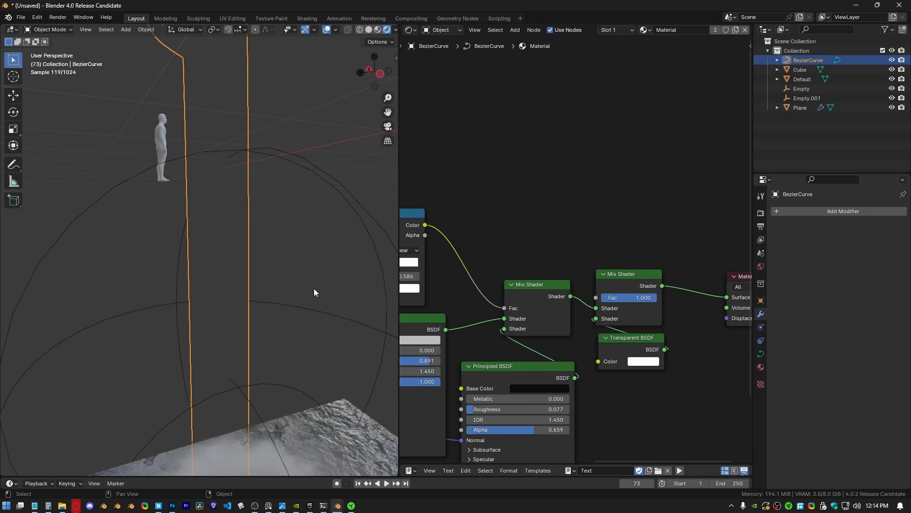
Step: Duplicate the Texture Coordinate node, place it above the Mix Shaders, and set its object to the enlarged empty
click(313, 178)
scroll(244, 264, down, 7)
scroll(233, 255, up, 5)
click(222, 245)
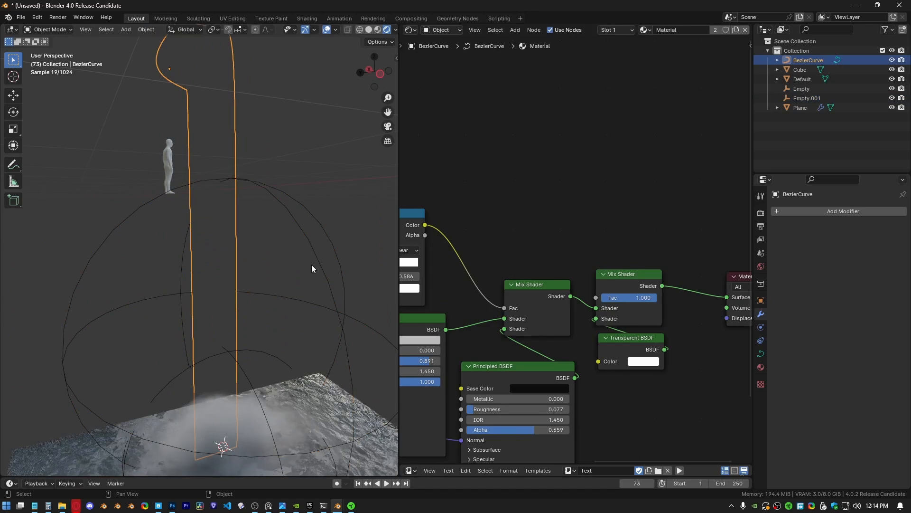
scroll(529, 268, down, 4)
scroll(544, 241, up, 3)
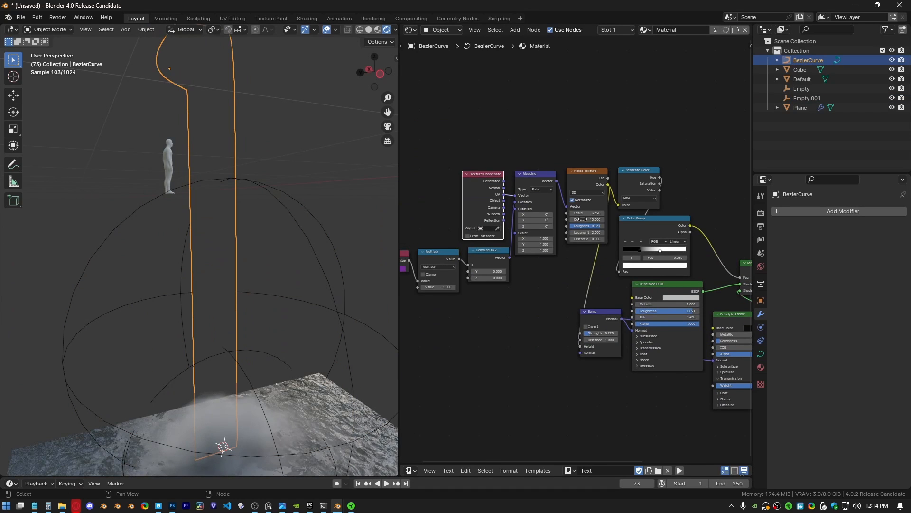
middle_drag(582, 219, 512, 222)
key(shift+d)
click(702, 225)
middle_drag(702, 225, 551, 249)
scroll(552, 256, up, 5)
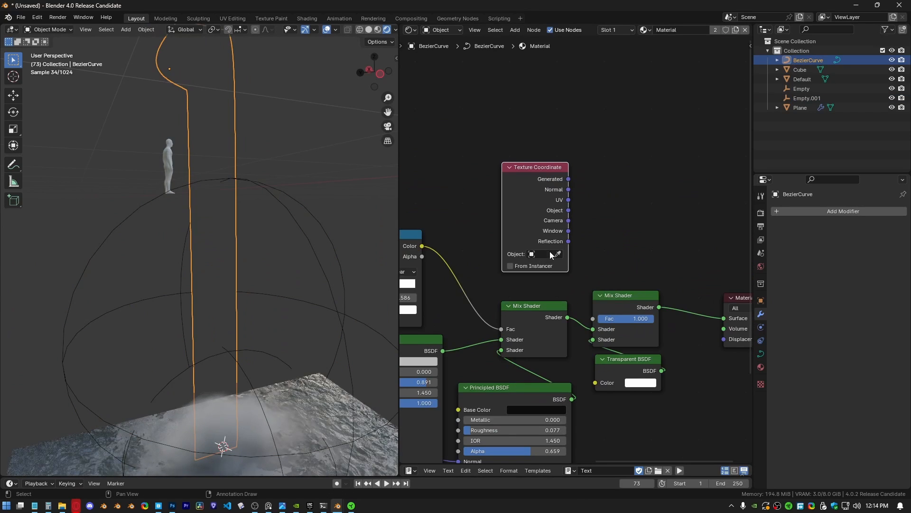
click(314, 214)
Step: Add a Vector Math node set to Length, fed by the Object coordinates, and connect its Value to the last Mix Shader's Fac
key(shift+a)
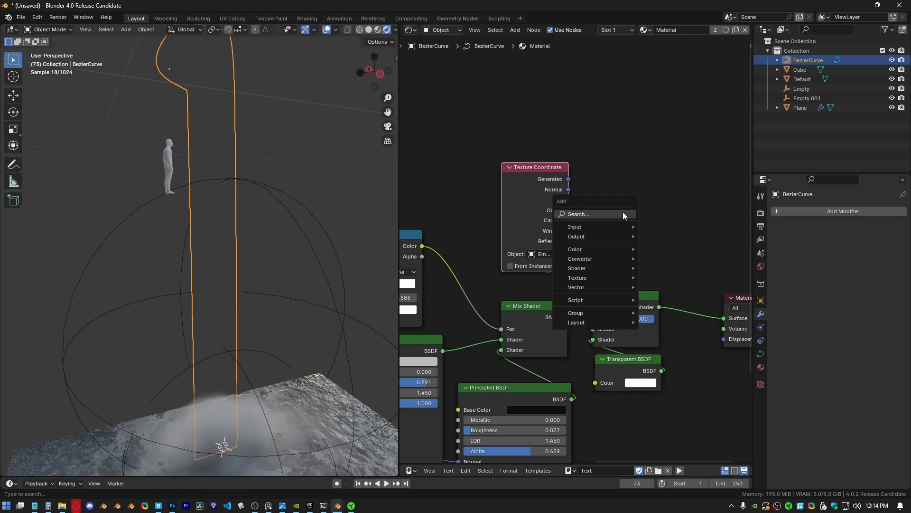
text(vec)
click(682, 229)
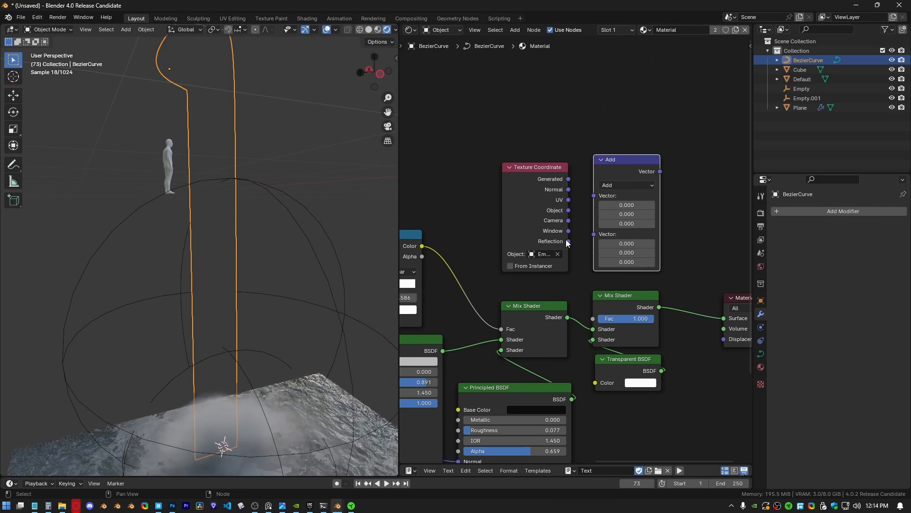
drag(594, 196, 594, 195)
click(620, 185)
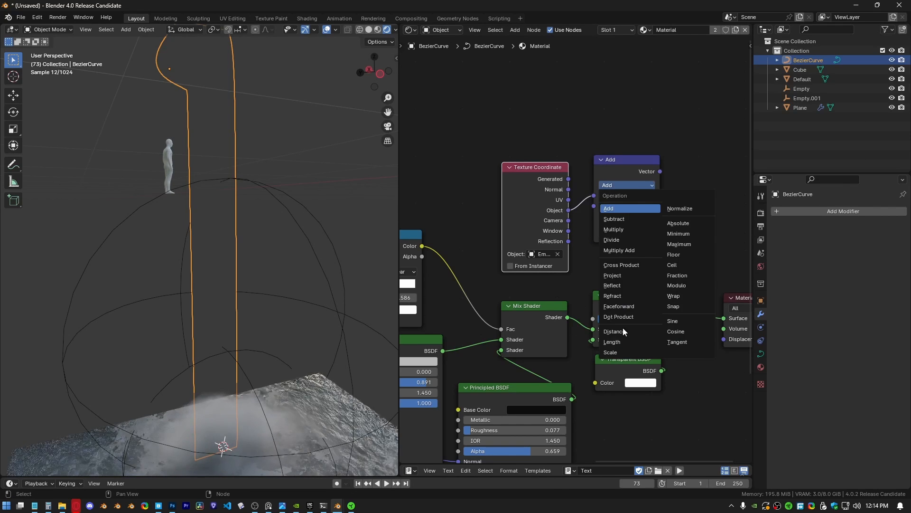
click(619, 342)
middle_drag(612, 246, 536, 255)
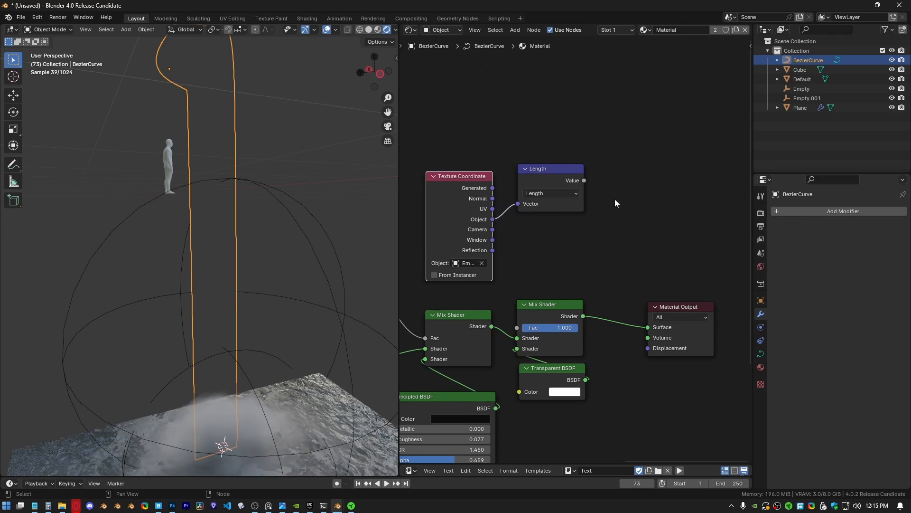
drag(515, 332, 517, 327)
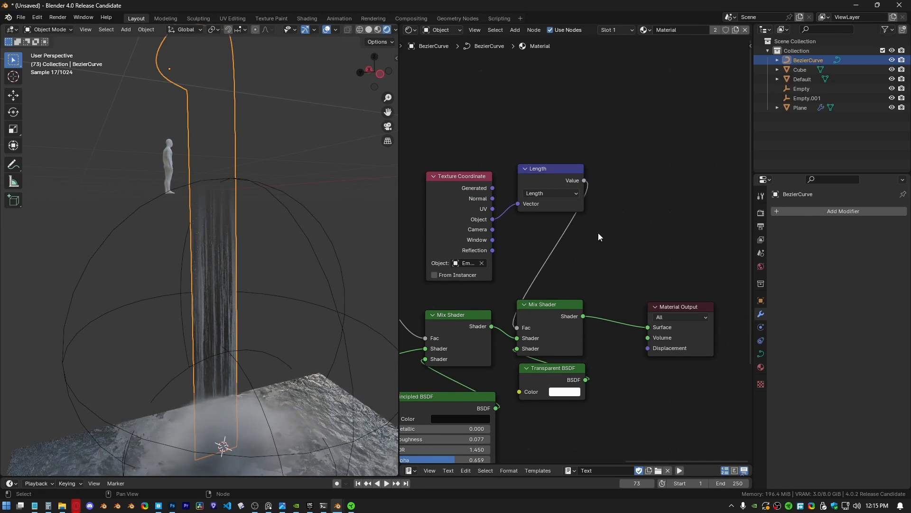
Step: Insert a Color Ramp between the Length node and the last Mix Shader's Fac, with white at 0.000 and black at 1.000
middle_drag(629, 216, 610, 241)
key(shift+a)
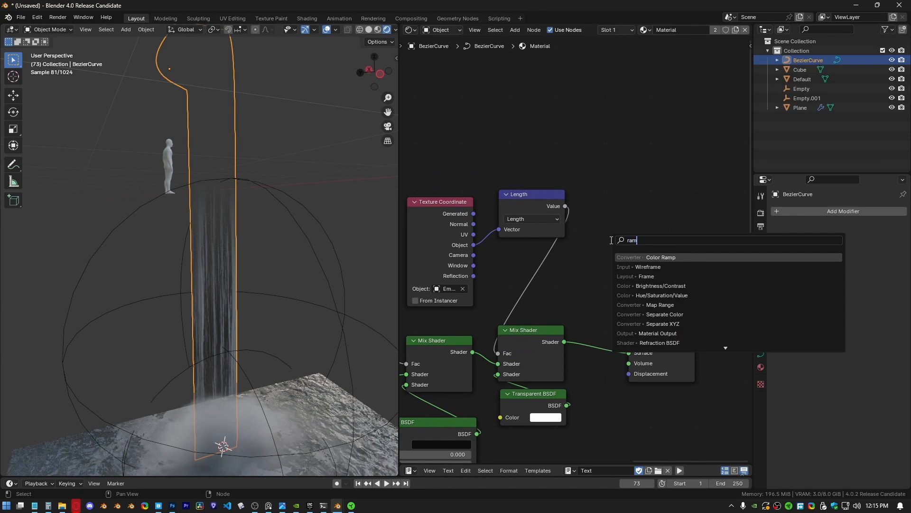
click(638, 256)
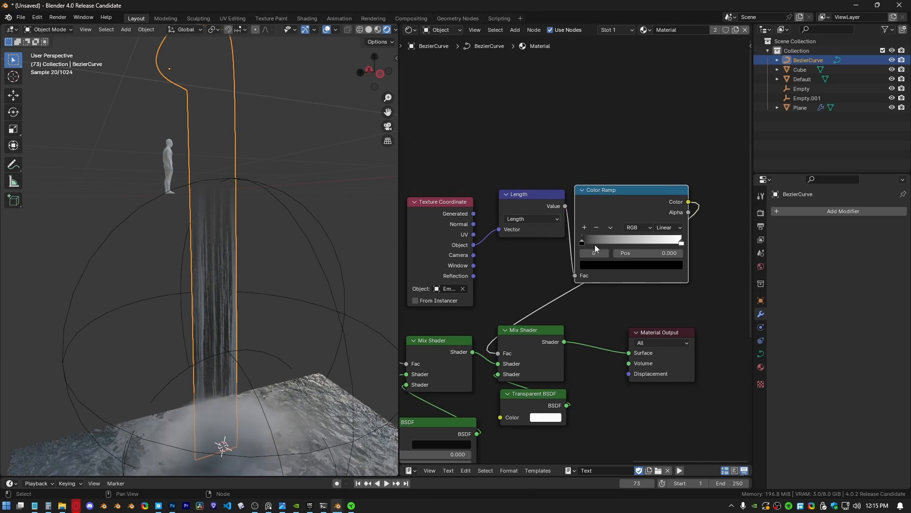
click(582, 241)
mouse_move(582, 242)
mouse_down()
mouse_move(641, 242)
mouse_move(581, 242)
mouse_up()
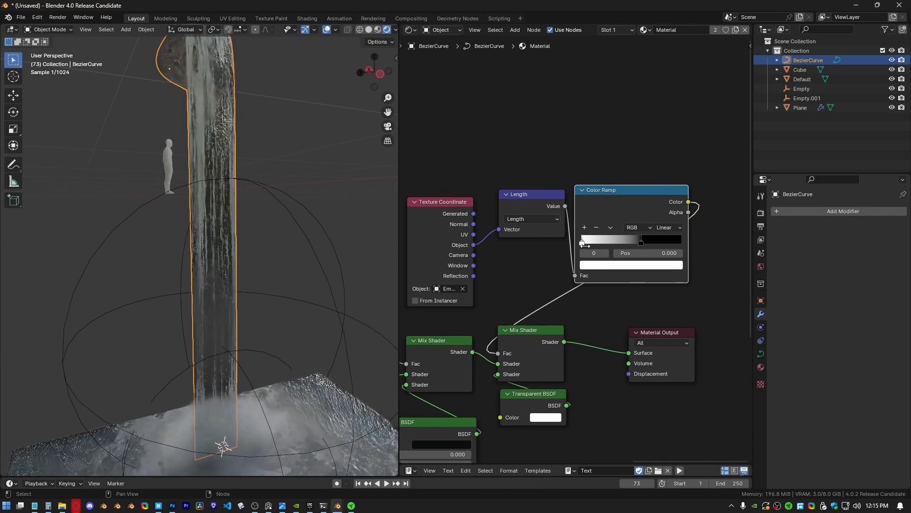
drag(643, 242, 679, 241)
click(694, 239)
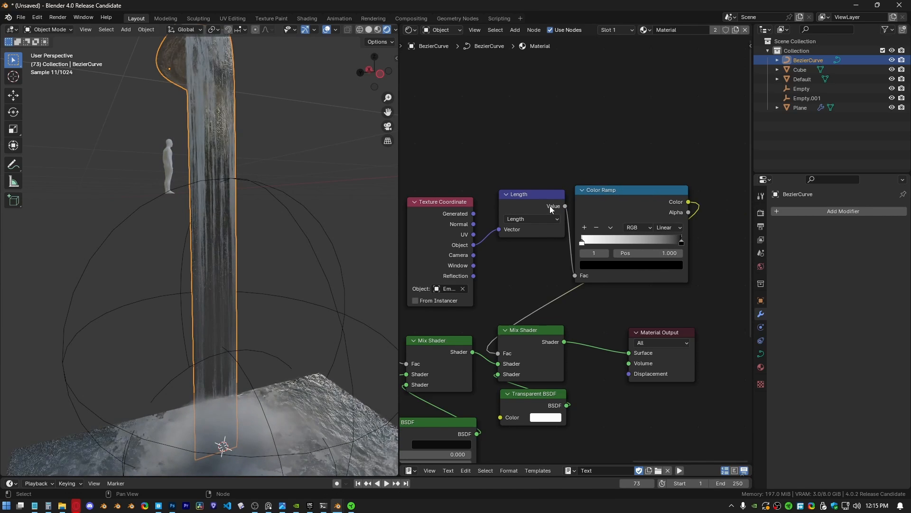
Step: Scale the upper empty to about 6.436 and move it up the waterfall to about Z -2.40 m
middle_drag(245, 277, 309, 284)
click(253, 301)
key(s)
click(386, 273)
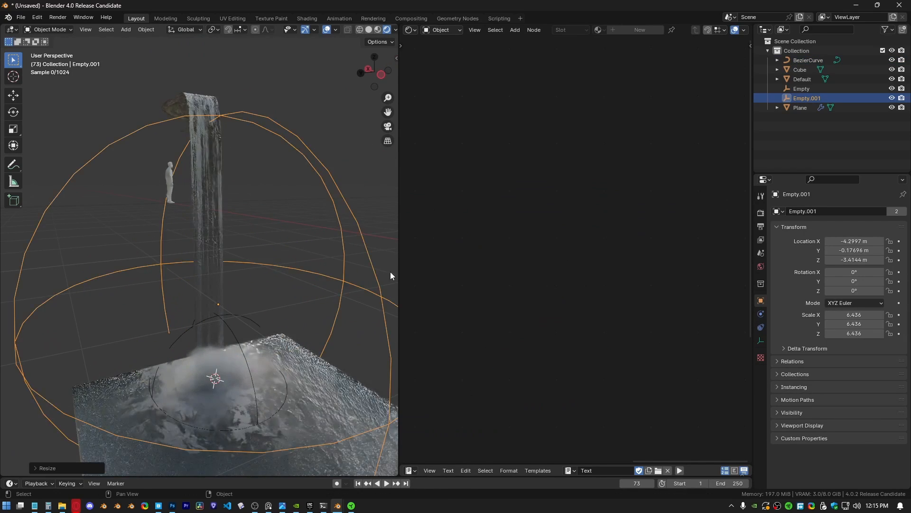
key(g)
click(319, 241)
middle_drag(319, 241, 210, 263)
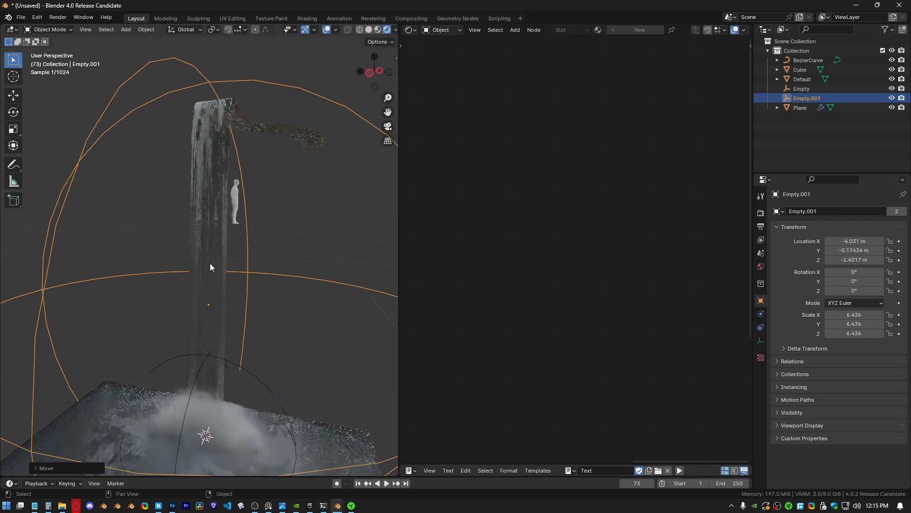
Step: Select the waterfall curve and test the mask Color Ramp's stops, leaving white at 0.000 and black at 1.000
scroll(211, 265, up, 4)
click(223, 243)
scroll(604, 258, up, 2)
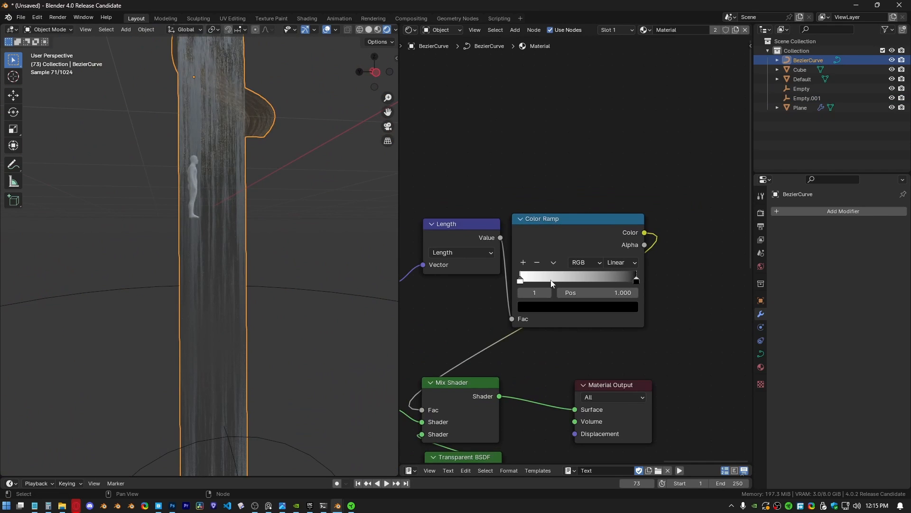
drag(522, 283, 495, 291)
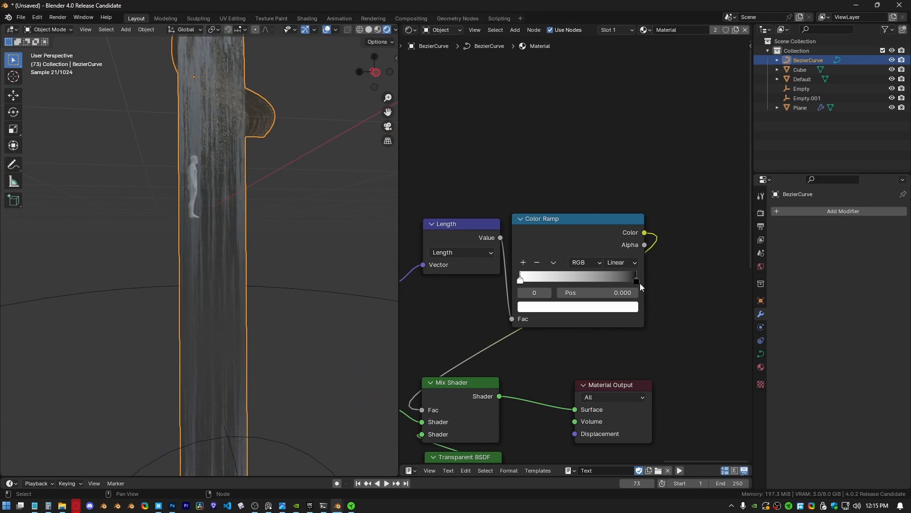
mouse_move(639, 282)
mouse_down()
mouse_move(557, 282)
mouse_move(650, 286)
mouse_up()
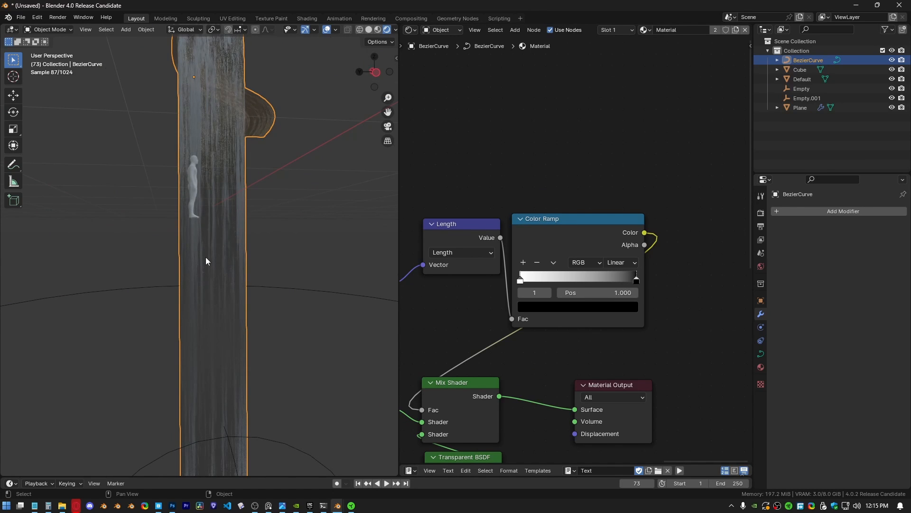
Step: Move the mask's Texture Coordinate, Length and Color Ramp nodes further above the Mix Shaders
middle_drag(206, 260, 223, 223)
scroll(502, 326, down, 2)
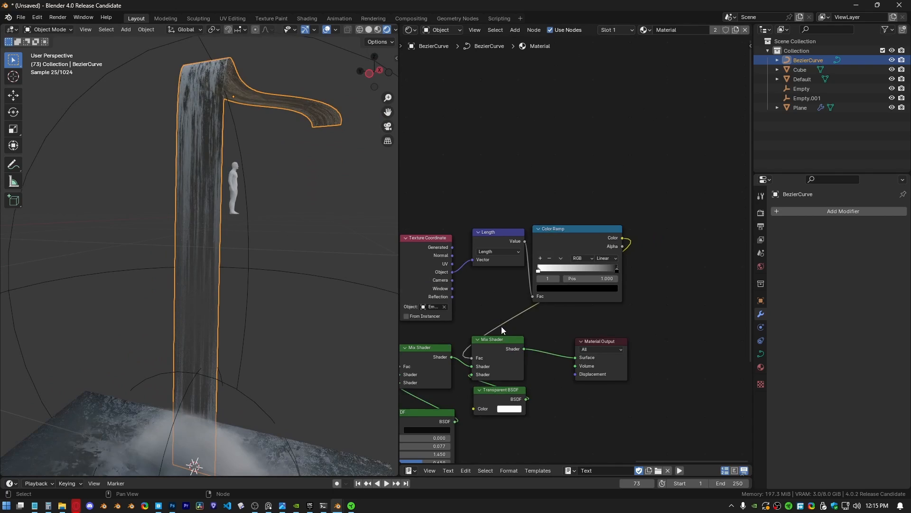
middle_drag(502, 326, 597, 321)
drag(495, 199, 644, 292)
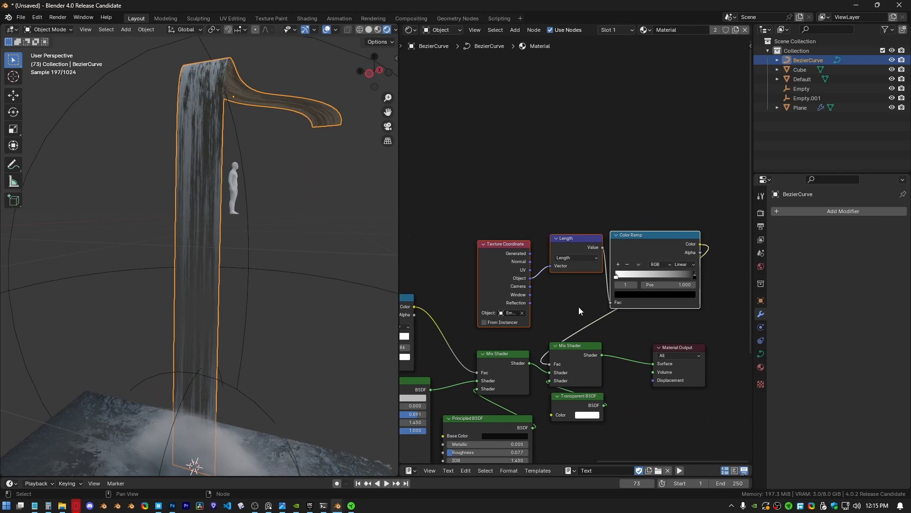
middle_drag(579, 308, 595, 229)
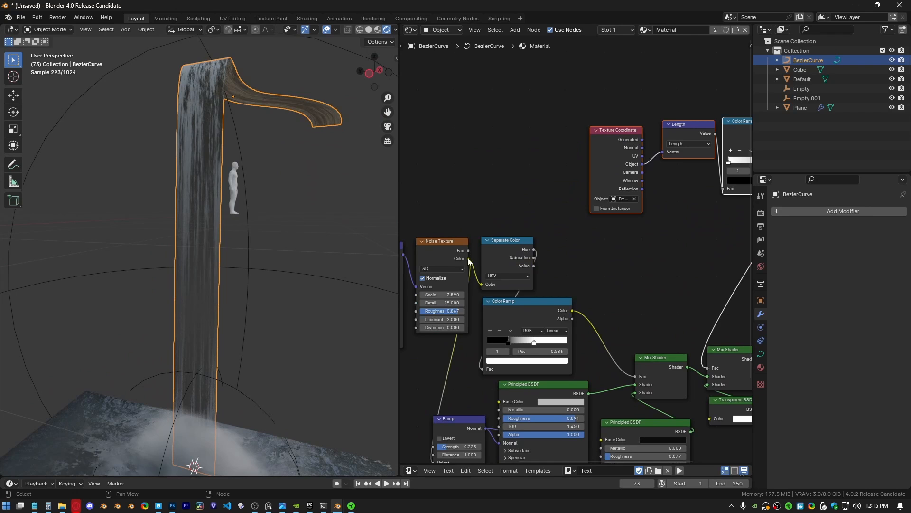
Step: Add a Mix Color node fed by the streak noise's Color Ramp and place it beside the mask's Color Ramp
drag(696, 228, 697, 226)
key(Return)
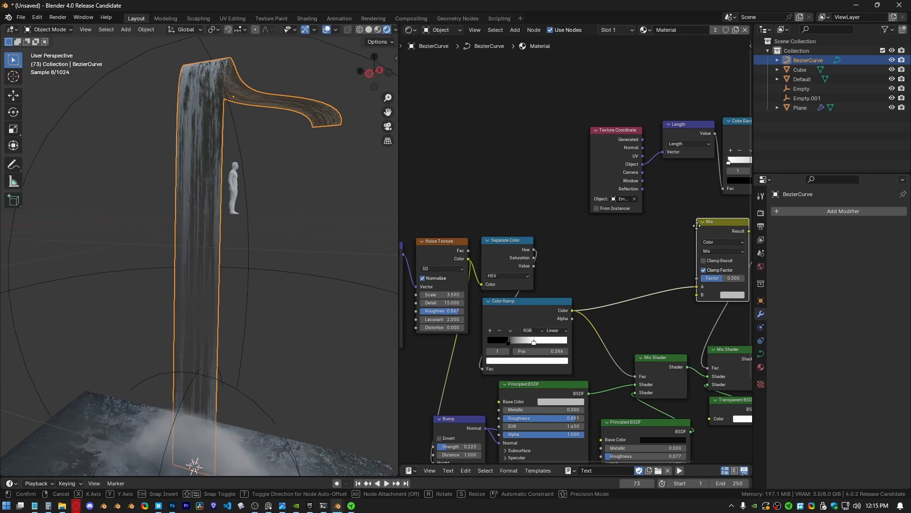
click(668, 211)
middle_drag(668, 212, 512, 268)
drag(561, 263, 718, 243)
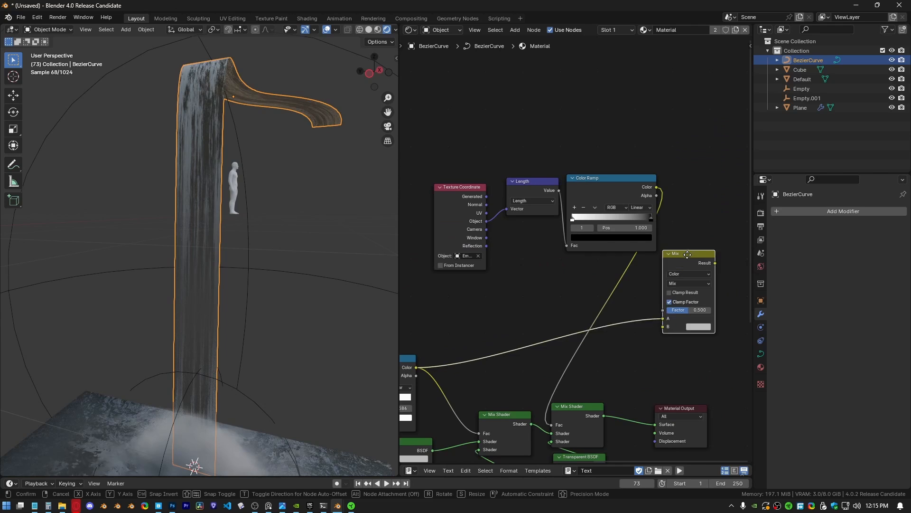
Step: Connect the mask ramp to the Mix node's A and the noise ramp to B, and its Result to the last Mix Shader's Fac
drag(669, 303, 669, 318)
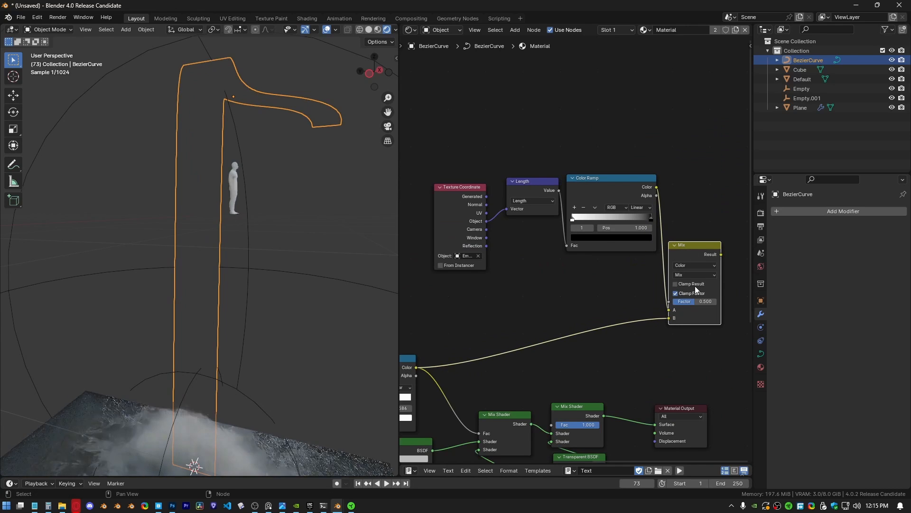
drag(552, 426, 552, 425)
middle_drag(623, 326, 576, 330)
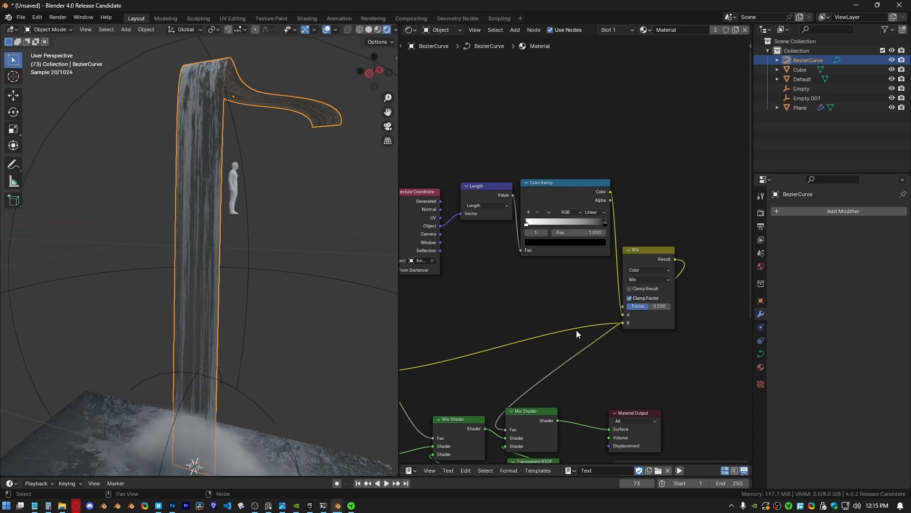
Step: Deselect the waterfall curve and set the Mix Color node to Darken blending with a Factor of 1.000
middle_drag(178, 277, 173, 310)
scroll(173, 307, up, 2)
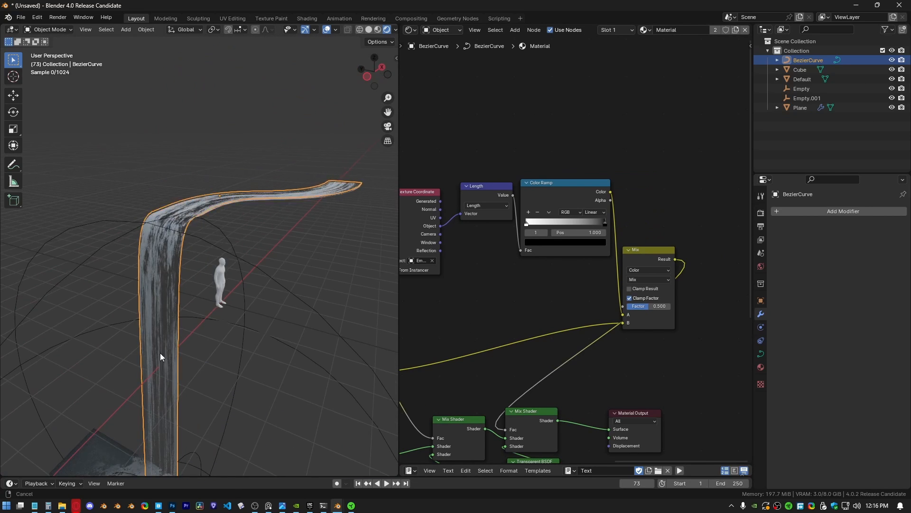
shift+middle_drag(160, 352, 169, 170)
middle_drag(166, 257, 197, 167)
click(296, 271)
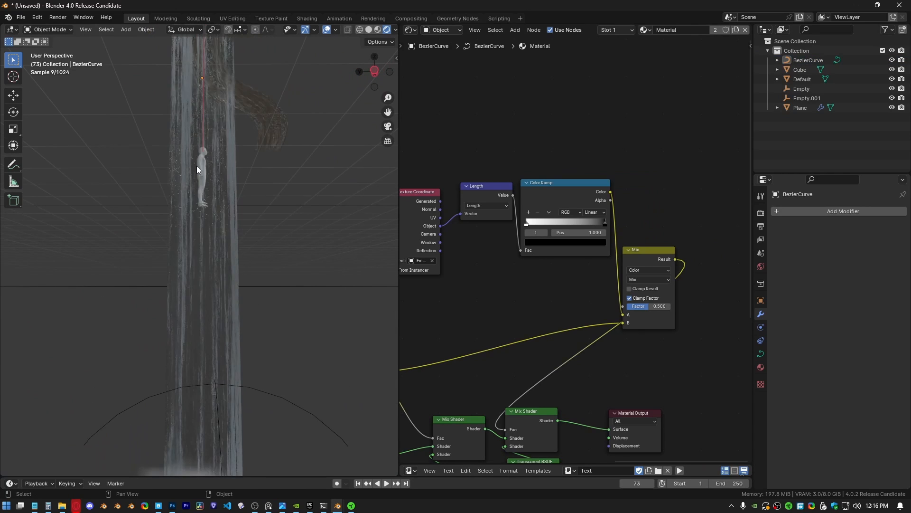
scroll(638, 319, up, 2)
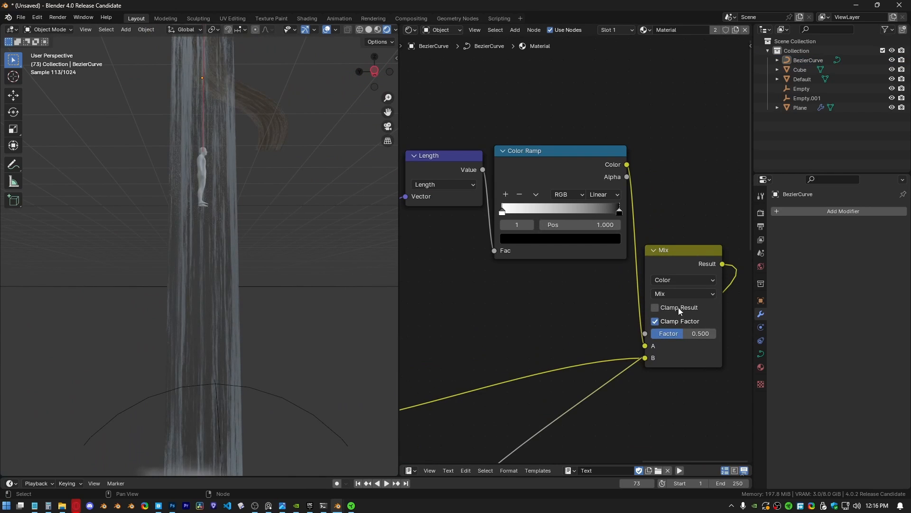
click(678, 292)
click(678, 287)
middle_drag(699, 303, 596, 193)
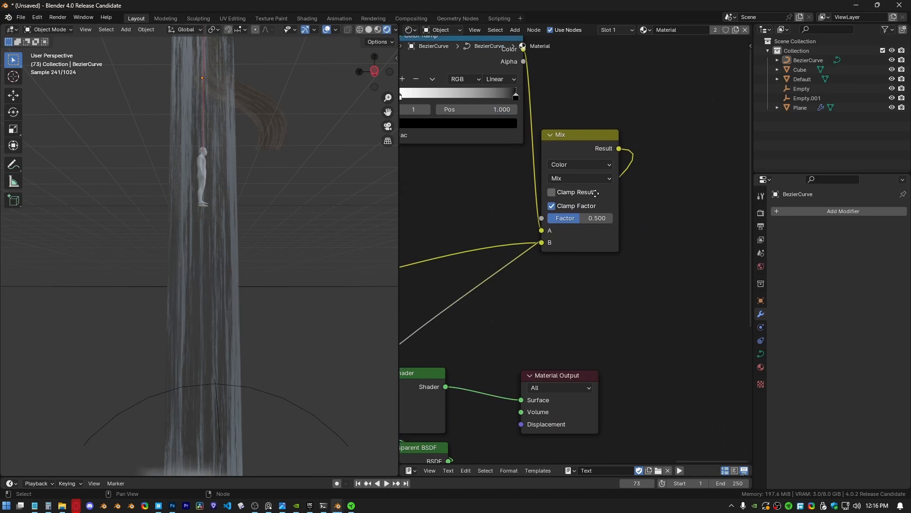
click(586, 178)
click(583, 223)
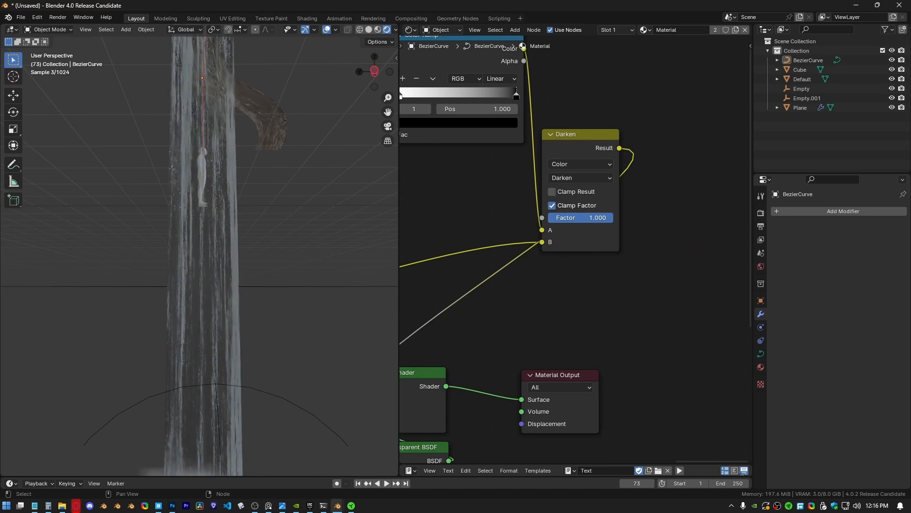
Step: Examine the waterfall's hard side edges up close, marking them with temporary annotation strokes
middle_drag(191, 313, 217, 271)
mouse_move(210, 220)
middle_down()
mouse_move(212, 263)
mouse_move(247, 275)
mouse_move(204, 272)
mouse_move(215, 271)
mouse_move(192, 258)
mouse_move(204, 298)
mouse_move(179, 234)
middle_up()
scroll(203, 308, up, 4)
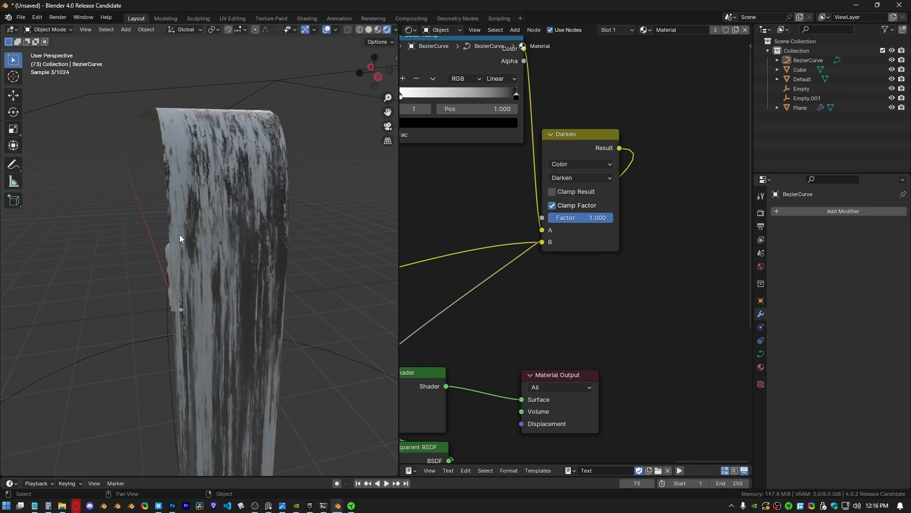
drag(158, 129, 166, 230)
right_drag(157, 152, 165, 255)
middle_drag(235, 365, 157, 212)
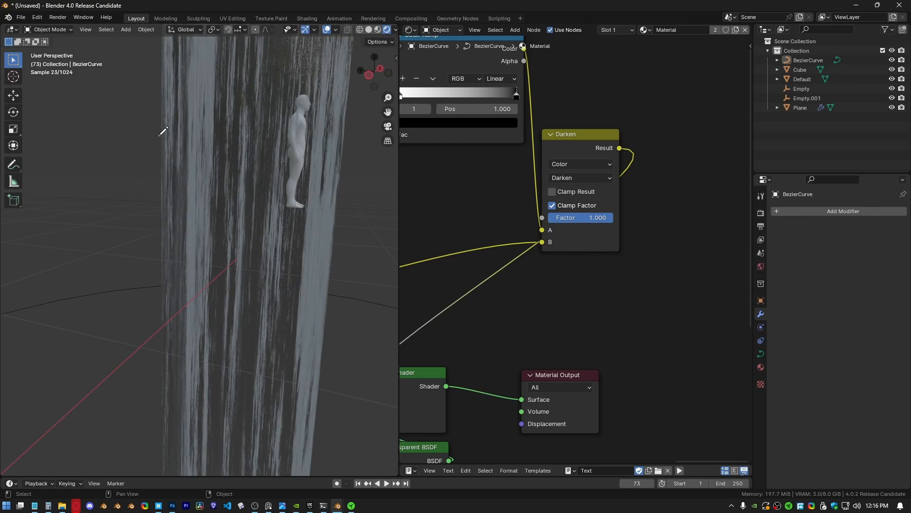
drag(163, 131, 155, 283)
right_drag(156, 283, 162, 281)
middle_drag(163, 280, 249, 223)
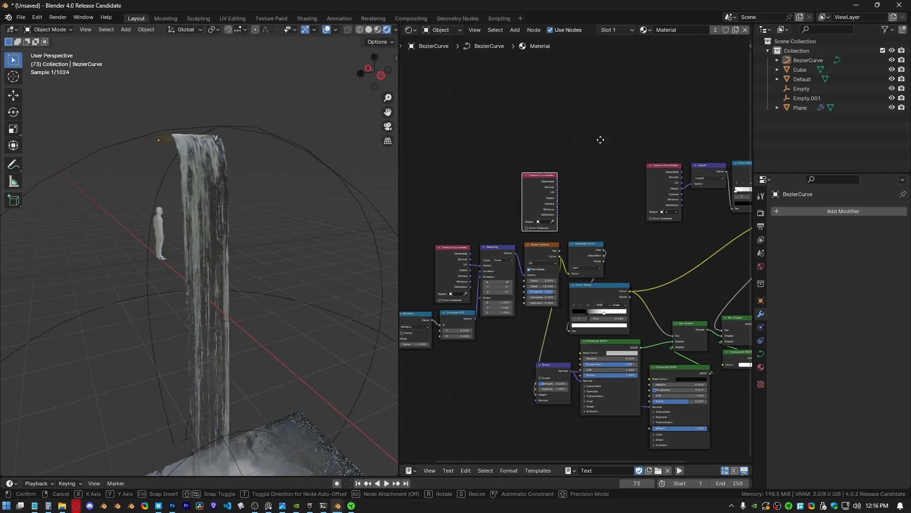
Step: Add a Texture Coordinate node above the noise nodes and preview its Generated and UV outputs on the waterfall
scroll(526, 274, up, 5)
ctrl+shift+click(503, 241)
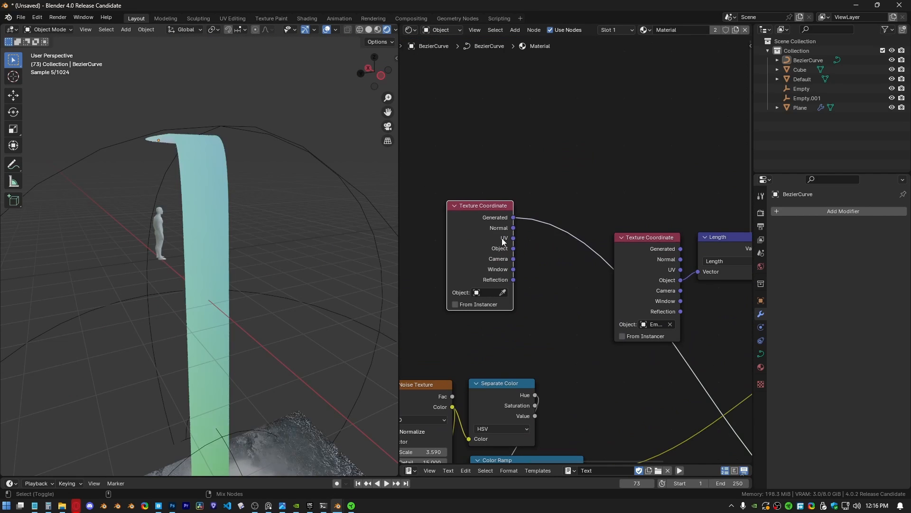
ctrl+shift+click(503, 241)
scroll(203, 192, up, 3)
middle_drag(203, 191, 236, 150)
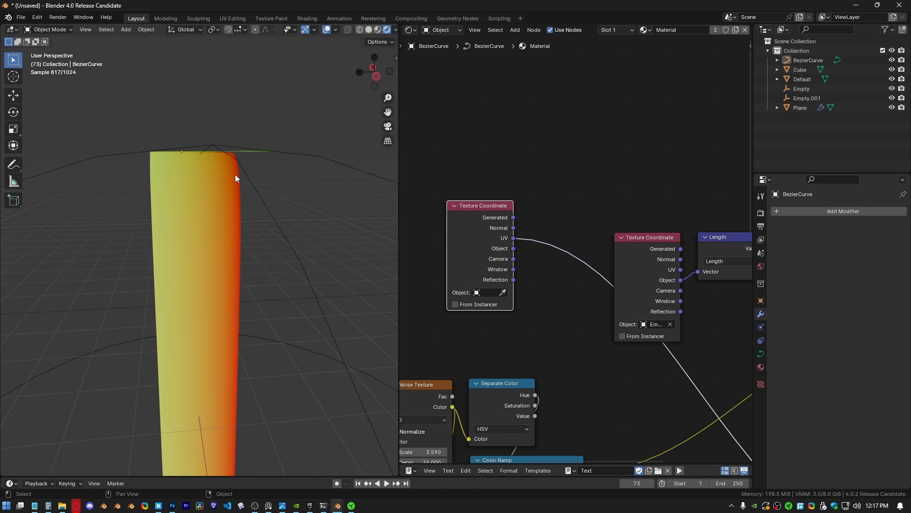
middle_drag(246, 320, 205, 220)
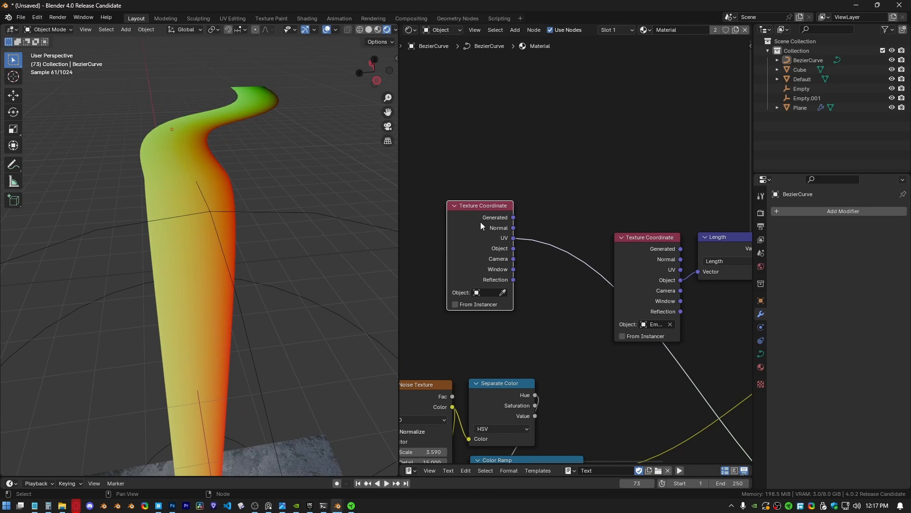
Step: Add a Separate XYZ node after the new Texture Coordinate's UV output and preview its X and Y channels on the waterfall
middle_drag(481, 221, 562, 263)
drag(556, 261, 446, 221)
key(shift+a)
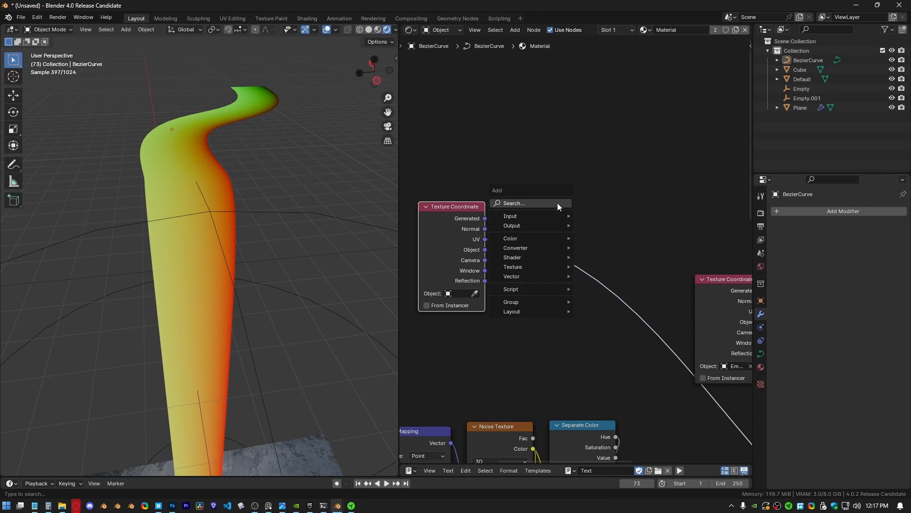
click(557, 203)
text(sep)
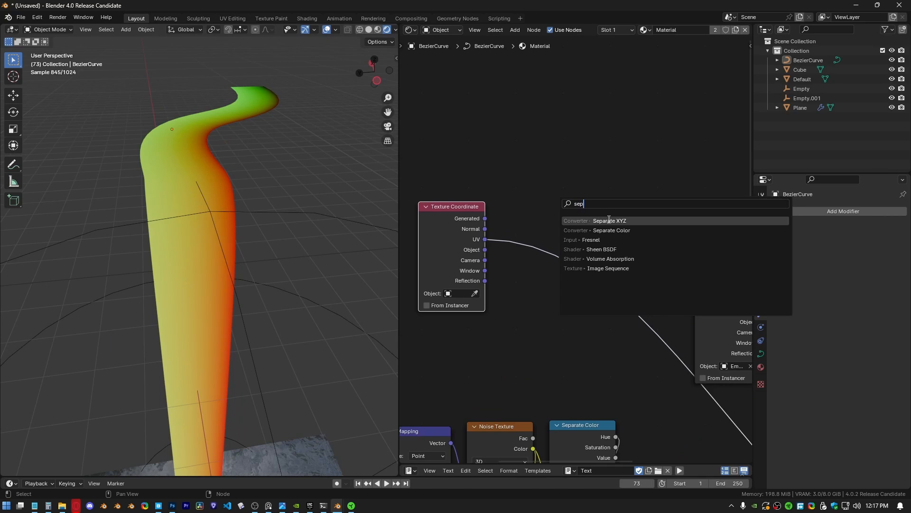
click(609, 220)
click(527, 240)
middle_drag(243, 138, 280, 150)
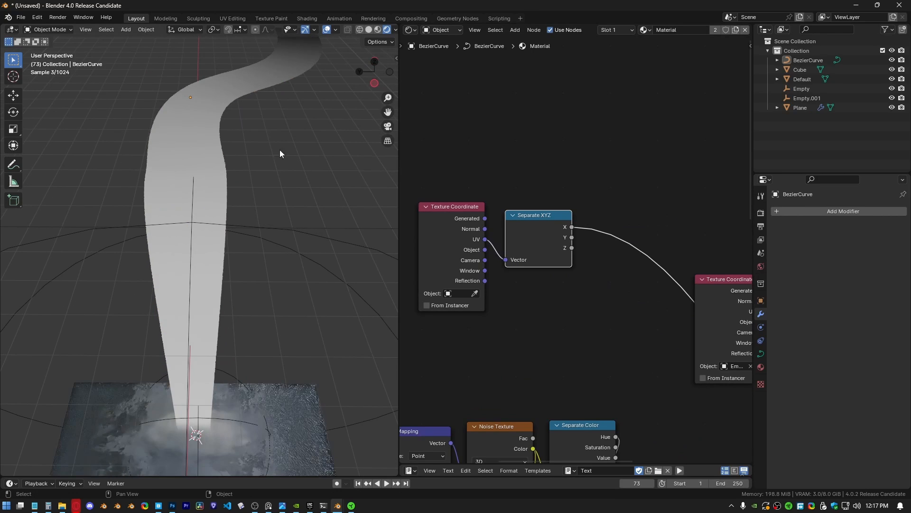
ctrl+drag(572, 227, 572, 237)
middle_drag(253, 246, 207, 221)
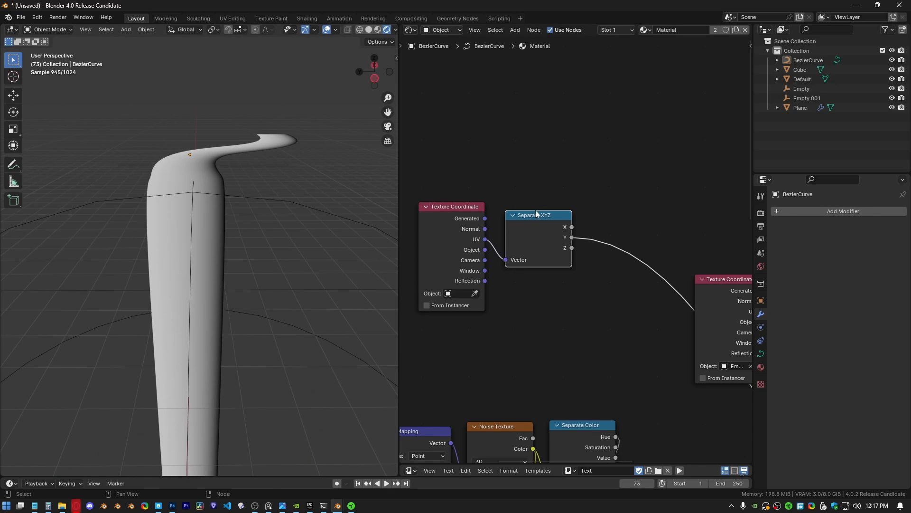
Step: Duplicate the Separate XYZ node below the original, also fed by UV, and preview the copy's Y output
drag(540, 228, 545, 170)
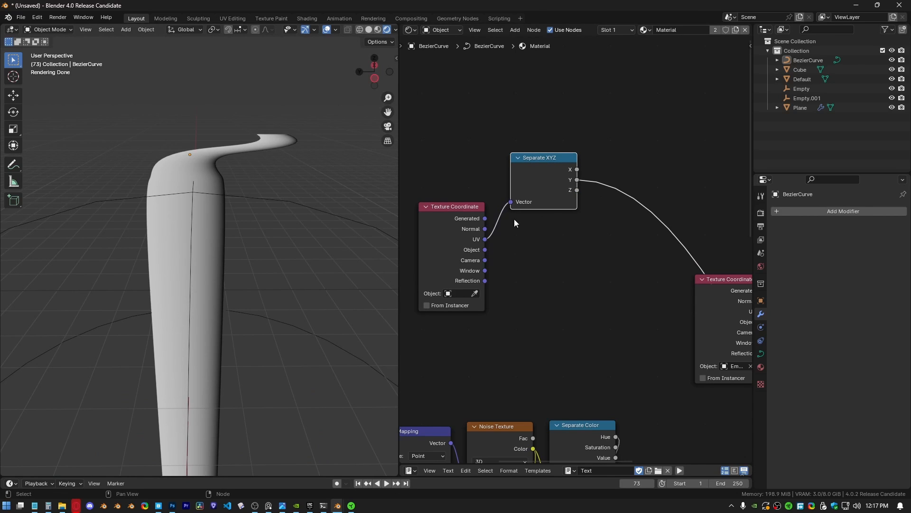
drag(467, 212, 514, 272)
click(528, 160)
key(shift+d)
click(530, 231)
middle_drag(464, 207, 503, 208)
drag(439, 144, 576, 287)
middle_drag(576, 285, 614, 293)
key(g)
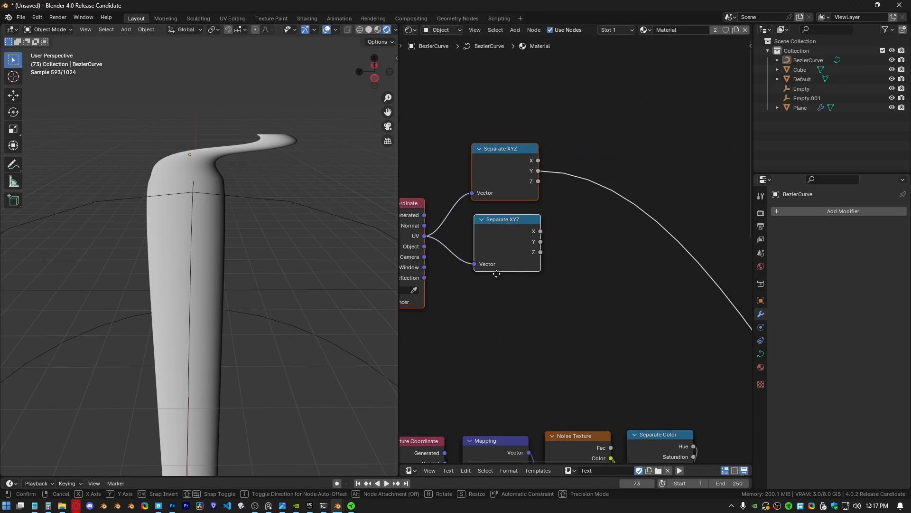
click(484, 271)
ctrl+drag(526, 169, 528, 240)
Step: Add a Color Ramp to the lower Separate XYZ's Y and reverse it to white at 0.000 and black at 1.000
key(shift+a)
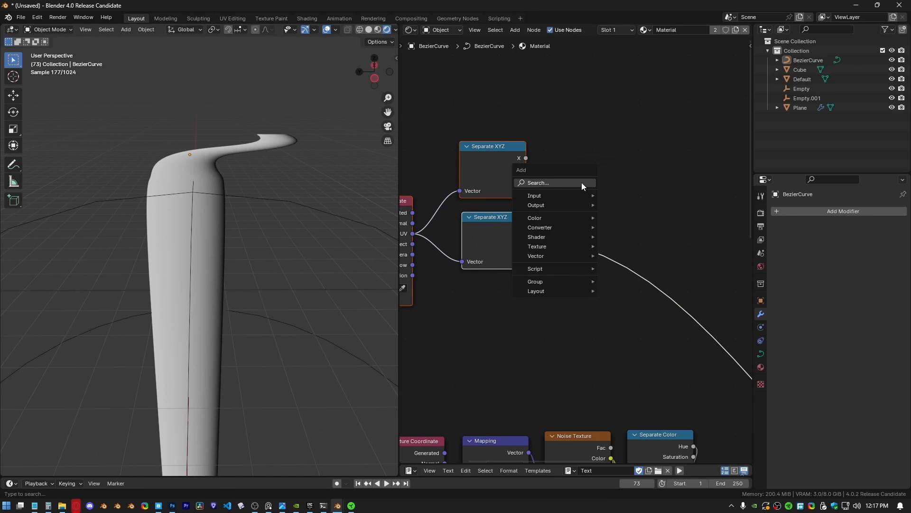
text(ramp)
key(Return)
click(562, 266)
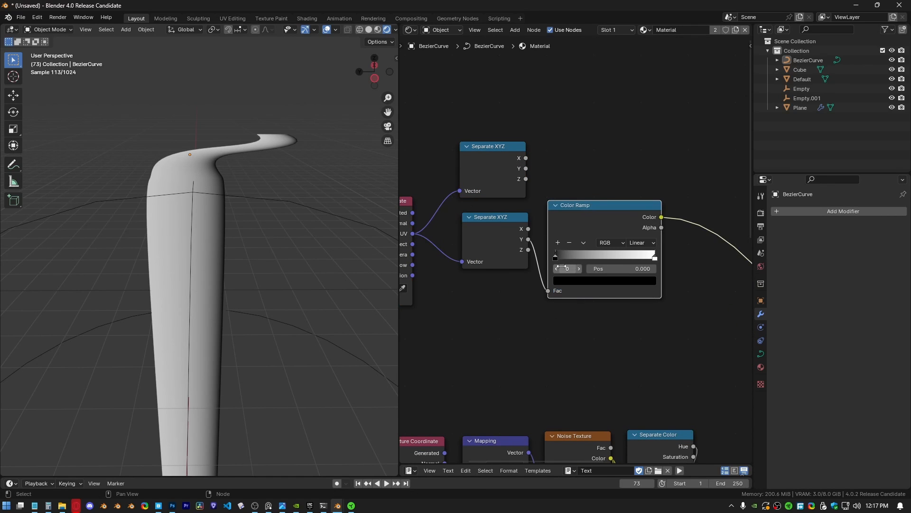
drag(559, 258, 624, 257)
drag(655, 258, 539, 256)
drag(618, 258, 683, 258)
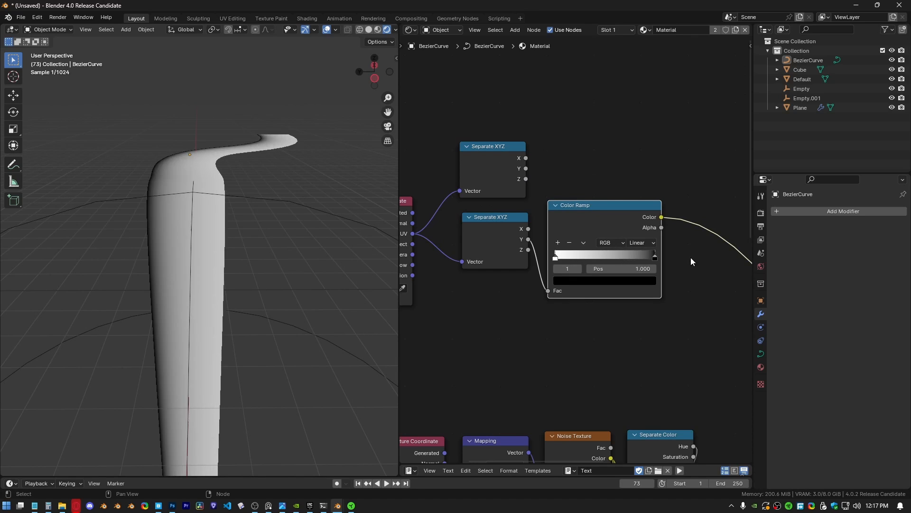
Step: Add a Math node set to Multiply, combining the upper Separate XYZ's Y with the reversed Color Ramp
click(585, 181)
middle_drag(581, 180, 551, 244)
key(shift+a)
click(563, 203)
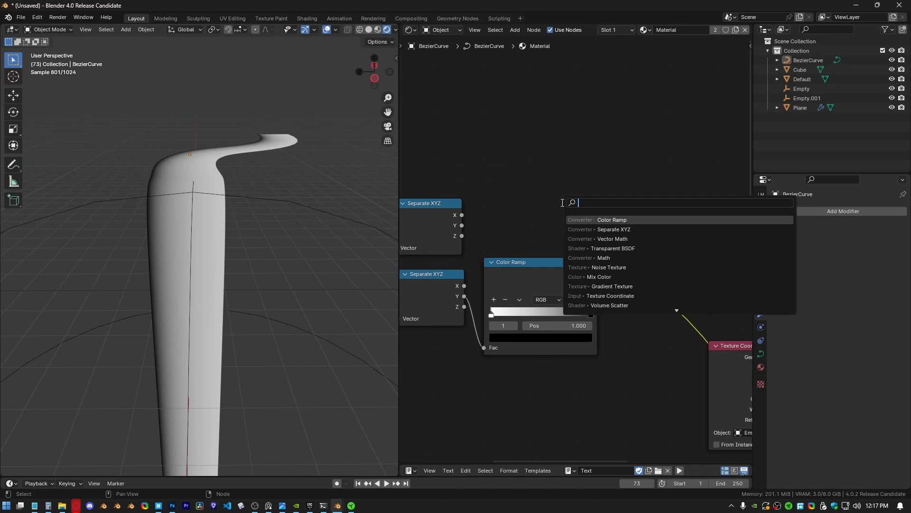
text(add)
key(Return)
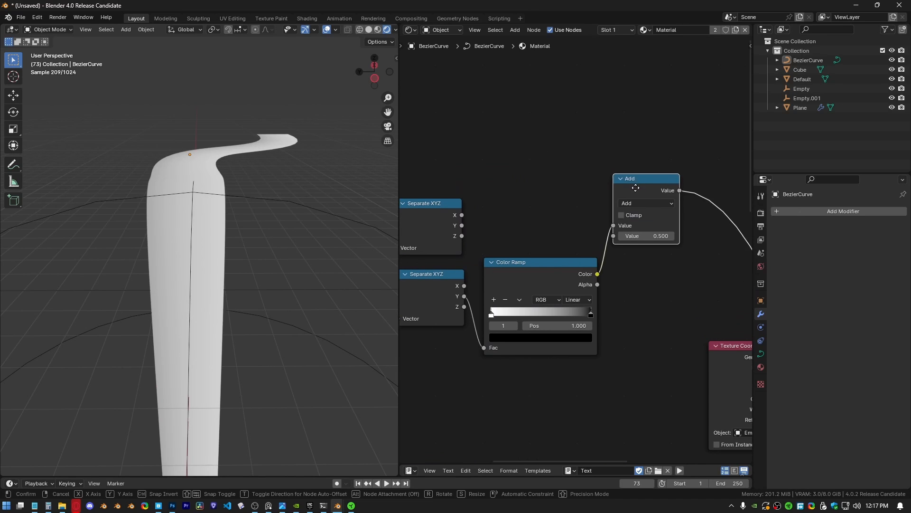
click(635, 182)
drag(614, 220, 463, 226)
click(505, 193)
middle_drag(639, 199, 622, 222)
ctrl+scroll(622, 222, down, 1)
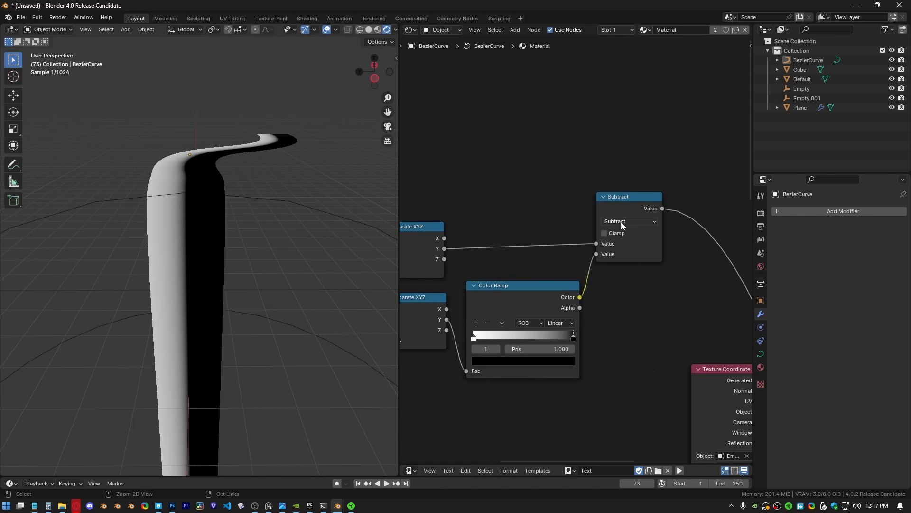
ctrl+scroll(621, 224, down, 1)
middle_drag(218, 212, 216, 270)
middle_drag(238, 301, 202, 240)
Step: Move the Material Output node farther along X to make room after the last Mix Shader
scroll(687, 303, down, 13)
middle_drag(684, 303, 549, 228)
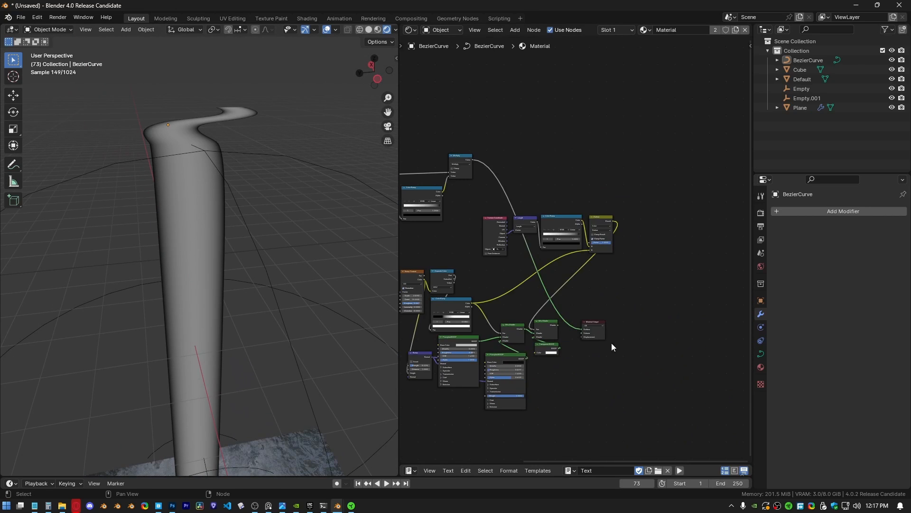
scroll(599, 338, up, 6)
middle_drag(564, 331, 583, 243)
scroll(583, 243, up, 5)
drag(619, 268, 644, 321)
key(g)
key(x)
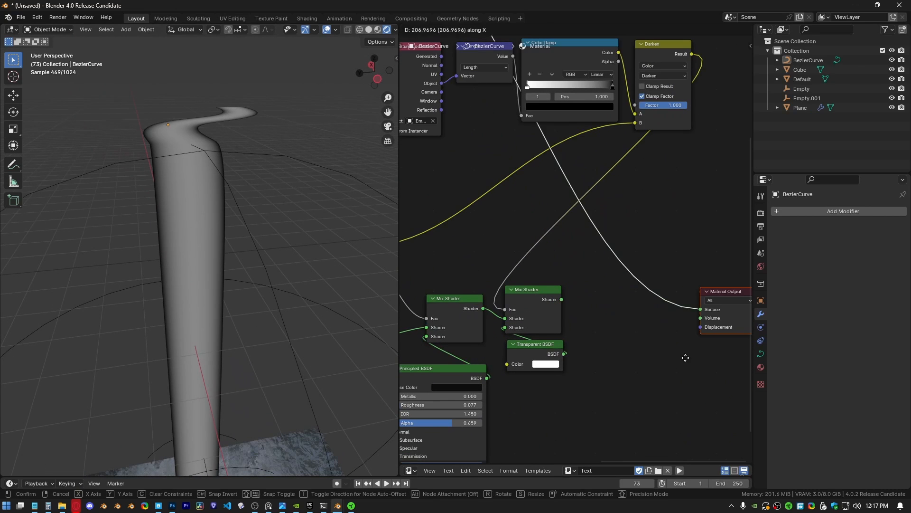
click(687, 357)
Step: Duplicate the last Mix Shader and place the copy between it and the Material Output
middle_drag(586, 307, 593, 273)
click(533, 256)
key(shift+d)
click(645, 264)
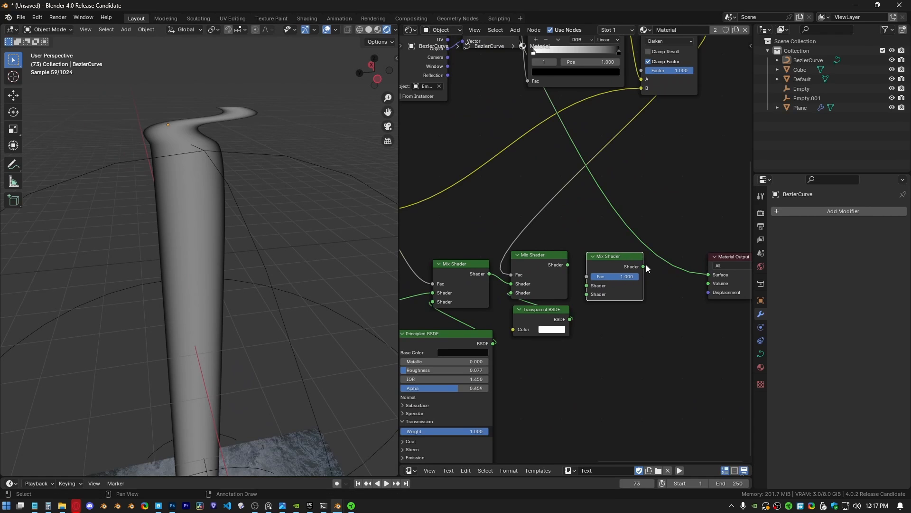
middle_drag(537, 245, 552, 269)
mouse_move(526, 298)
mouse_down()
mouse_move(523, 262)
mouse_move(527, 298)
mouse_up()
Step: Duplicate the Transparent BSDF below the new Mix Shader and connect it to that mix's second Shader input
scroll(554, 342, up, 2)
drag(548, 332, 545, 336)
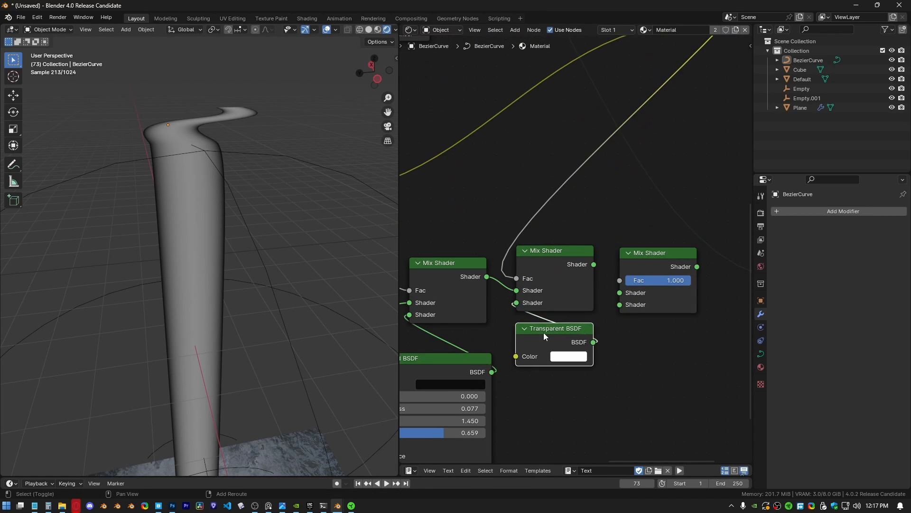
key(shift+d)
click(647, 339)
drag(697, 345, 620, 305)
scroll(580, 266, down, 2)
scroll(628, 270, up, 2)
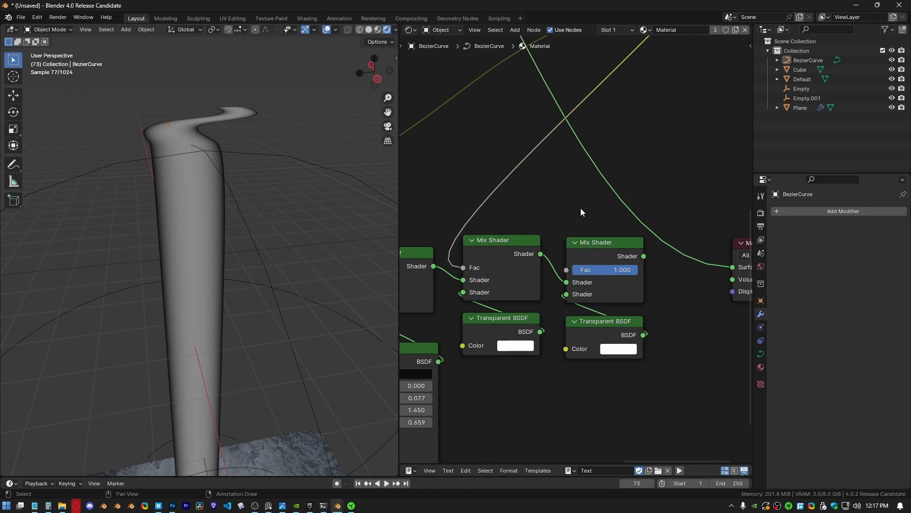
Step: Connect the new Mix Shader to the Material Output's Surface and the Multiply node's Value to that mix's Fac
drag(583, 212, 641, 368)
scroll(584, 223, down, 3)
scroll(607, 281, up, 1)
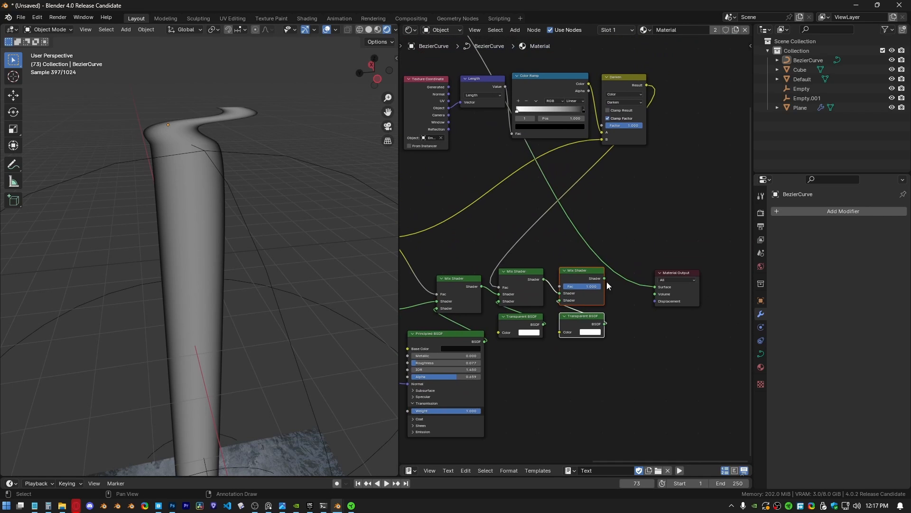
drag(604, 278, 654, 287)
scroll(508, 216, down, 6)
middle_drag(499, 169, 579, 260)
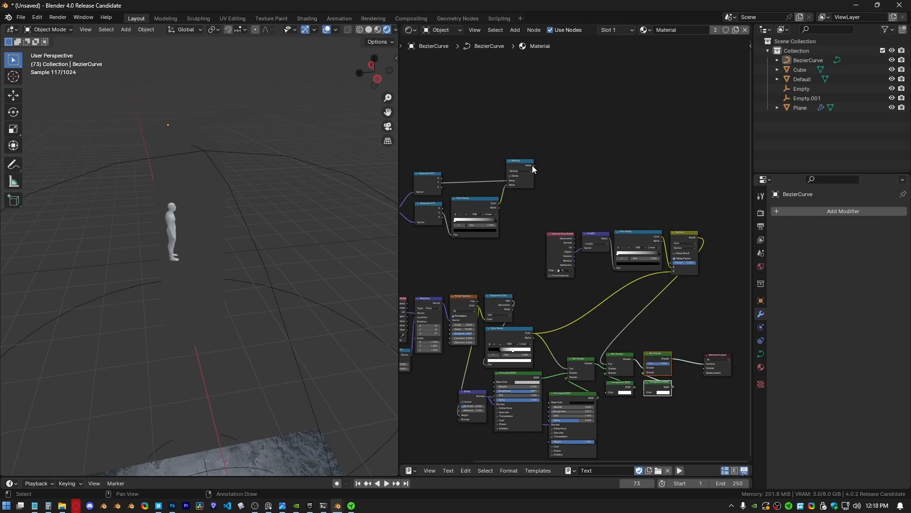
drag(533, 165, 644, 363)
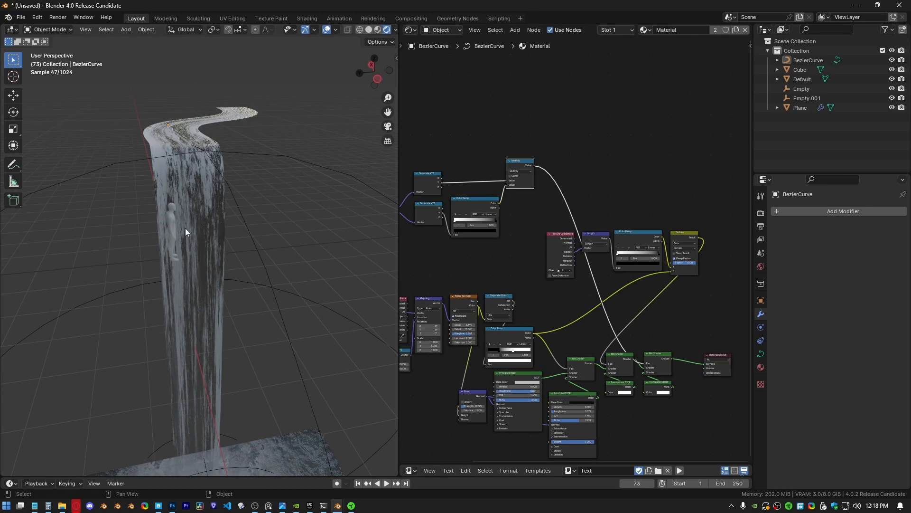
shift+middle_drag(203, 321, 207, 204)
scroll(207, 203, up, 4)
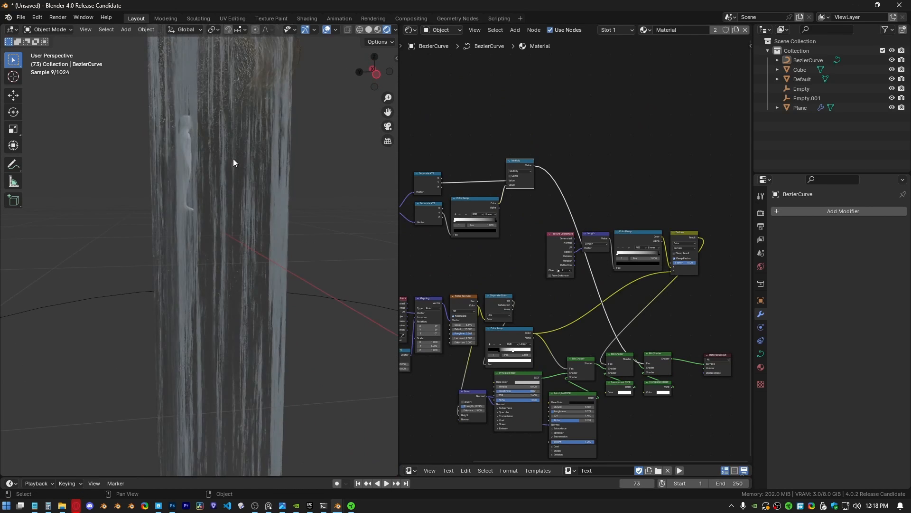
shift+middle_drag(234, 163, 233, 216)
Step: Insert a Color Ramp after the Multiply node and reverse its stops, with white at 0.000 and black farther along
scroll(615, 261, up, 3)
key(shift+a)
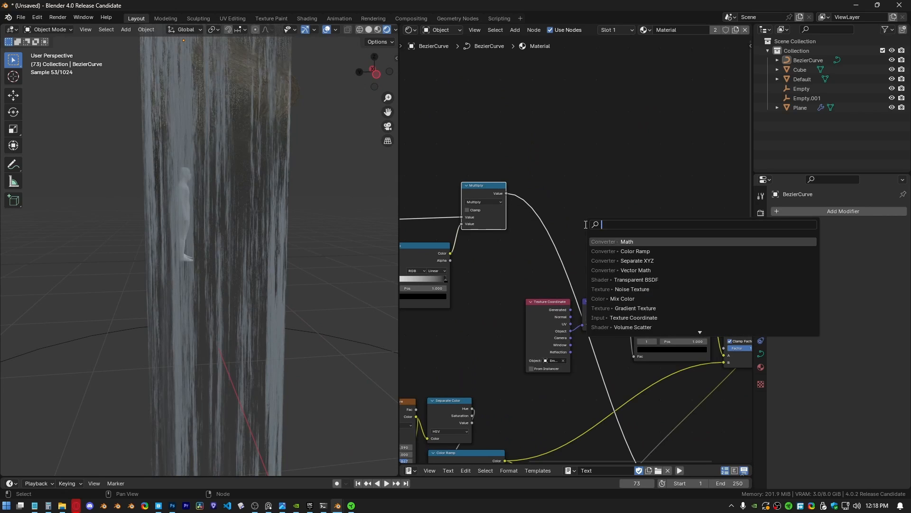
text(ramp)
key(Return)
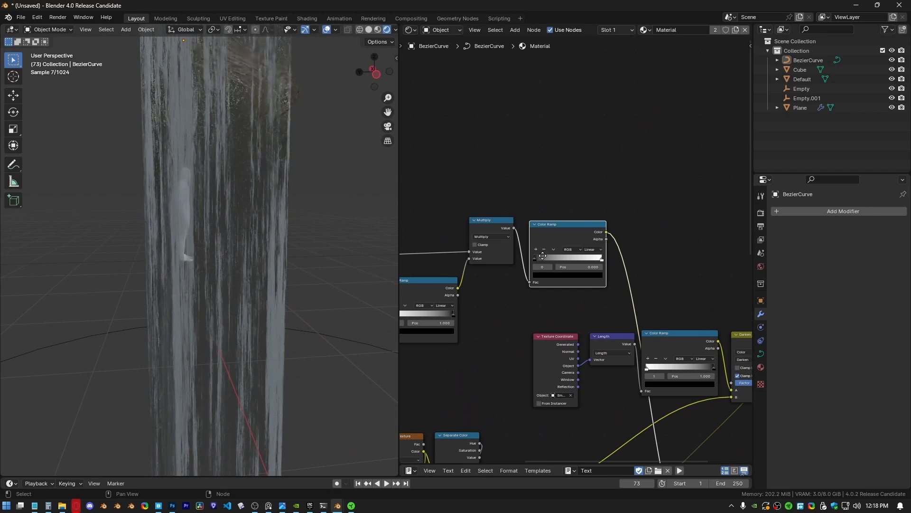
drag(536, 258, 501, 261)
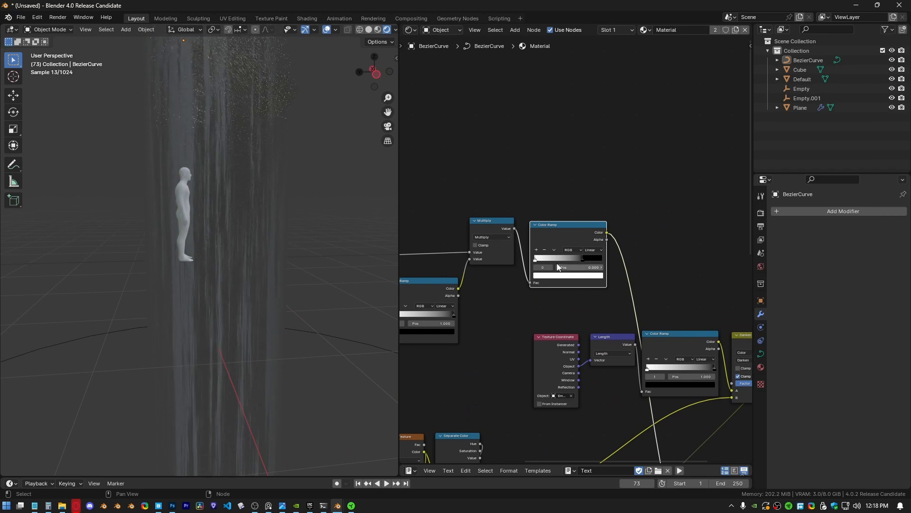
Step: Move the black stop of the Color Ramp after the Multiply node to 0.050
mouse_move(583, 258)
mouse_down()
mouse_move(625, 267)
mouse_move(569, 264)
mouse_up()
middle_drag(569, 264, 596, 284)
scroll(584, 284, down, 1)
scroll(571, 310, up, 10)
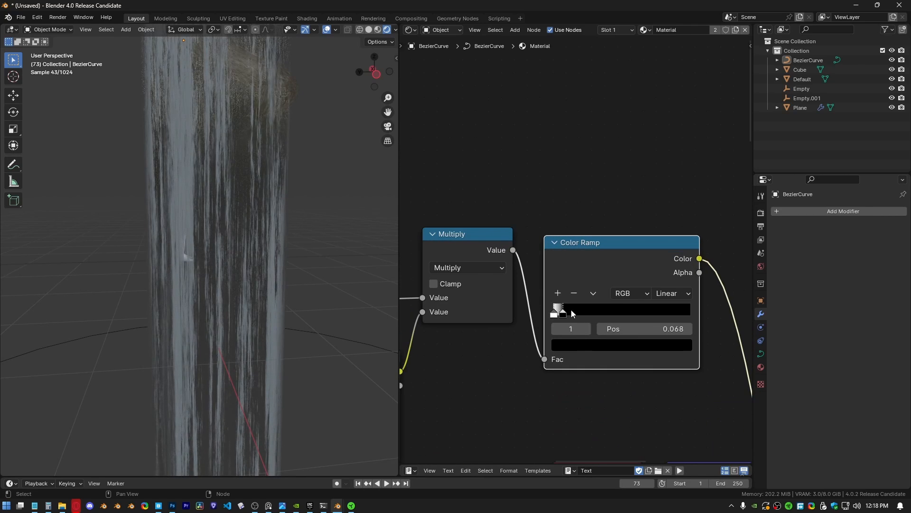
mouse_move(563, 312)
mouse_down()
mouse_move(589, 312)
mouse_move(561, 313)
mouse_up()
Step: Detach the Color Ramp from the mask link and insert a duplicate of the Multiply node after the original
scroll(576, 246, down, 3)
drag(575, 245, 694, 151)
key(shift+a)
click(577, 193)
click(521, 242)
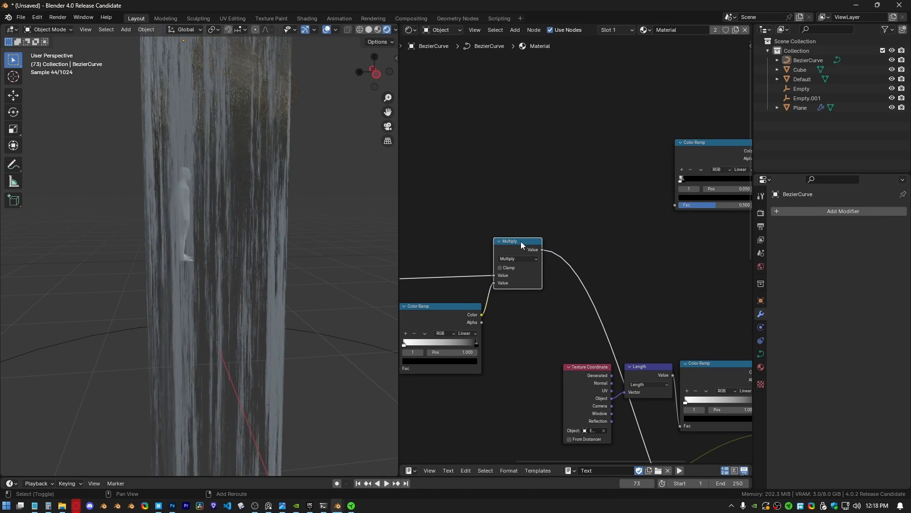
key(shift+d)
click(585, 241)
Step: Set the duplicated Math node to Multiply by 7.400 and follow it with a white-to-black Color Ramp, black stop at 1.000
scroll(585, 242, up, 2)
click(580, 263)
click(214, 295)
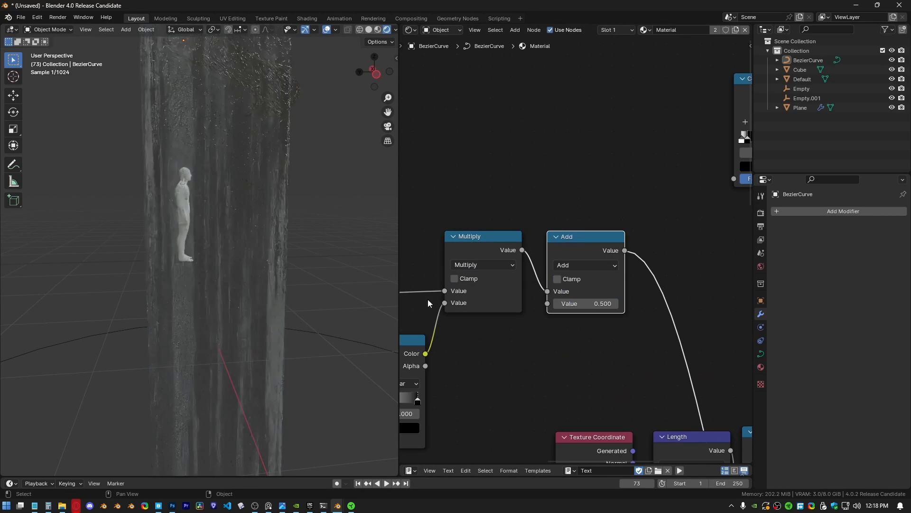
ctrl+shift+click(608, 252)
shift+drag(586, 304, 556, 303)
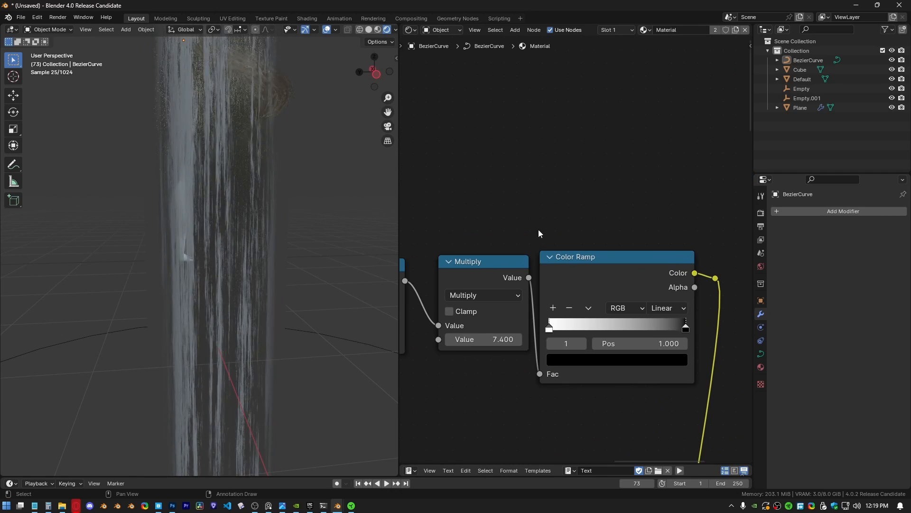
Step: Hide the viewport overlays and examine the waterfall's softened edges and its lower end above the rocks
scroll(241, 307, down, 2)
middle_drag(222, 279, 222, 241)
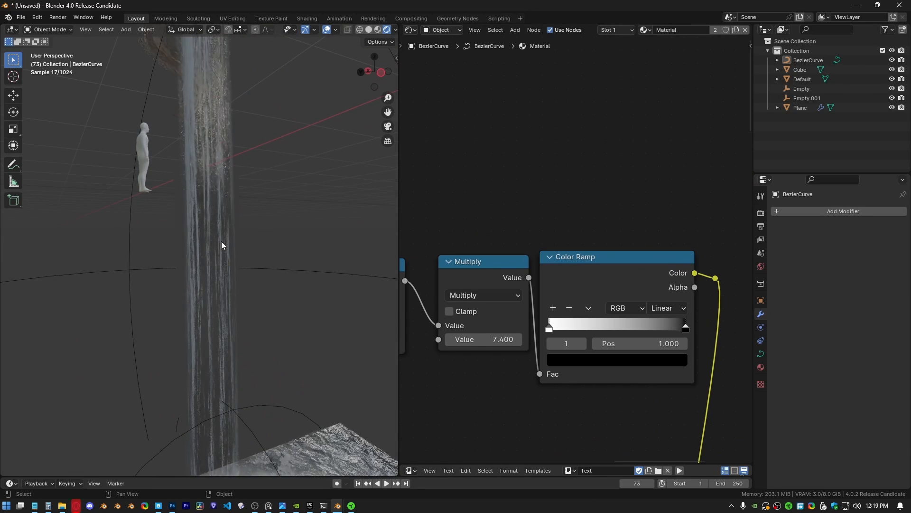
key(shift+alt+z)
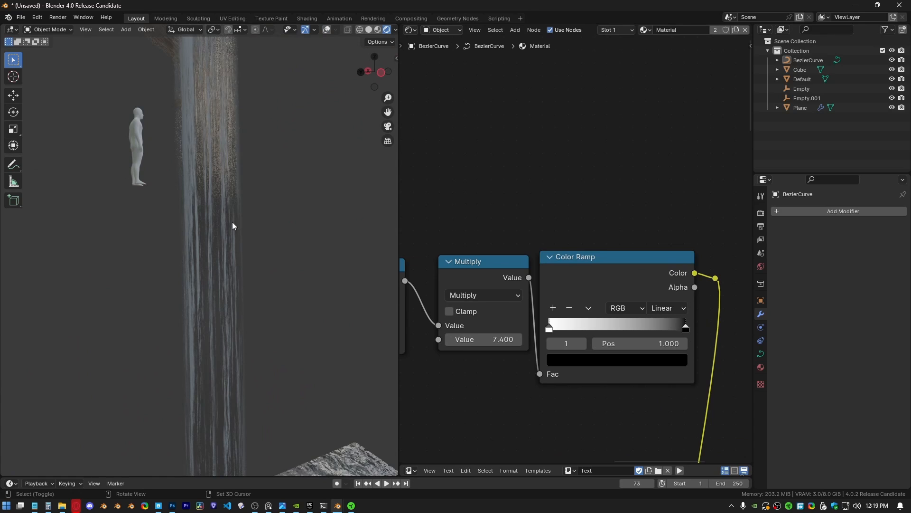
mouse_move(220, 194)
middle_down()
mouse_move(229, 284)
mouse_move(220, 203)
middle_up()
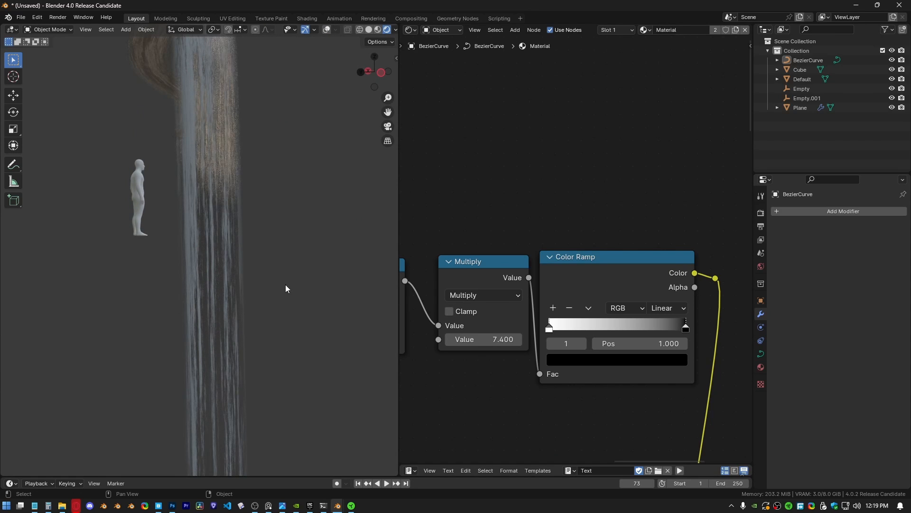
middle_drag(240, 277, 241, 264)
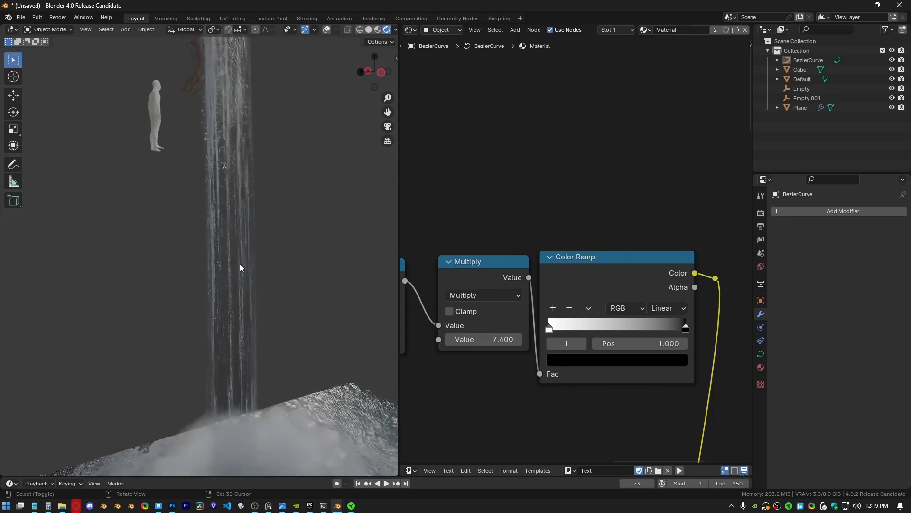